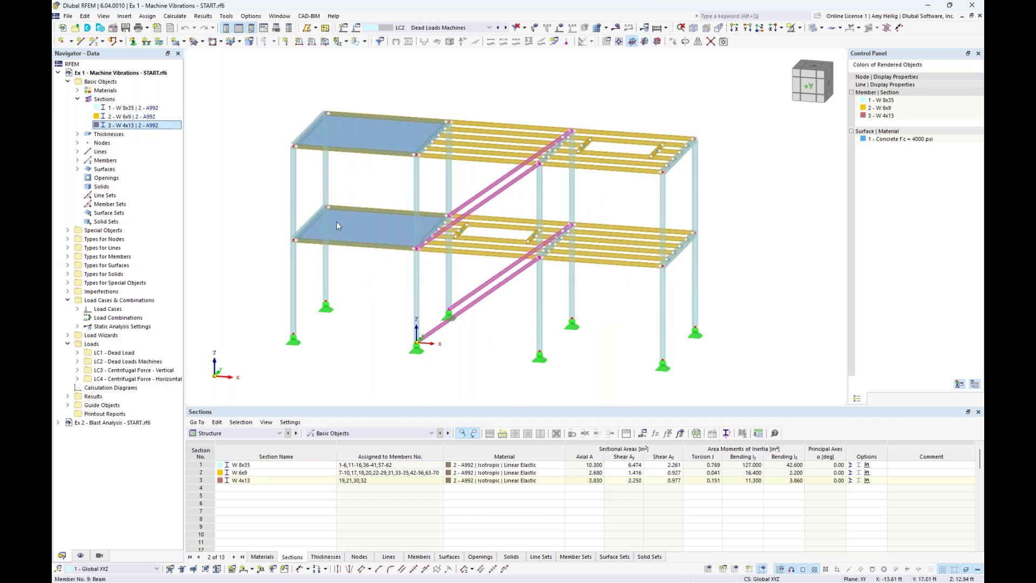
# Check which surfaces use the uniform 6 in concrete thickness by highlighting them in the model, and clear the highlight.
pyautogui.click(77, 134)
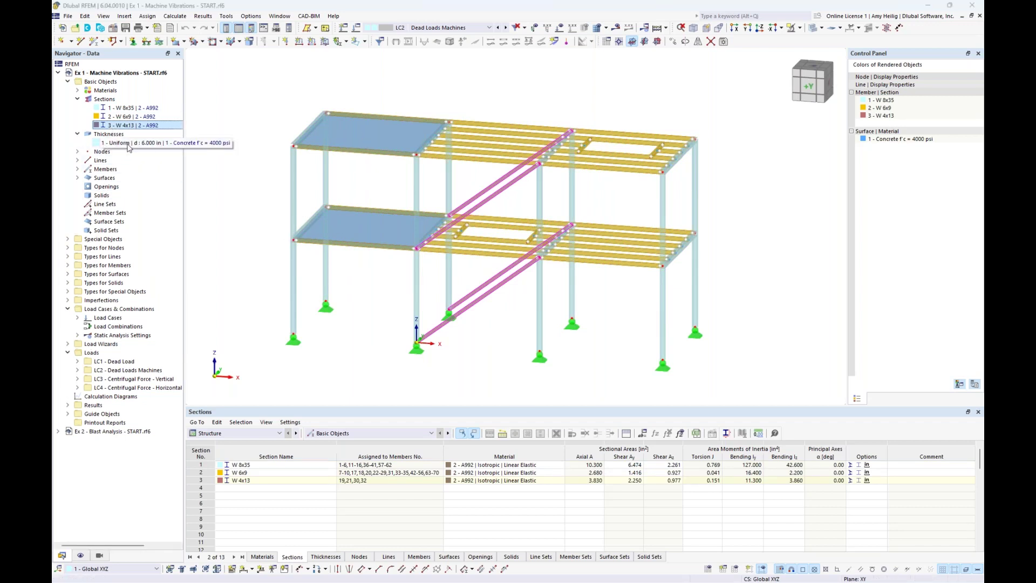
pyautogui.click(127, 144)
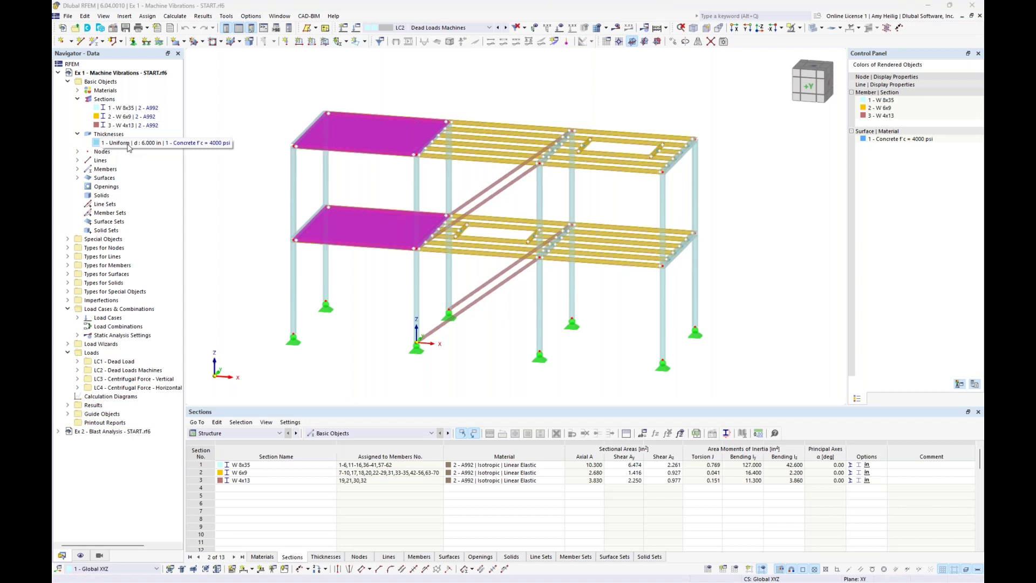
pyautogui.click(78, 133)
pyautogui.click(77, 99)
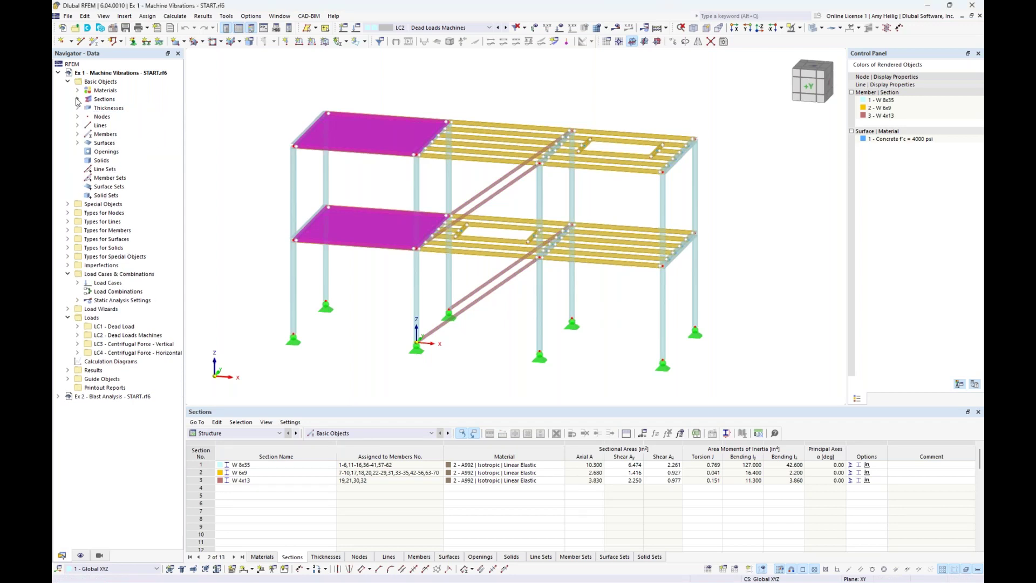
pyautogui.click(393, 102)
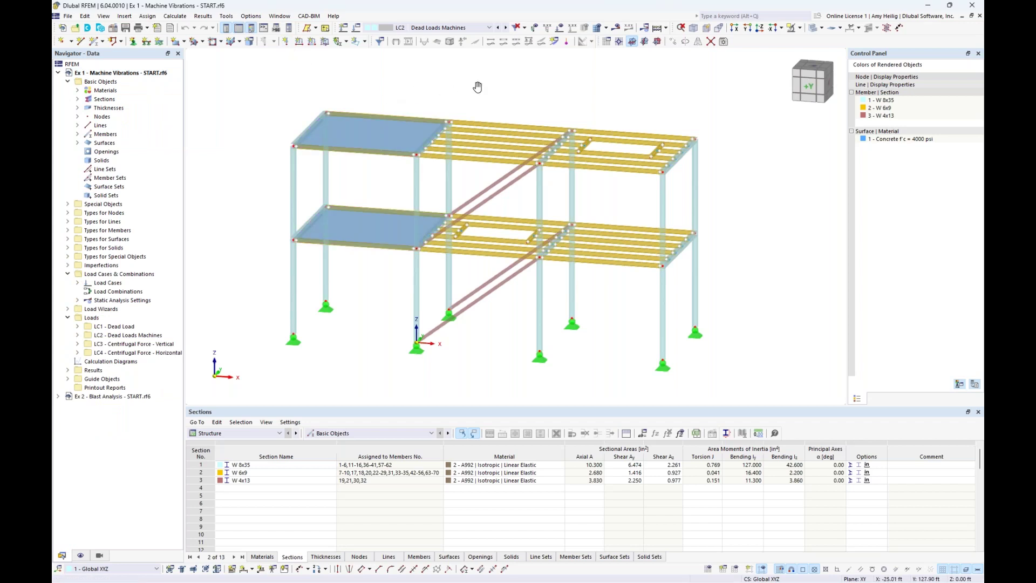
# Switch to load case LC1 Dead Load and display its loads on the model.
pyautogui.click(490, 27)
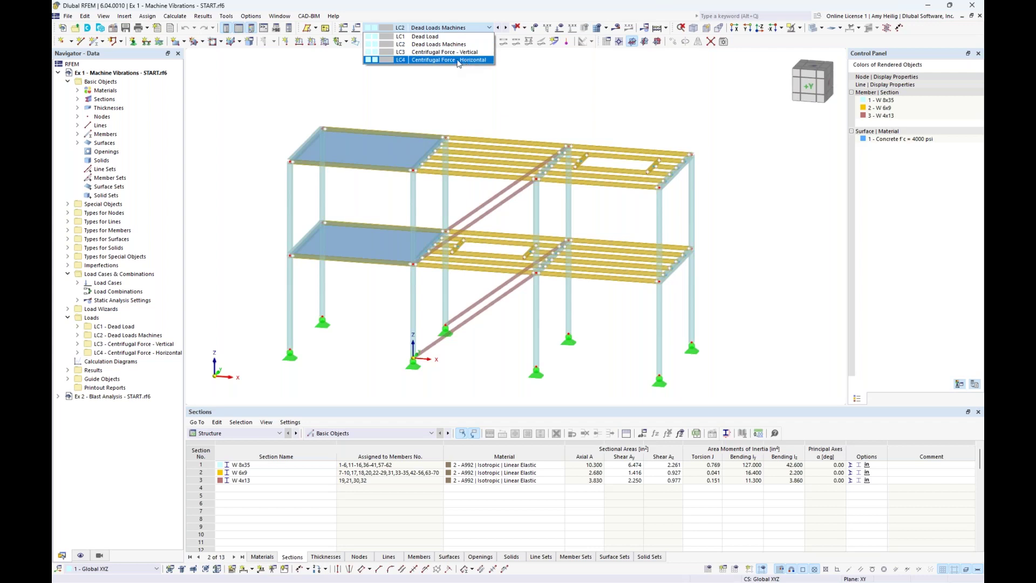
pyautogui.click(434, 37)
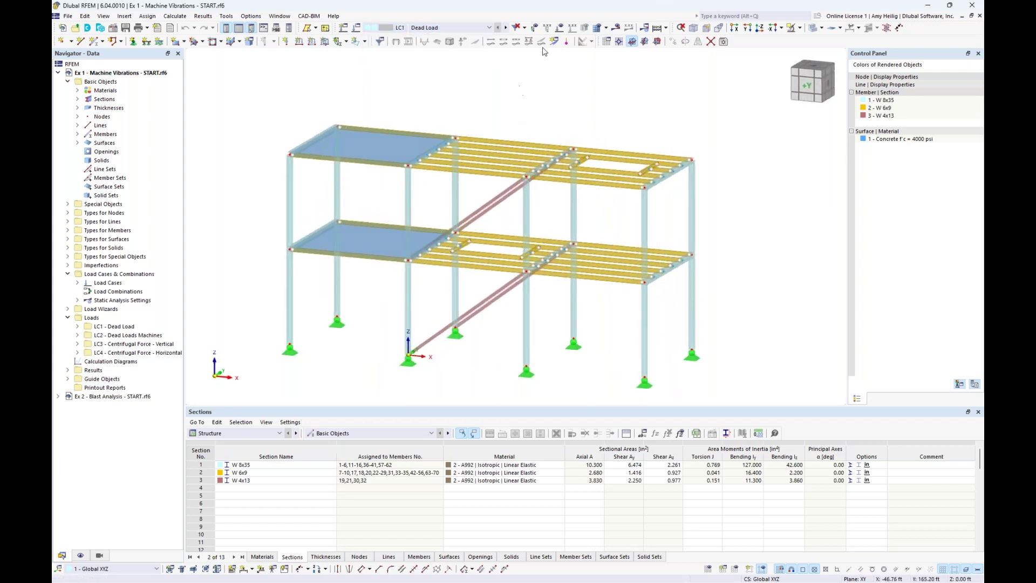
pyautogui.click(561, 28)
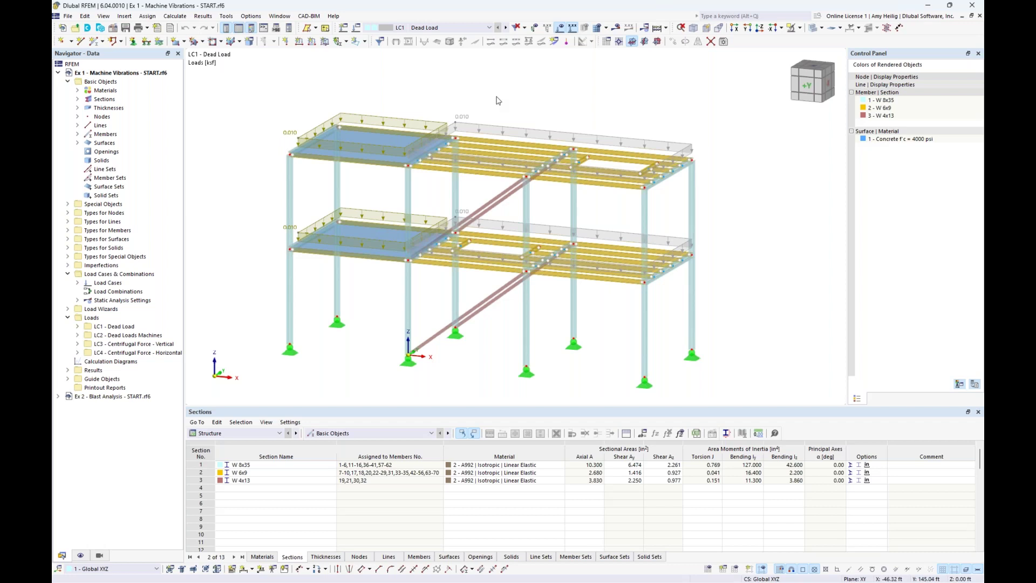
# View the member loads generated from the LC1 upper-floor area load separately, and return to the combined area load display.
pyautogui.rightClick(507, 131)
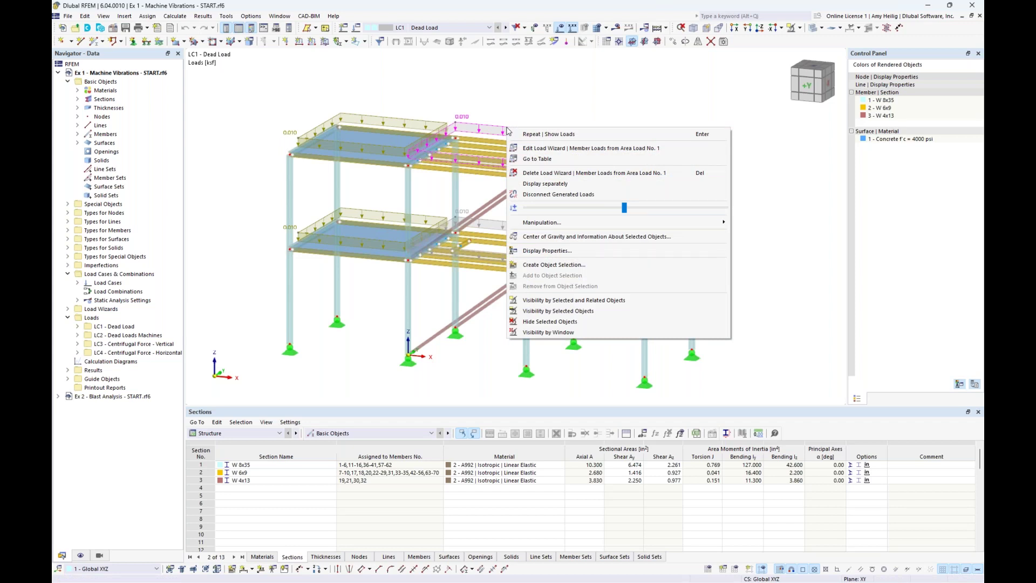
pyautogui.click(537, 185)
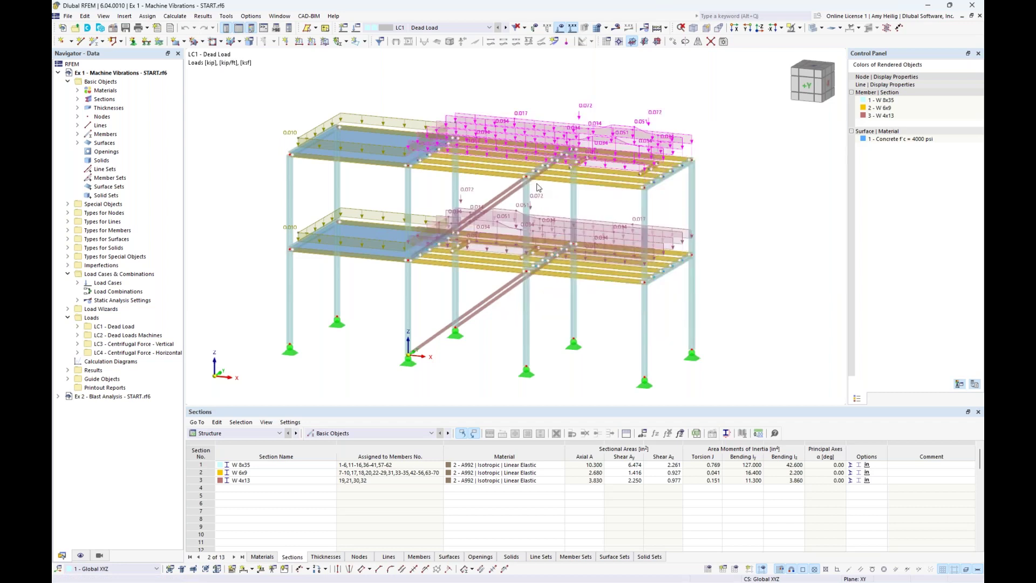
pyautogui.rightClick(531, 132)
pyautogui.click(561, 181)
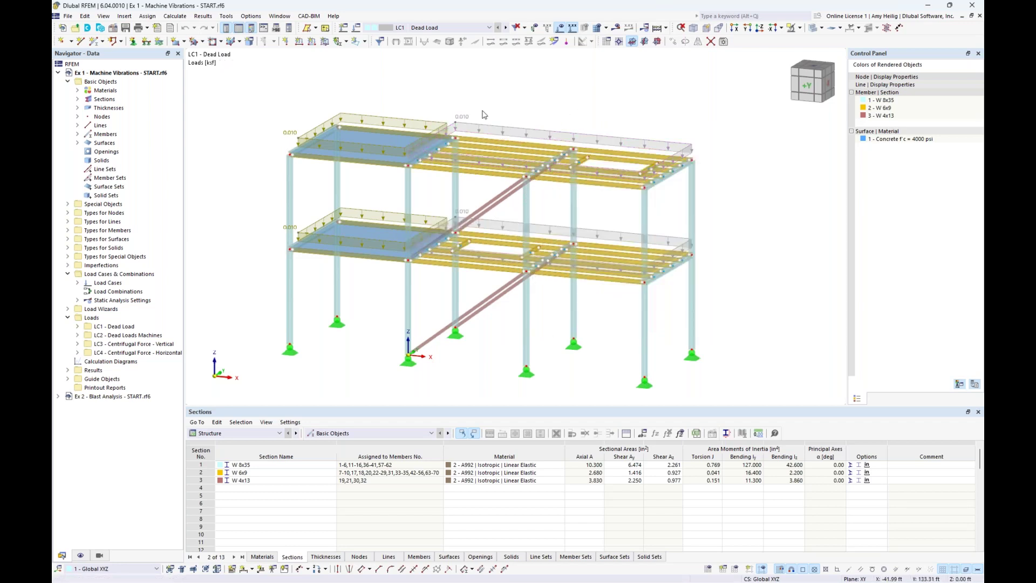
# Display load case LC2 Dead Loads Machines and examine the machine loads around both floor openings.
pyautogui.click(489, 28)
pyautogui.click(473, 44)
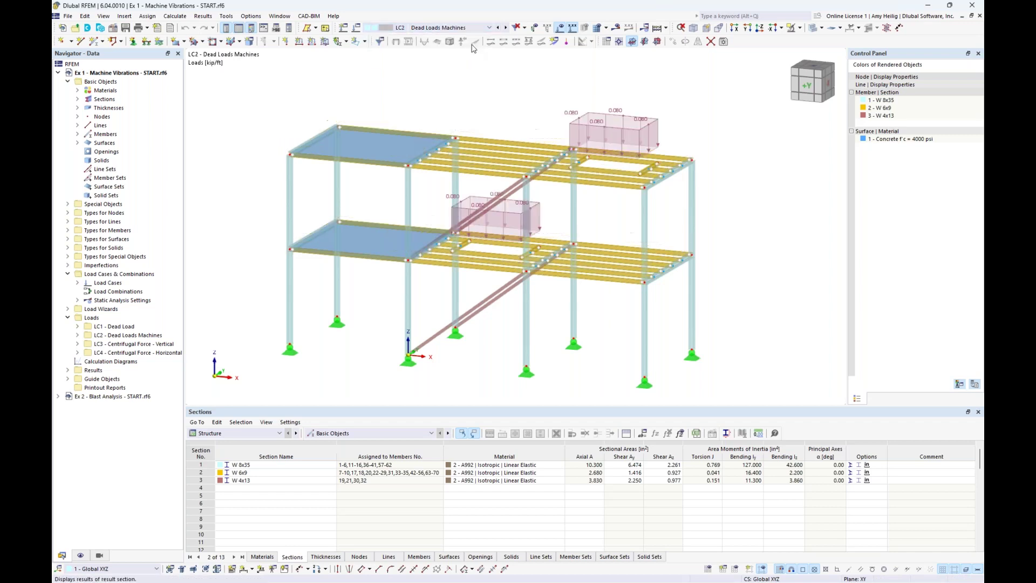
pyautogui.moveTo(517, 120); pyautogui.dragTo(476, 132, button='middle')
pyautogui.scroll(3, 477, 131)
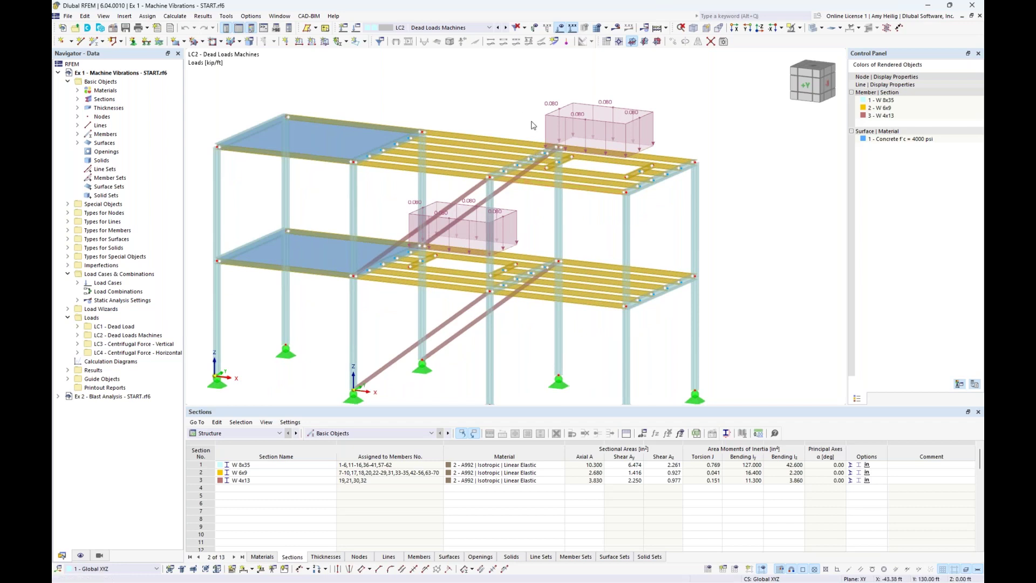
# Display load case LC3 Centrifugal Force - Vertical and examine the member loads around the upper-floor opening.
pyautogui.click(489, 28)
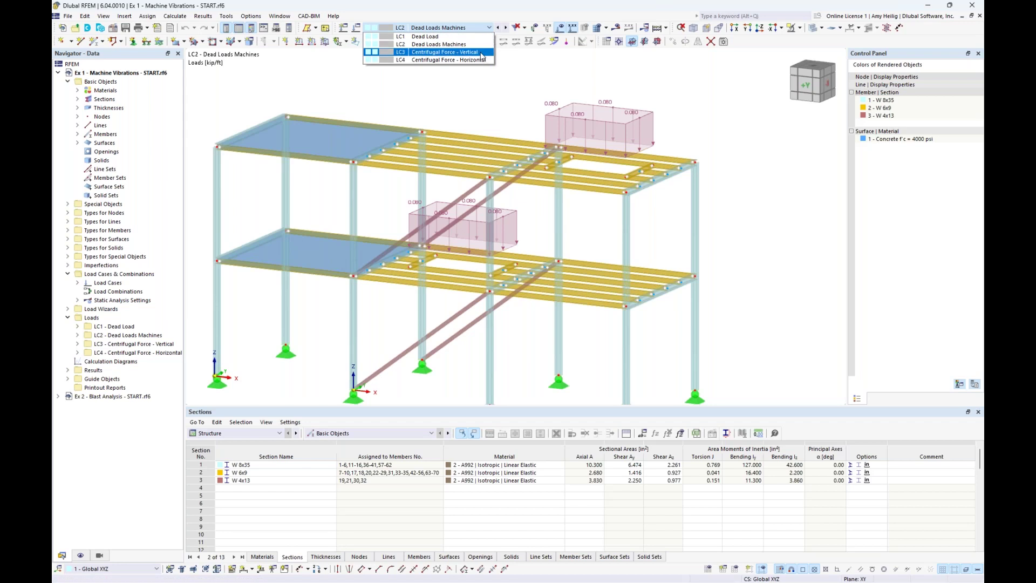
pyautogui.click(482, 52)
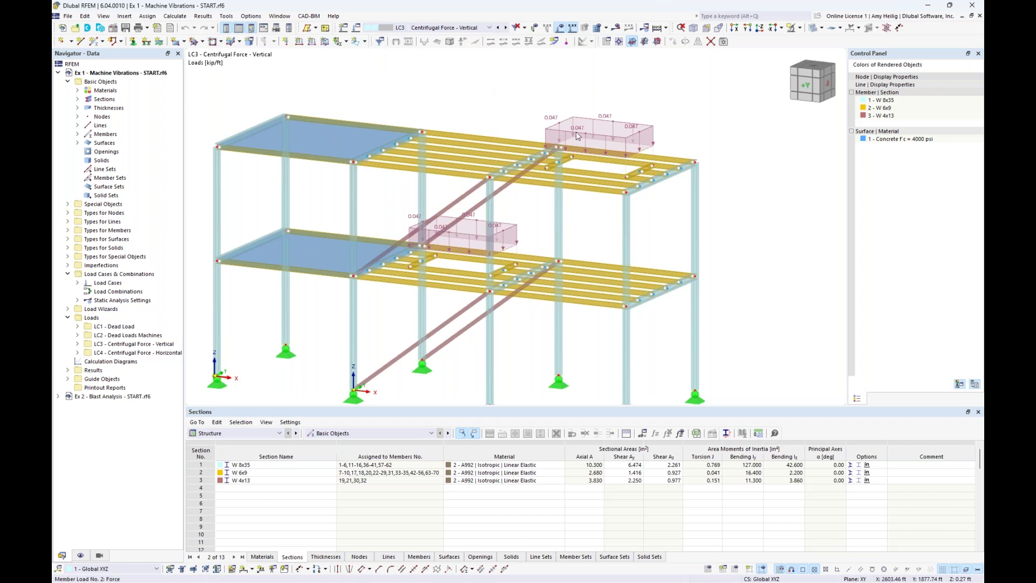
pyautogui.scroll(4, 626, 159)
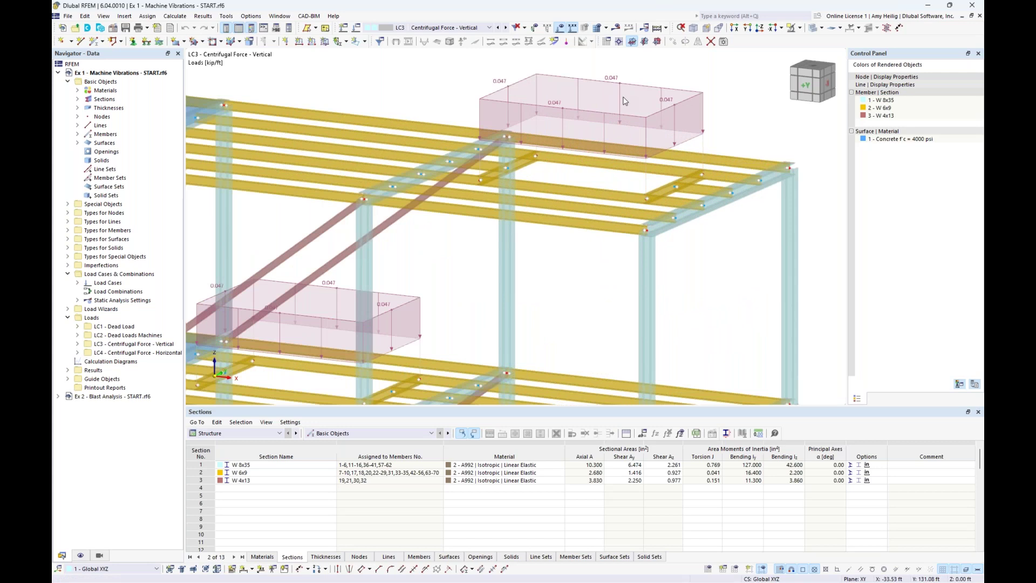
pyautogui.keyDown('ctrl'); pyautogui.moveTo(594, 182); pyautogui.dragTo(603, 179, button='middle'); pyautogui.keyUp('ctrl')
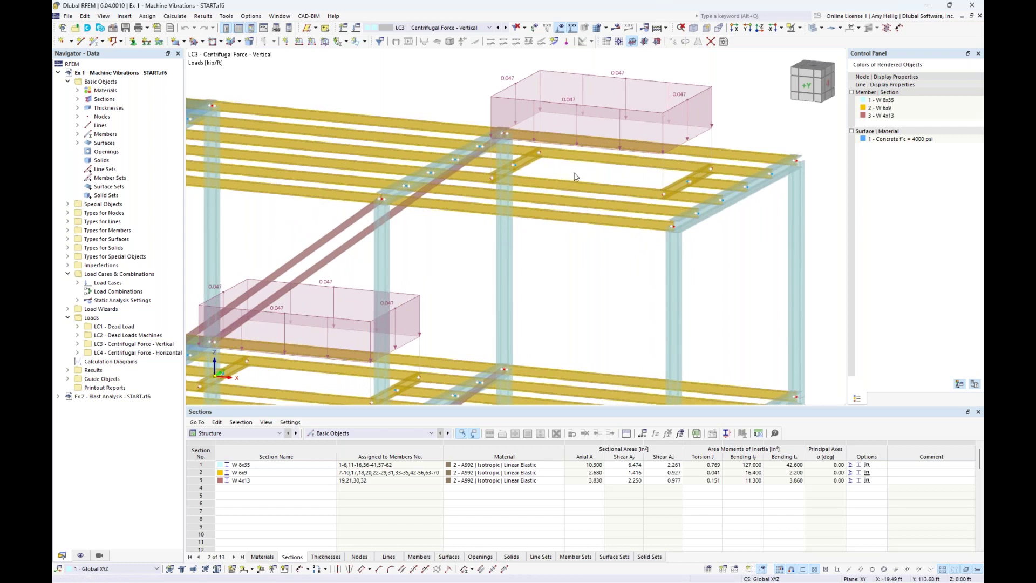
# Look up the total length of the four members framing the upper-floor opening, and clear the selection.
pyautogui.keyDown('ctrl'); pyautogui.click(681, 186); pyautogui.keyUp('ctrl')
pyautogui.keyDown('ctrl'); pyautogui.click(679, 165); pyautogui.keyUp('ctrl')
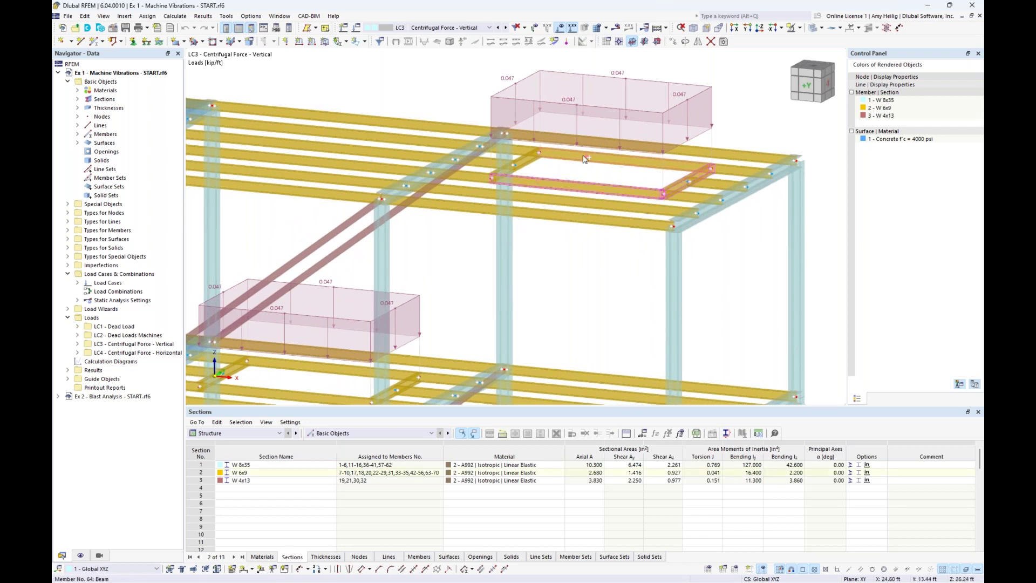
pyautogui.rightClick(532, 160)
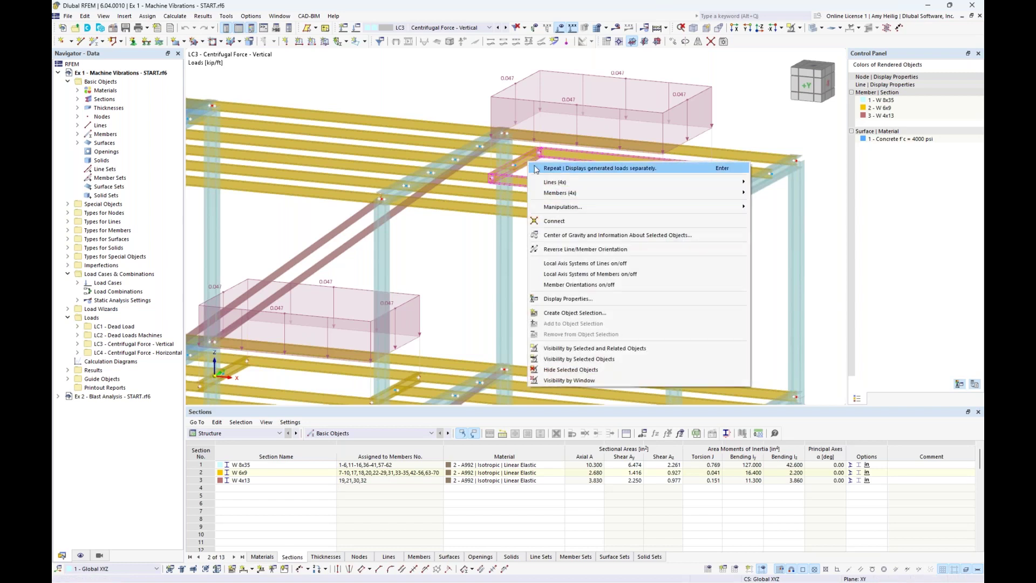
pyautogui.click(557, 238)
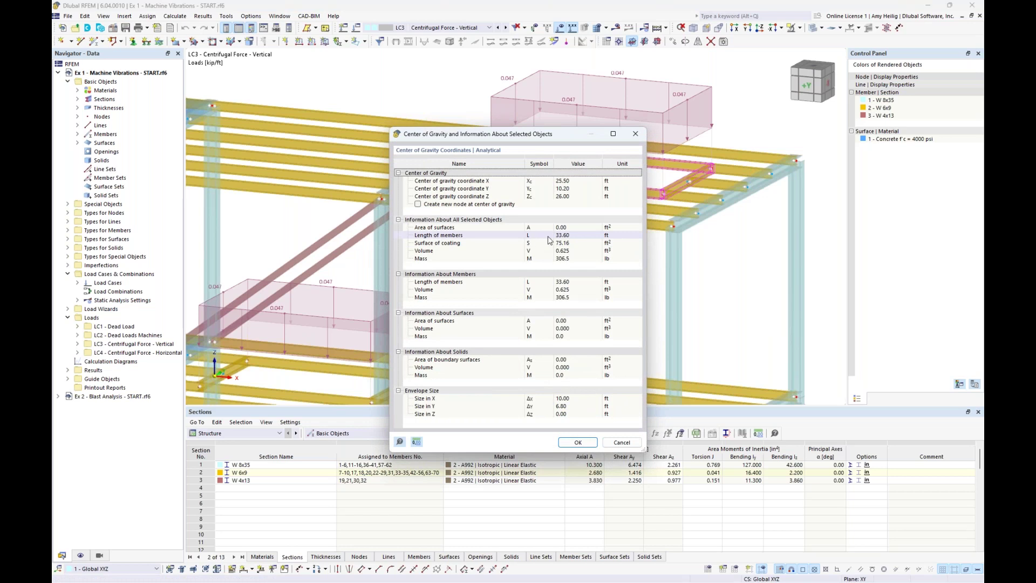
pyautogui.click(620, 442)
pyautogui.click(611, 301)
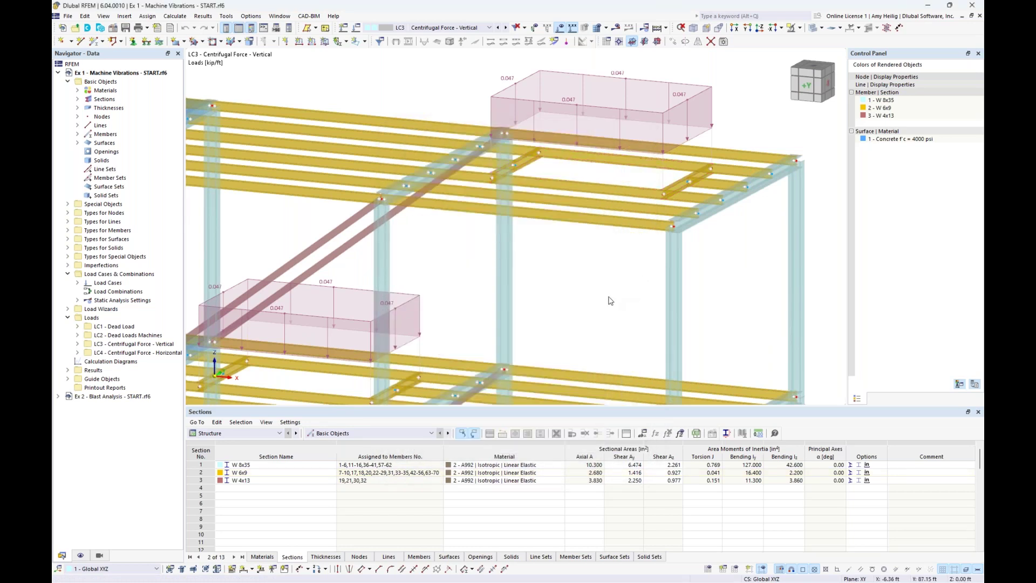
# Display load case LC4 Centrifugal Force - Horizontal, inspect its loads in wireframe mode and restore the transparent rendering.
pyautogui.scroll(-3, 610, 300)
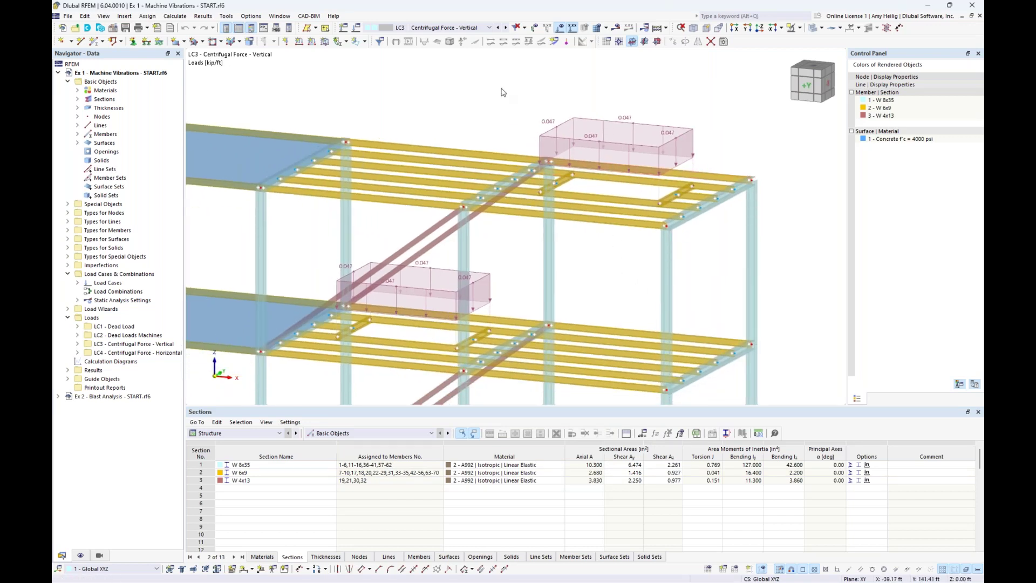
pyautogui.click(506, 28)
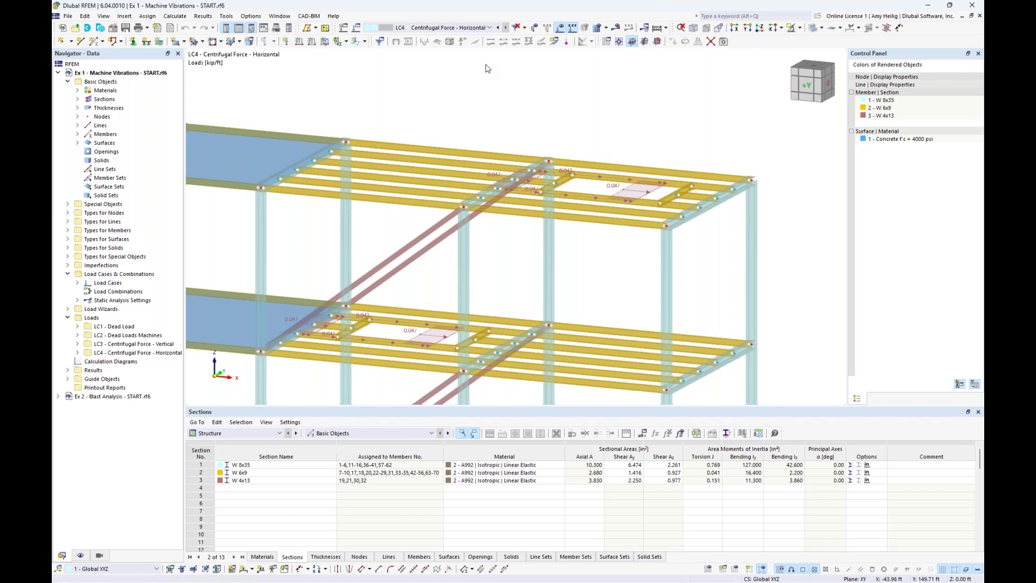
pyautogui.keyDown('ctrl'); pyautogui.moveTo(579, 114); pyautogui.dragTo(572, 128, button='middle'); pyautogui.keyUp('ctrl')
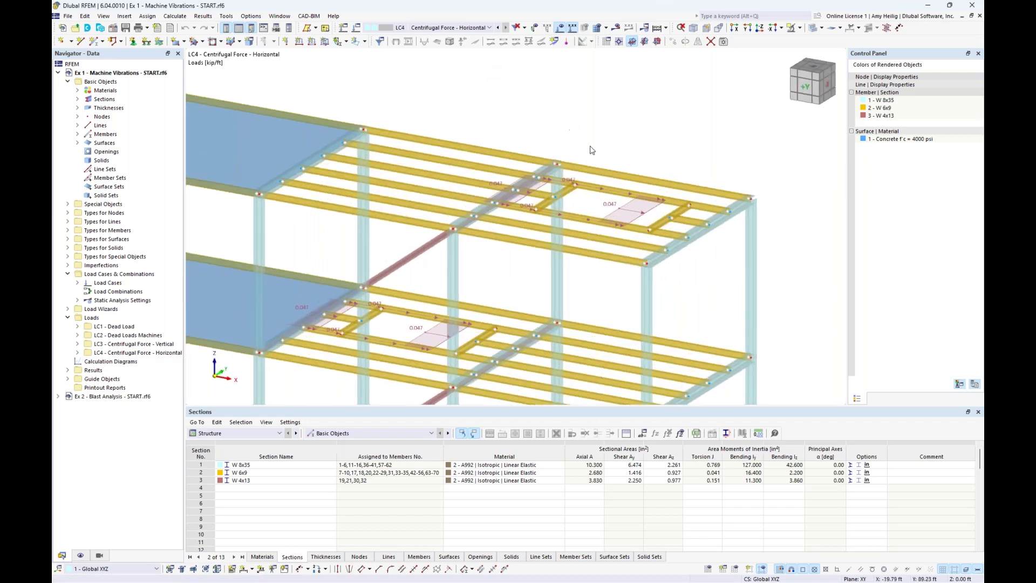
pyautogui.click(813, 29)
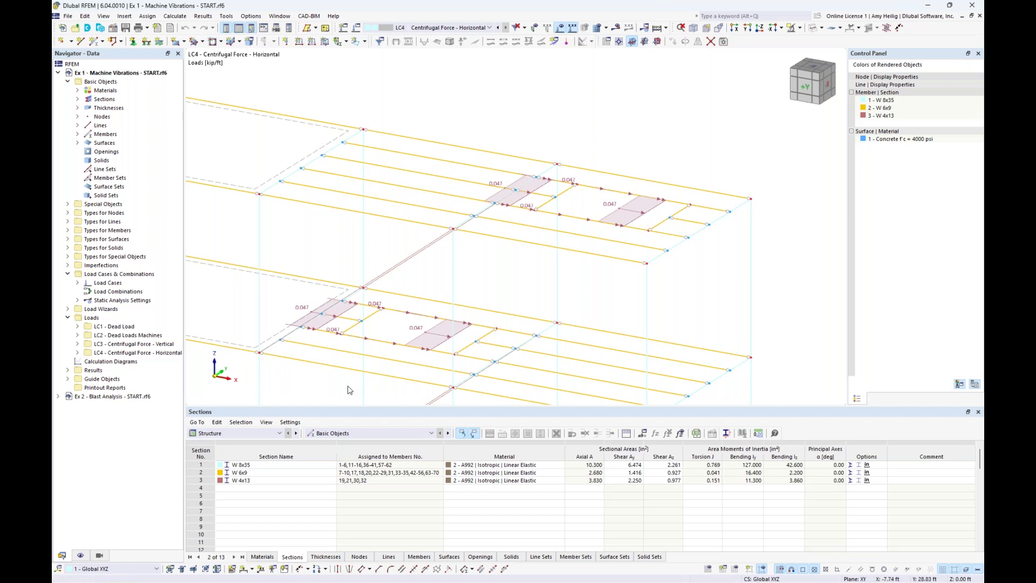
pyautogui.click(811, 30)
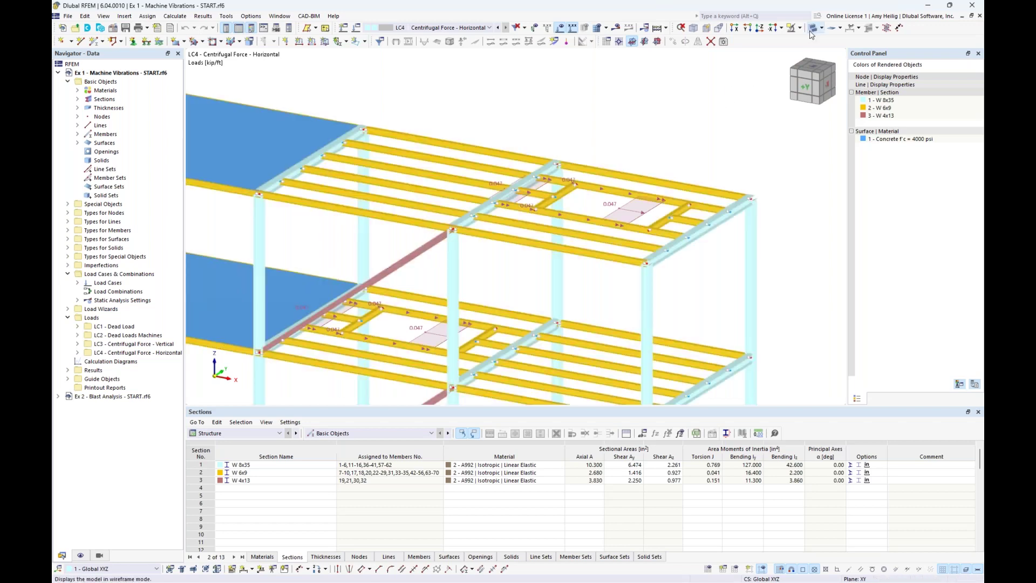
pyautogui.click(811, 31)
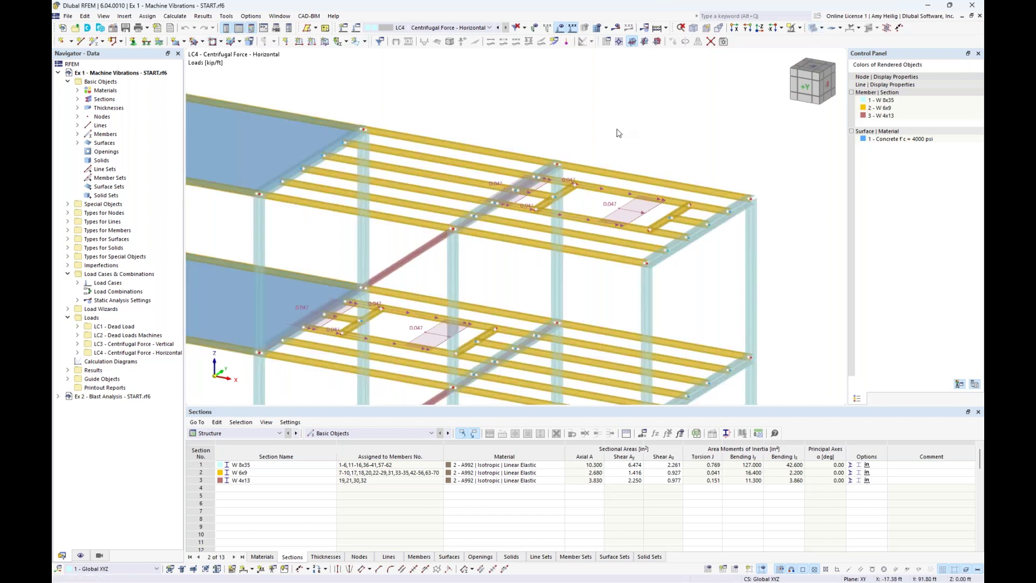
# Hide the load display and bring the whole frame back into view.
pyautogui.click(560, 29)
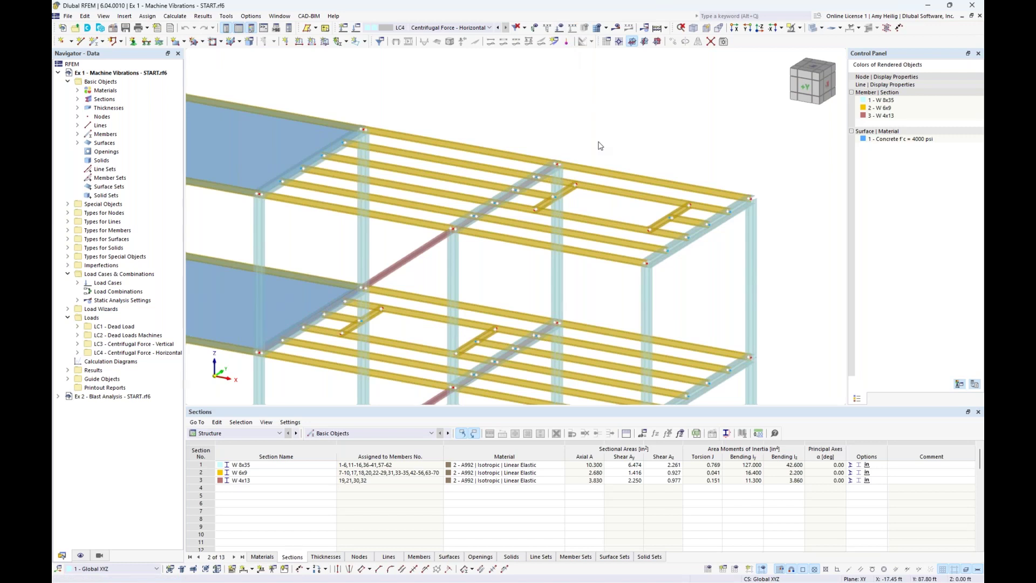
pyautogui.scroll(-2, 627, 128)
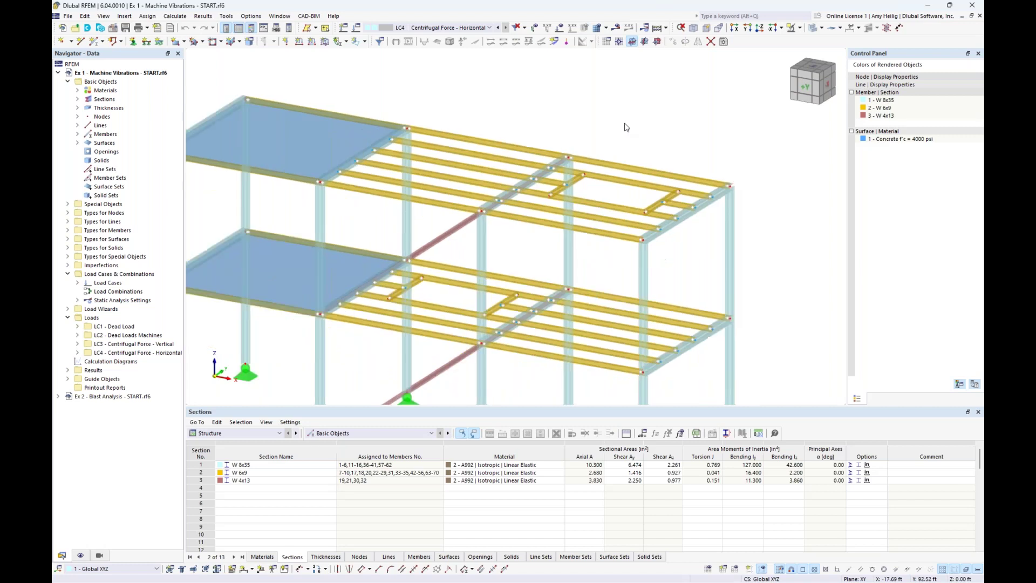
pyautogui.keyDown('ctrl'); pyautogui.moveTo(631, 137); pyautogui.dragTo(666, 116, button='middle'); pyautogui.keyUp('ctrl')
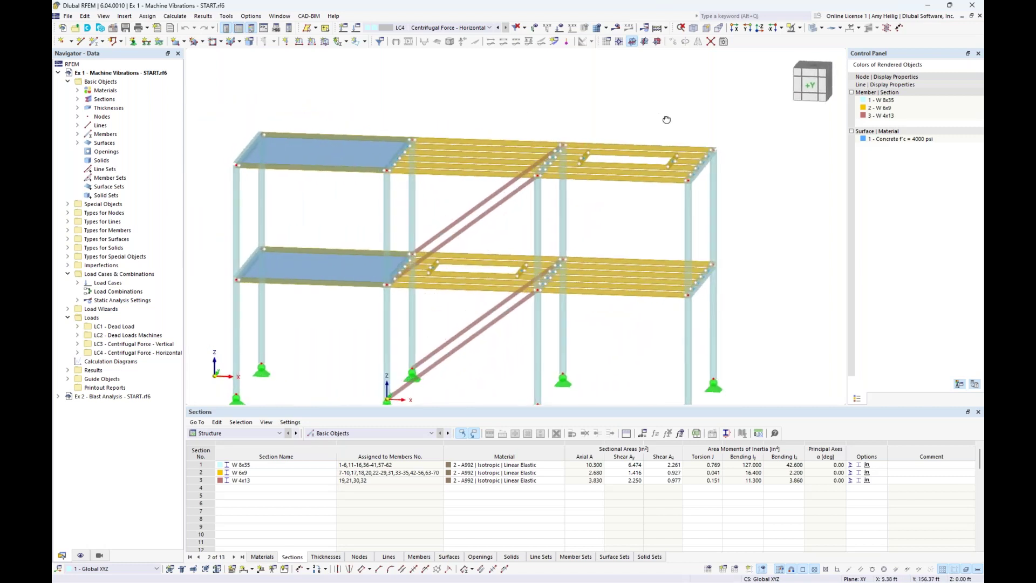
# Activate the Modal Analysis and Time History Analysis add-ons in the model's base data.
pyautogui.rightClick(107, 74)
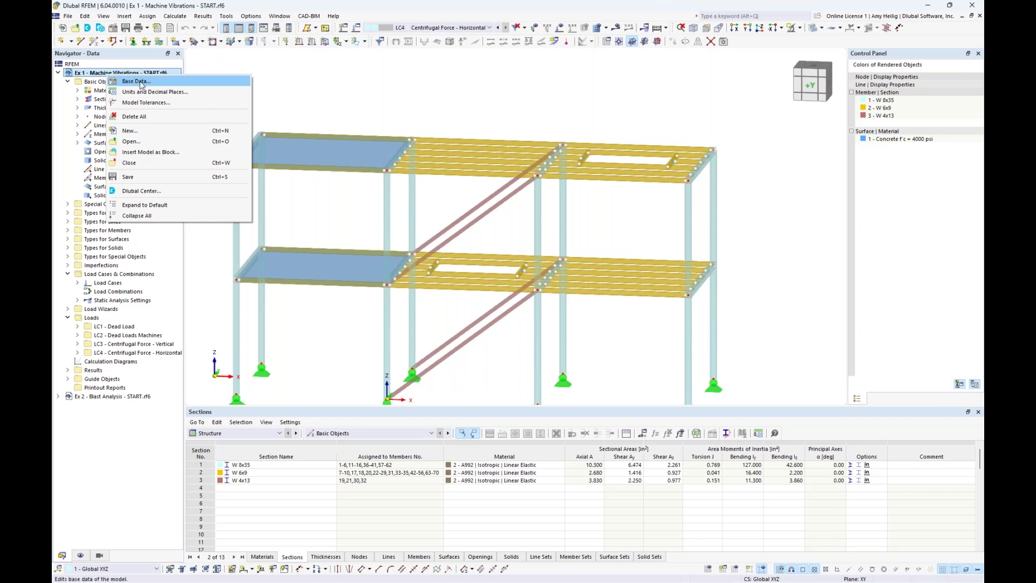
pyautogui.click(308, 79)
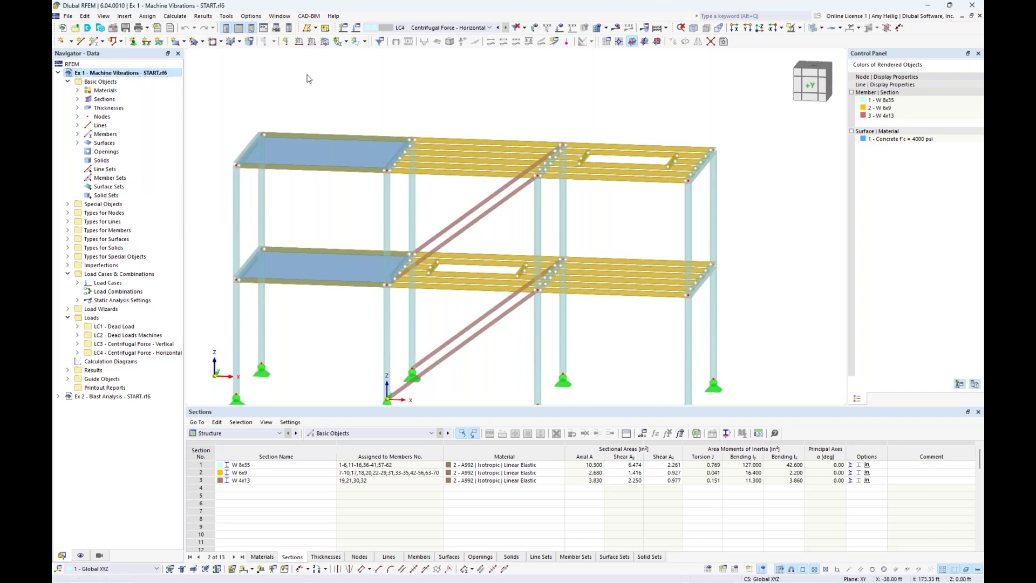
pyautogui.click(112, 29)
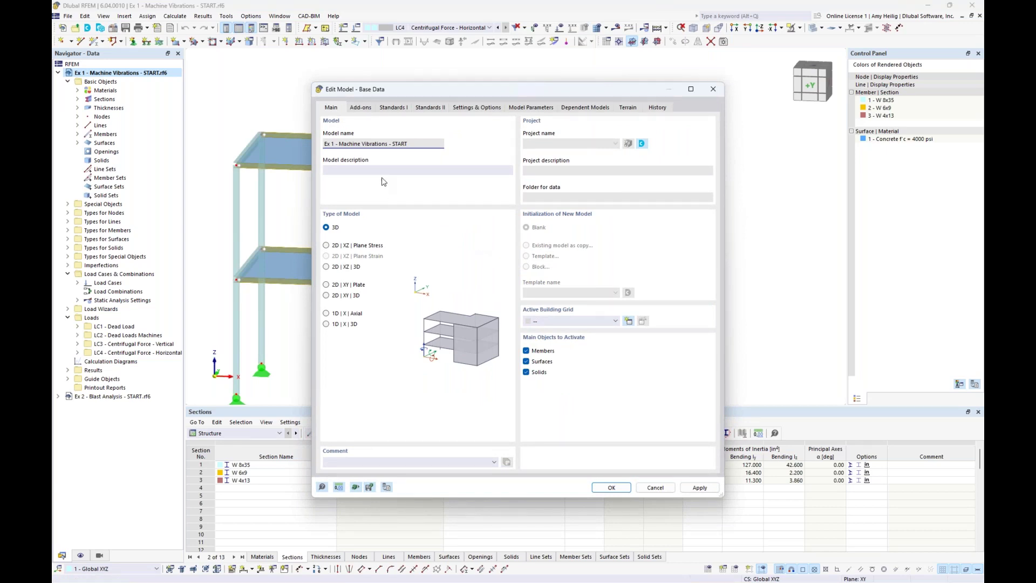
pyautogui.click(367, 108)
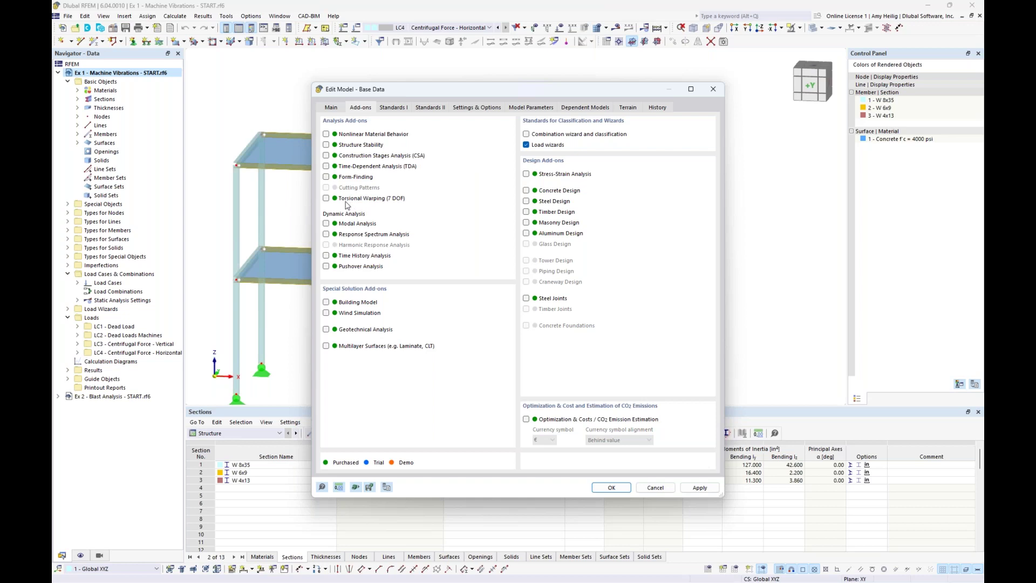
pyautogui.click(326, 223)
pyautogui.click(326, 255)
pyautogui.click(605, 488)
# Create load combination CO1 from LC1 Dead Load and LC2 Dead Loads Machines at factor 1.00, and name it Mass Combination.
pyautogui.keyDown('ctrl'); pyautogui.moveTo(615, 339); pyautogui.dragTo(610, 303, button='middle'); pyautogui.keyUp('ctrl')
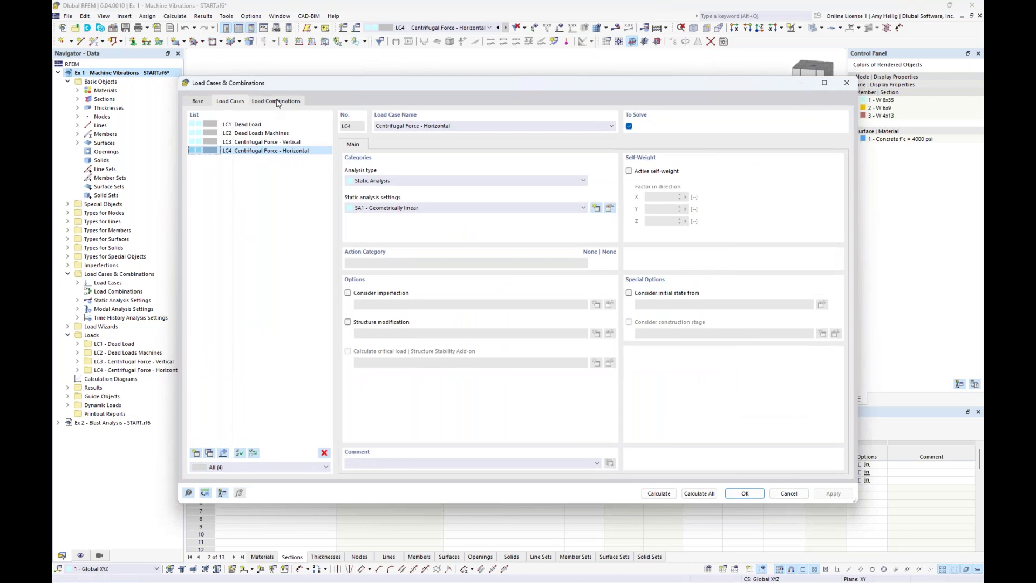
pyautogui.click(276, 102)
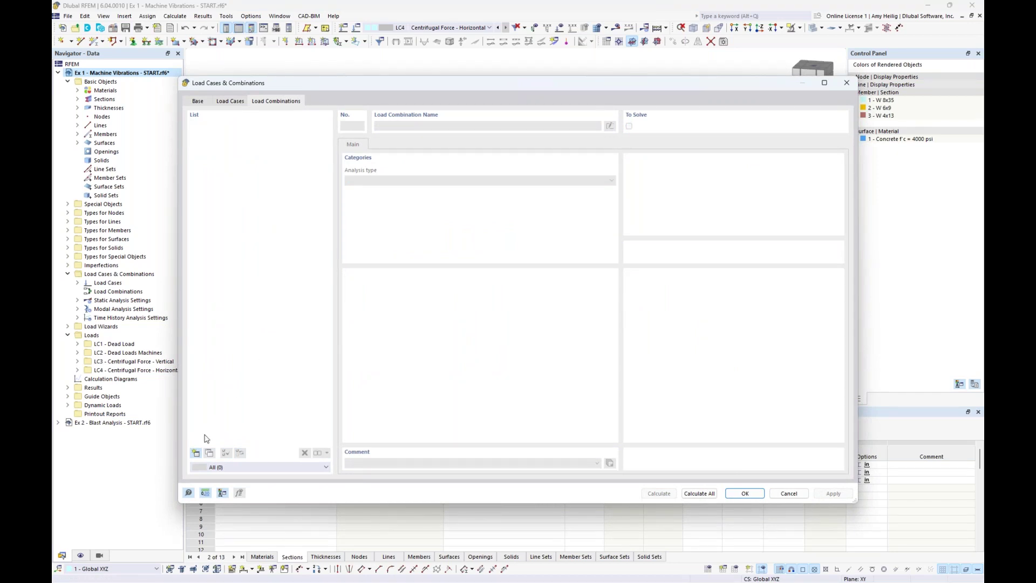
pyautogui.click(195, 453)
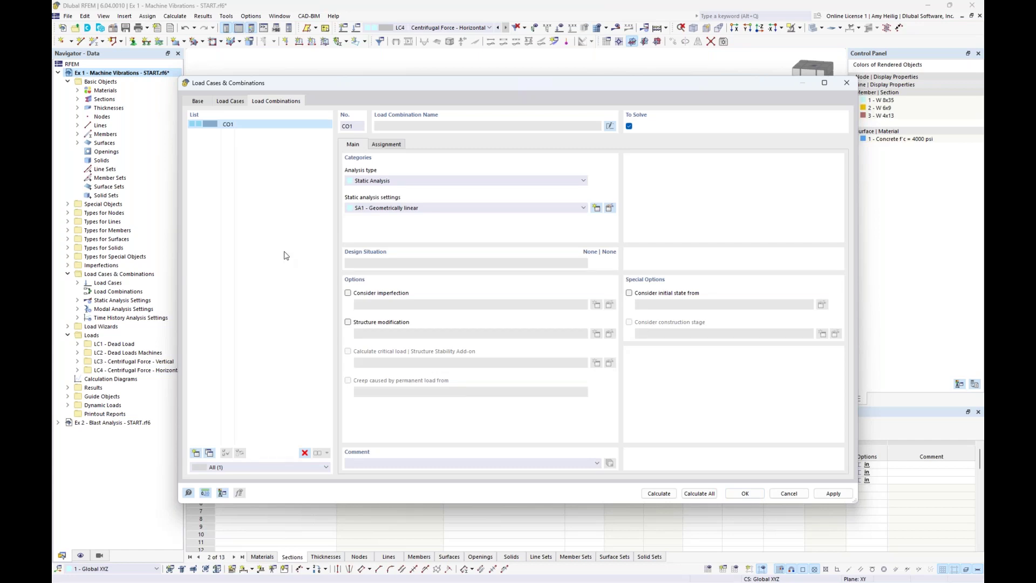
pyautogui.click(386, 145)
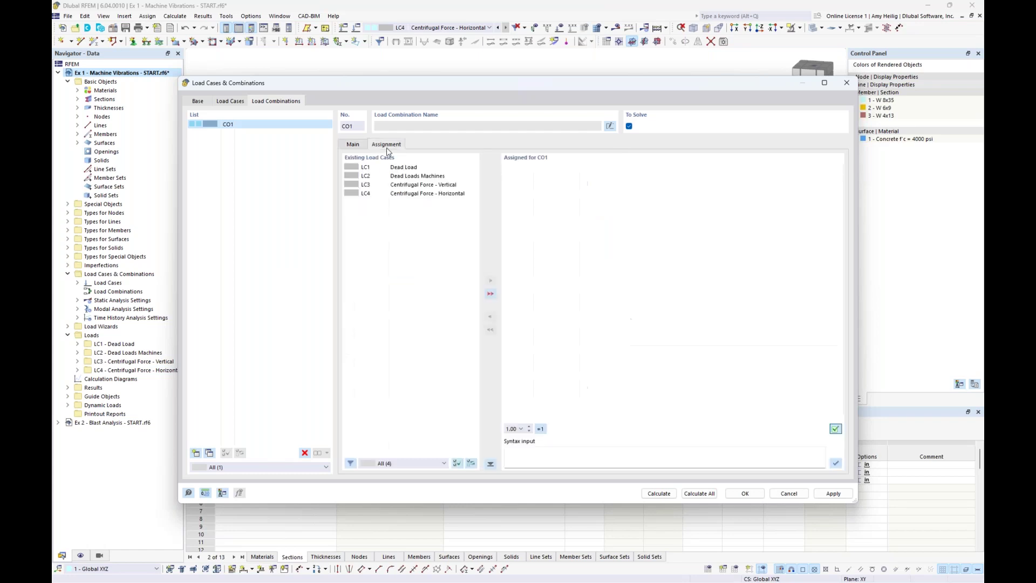
pyautogui.doubleClick(410, 169)
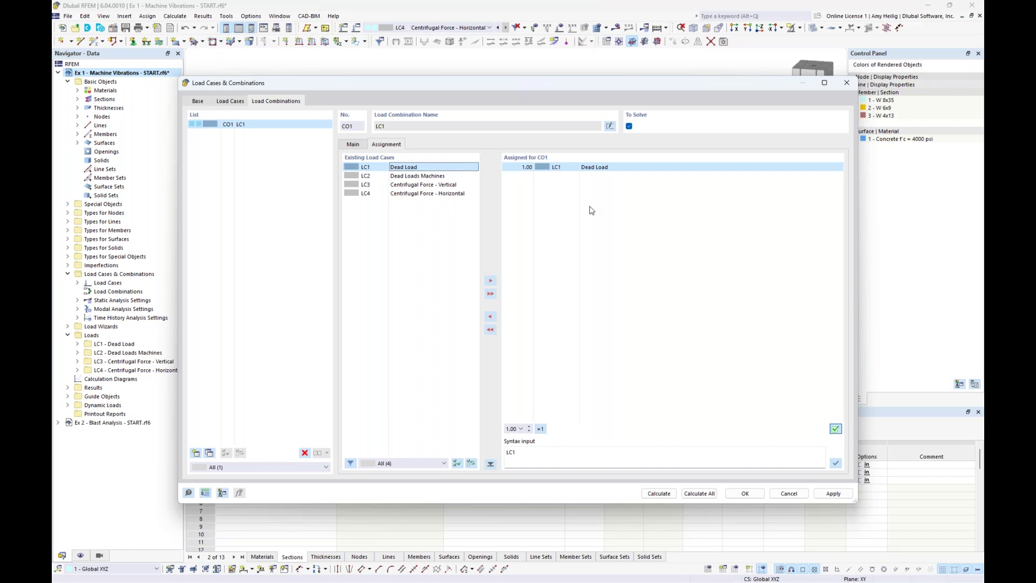
pyautogui.doubleClick(447, 177)
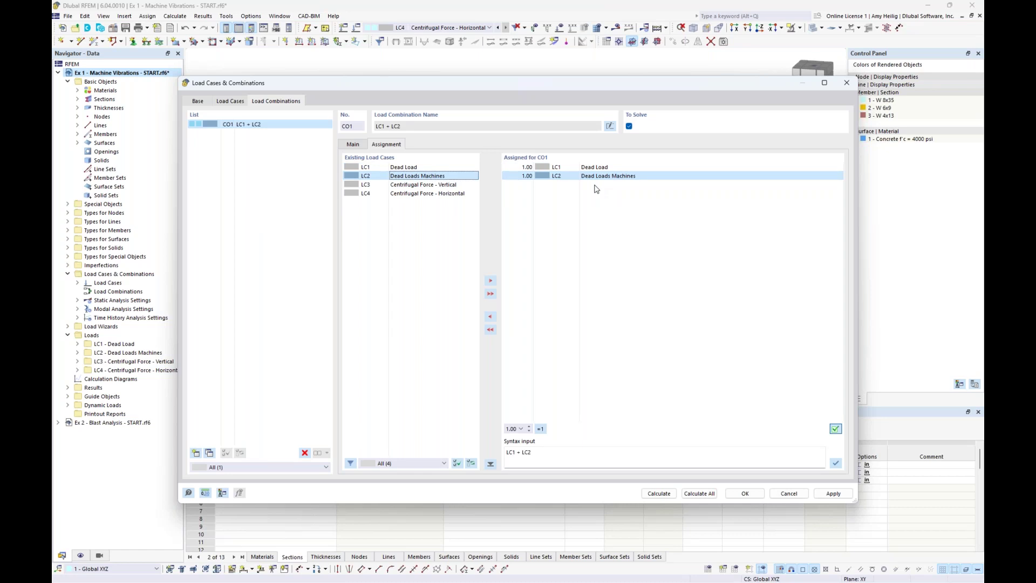
pyautogui.click(609, 126)
pyautogui.write('Mass Combination')
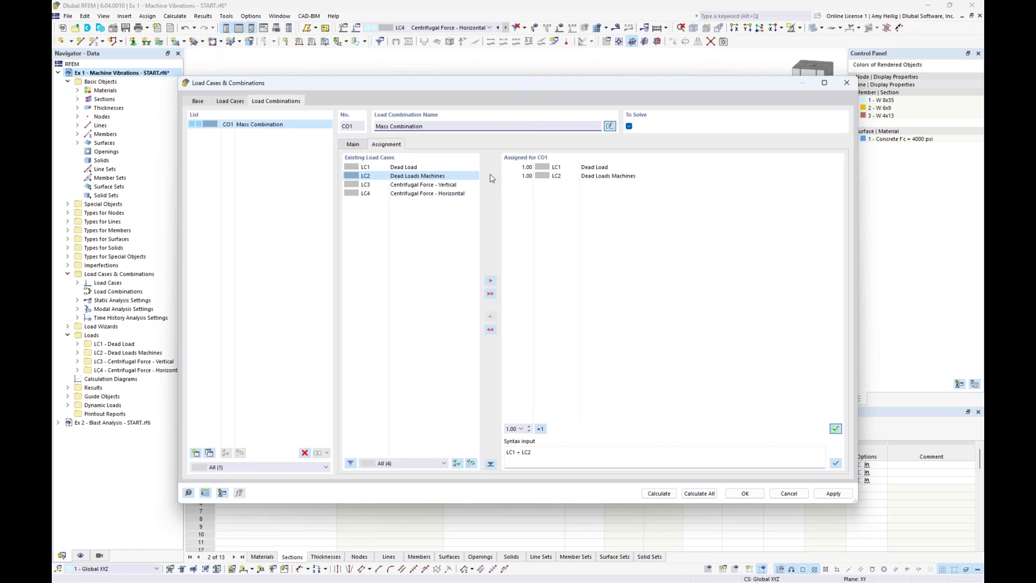
# Add load case LC5 named Modal and set its analysis type to Modal Analysis.
pyautogui.click(232, 101)
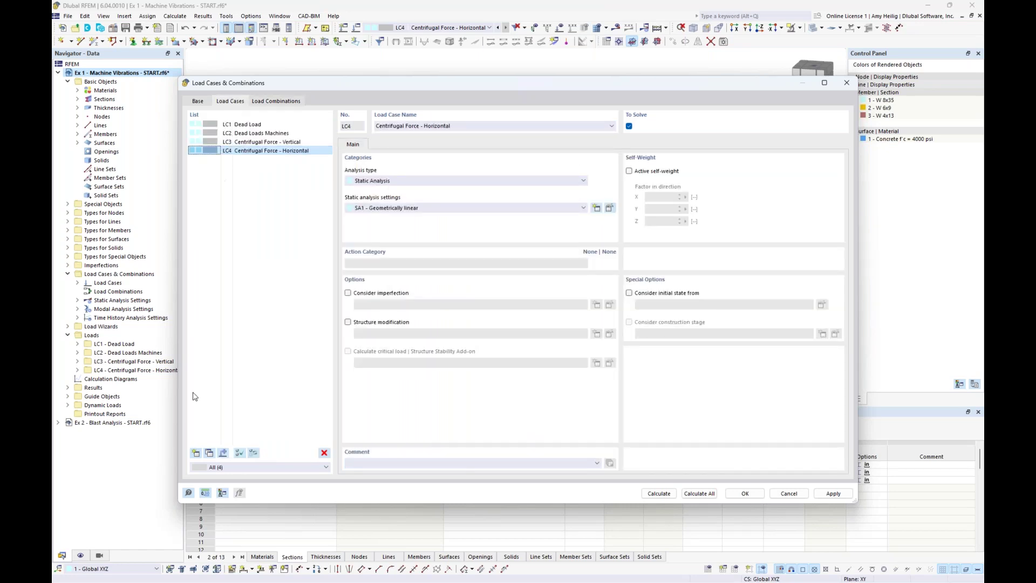
pyautogui.click(196, 452)
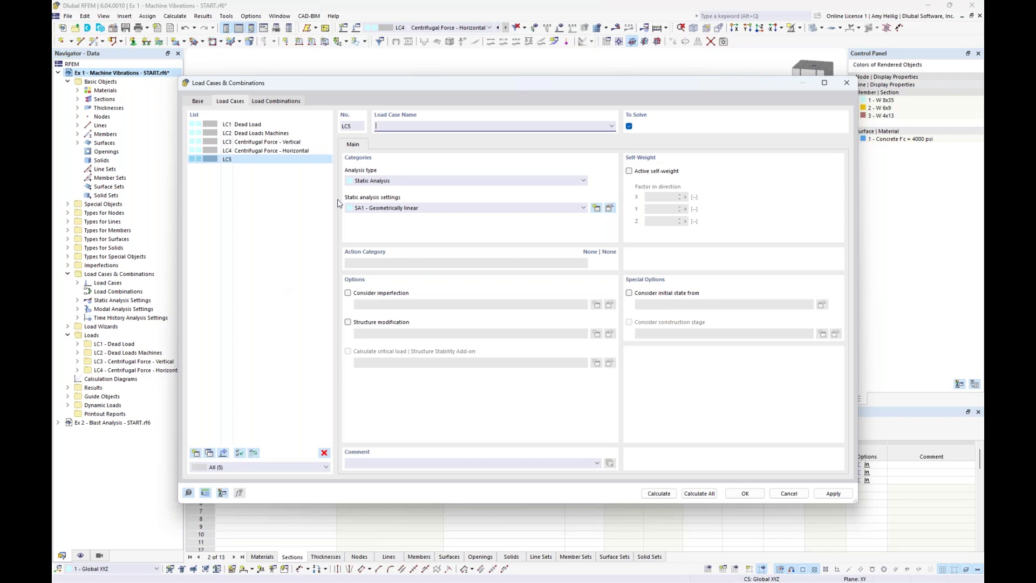
pyautogui.write('Modal')
pyautogui.click(399, 181)
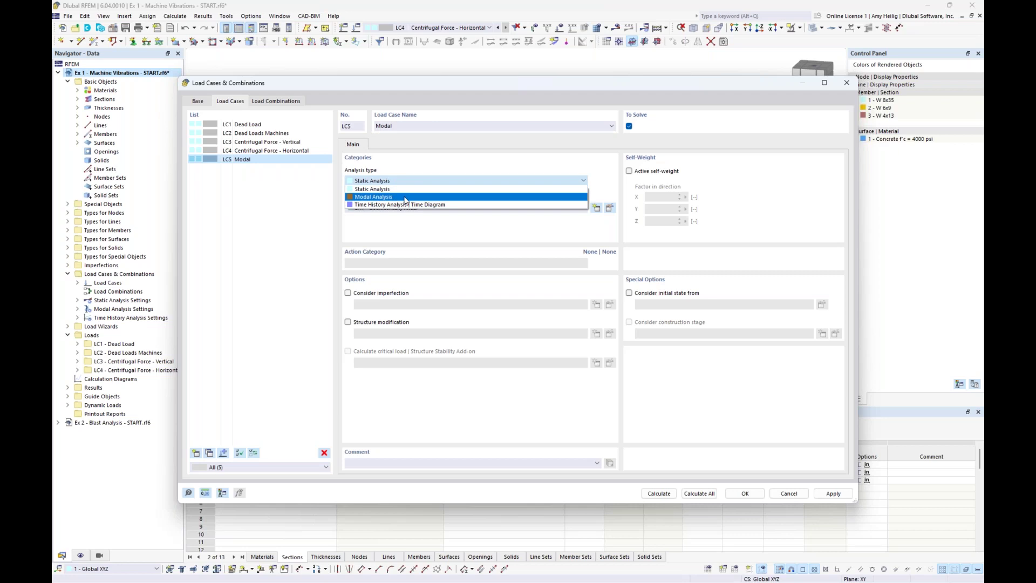
pyautogui.click(406, 198)
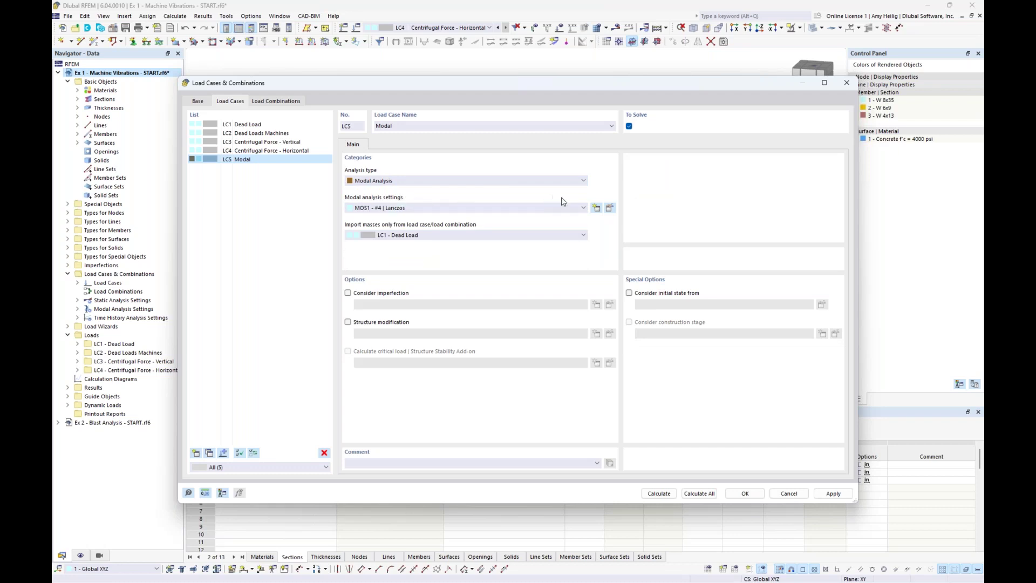
# Set the number of modes to 15 in LC5's modal analysis settings, keeping the Consistent mass matrix and No neglection of masses.
pyautogui.click(610, 208)
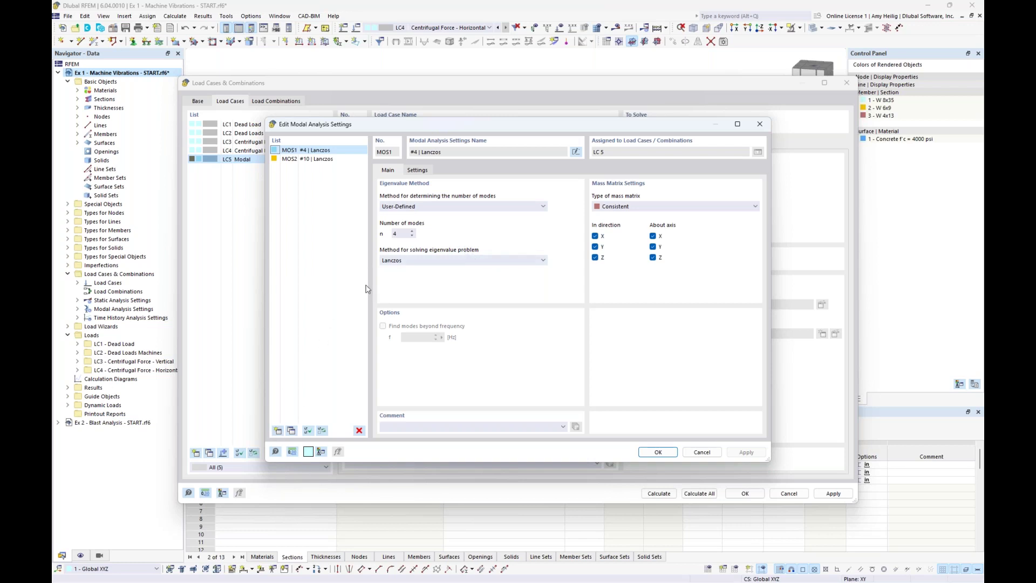
pyautogui.doubleClick(403, 232)
pyautogui.write('15')
pyautogui.click(638, 209)
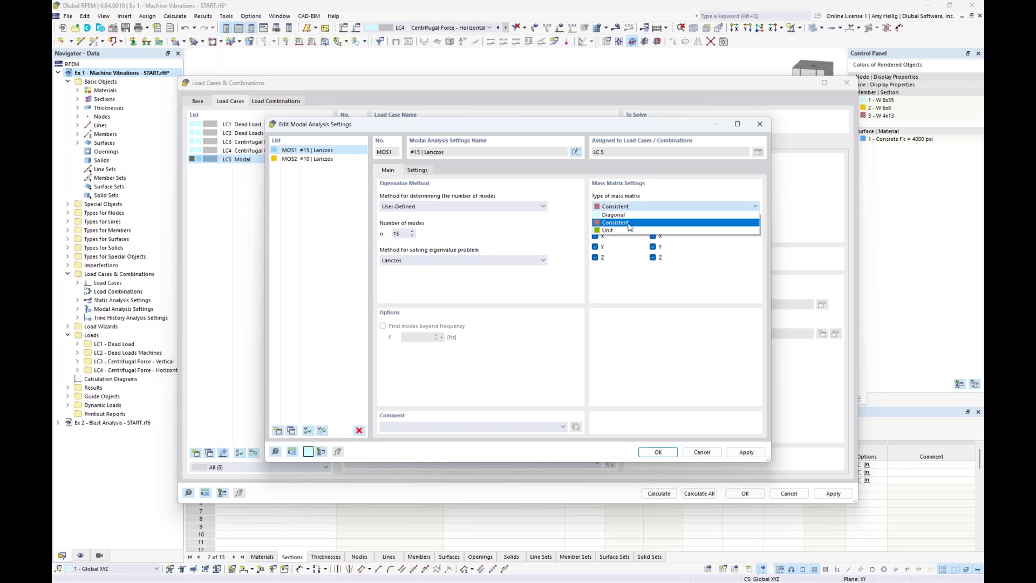
pyautogui.click(681, 204)
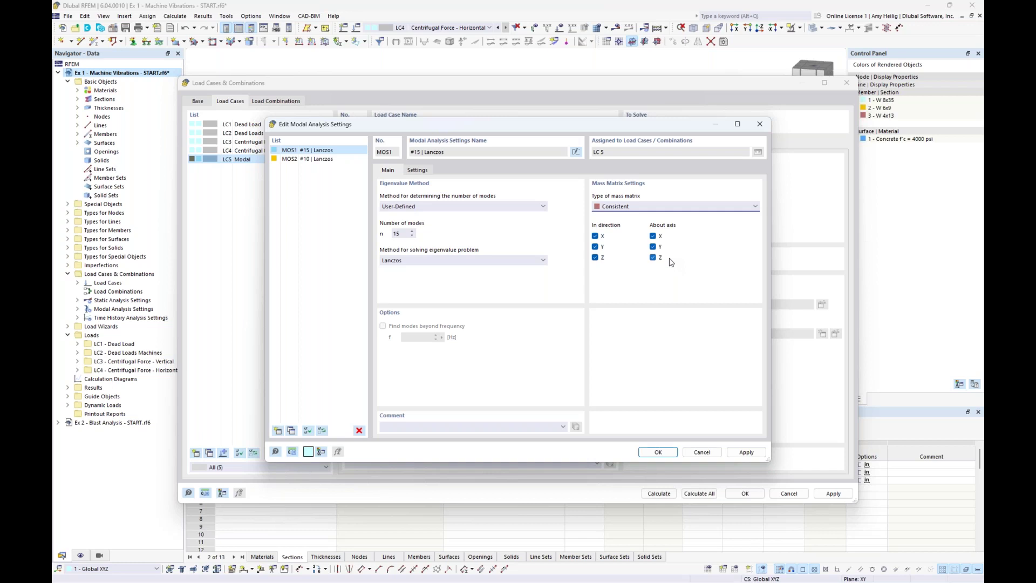
pyautogui.click(419, 170)
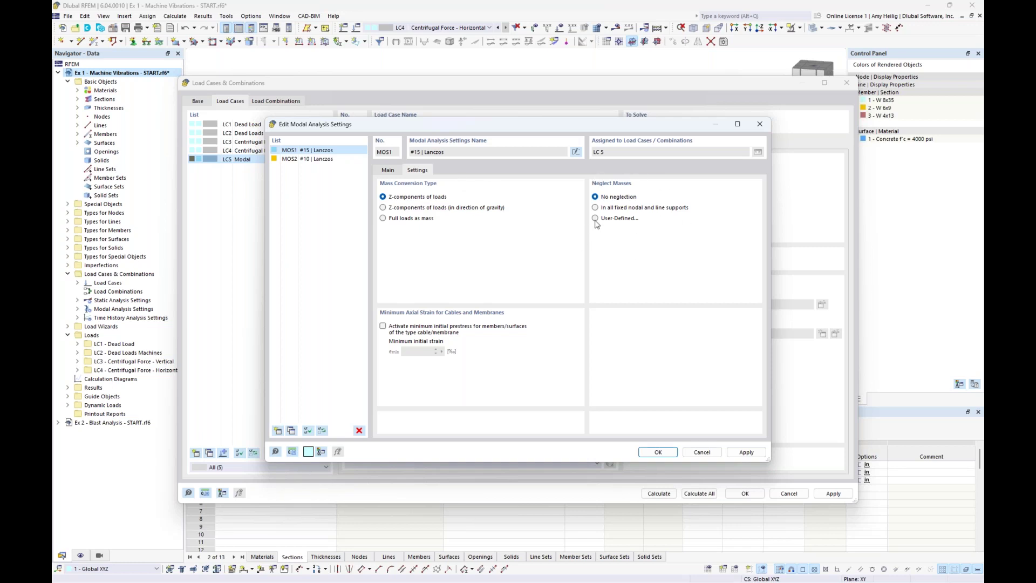
pyautogui.click(658, 453)
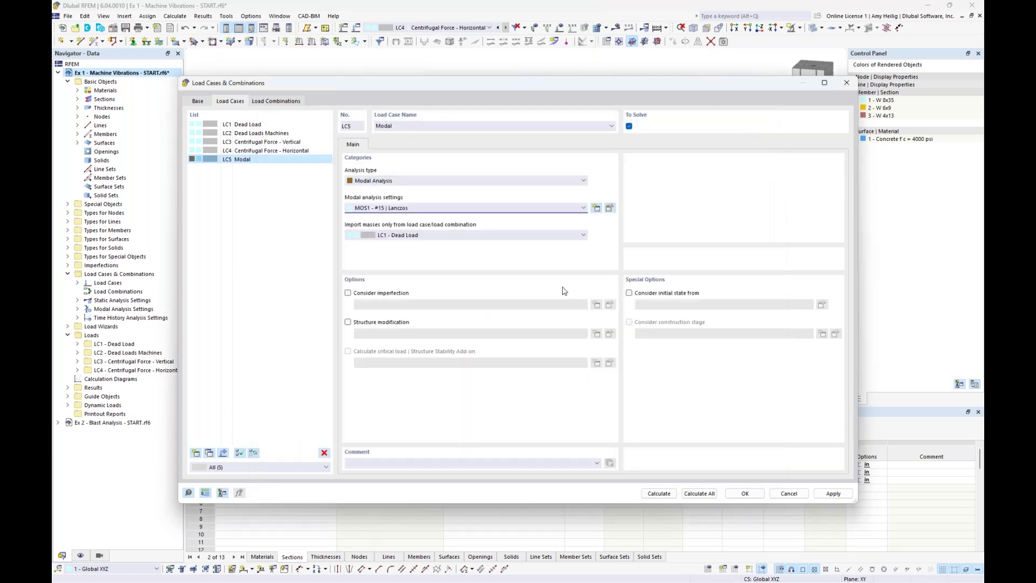
# Import the masses for LC5 from CO1 - Mass Combination and calculate the modal load case.
pyautogui.click(419, 236)
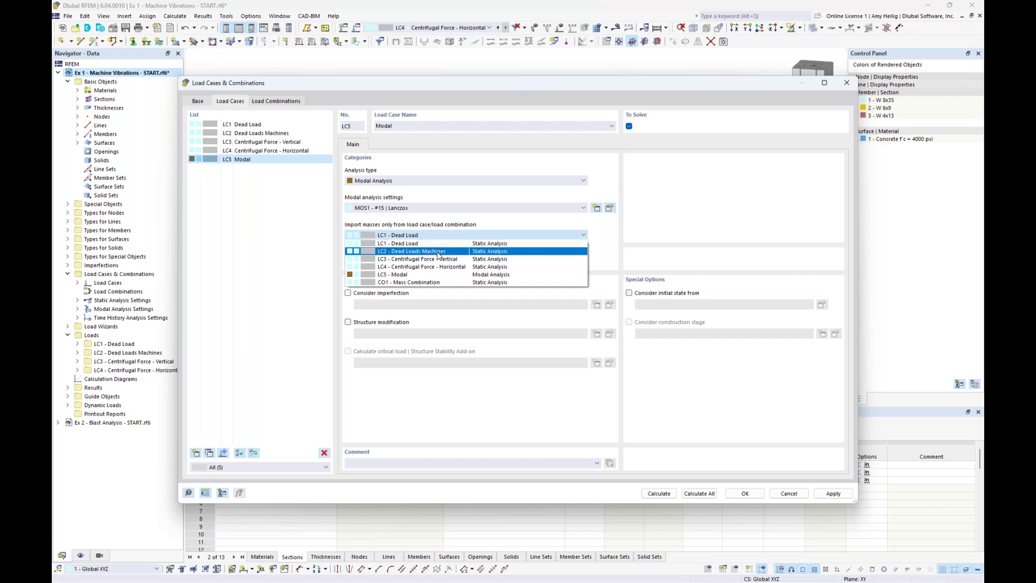
pyautogui.click(440, 282)
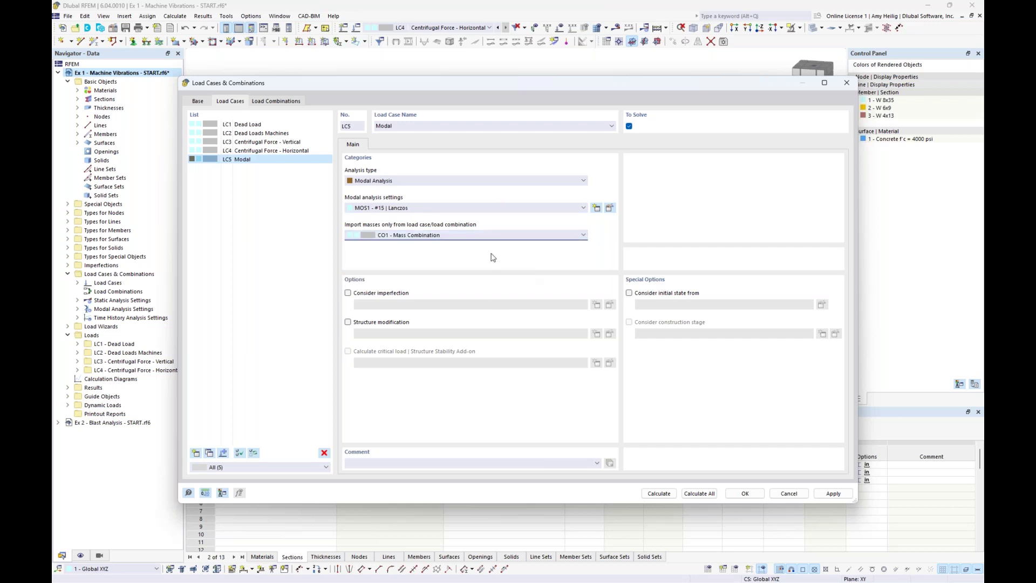
pyautogui.click(653, 494)
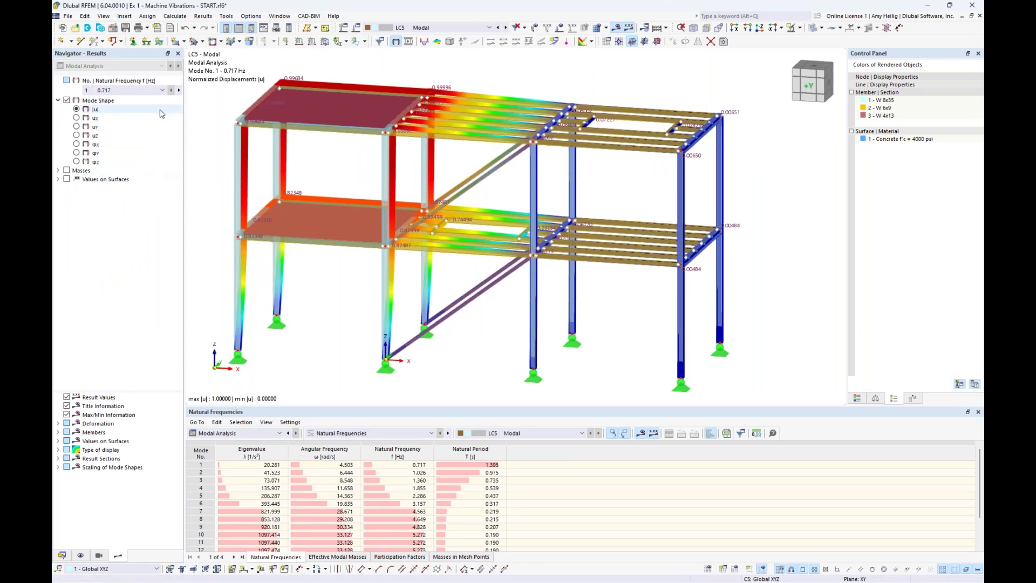
# Display the mode shapes of modes 2 and 6 on the frame.
pyautogui.click(163, 90)
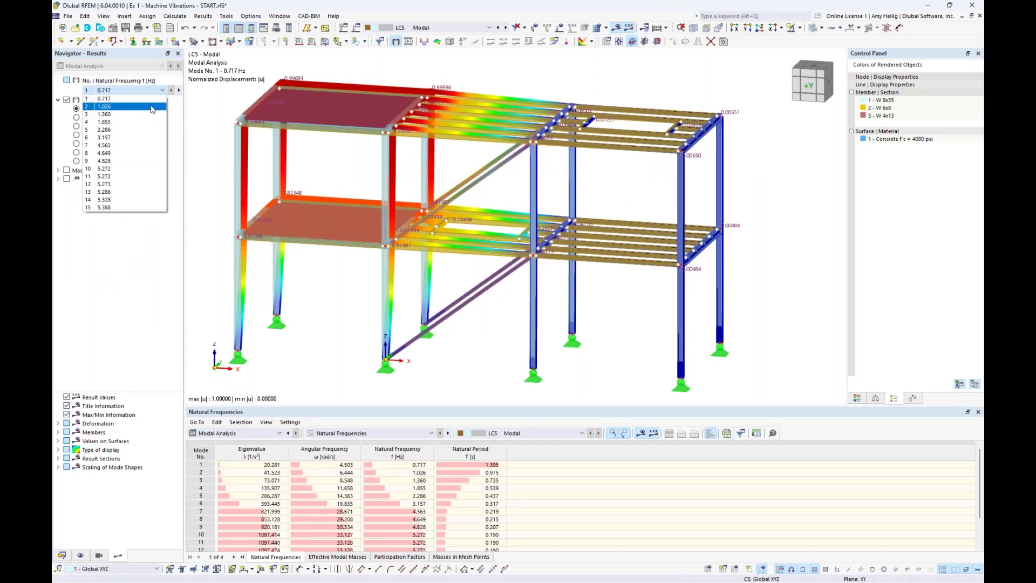
pyautogui.click(151, 107)
pyautogui.click(162, 90)
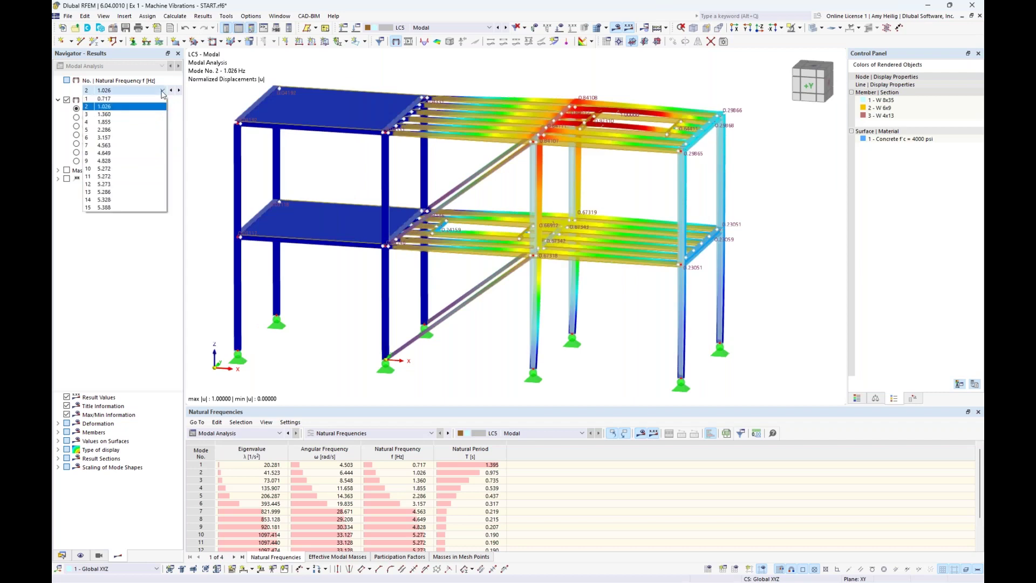
pyautogui.click(136, 138)
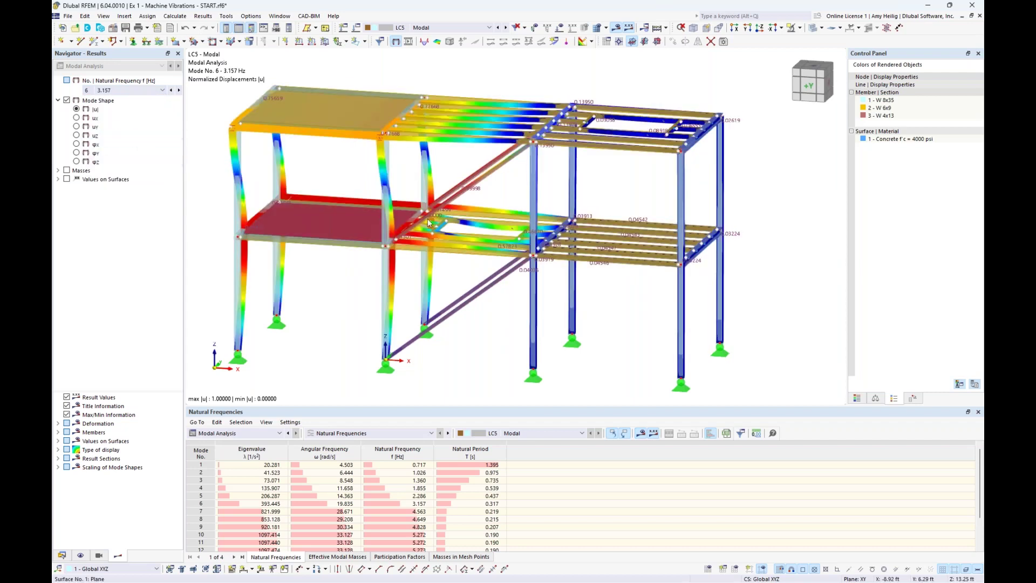
pyautogui.moveTo(501, 188); pyautogui.dragTo(543, 179, button='middle')
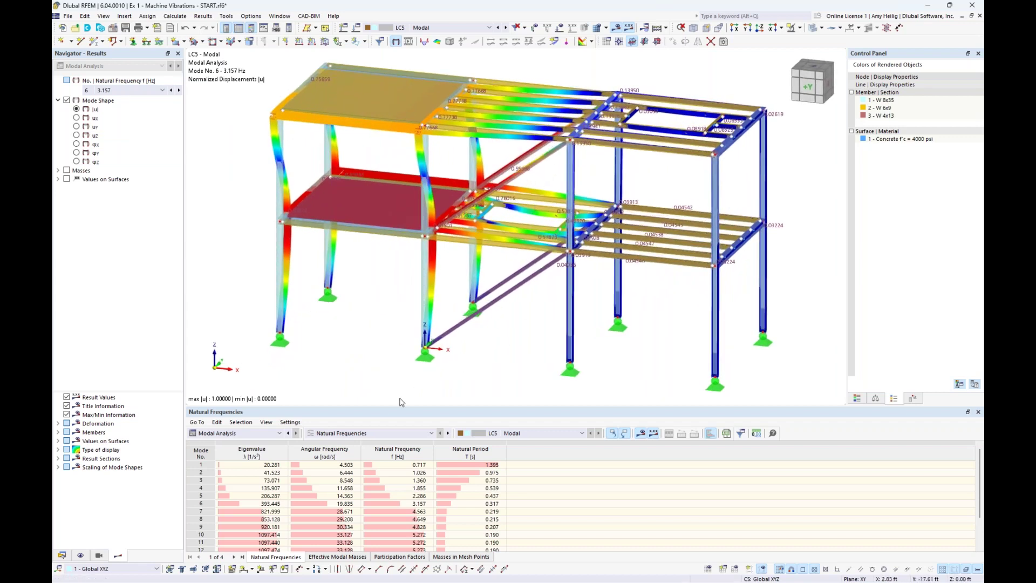
# Enlarge the Modal Analysis natural frequencies table to show all 15 modes, and inspect the lower mode shapes from it up to mode 6.
pyautogui.moveTo(398, 406); pyautogui.dragTo(399, 373)
pyautogui.click(243, 401)
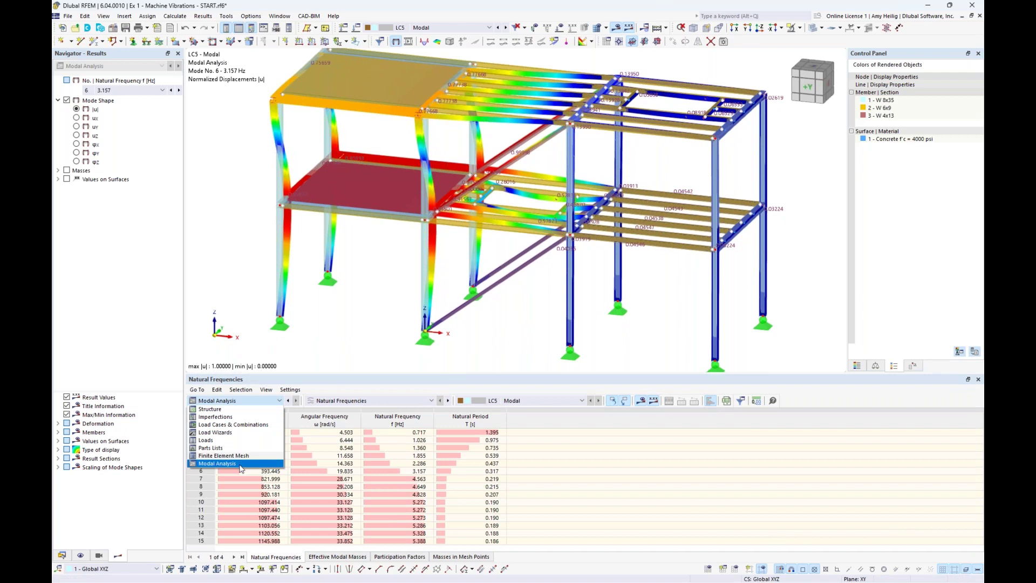
pyautogui.click(240, 465)
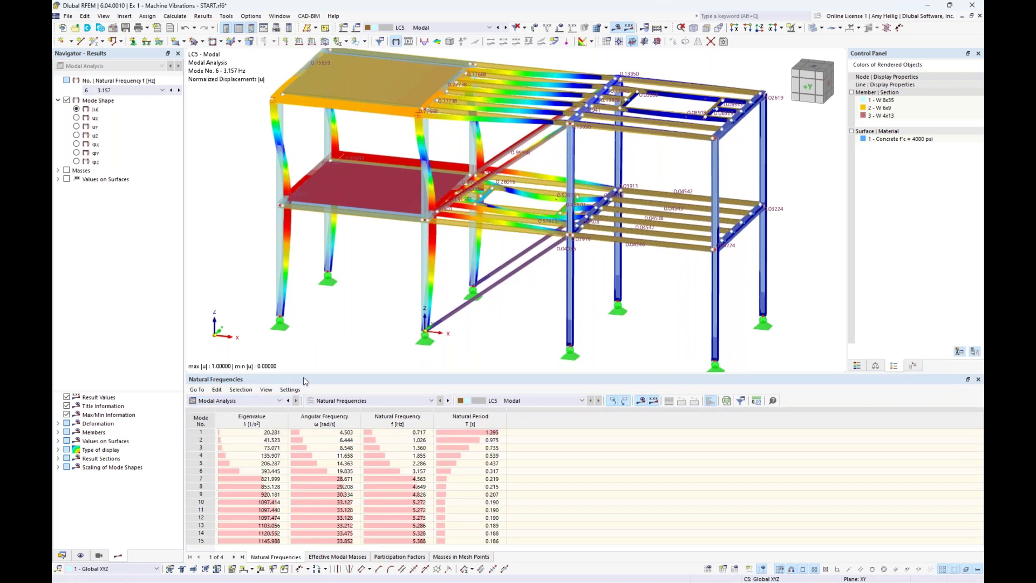
pyautogui.moveTo(307, 373); pyautogui.dragTo(319, 344)
pyautogui.scroll(-2, 376, 283)
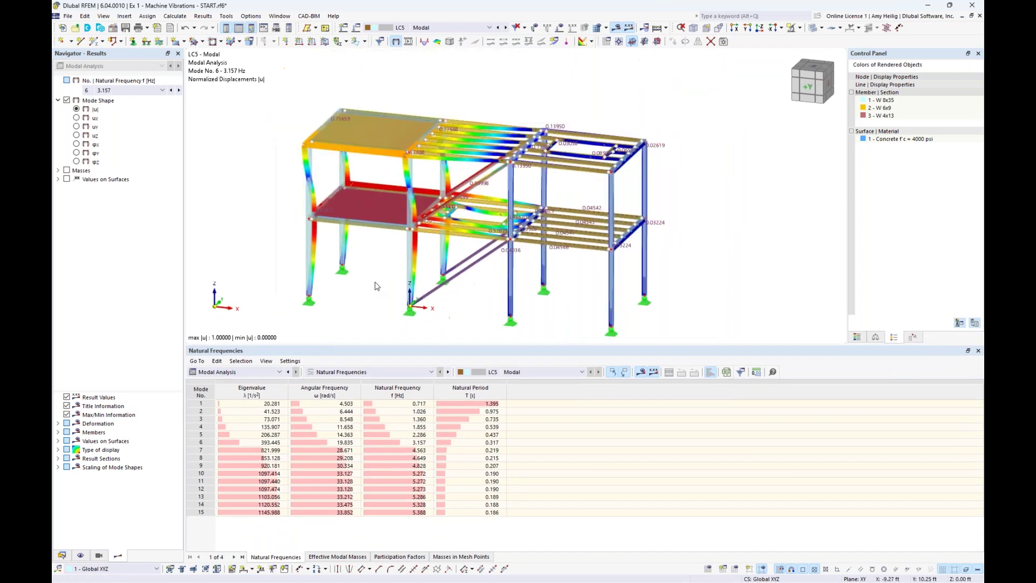
pyautogui.moveTo(376, 282); pyautogui.dragTo(397, 274, button='middle')
pyautogui.click(267, 411)
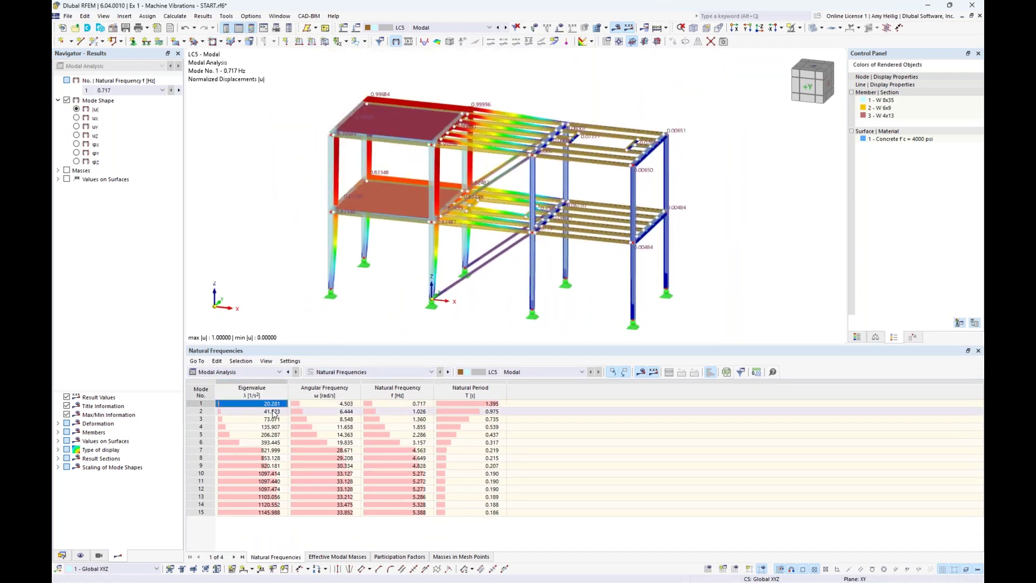
pyautogui.click(271, 419)
pyautogui.click(270, 427)
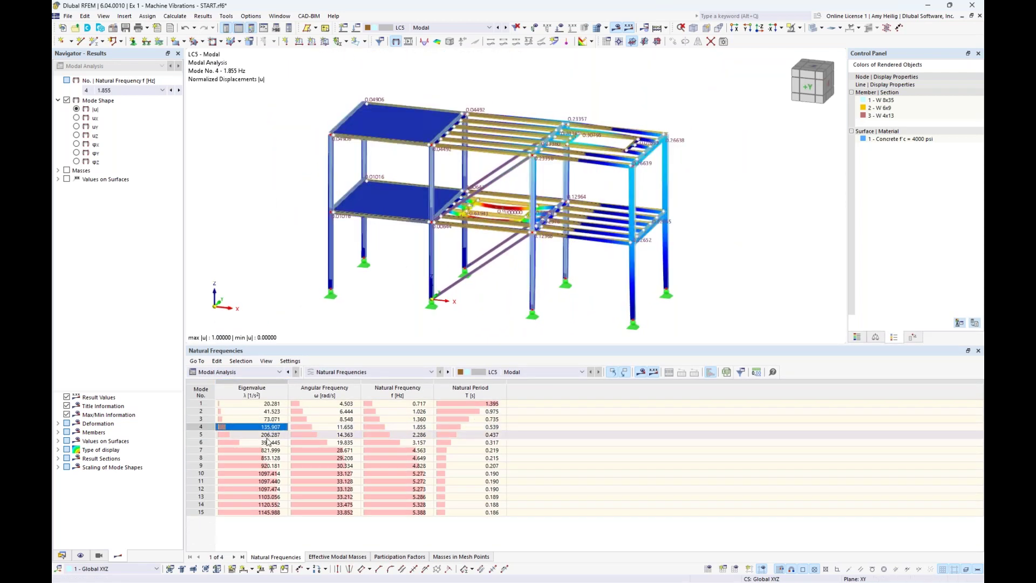
pyautogui.click(265, 443)
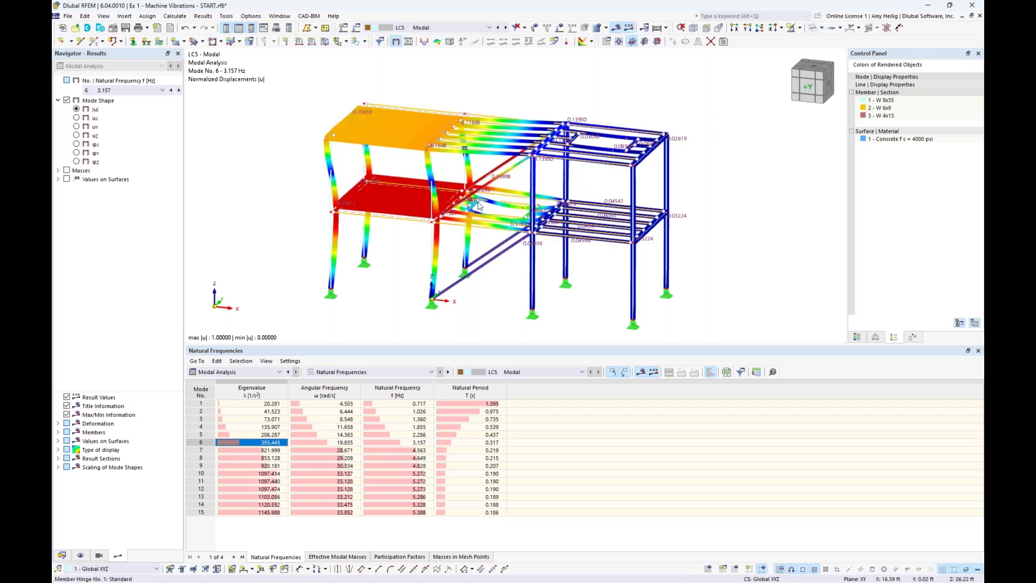
# Examine the effective modal masses in the translational directions, viewing the governing mode shapes 1, 8 and 15.
pyautogui.click(326, 558)
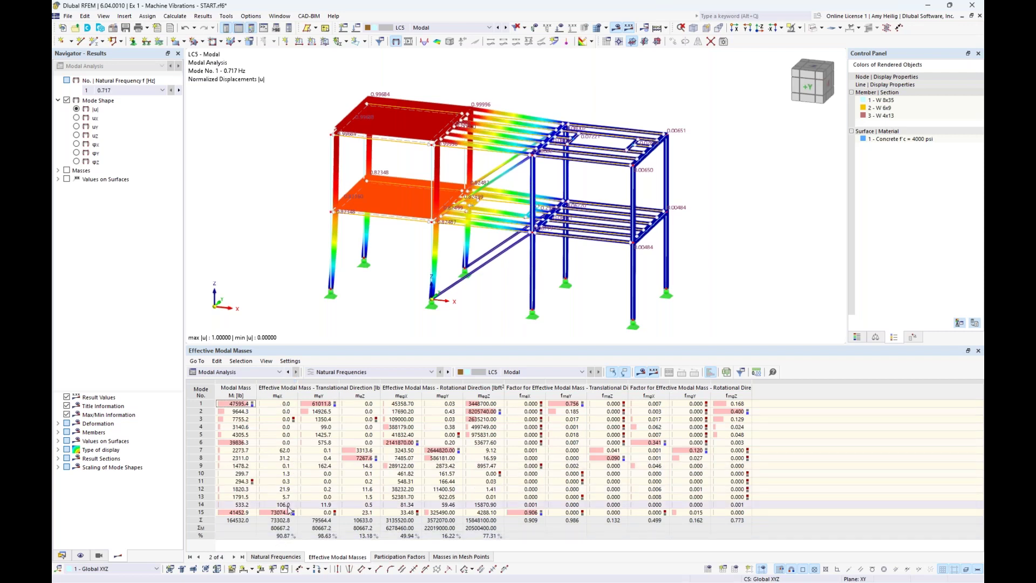
pyautogui.click(324, 405)
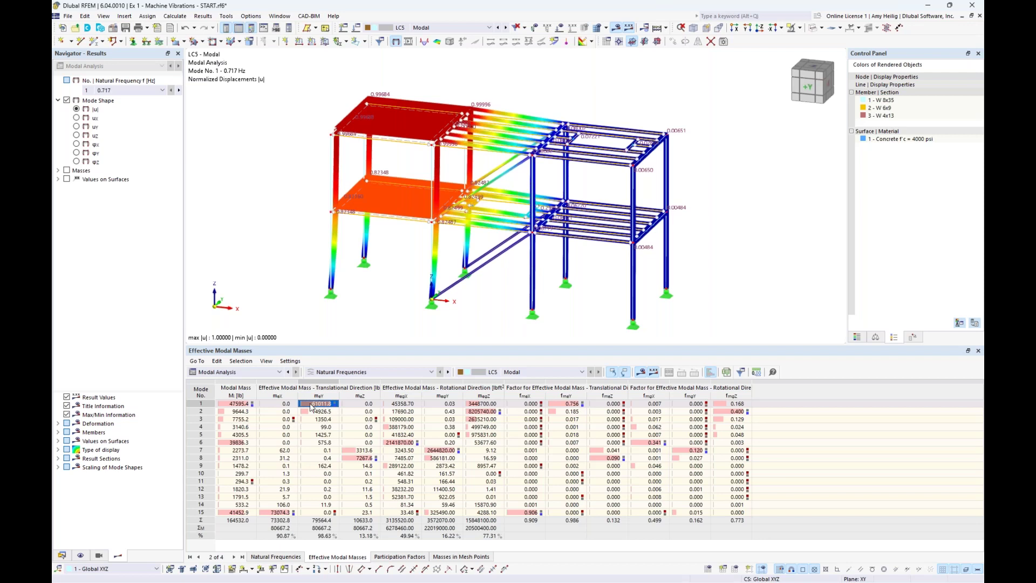
pyautogui.click(357, 458)
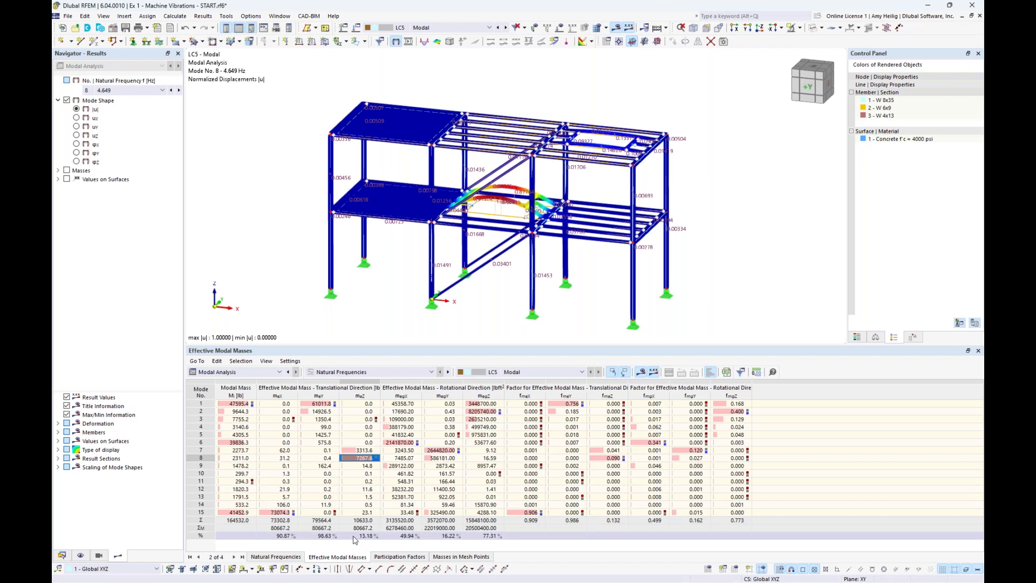
pyautogui.click(275, 512)
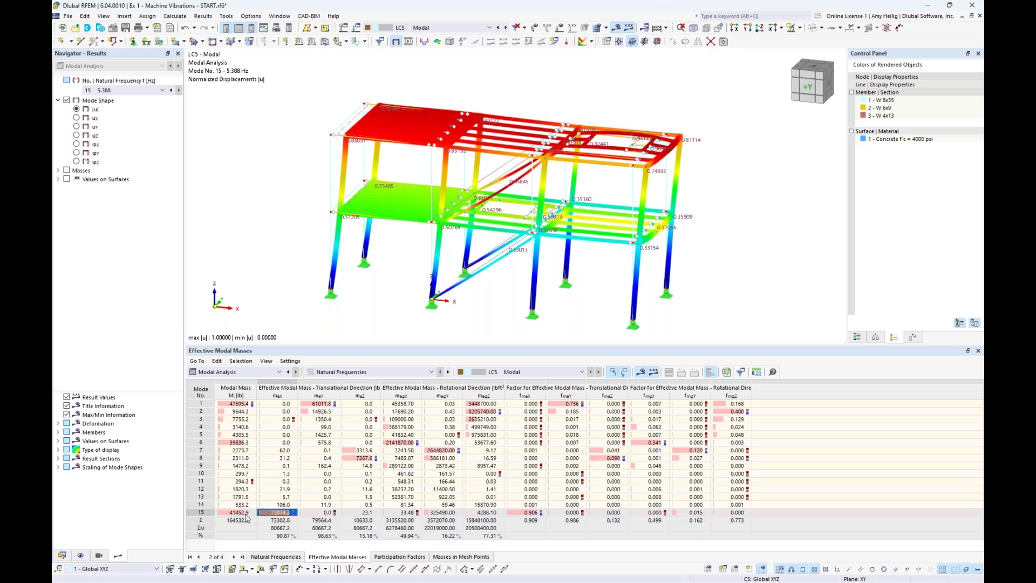
# Return to the natural frequencies of the modes, and switch to the presentation slide on machine-induced vibrations to compare the excitation frequency.
pyautogui.click(275, 557)
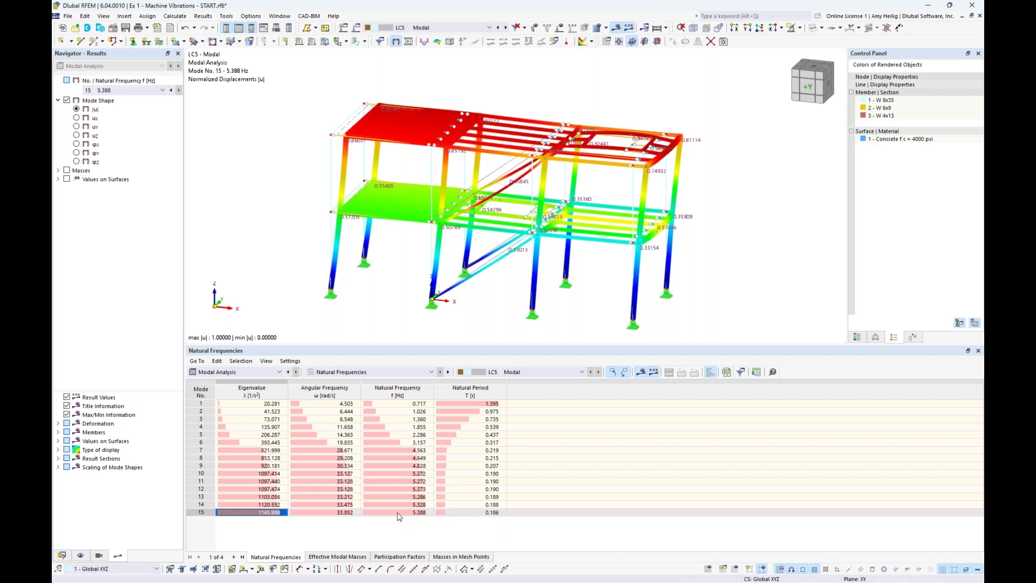
pyautogui.press('super+Tab')
pyautogui.click(406, 276)
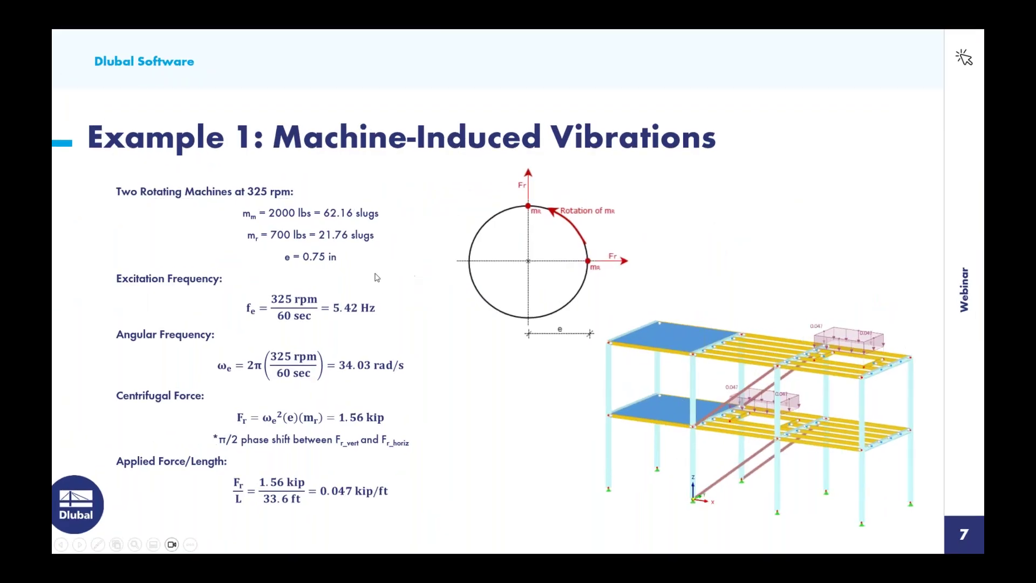
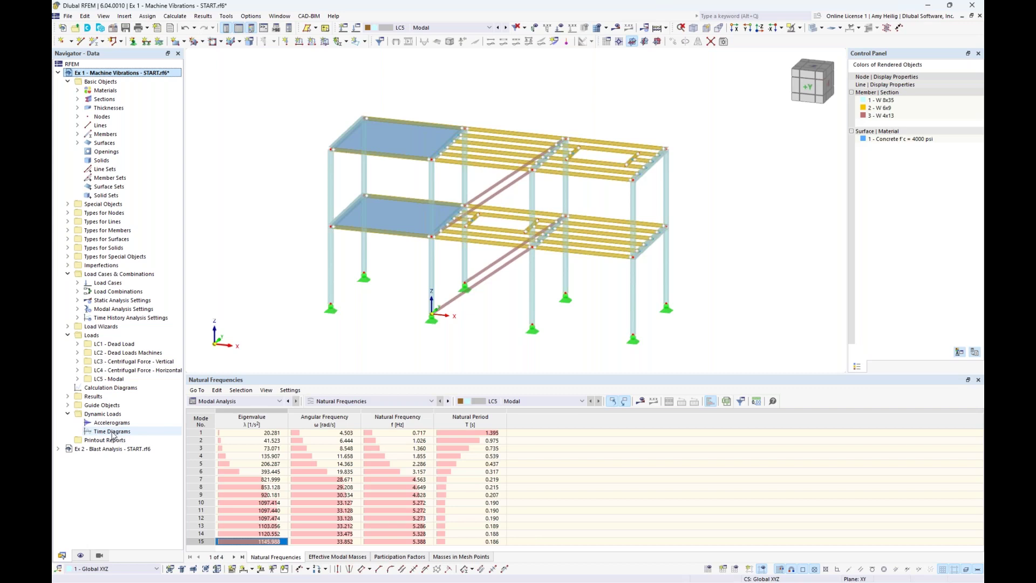
# Start a new time diagram under Dynamic Loads and set its definition type to Function.
pyautogui.doubleClick(111, 433)
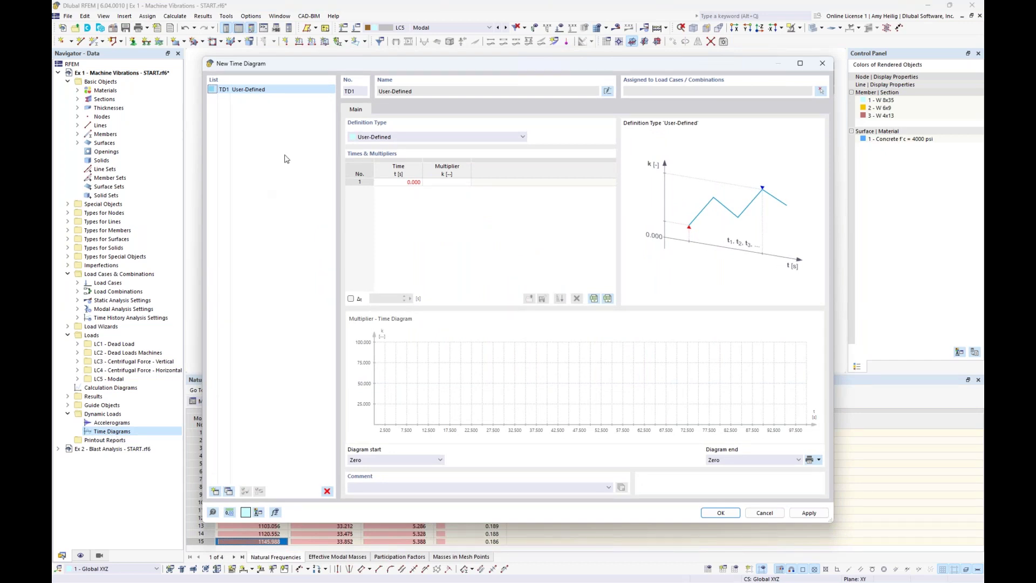
pyautogui.click(401, 137)
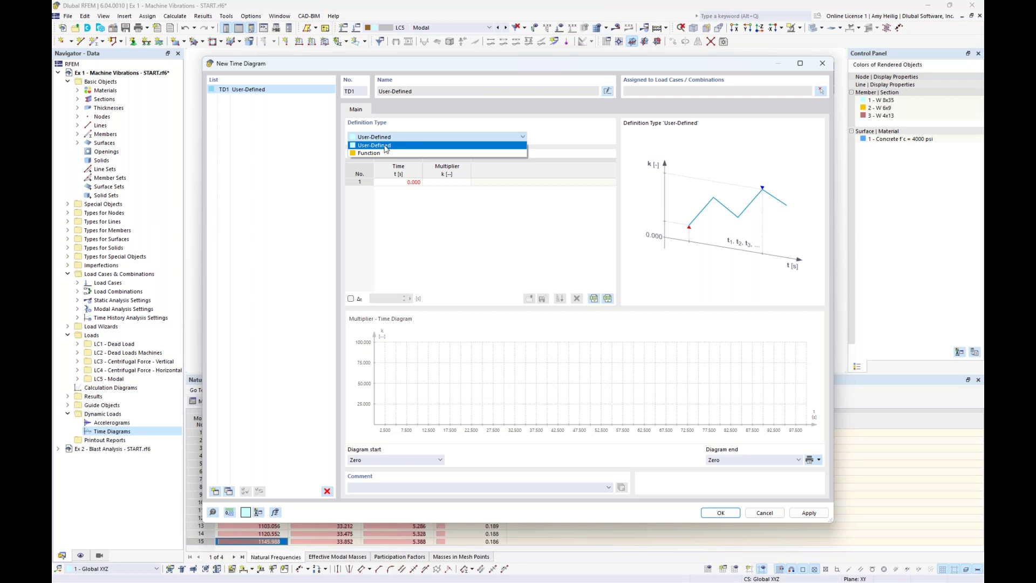
pyautogui.click(422, 239)
pyautogui.click(409, 186)
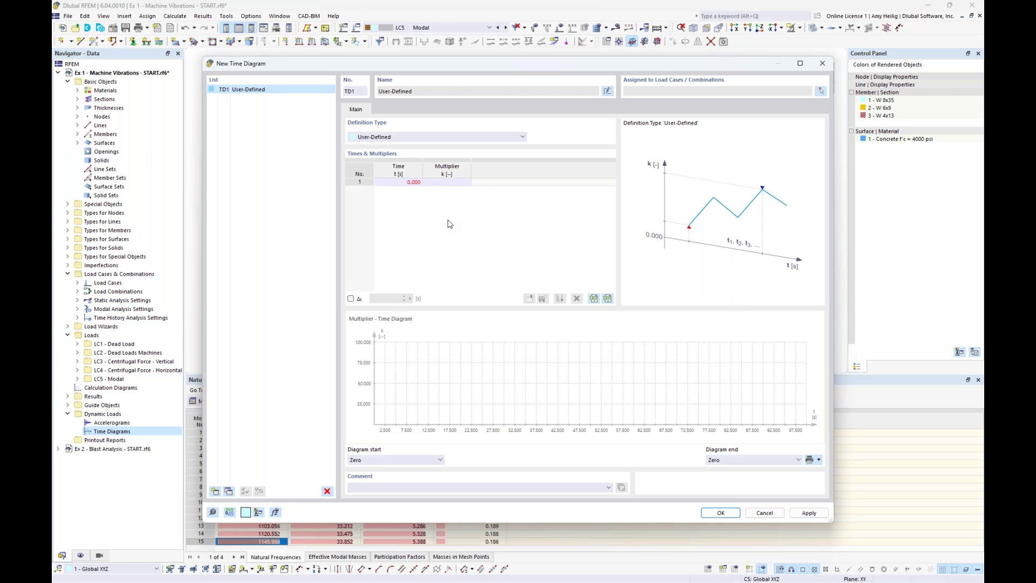
pyautogui.click(445, 138)
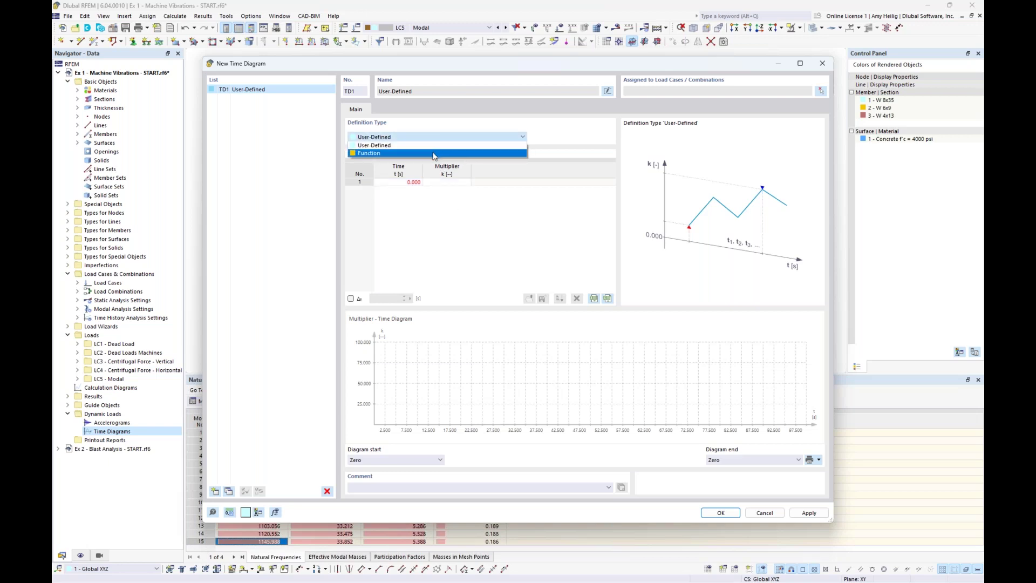
pyautogui.click(434, 153)
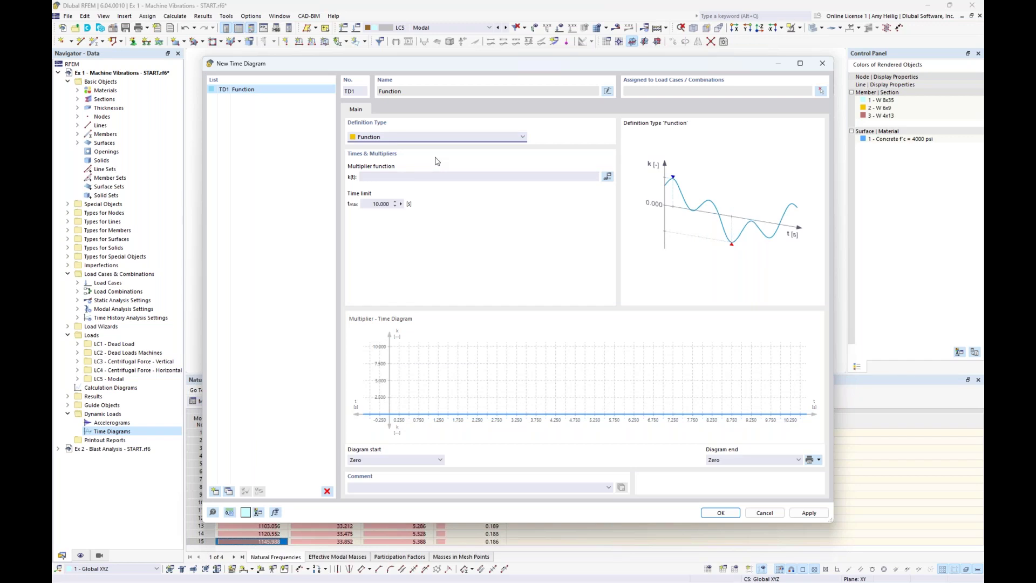
# Give the time diagram the custom name "Vertical Component" and define its multiplier function as sin(34.03*t).
pyautogui.click(607, 92)
pyautogui.click(608, 92)
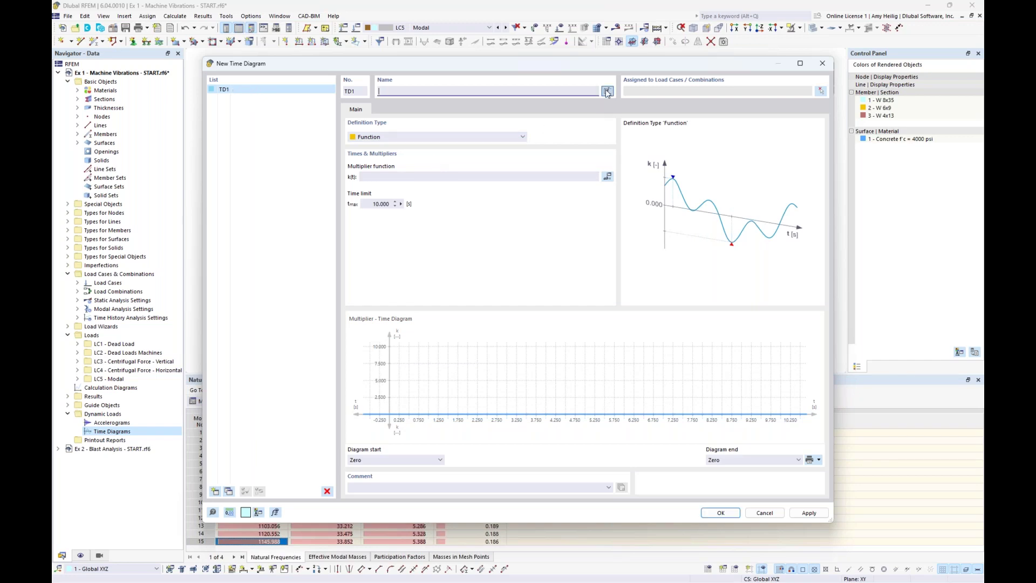
pyautogui.write('Vertical Component')
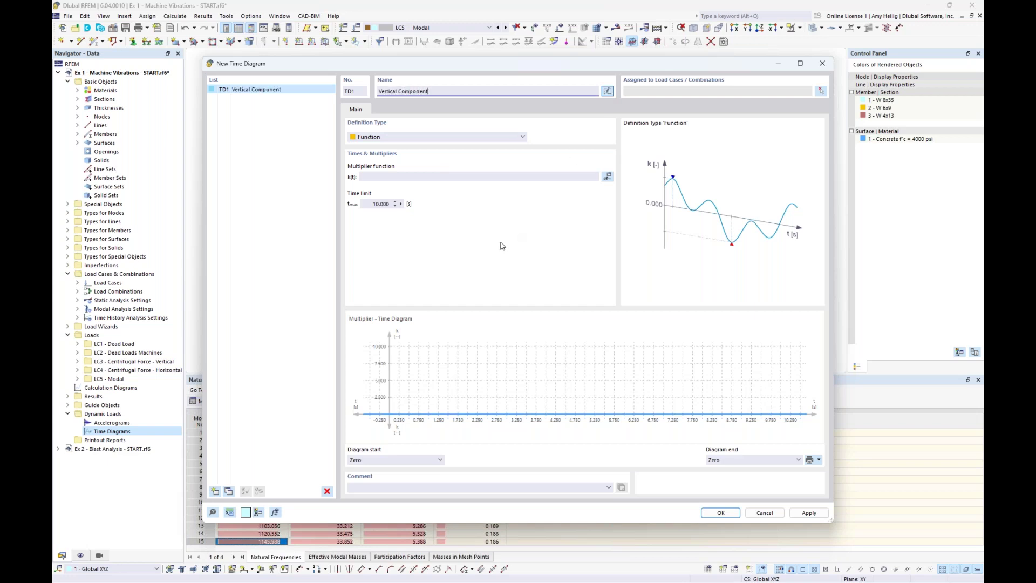
pyautogui.click(389, 178)
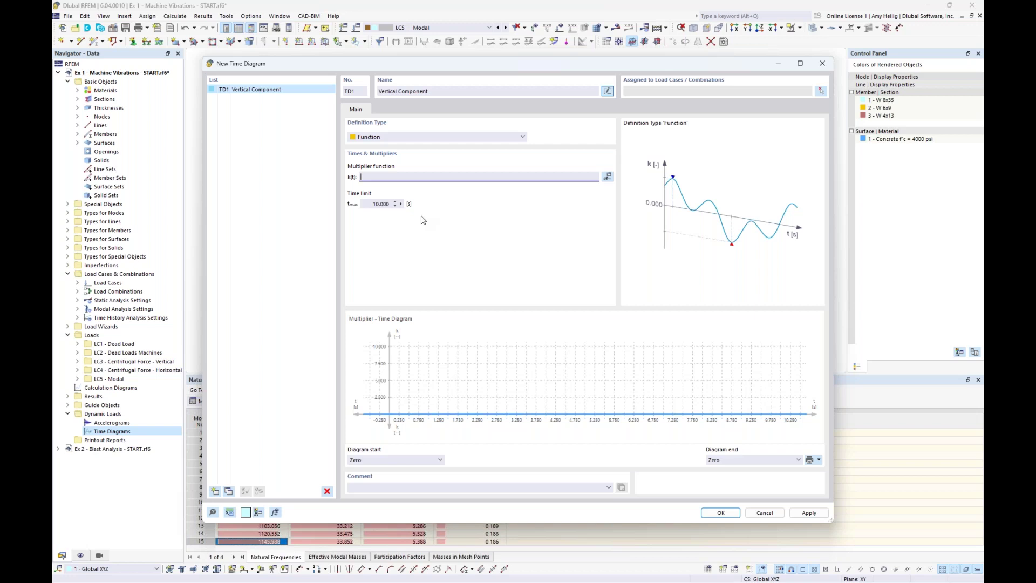
pyautogui.write('sin(')
pyautogui.write('34.03*t')
pyautogui.click(375, 204)
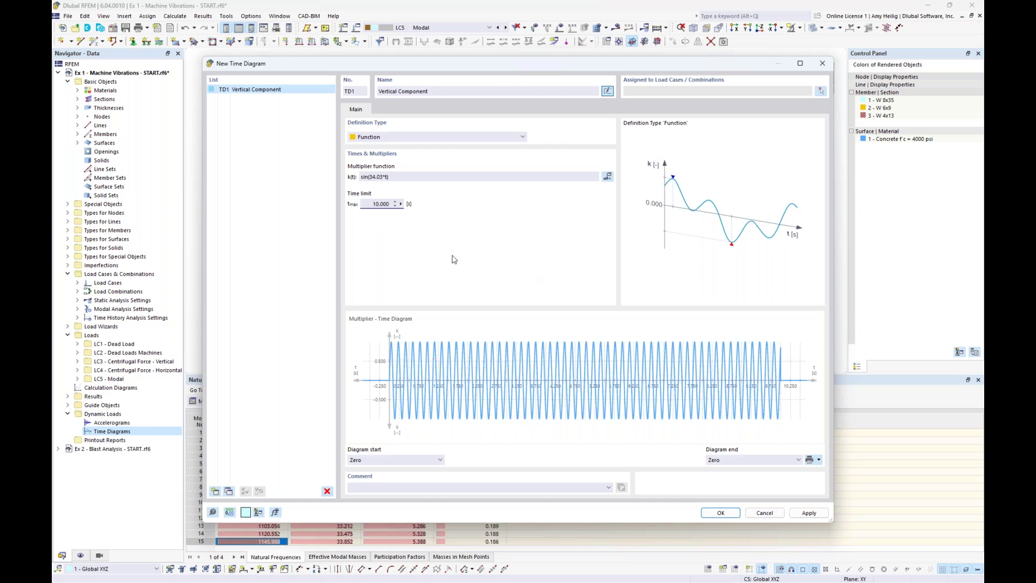
# Copy the vertical time diagram, rename the copy "Horizontal Component", and change its multiplier function to sin(34.03*t+1.57).
pyautogui.click(231, 492)
pyautogui.doubleClick(388, 91)
pyautogui.write('Hor')
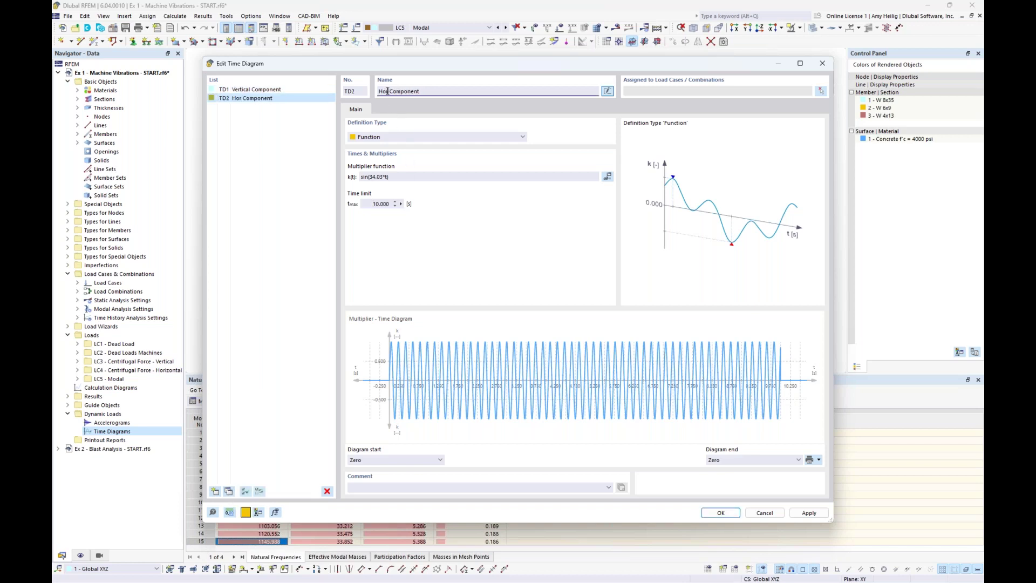
pyautogui.write('izontal')
pyautogui.click(432, 175)
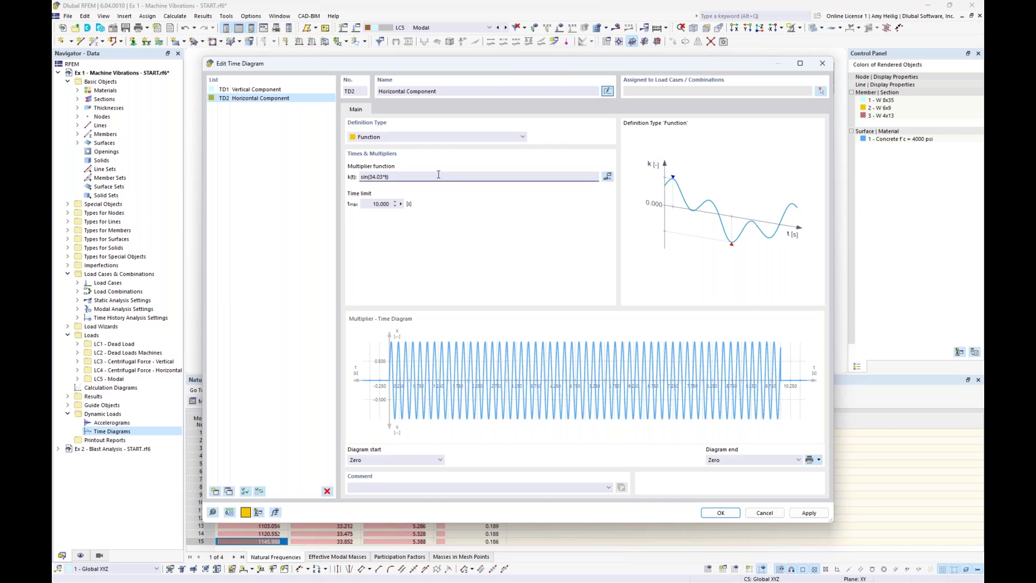
pyautogui.write('57)')
pyautogui.click(380, 204)
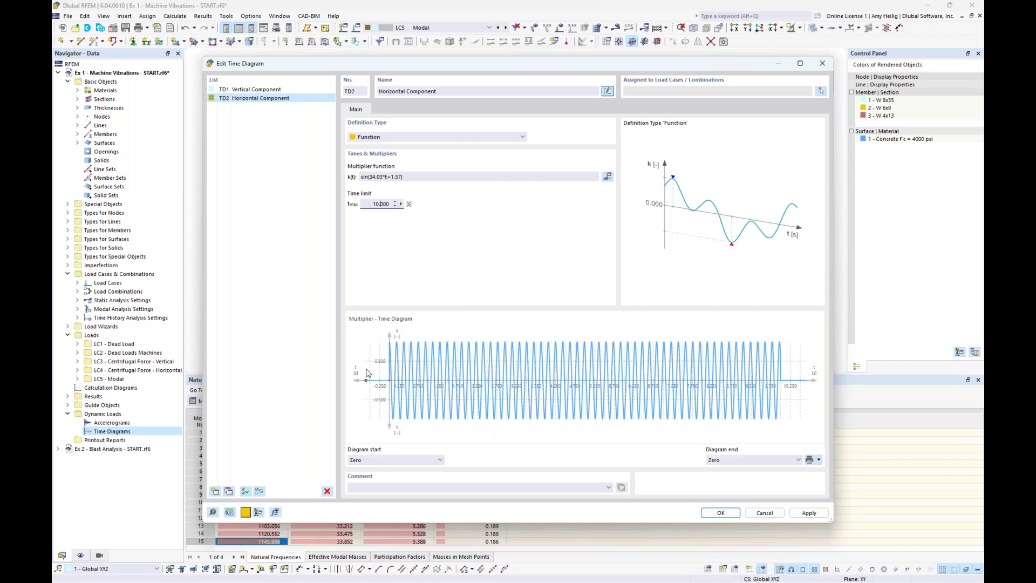
# Compare the start of the Horizontal Component curve with that of the Vertical Component in the multiplier-time diagram.
pyautogui.scroll(1, 366, 373)
pyautogui.scroll(4, 366, 373)
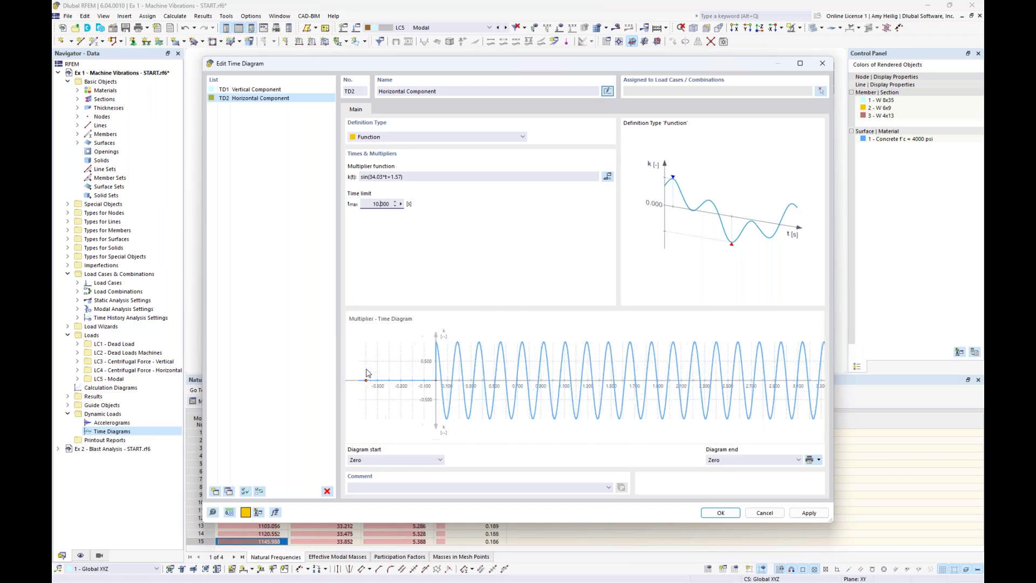
pyautogui.scroll(1, 366, 373)
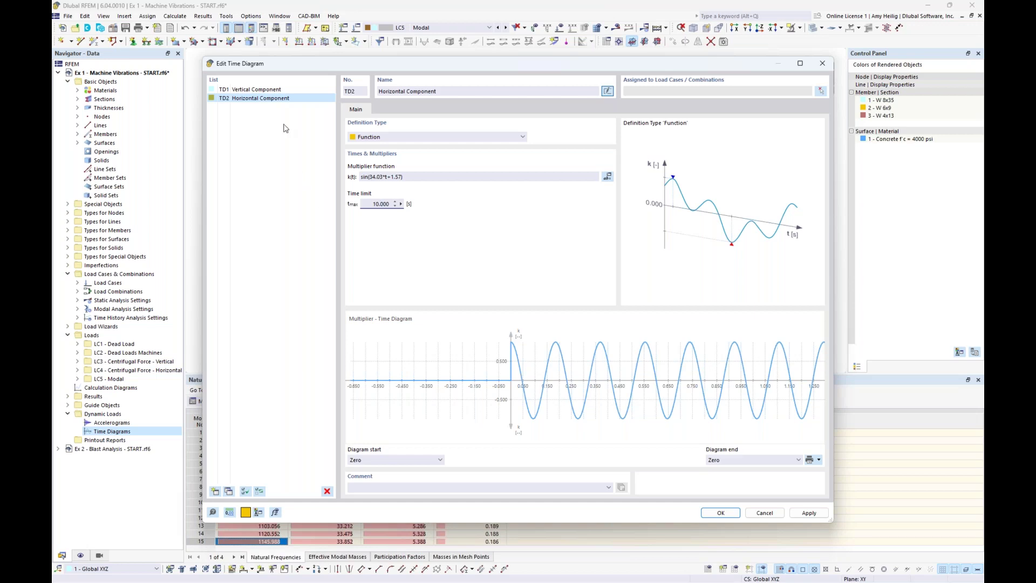
pyautogui.click(272, 91)
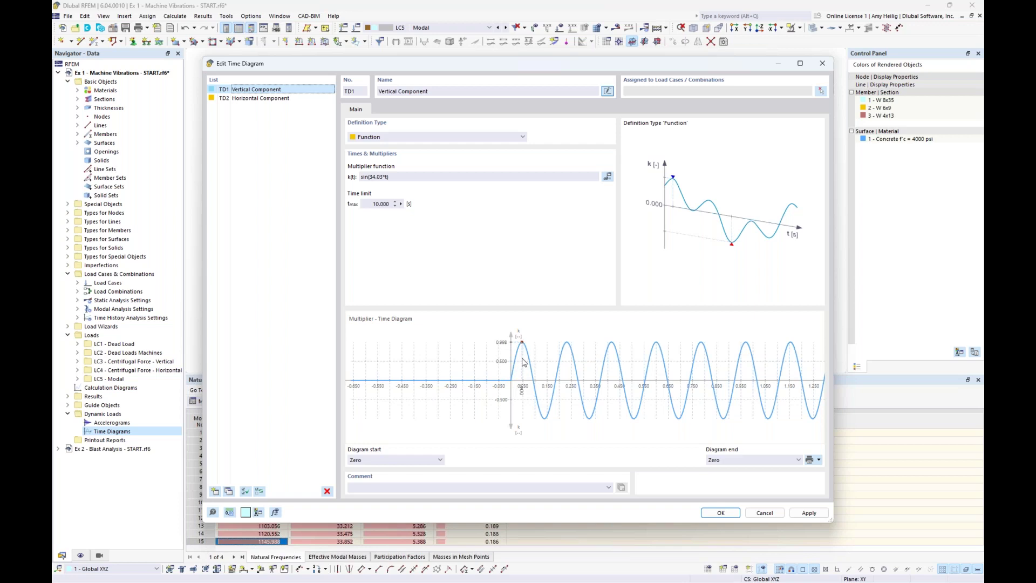
# Check the rotation sketch on the presentation slide, return to RFEM, accept both time diagrams and list them in the data tree.
pyautogui.press('super+Tab')
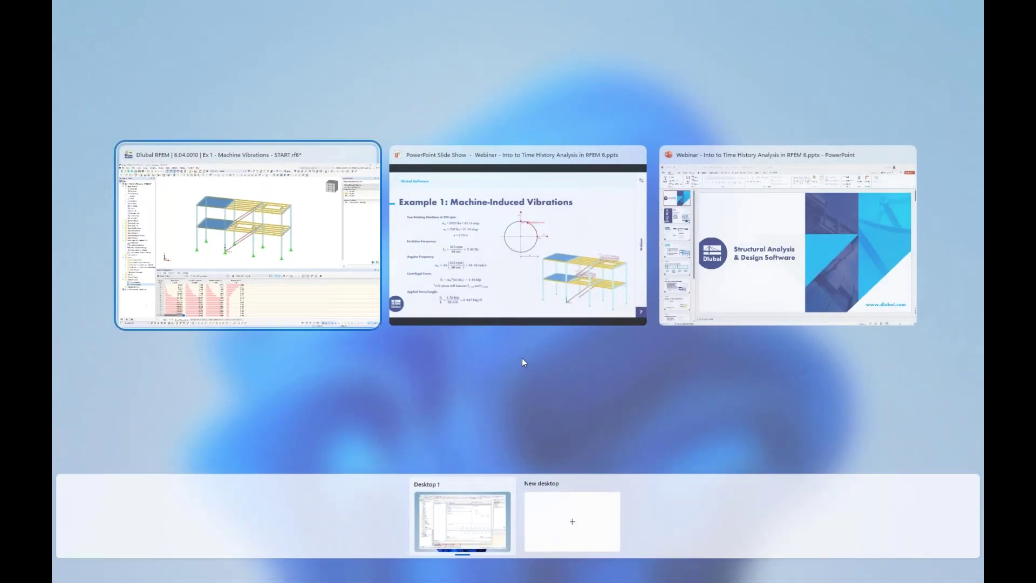
pyautogui.click(518, 289)
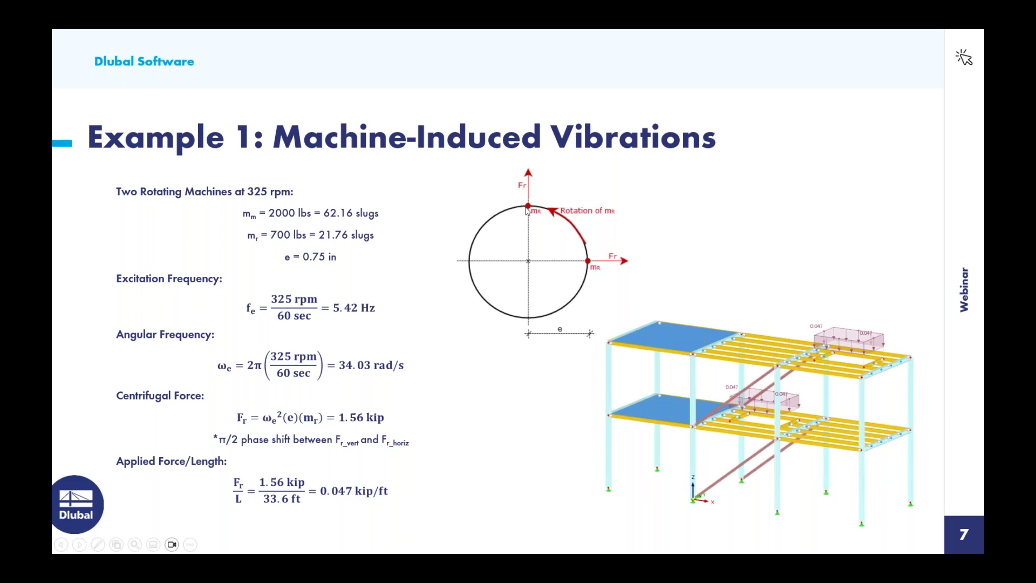
pyautogui.press('super+Tab')
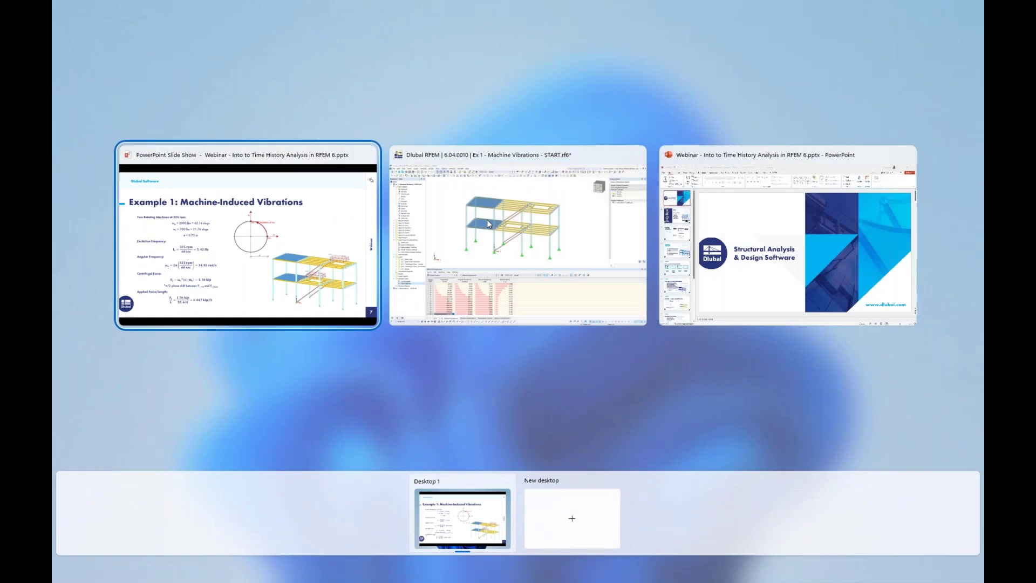
pyautogui.click(564, 244)
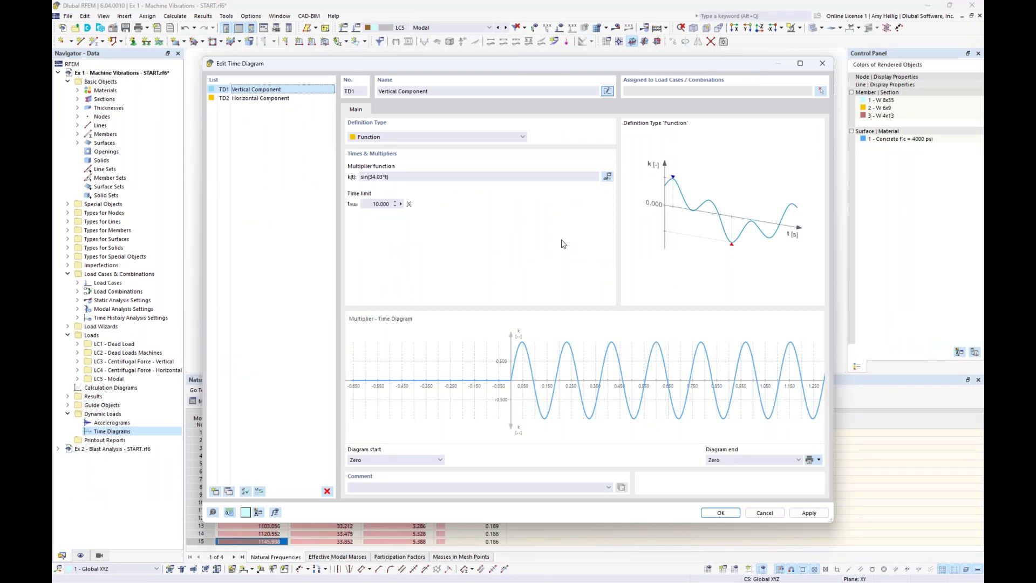
pyautogui.click(721, 513)
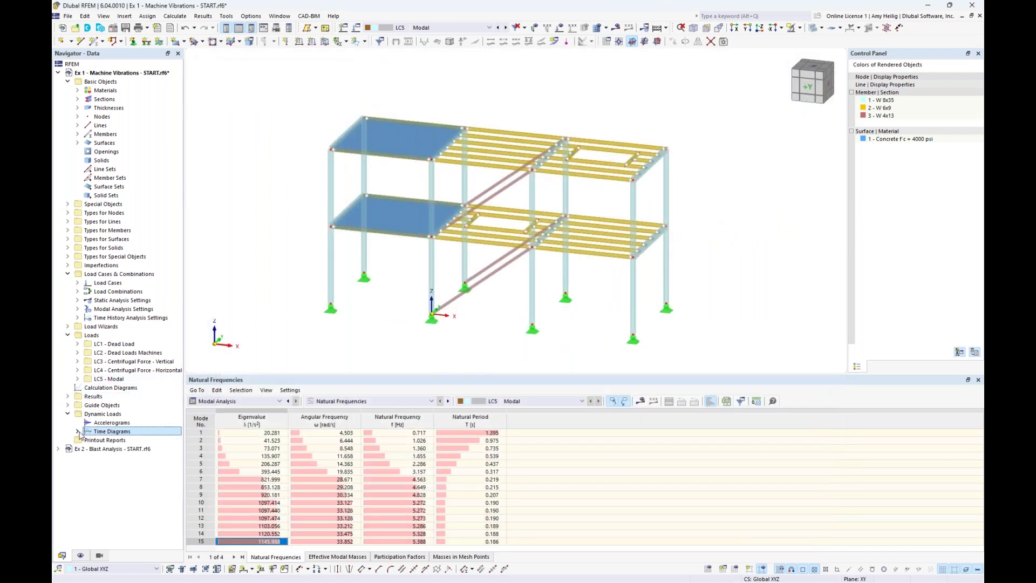
pyautogui.click(77, 431)
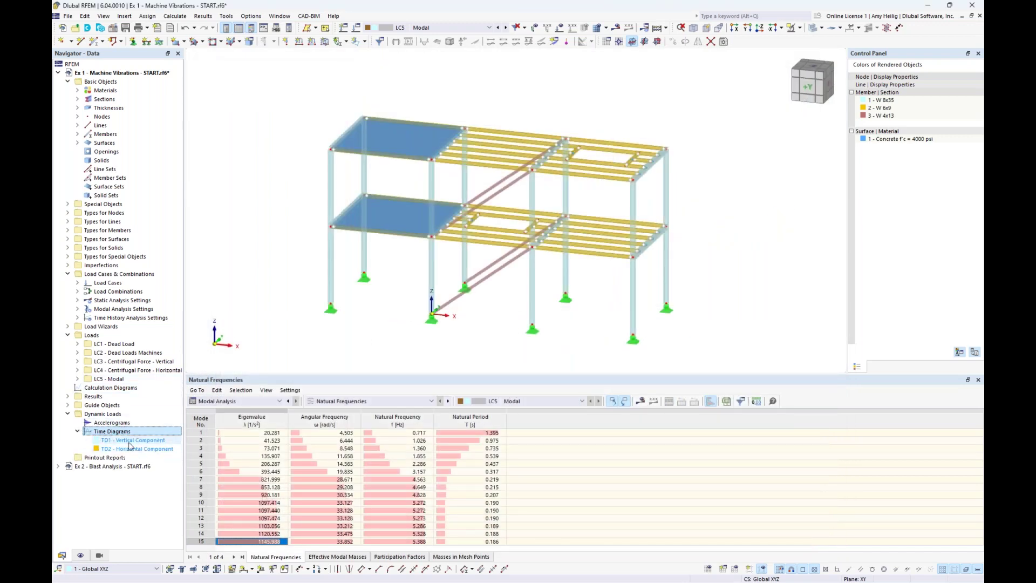
# Add a load combination named THA with the analysis type Time History Analysis | Time Diagram.
pyautogui.click(355, 28)
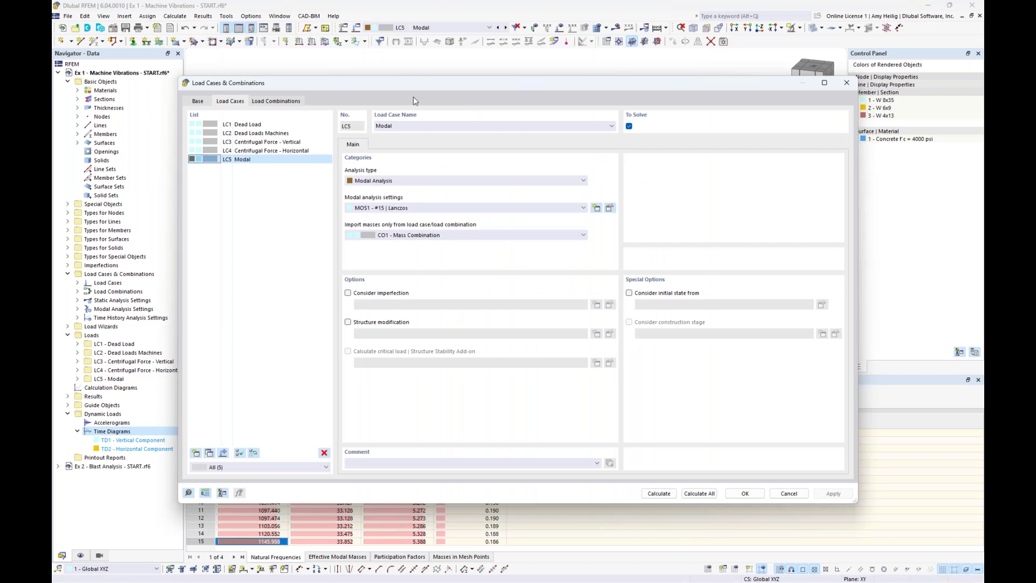
pyautogui.click(284, 101)
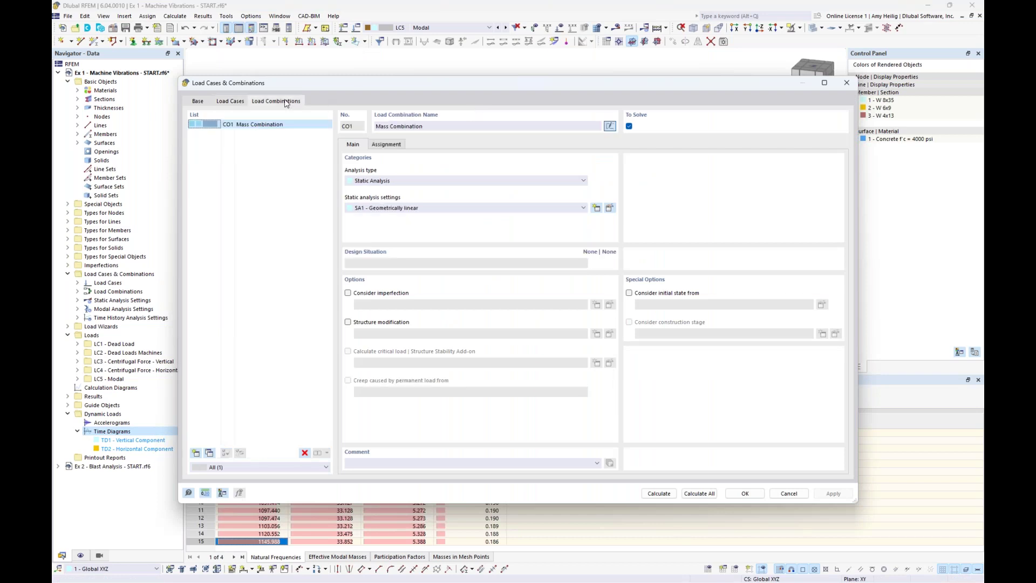
pyautogui.click(195, 452)
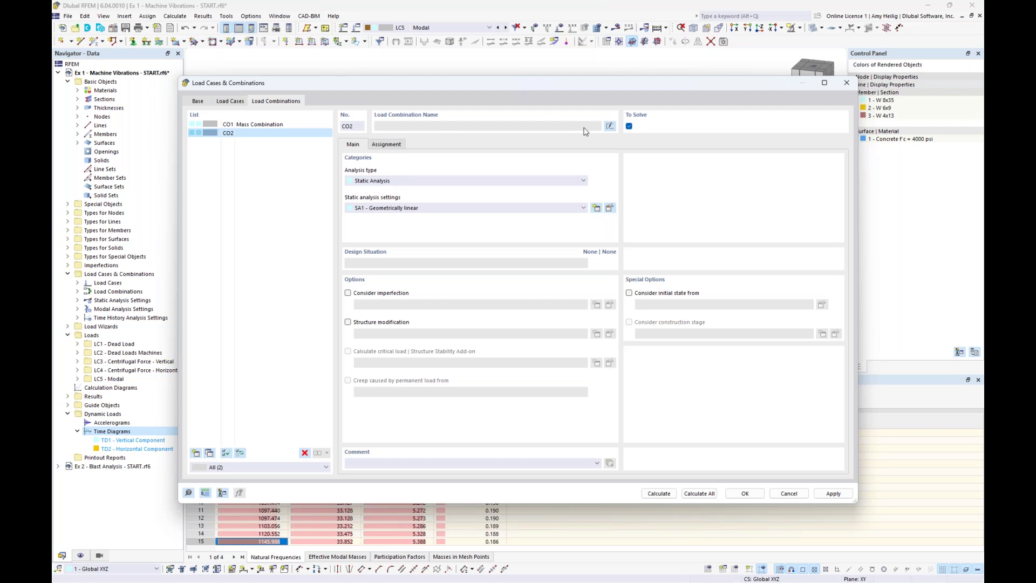
pyautogui.click(552, 124)
pyautogui.write('THA')
pyautogui.click(458, 181)
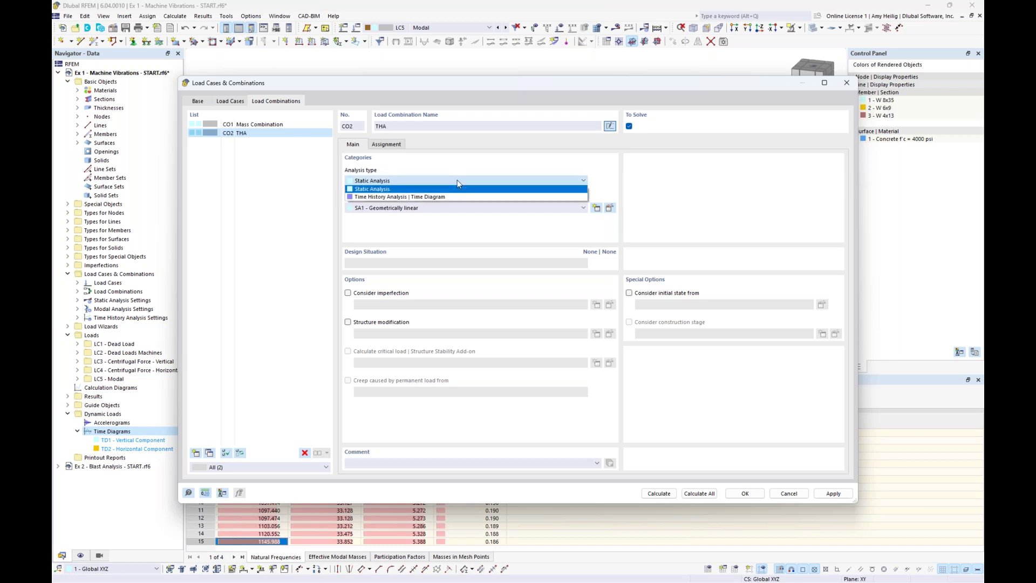
pyautogui.click(386, 198)
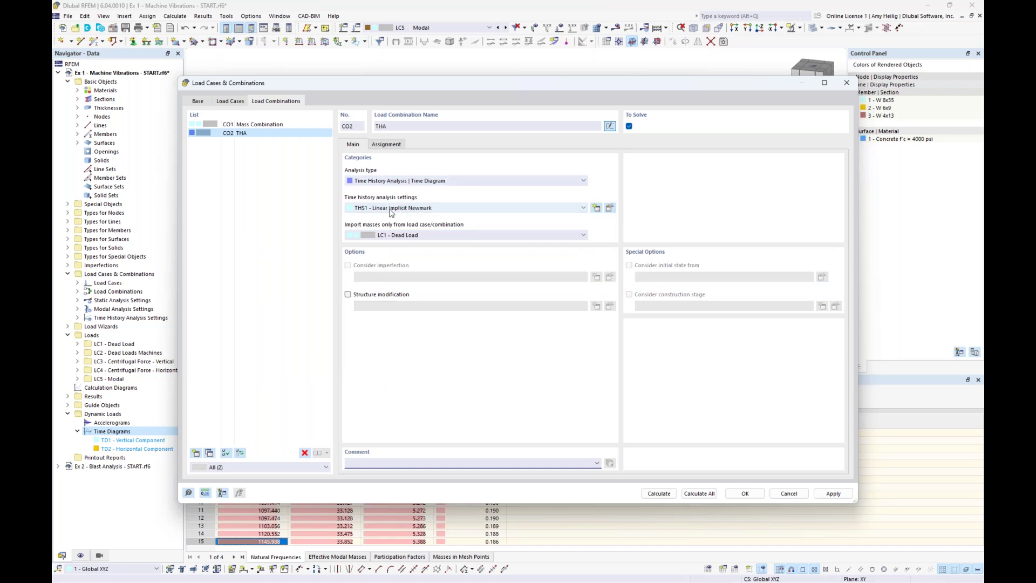
# Edit the combination's time history analysis settings to use the Linear Modal method with a maximum time of 5 s.
pyautogui.click(610, 209)
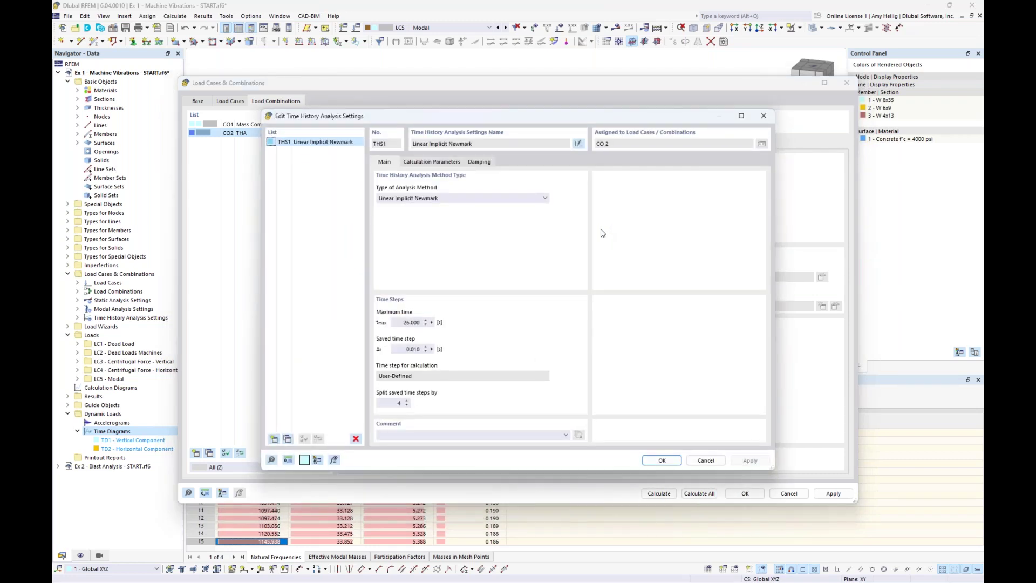
pyautogui.click(446, 199)
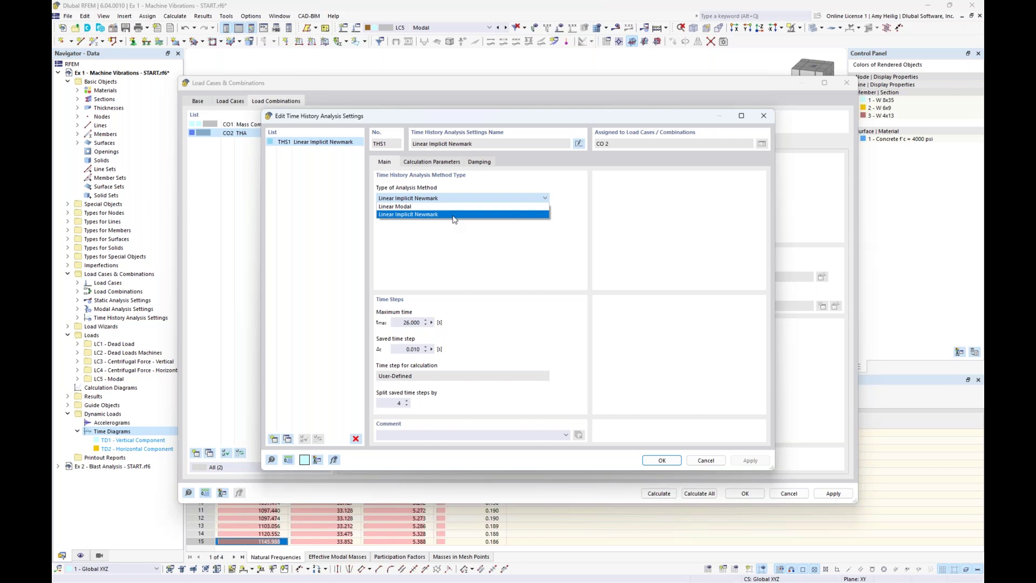
pyautogui.click(450, 207)
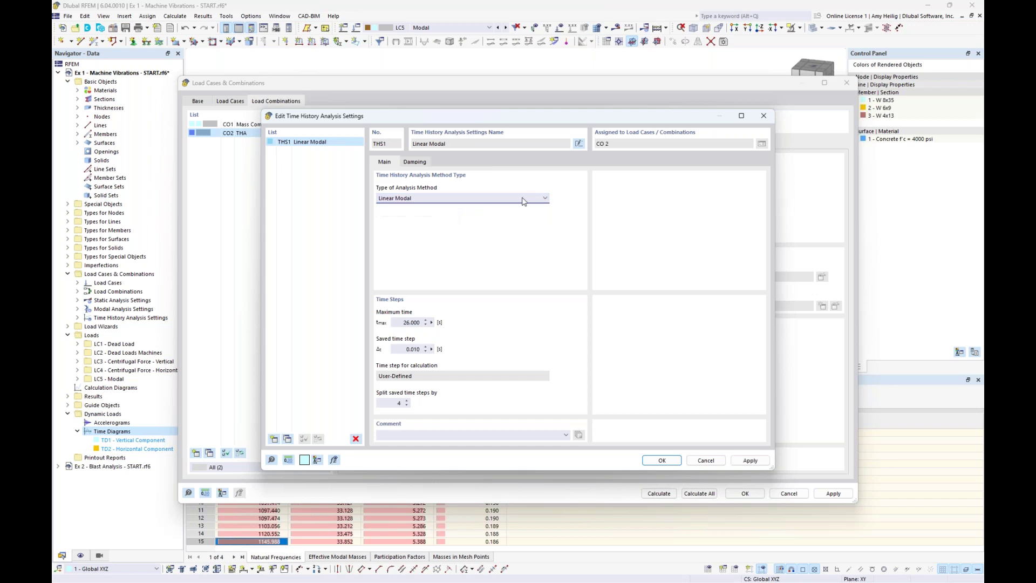
pyautogui.doubleClick(402, 323)
pyautogui.write('5')
pyautogui.doubleClick(389, 403)
# Try Lehr's damping | Constant as the damping type for the Linear Modal method, and return to Rayleigh.
pyautogui.click(415, 162)
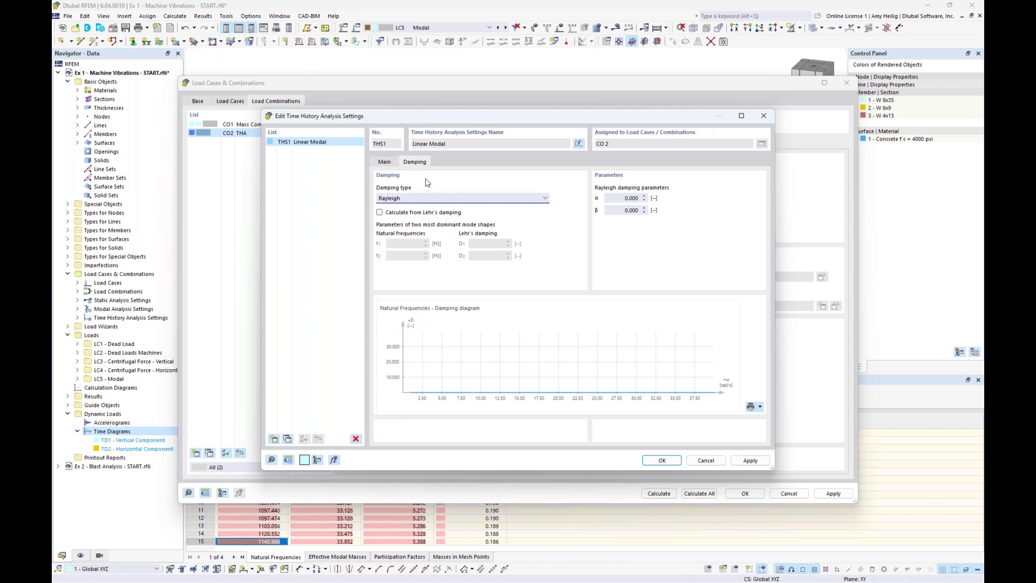
pyautogui.click(464, 199)
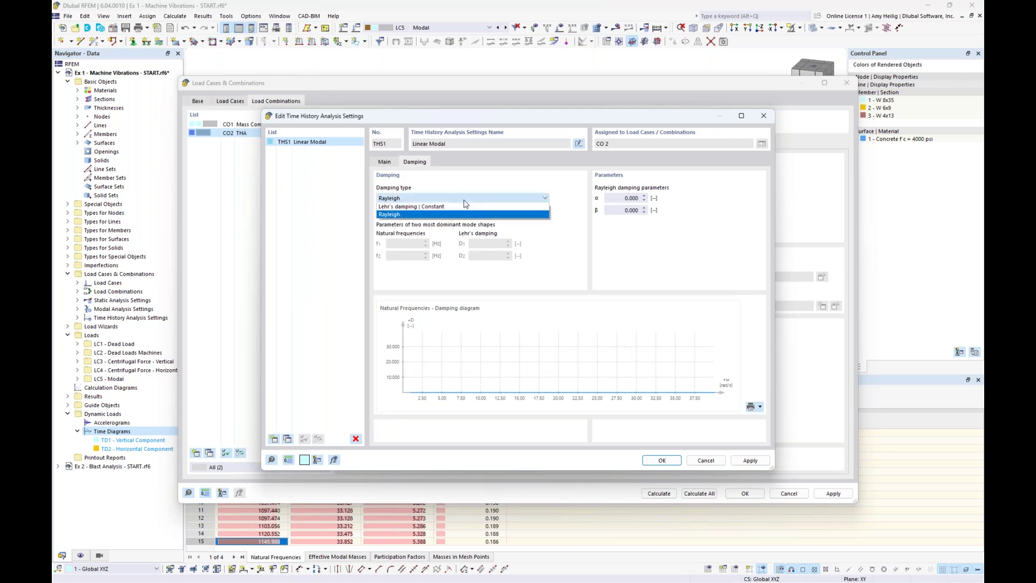
pyautogui.click(412, 213)
pyautogui.click(410, 209)
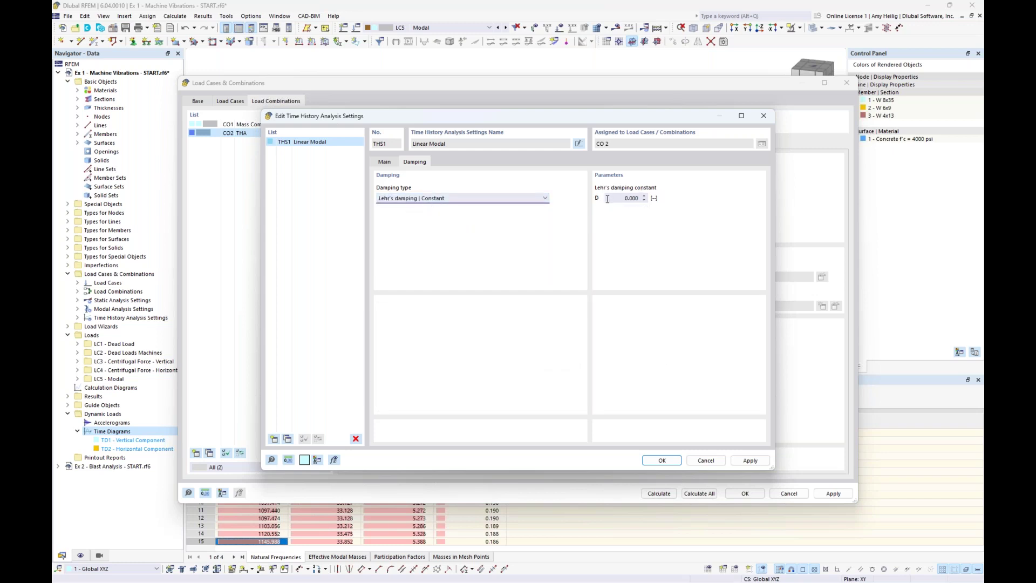
pyautogui.click(532, 200)
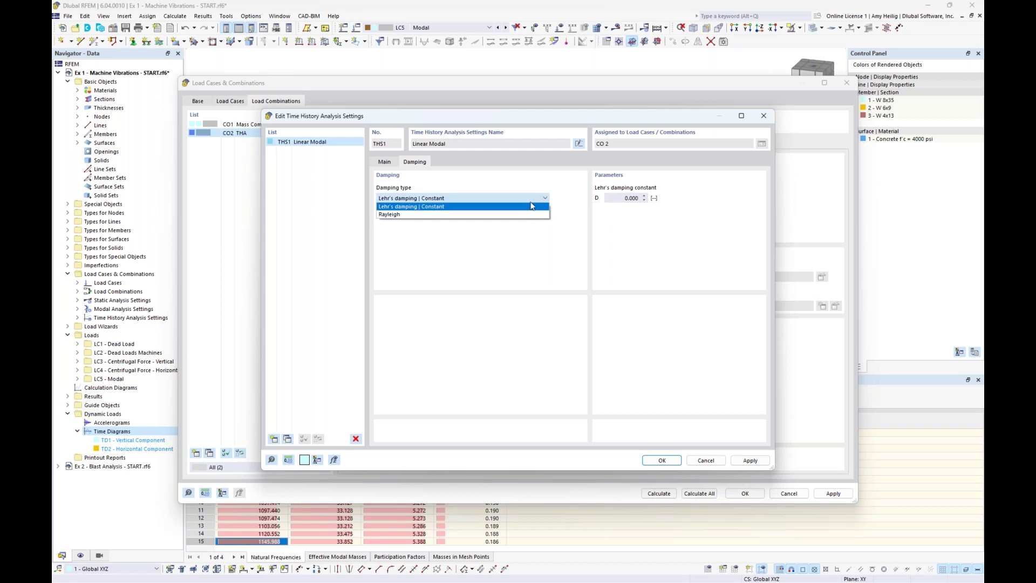
pyautogui.click(512, 215)
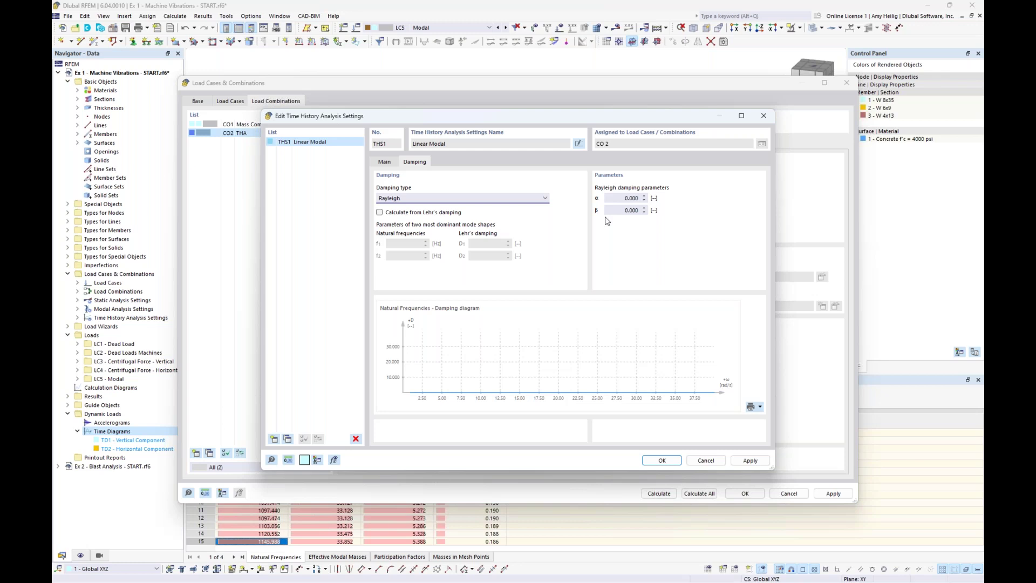
# Try the Linear Implicit Newmark method and examine its Rayleigh damping parameters with and without calculation from Lehr's damping.
pyautogui.click(385, 162)
pyautogui.click(426, 199)
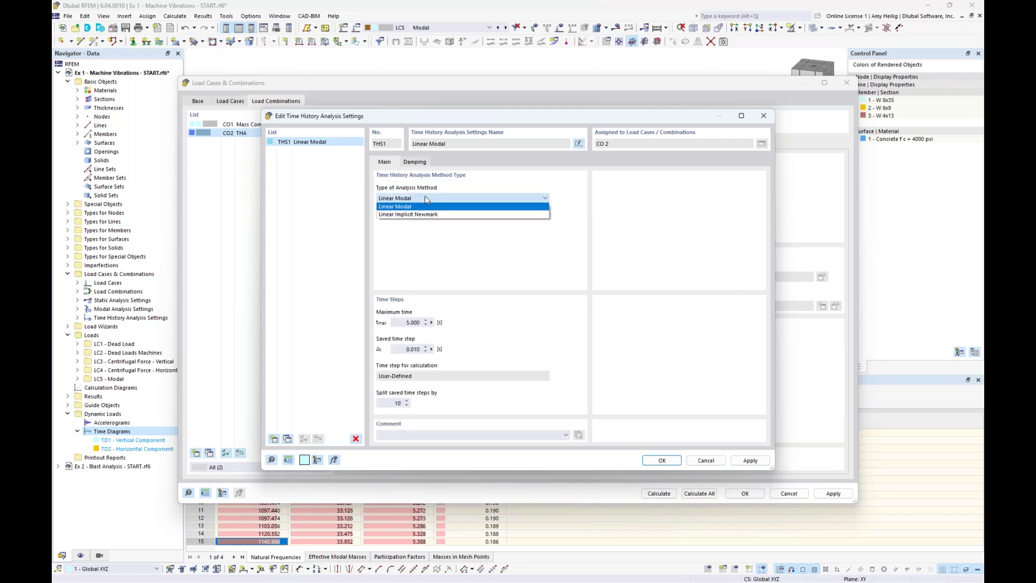
pyautogui.click(423, 215)
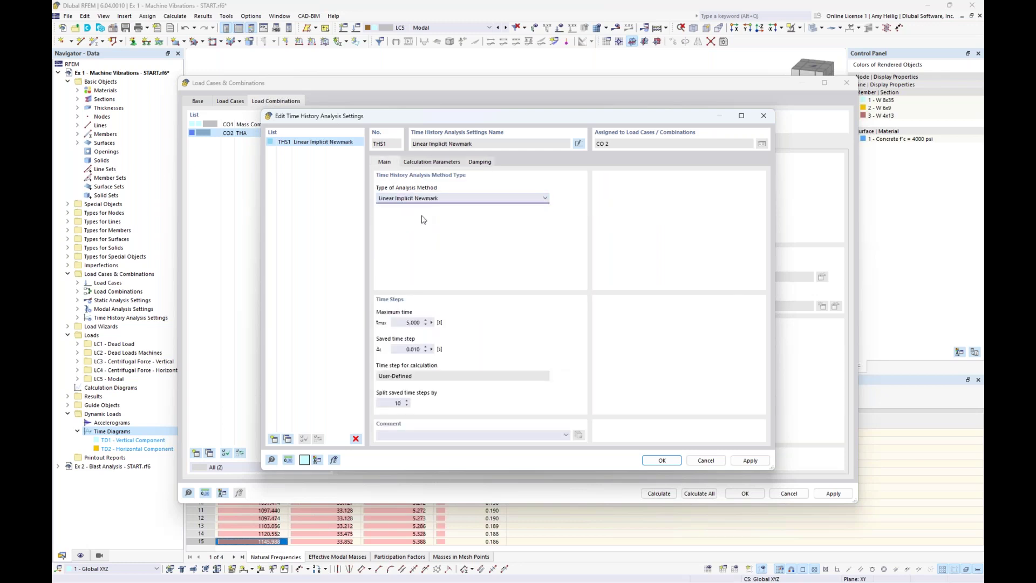
pyautogui.click(478, 163)
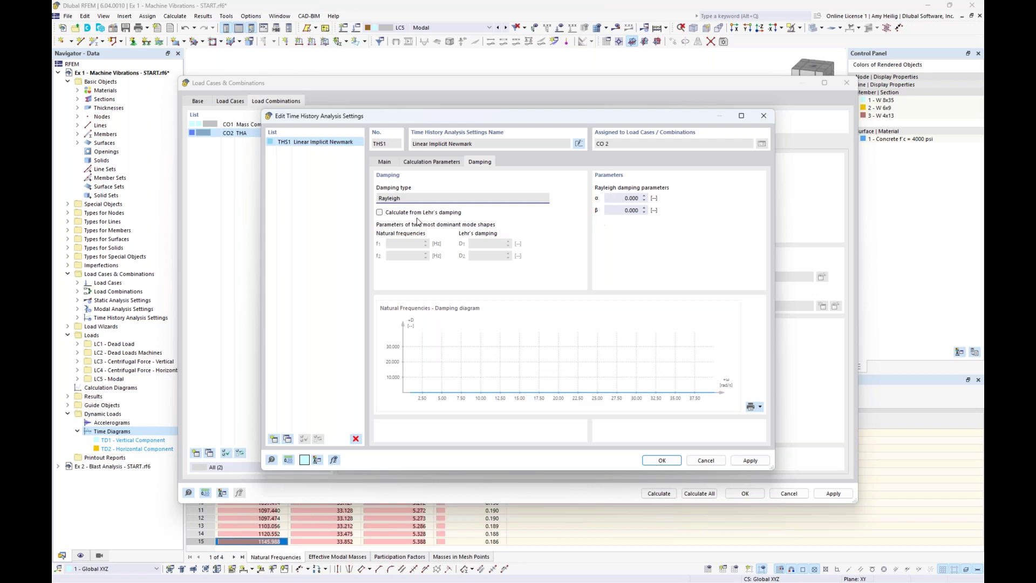
pyautogui.click(380, 213)
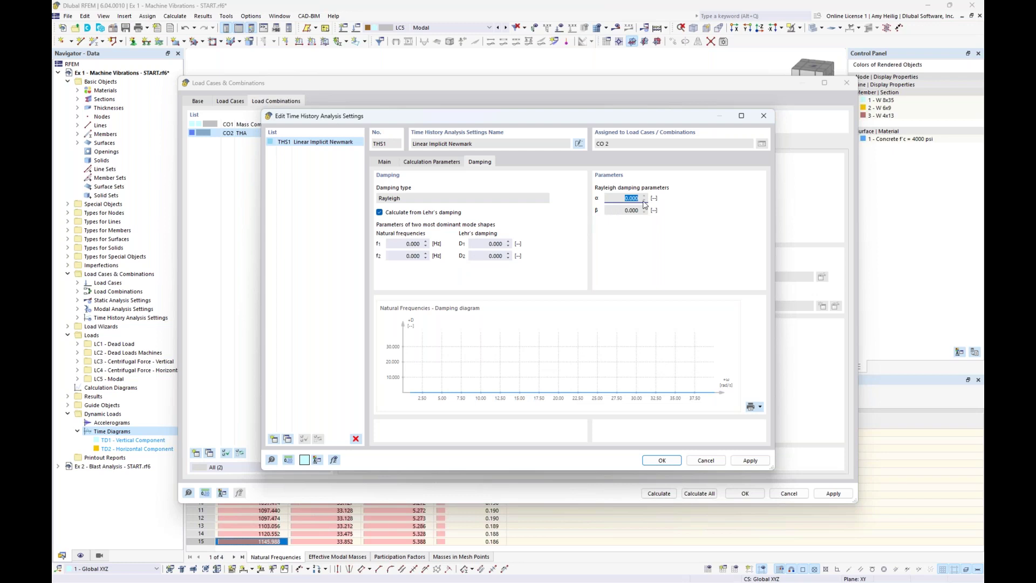
pyautogui.click(621, 211)
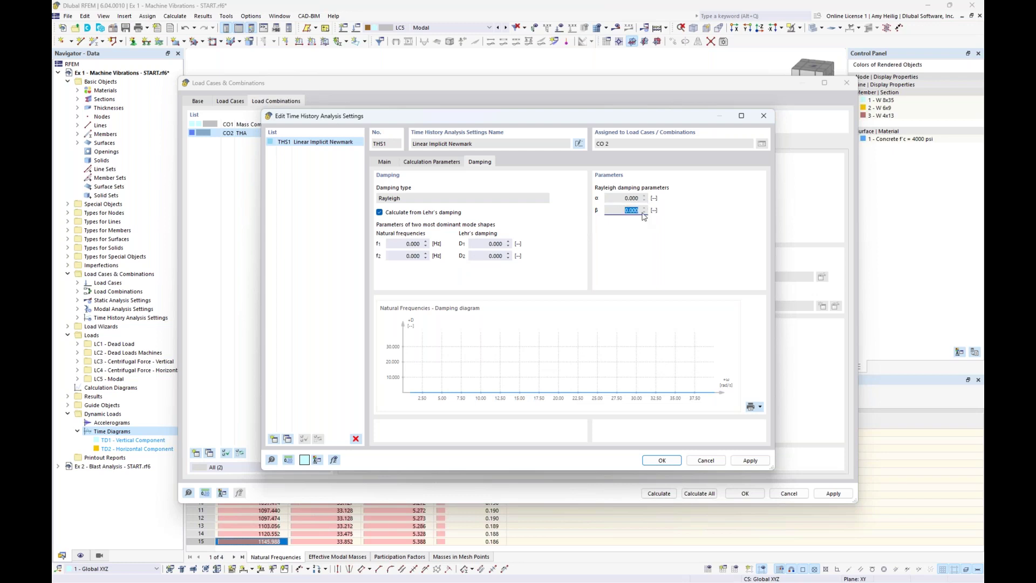
pyautogui.click(380, 213)
# Set the analysis method back to Linear Modal, review its damping and accept the time history analysis settings.
pyautogui.click(384, 162)
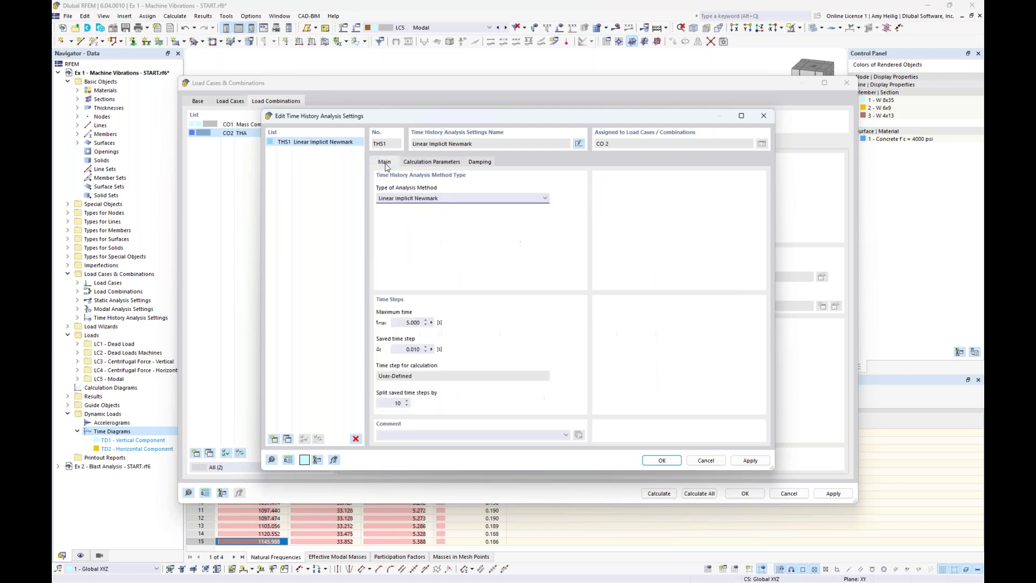
pyautogui.click(412, 200)
pyautogui.click(411, 207)
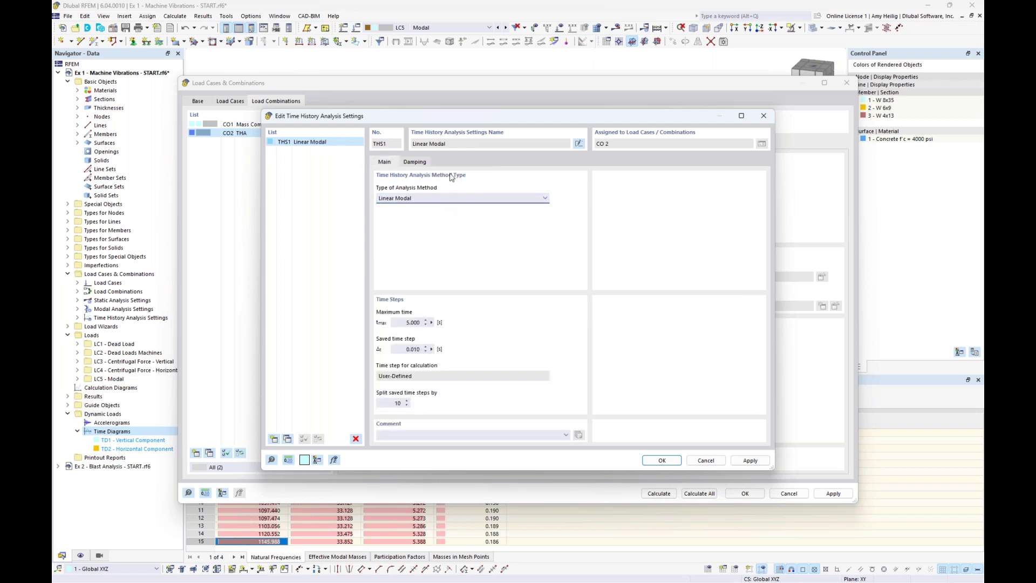
pyautogui.click(423, 164)
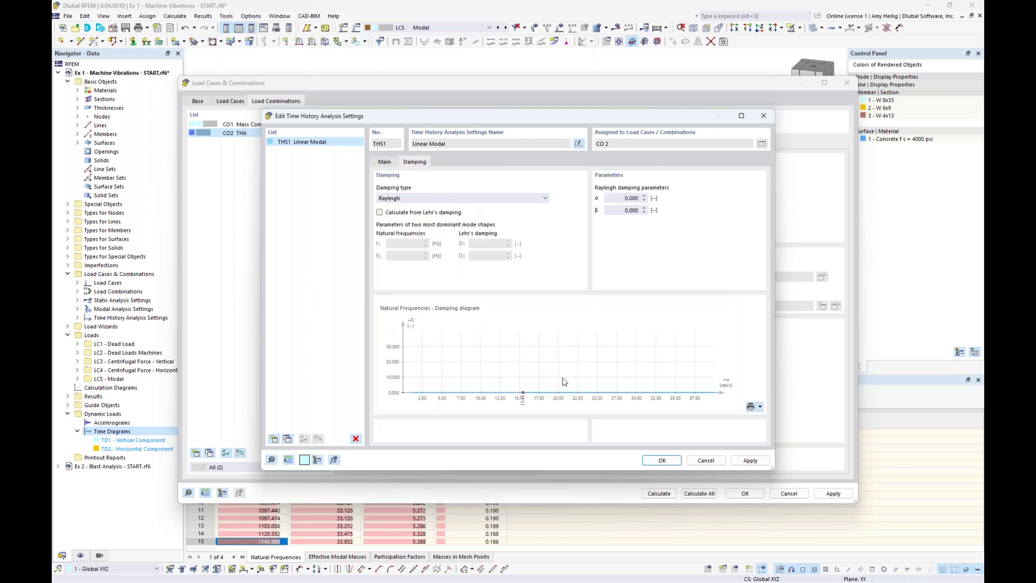
pyautogui.click(661, 460)
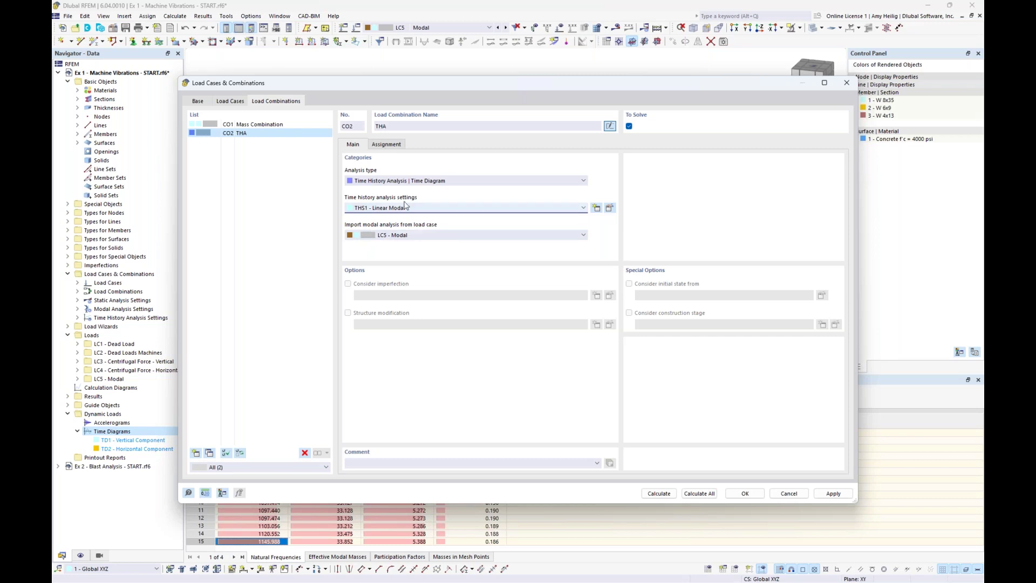
# Import the modal analysis from LC5 and assign the vertical and horizontal centrifugal force load cases to the THA combination.
pyautogui.click(429, 236)
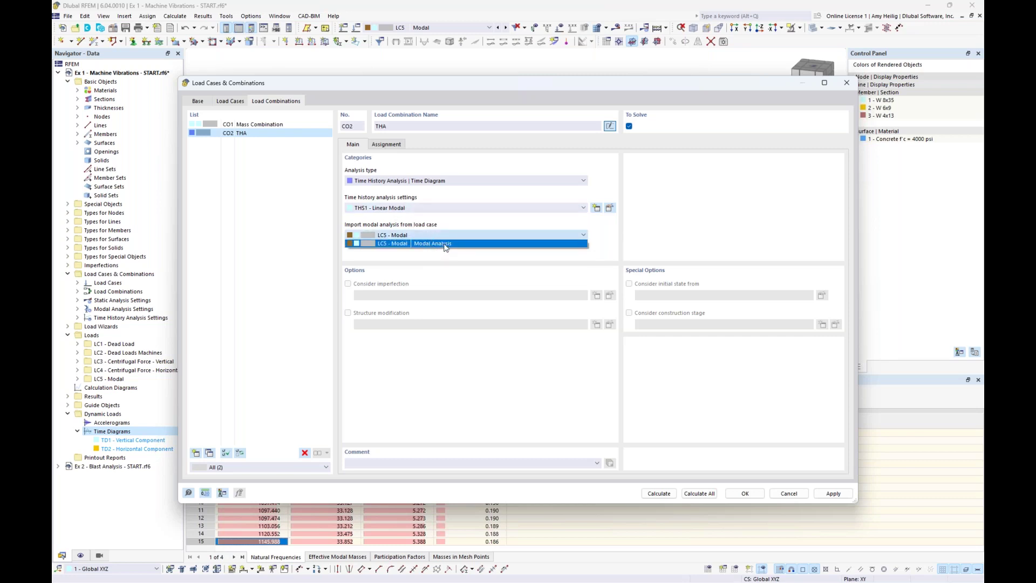
pyautogui.click(445, 253)
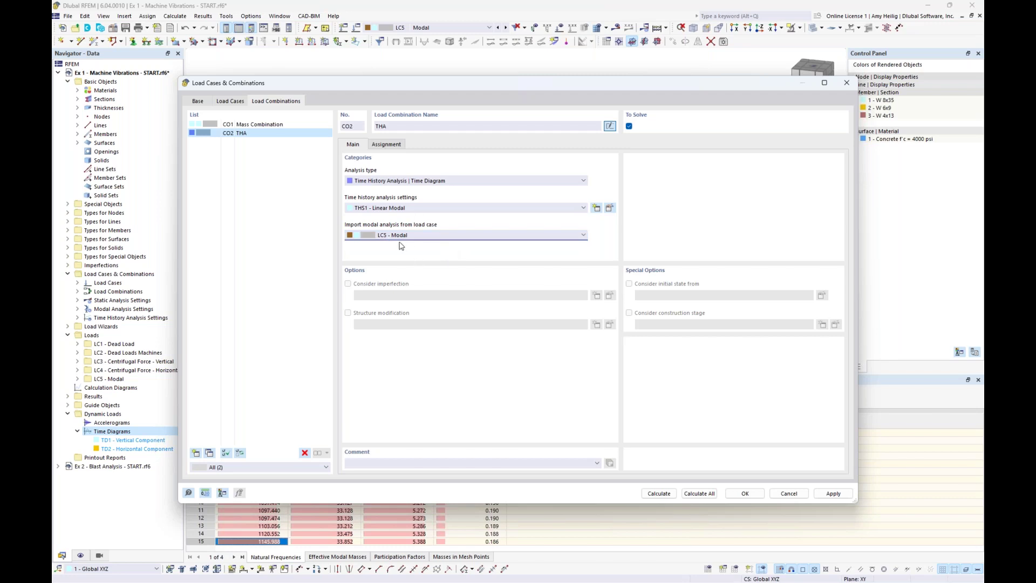
pyautogui.click(394, 147)
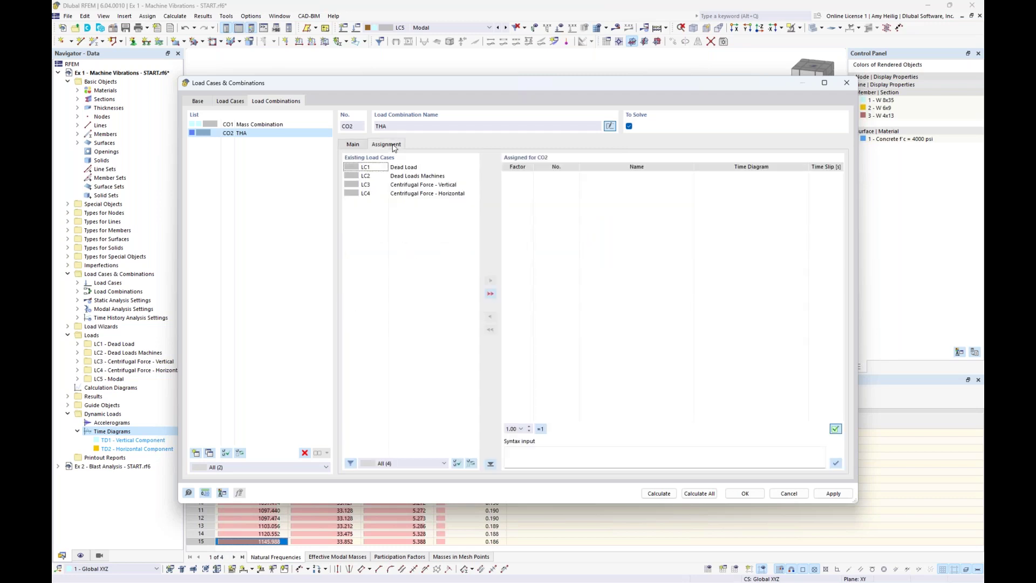
pyautogui.moveTo(435, 87); pyautogui.dragTo(428, 230)
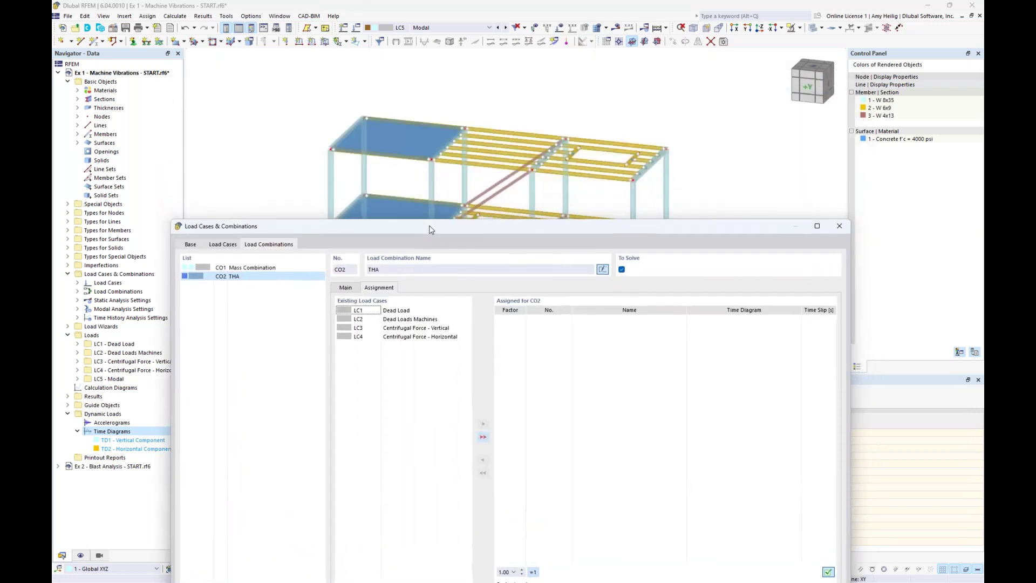
pyautogui.doubleClick(409, 327)
pyautogui.doubleClick(404, 337)
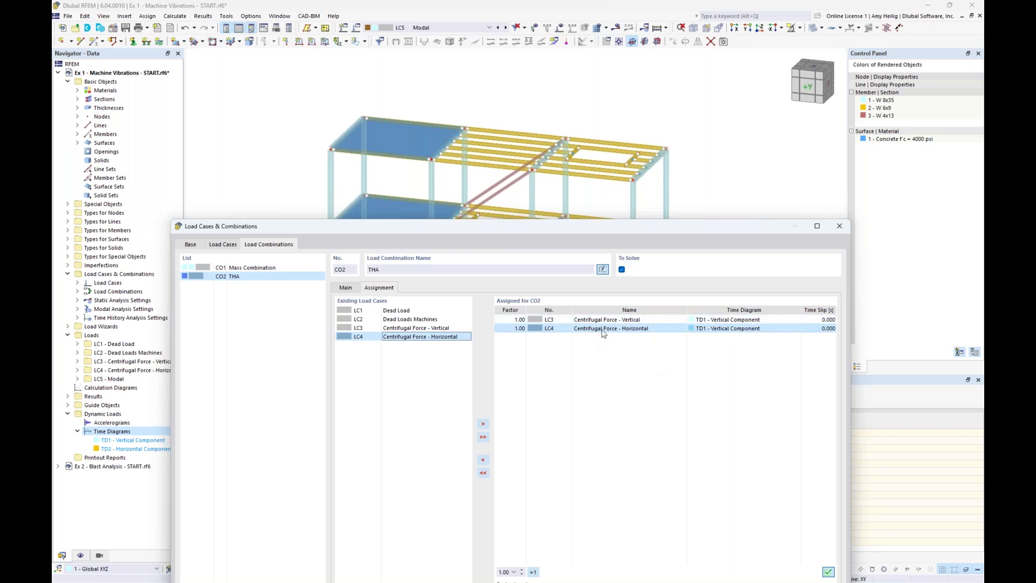
# Assign time diagram TD2 - Horizontal Component to load case LC4 and calculate the THA combination.
pyautogui.click(752, 329)
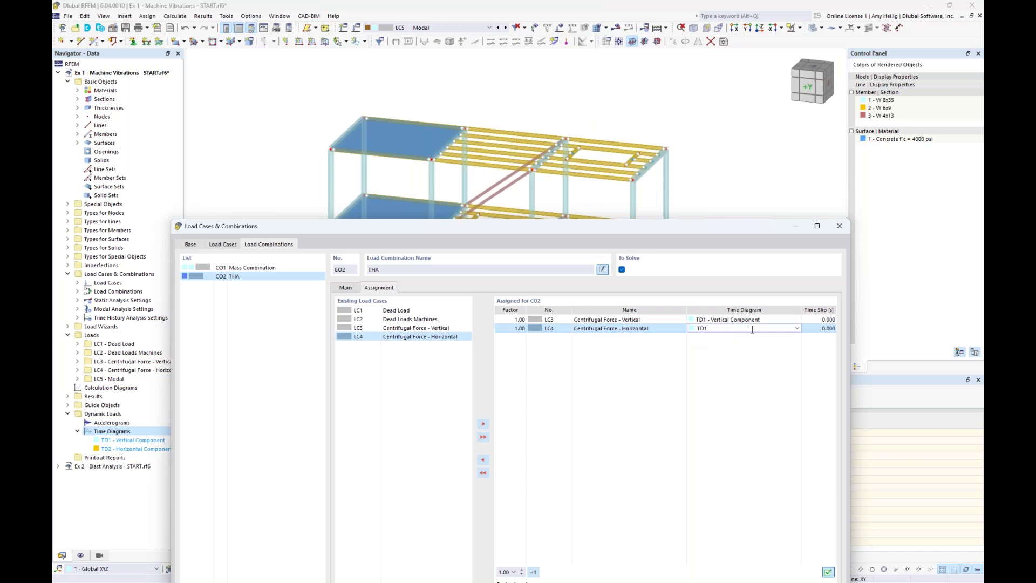
pyautogui.click(797, 328)
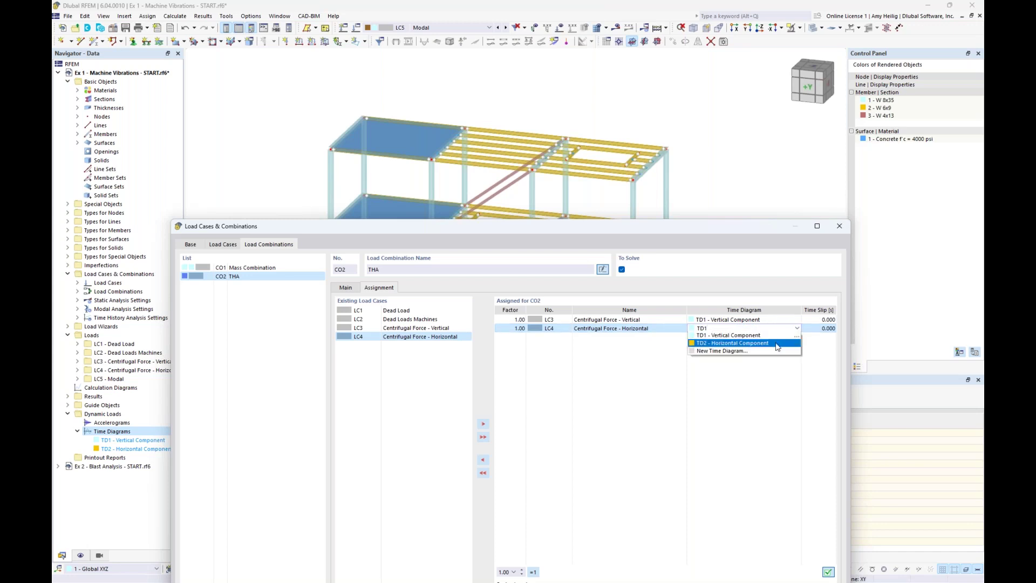
pyautogui.click(777, 343)
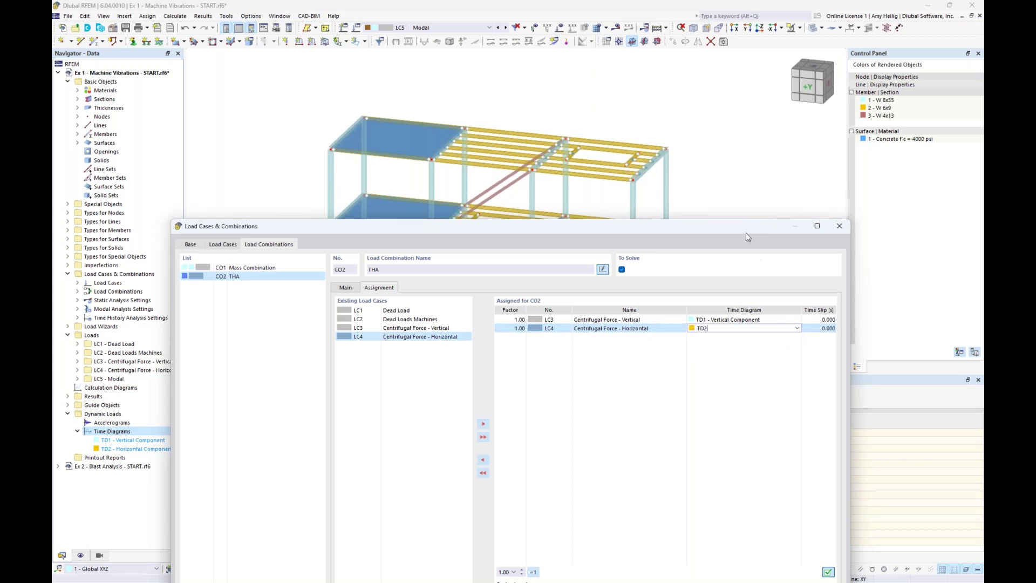
pyautogui.click(665, 330)
pyautogui.moveTo(696, 226); pyautogui.dragTo(687, 87)
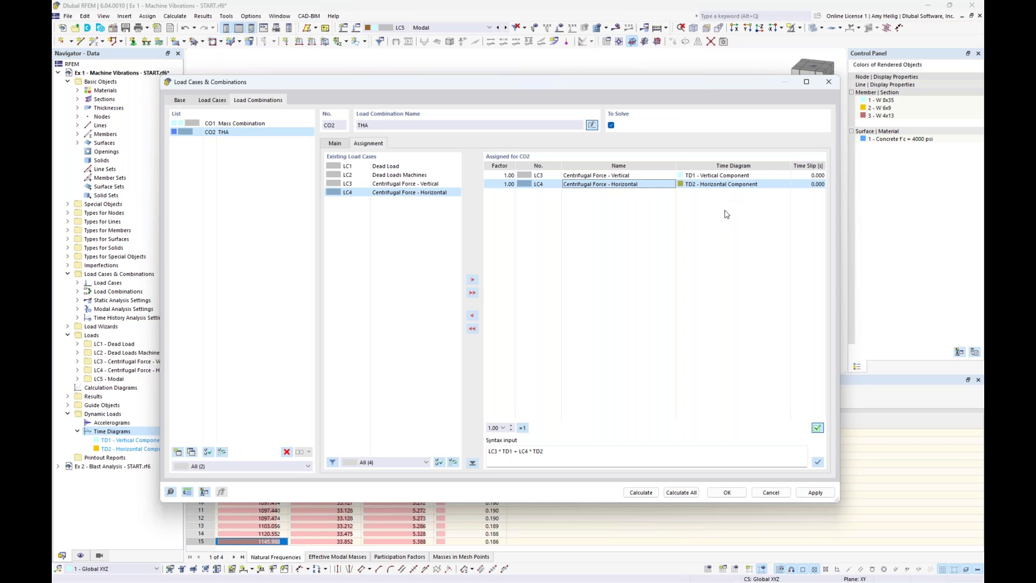
pyautogui.click(641, 492)
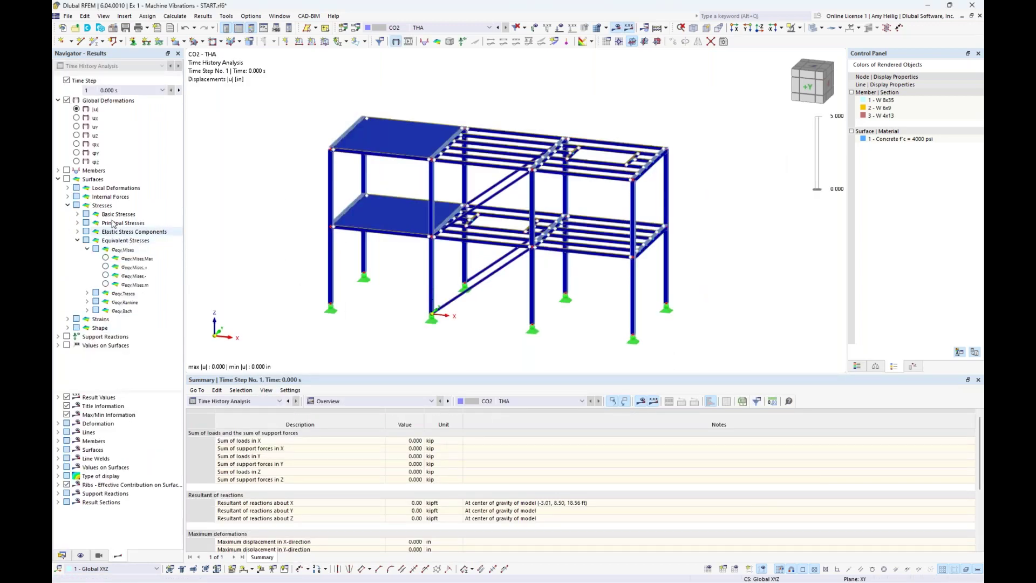
# Collapse the Surfaces results, look over the result table categories and enlarge the Time History Analysis results table.
pyautogui.click(58, 179)
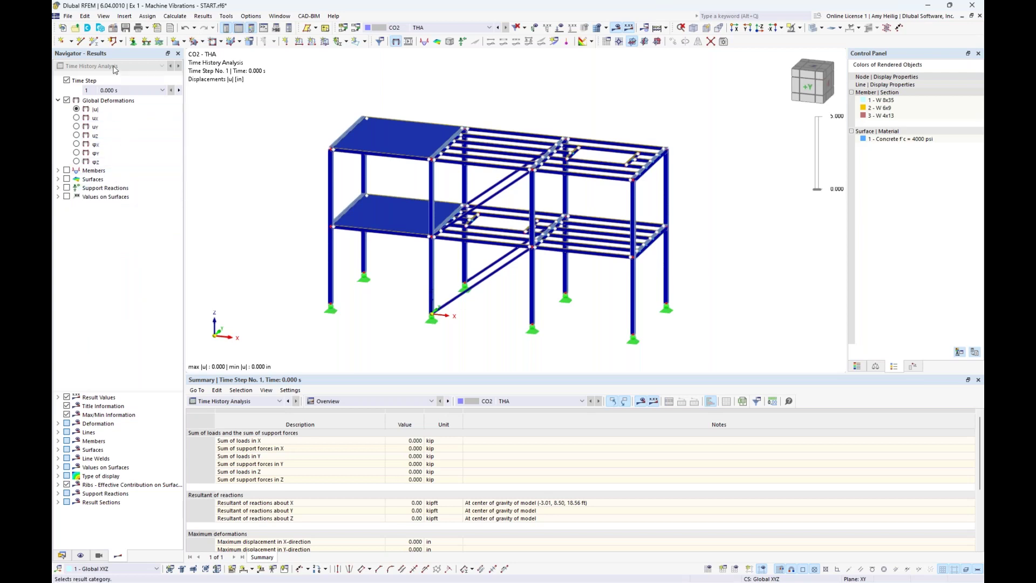
pyautogui.click(253, 401)
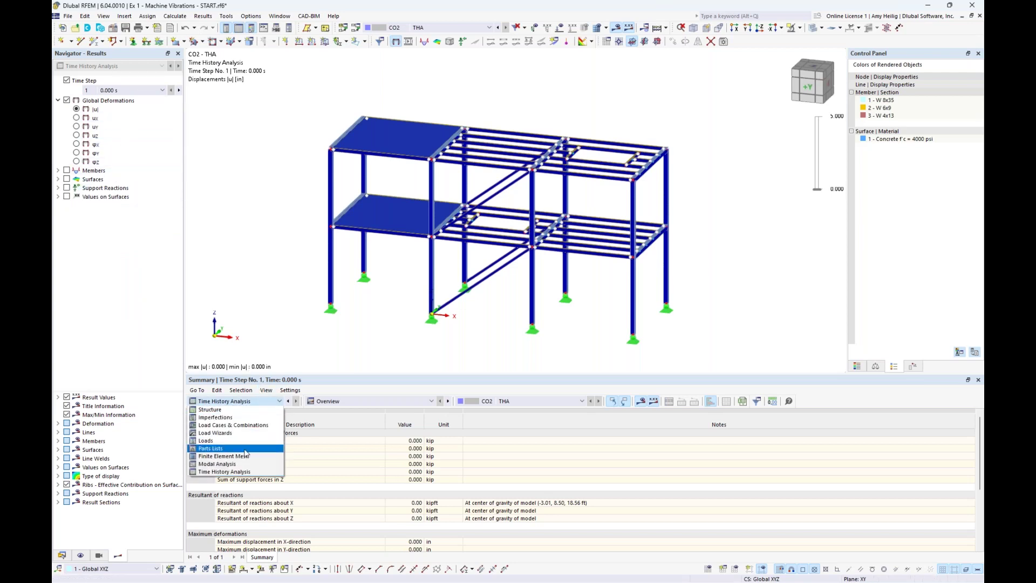
pyautogui.click(276, 336)
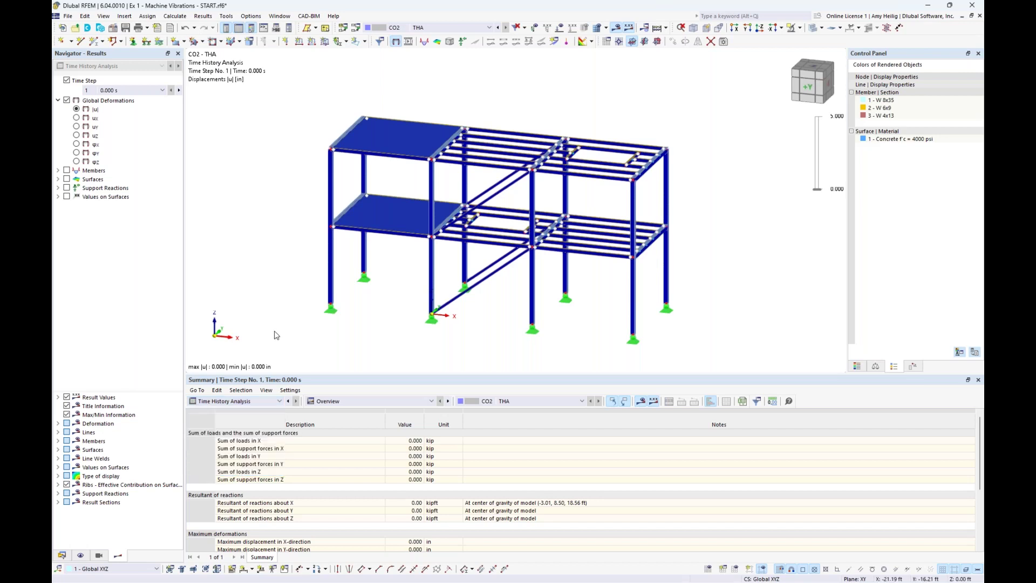
pyautogui.moveTo(360, 373); pyautogui.dragTo(360, 345)
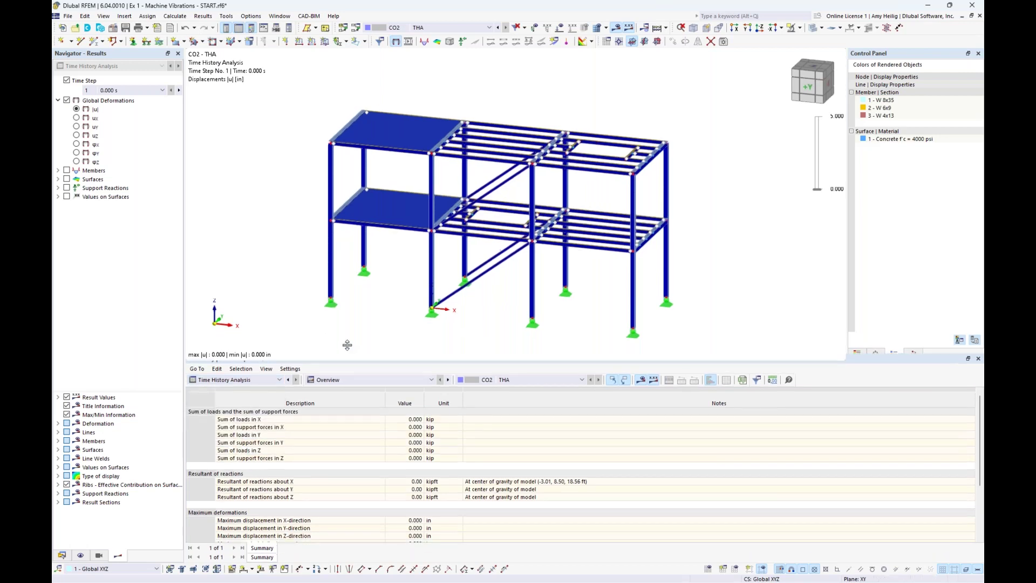
# Look through the available time steps and display the color scale of the global deformations.
pyautogui.click(162, 90)
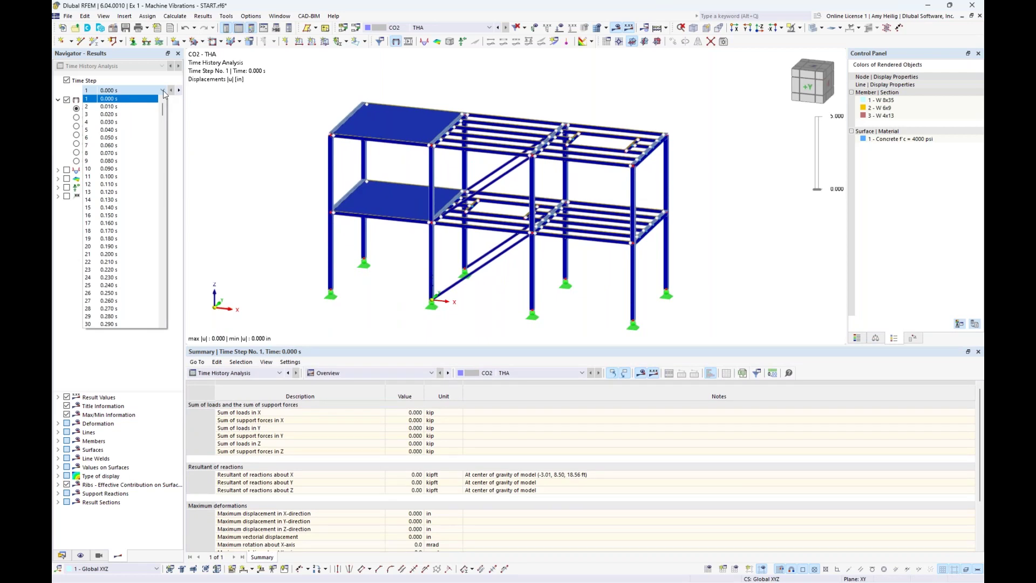
pyautogui.click(58, 124)
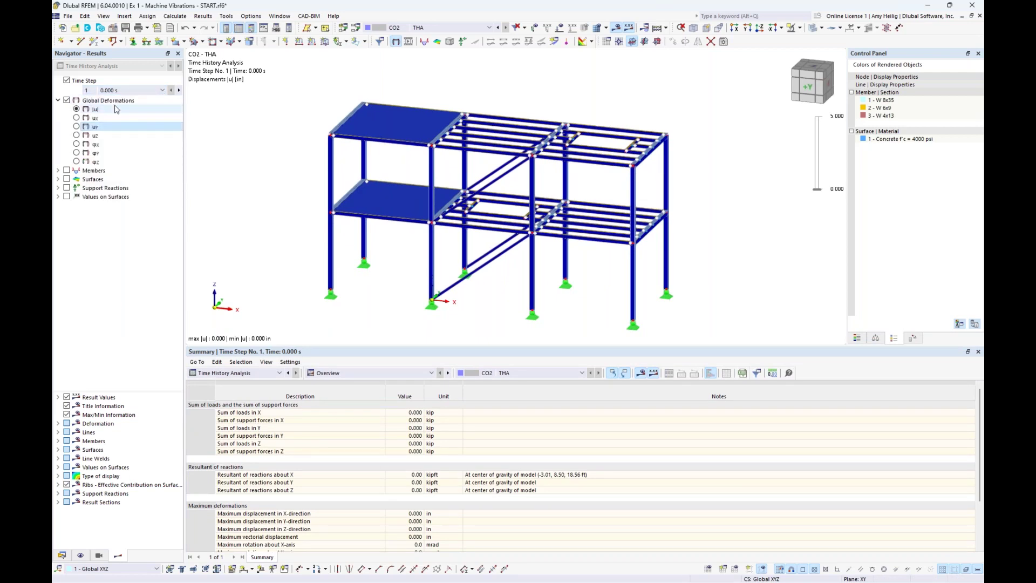
pyautogui.click(163, 91)
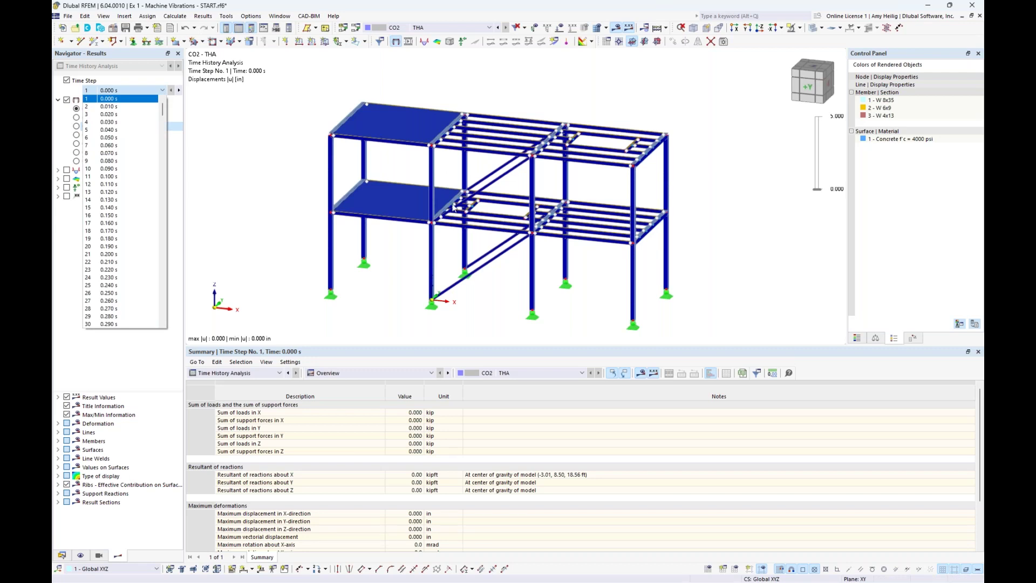
pyautogui.click(856, 337)
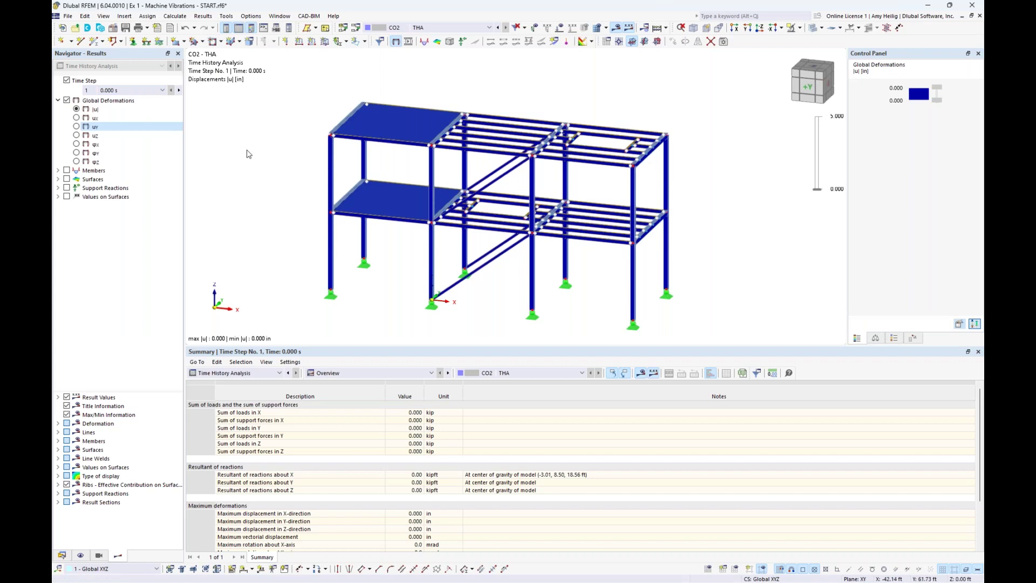
pyautogui.click(164, 90)
pyautogui.click(164, 91)
# Advance through the time steps to time step 24 at 0.230 s and examine the frame's global deformations.
pyautogui.click(179, 91)
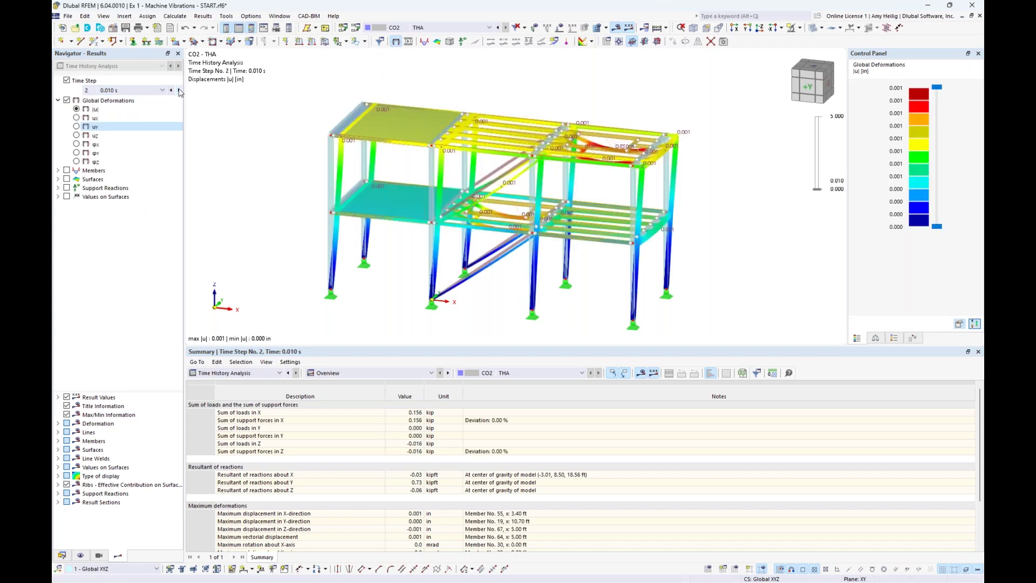
pyautogui.click(179, 91)
pyautogui.click(179, 91)
pyautogui.click(179, 91)
pyautogui.click(178, 91)
pyautogui.click(180, 90)
pyautogui.click(180, 91)
pyautogui.click(179, 90)
pyautogui.click(179, 90)
pyautogui.click(179, 91)
pyautogui.click(179, 91)
pyautogui.click(179, 91)
pyautogui.click(179, 91)
pyautogui.click(179, 91)
pyautogui.click(180, 91)
pyautogui.click(179, 90)
pyautogui.click(179, 90)
pyautogui.click(179, 91)
pyautogui.click(179, 91)
pyautogui.click(179, 91)
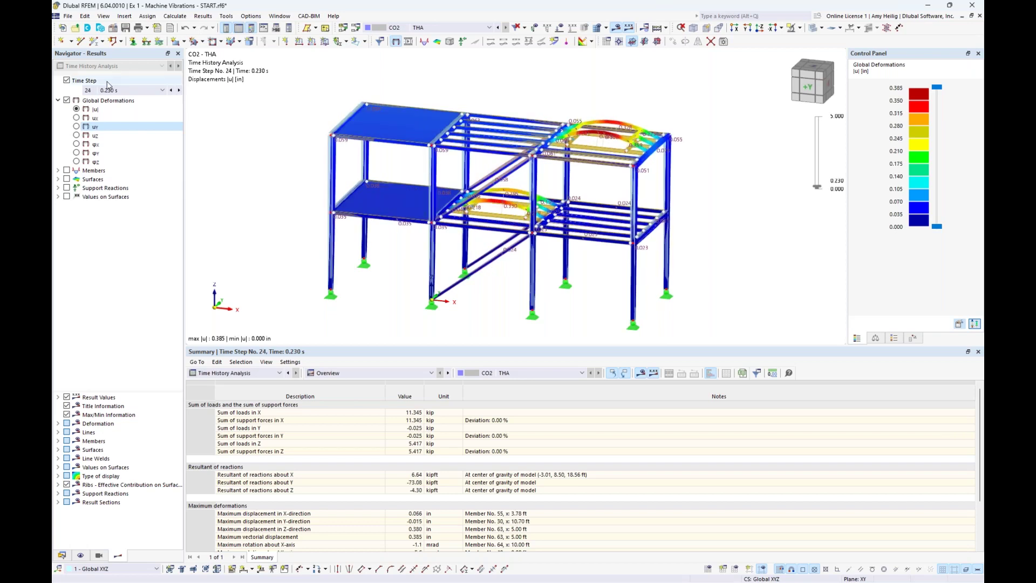
# Display the members' internal forces N, My and Vz one after another for the current time step.
pyautogui.click(58, 170)
pyautogui.click(66, 171)
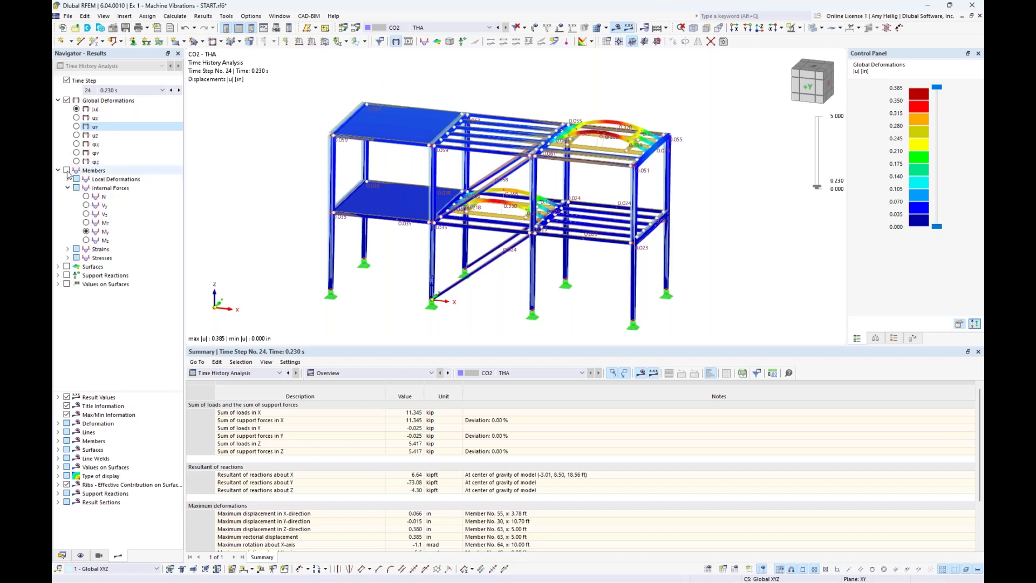
pyautogui.click(86, 197)
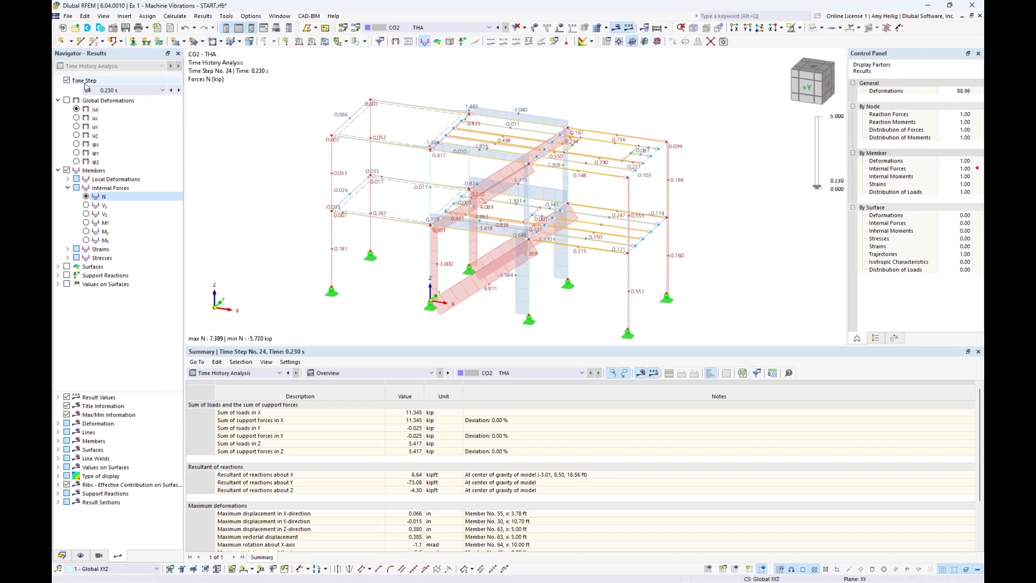
pyautogui.click(86, 232)
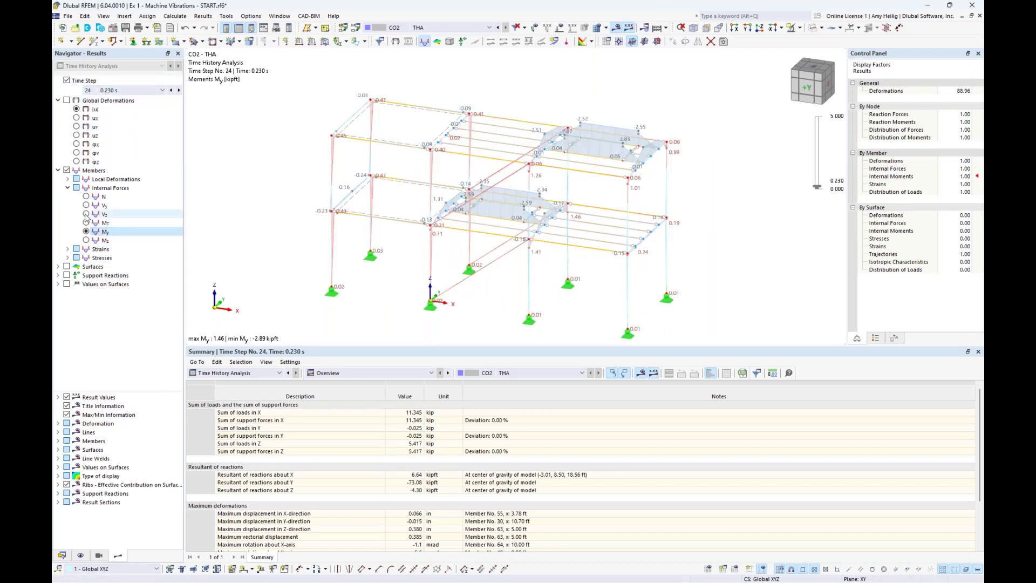
pyautogui.click(85, 214)
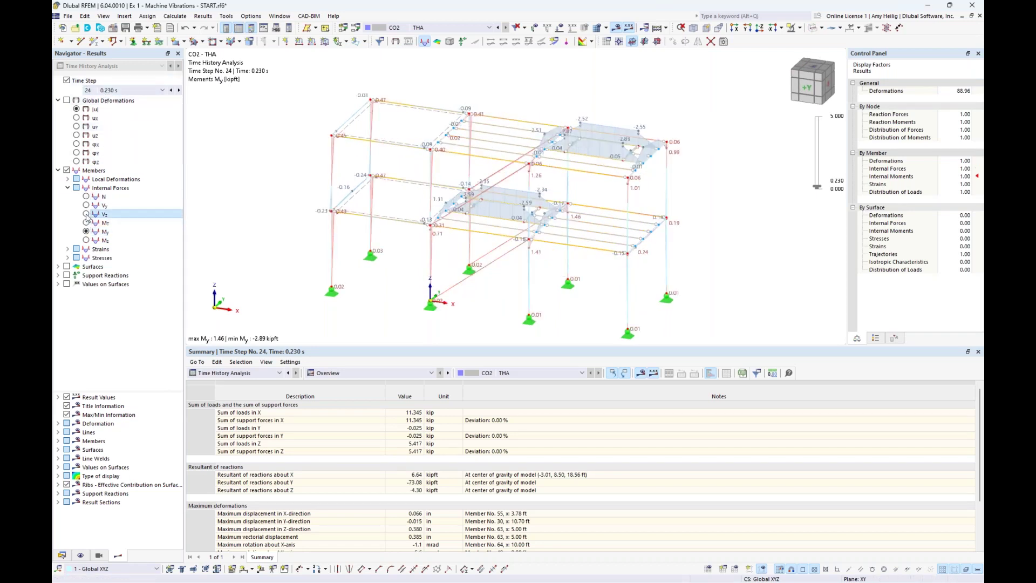
pyautogui.click(58, 171)
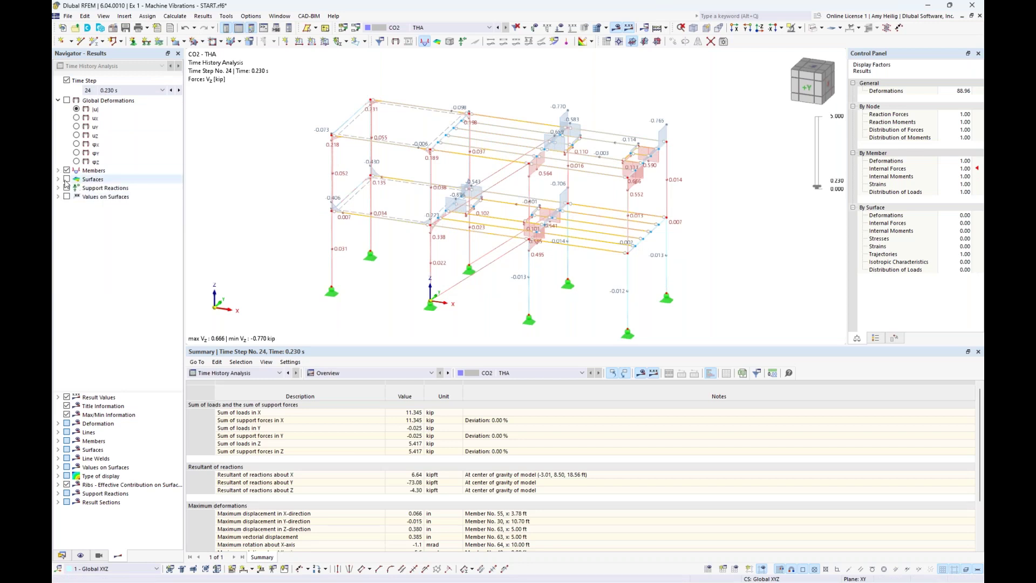
# Show the support reactions instead of the member forces and switch the results table to Results by Member.
pyautogui.click(67, 188)
pyautogui.click(67, 171)
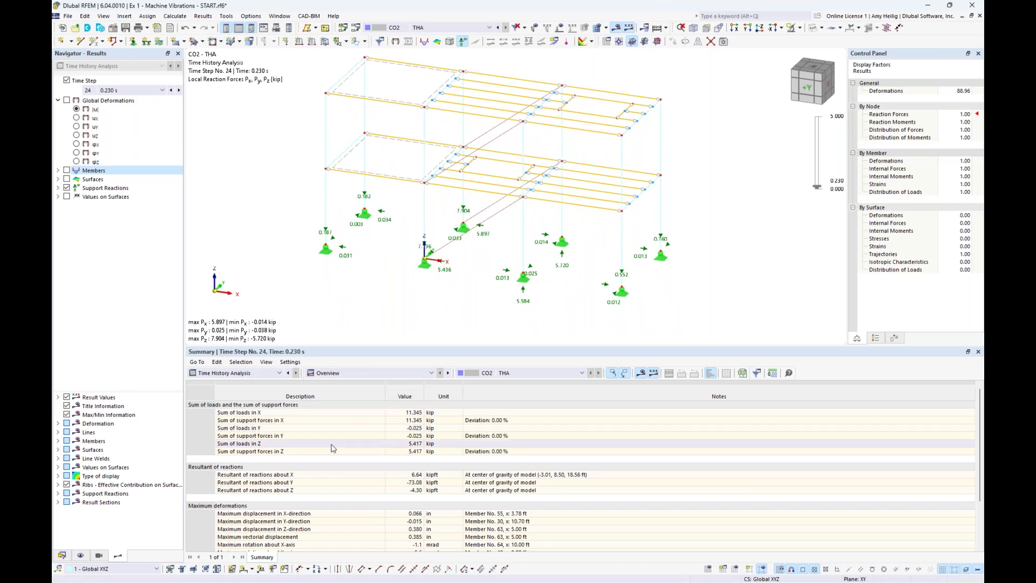
pyautogui.click(376, 373)
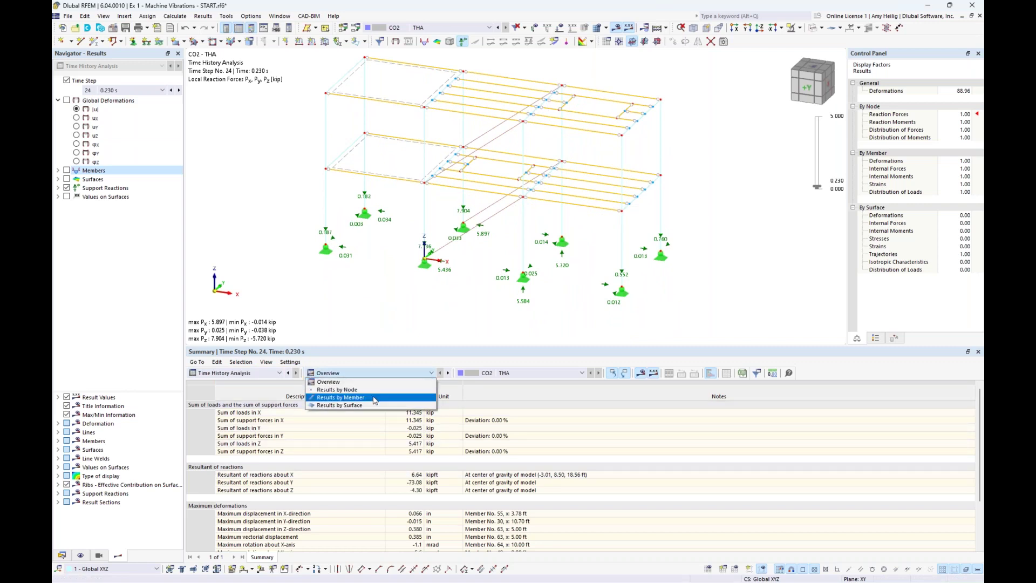
pyautogui.click(374, 398)
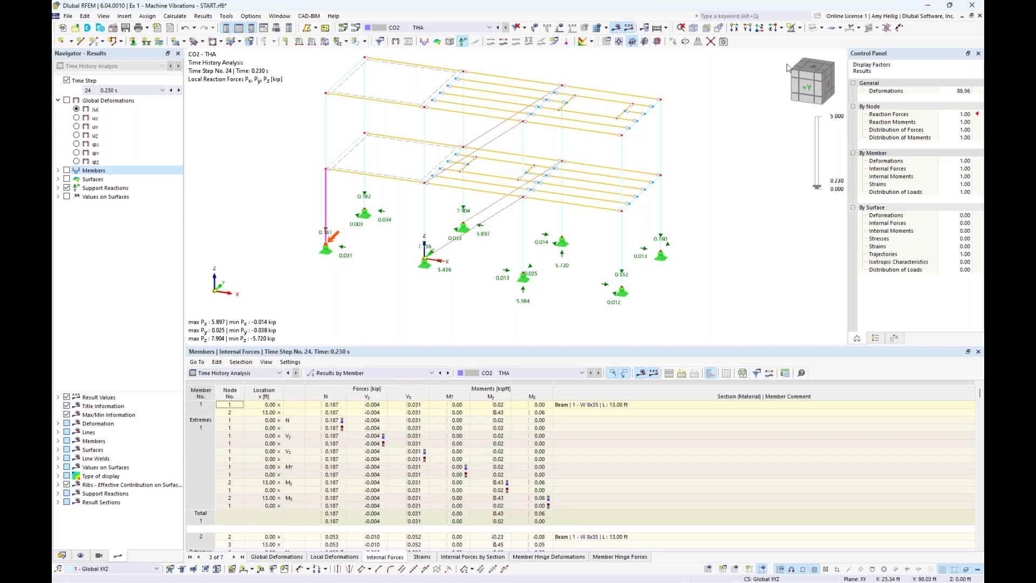
# Display the model as solid and examine the internal forces table for members 2, 3 and 4, locating each in the model.
pyautogui.click(813, 29)
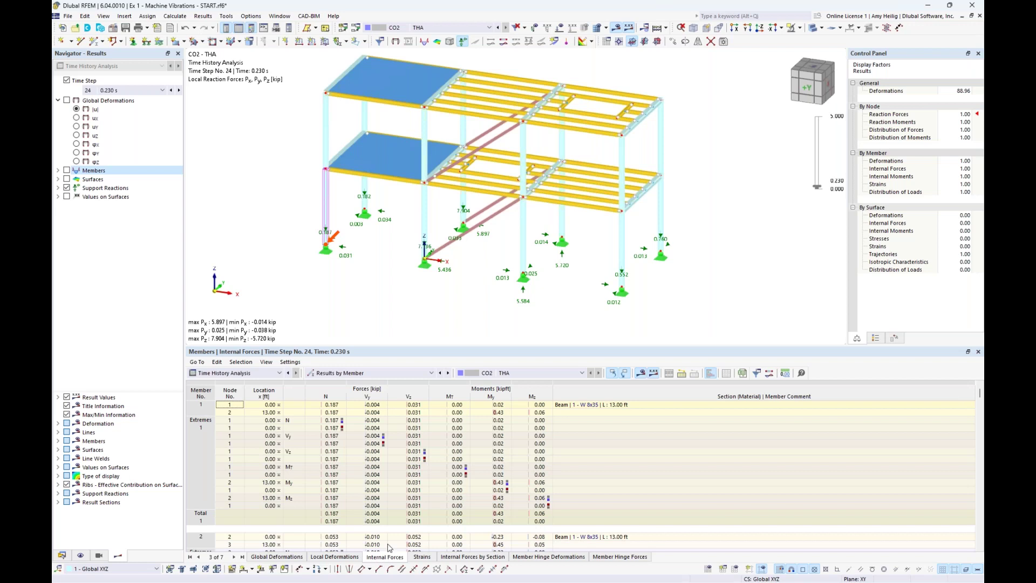
pyautogui.click(395, 482)
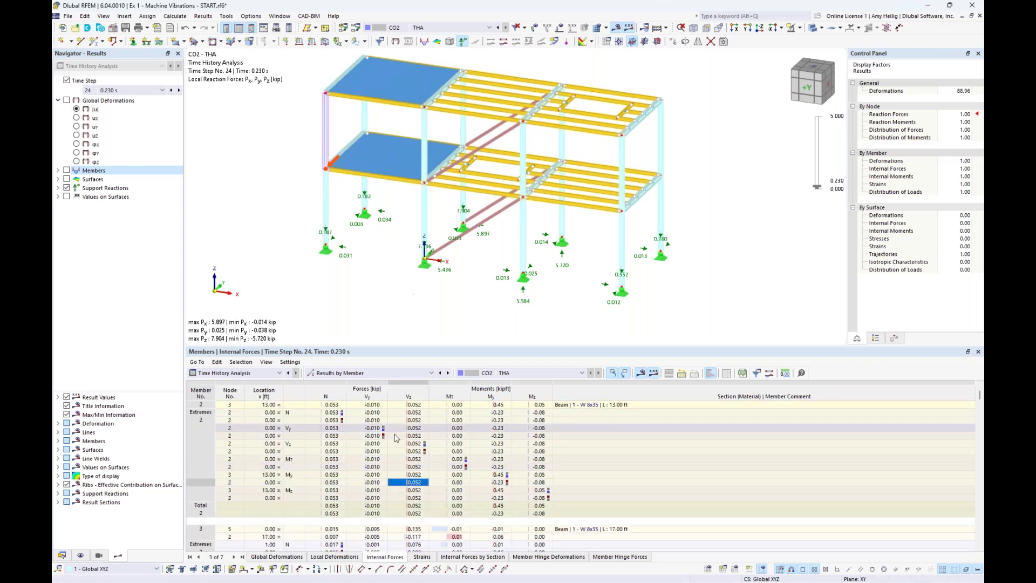
pyautogui.scroll(-4, 350, 496)
pyautogui.click(367, 491)
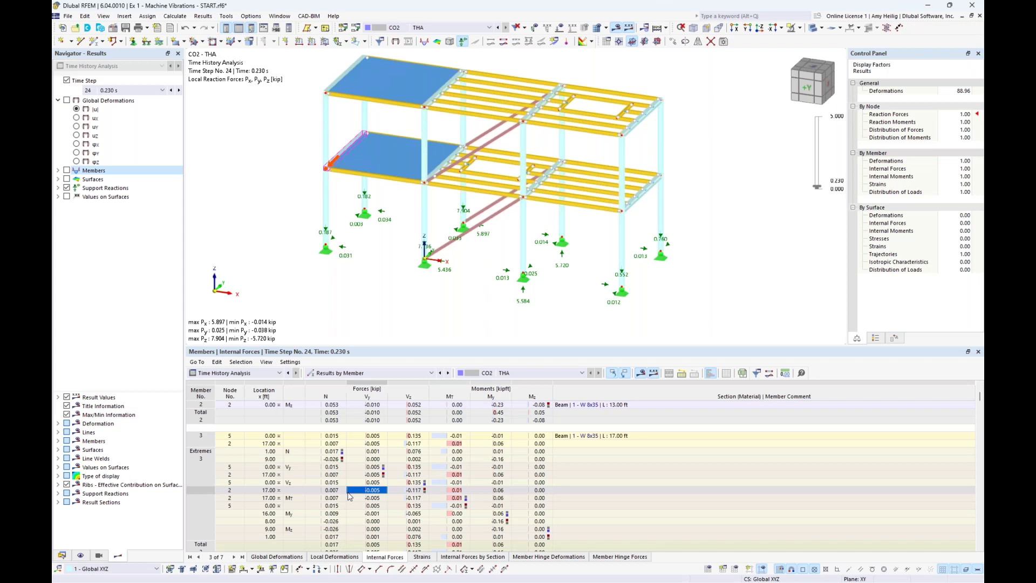
pyautogui.scroll(-3, 416, 518)
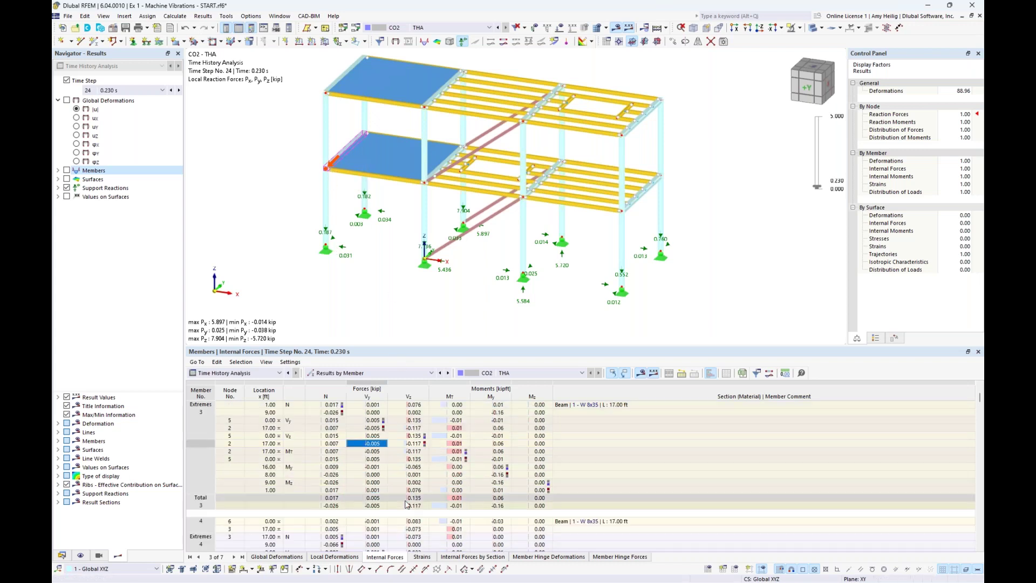
pyautogui.click(421, 537)
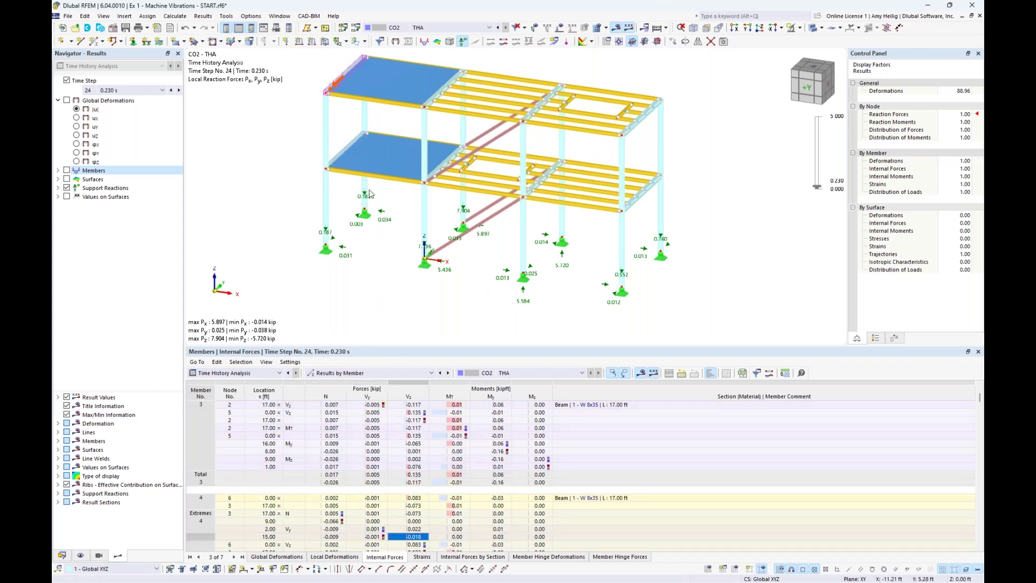
pyautogui.click(327, 459)
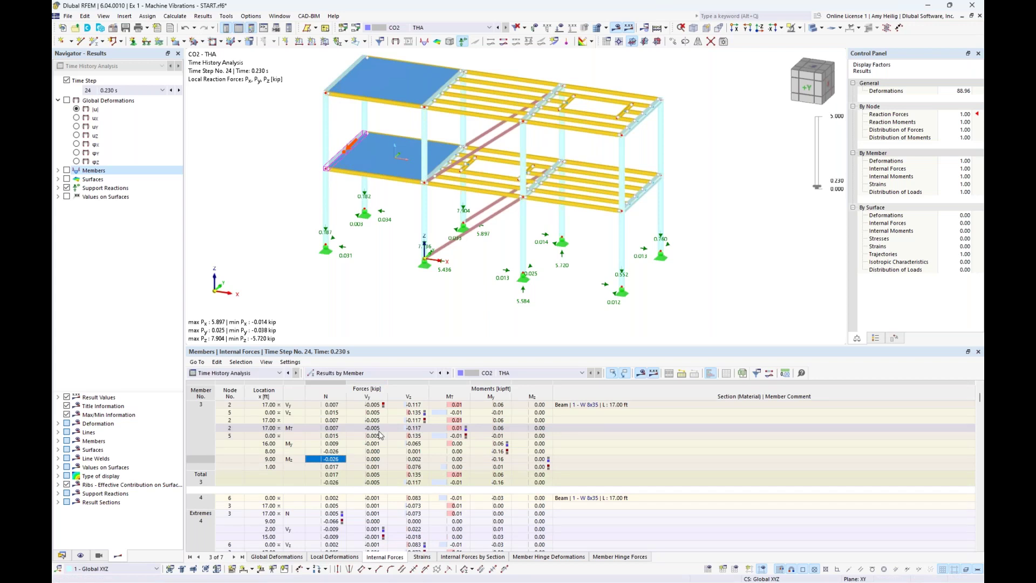
# Switch from the single time step to the envelope of all time steps and show global deformations instead of support reactions.
pyautogui.click(162, 91)
pyautogui.click(163, 93)
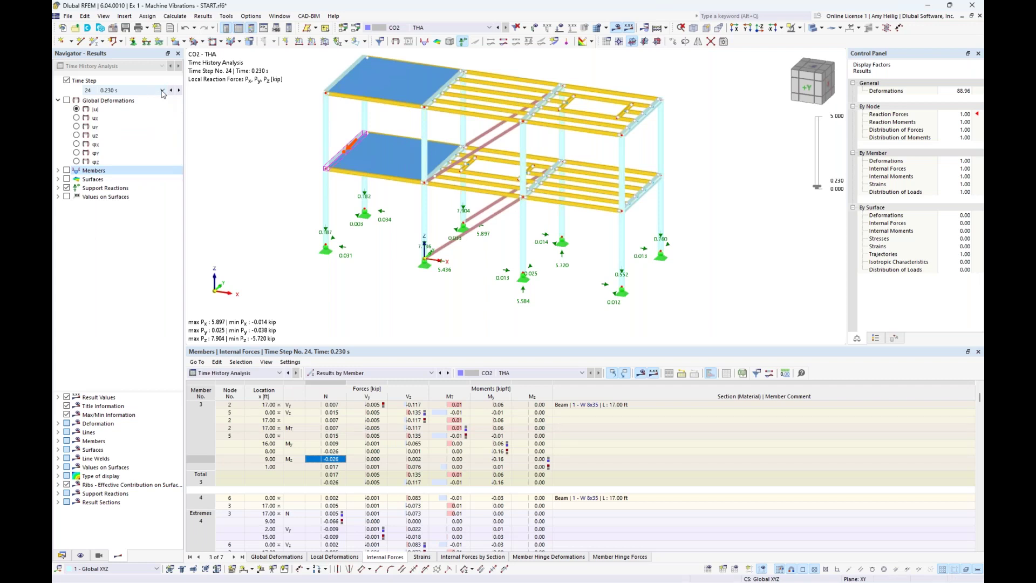
pyautogui.click(68, 82)
pyautogui.click(67, 81)
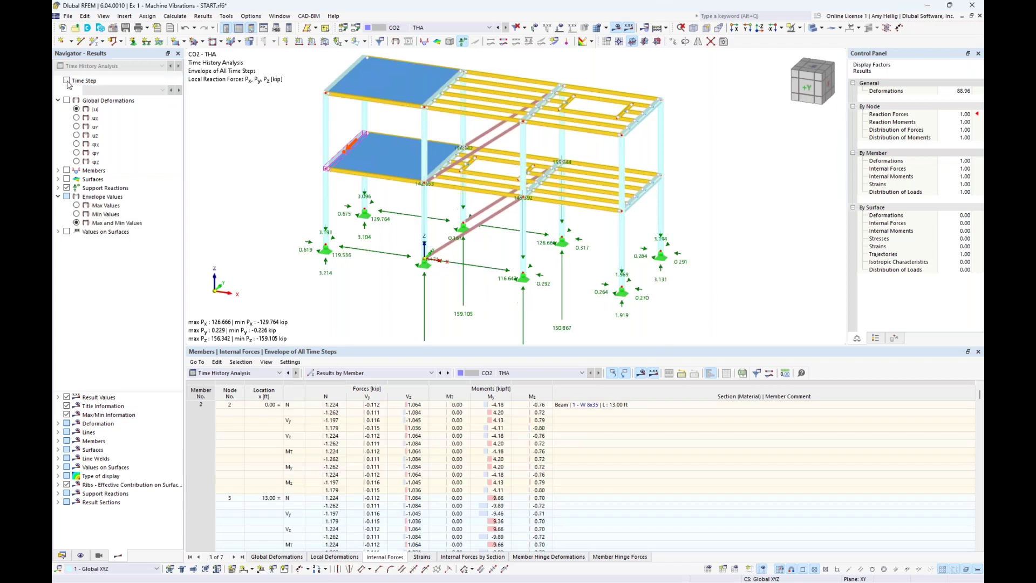
pyautogui.click(67, 188)
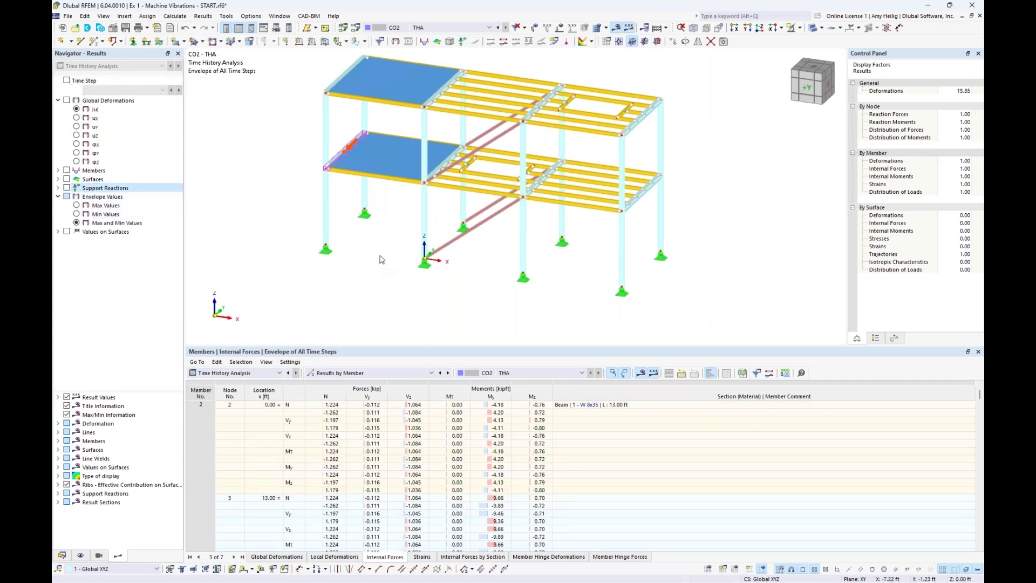
pyautogui.moveTo(379, 257); pyautogui.dragTo(381, 306, button='middle')
pyautogui.click(67, 100)
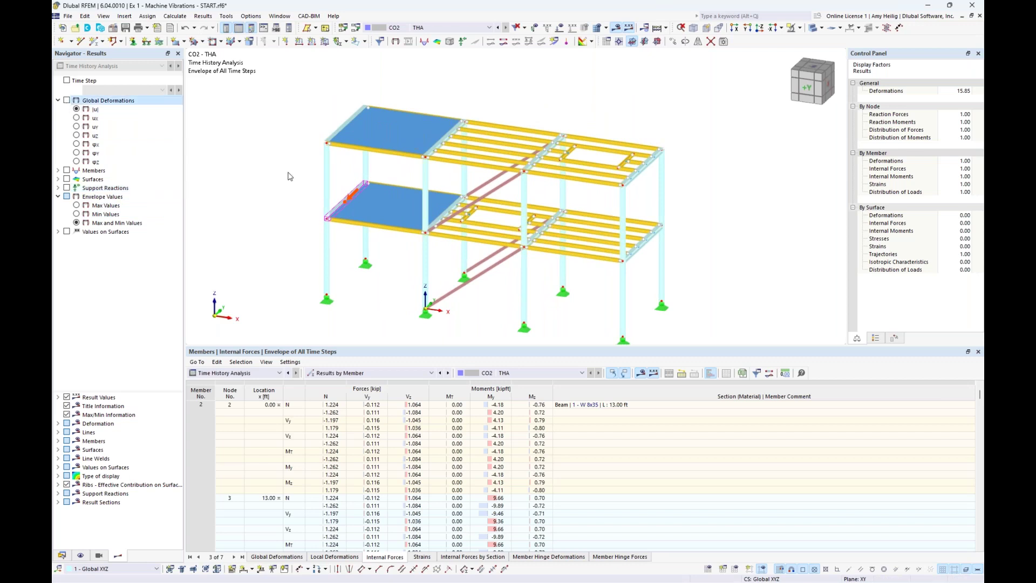
# Enlarge the model view and compare the maximum and minimum envelope values of the global deformations.
pyautogui.moveTo(298, 213); pyautogui.dragTo(323, 194, button='middle')
pyautogui.moveTo(415, 346); pyautogui.dragTo(415, 385)
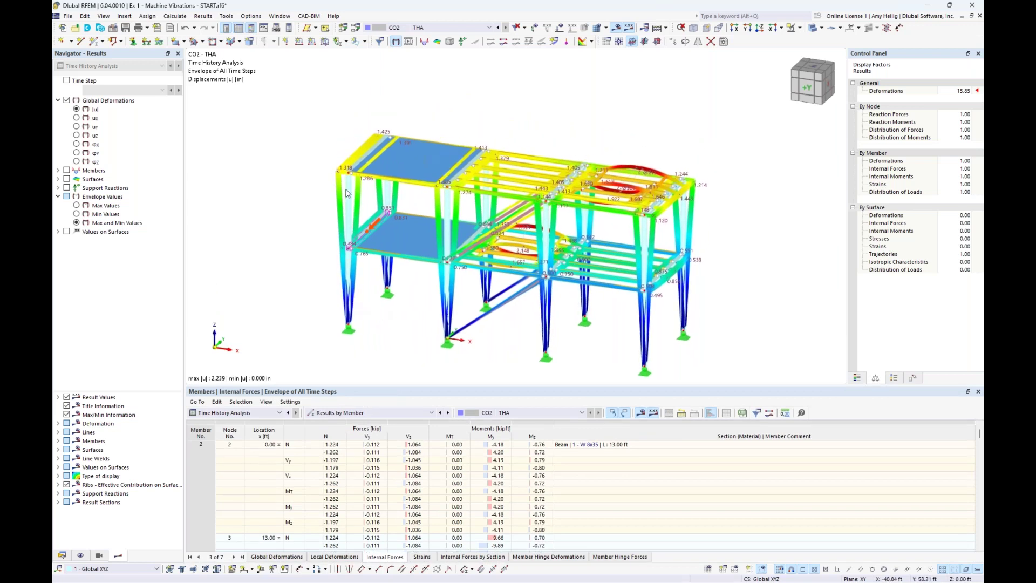
pyautogui.scroll(1, 347, 193)
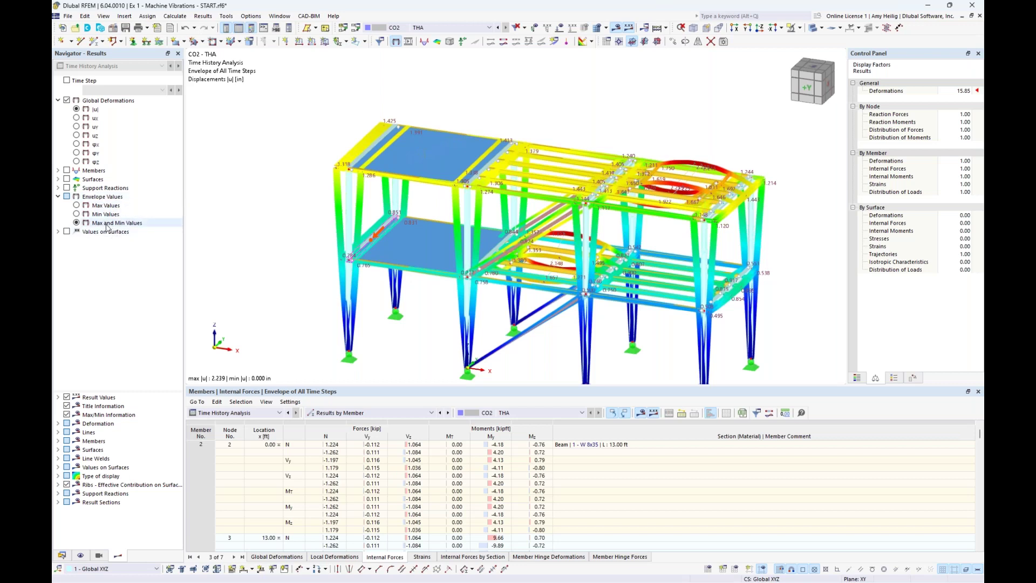
pyautogui.click(77, 206)
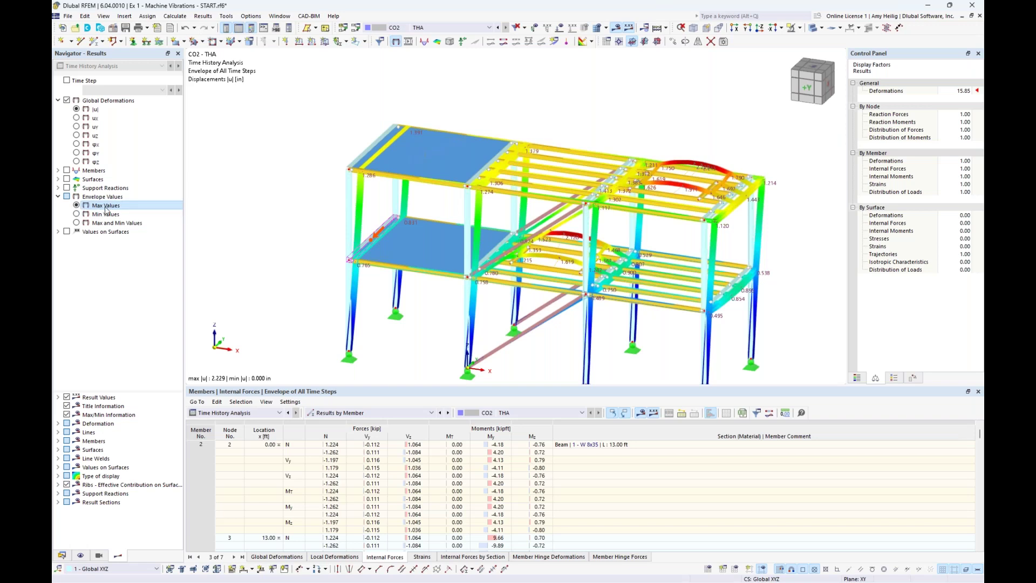
pyautogui.click(77, 215)
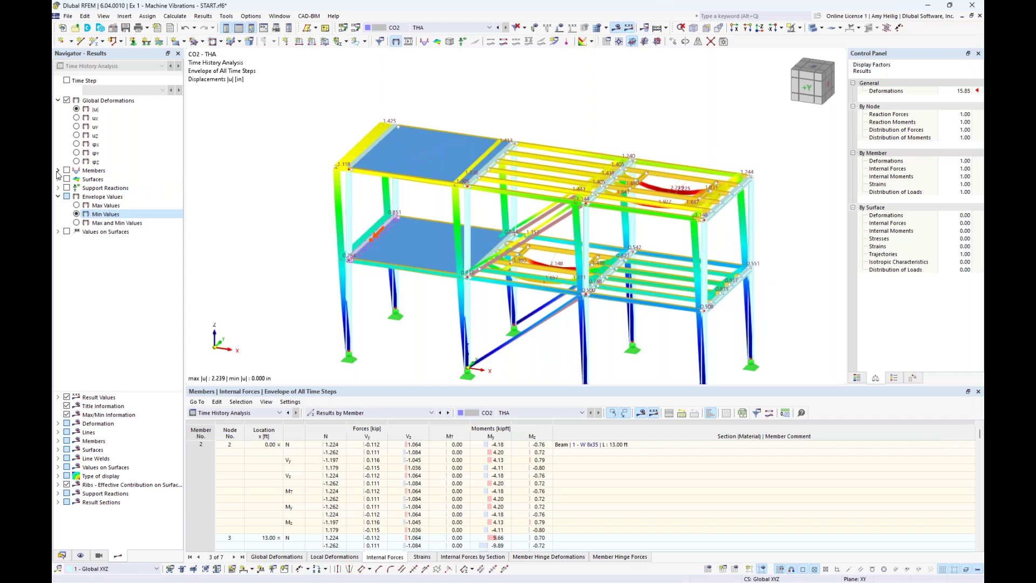
# Display the members' axial forces N as Max and Min envelope values on the transparent solid model.
pyautogui.click(59, 171)
pyautogui.click(66, 170)
pyautogui.click(85, 197)
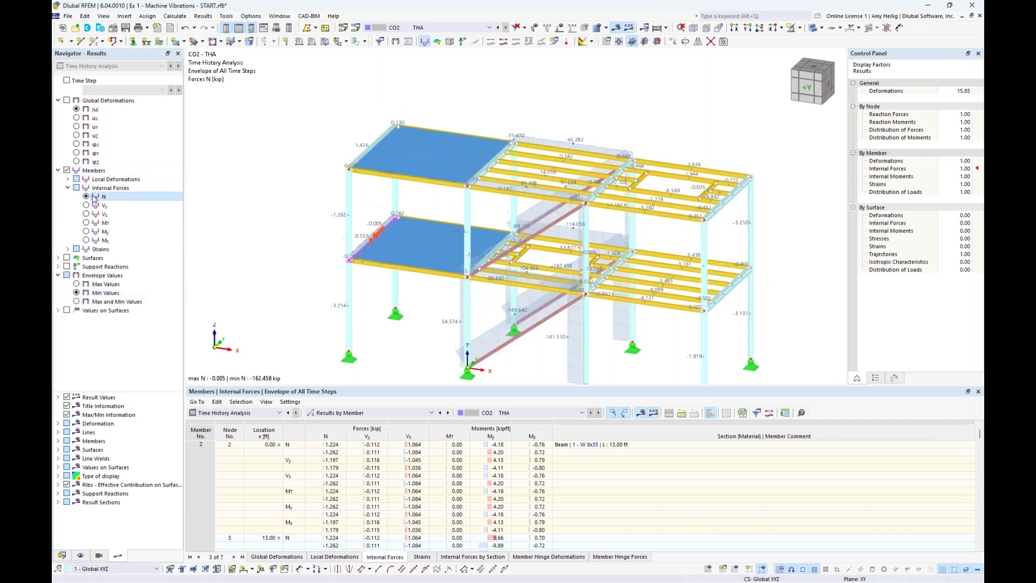
pyautogui.click(76, 302)
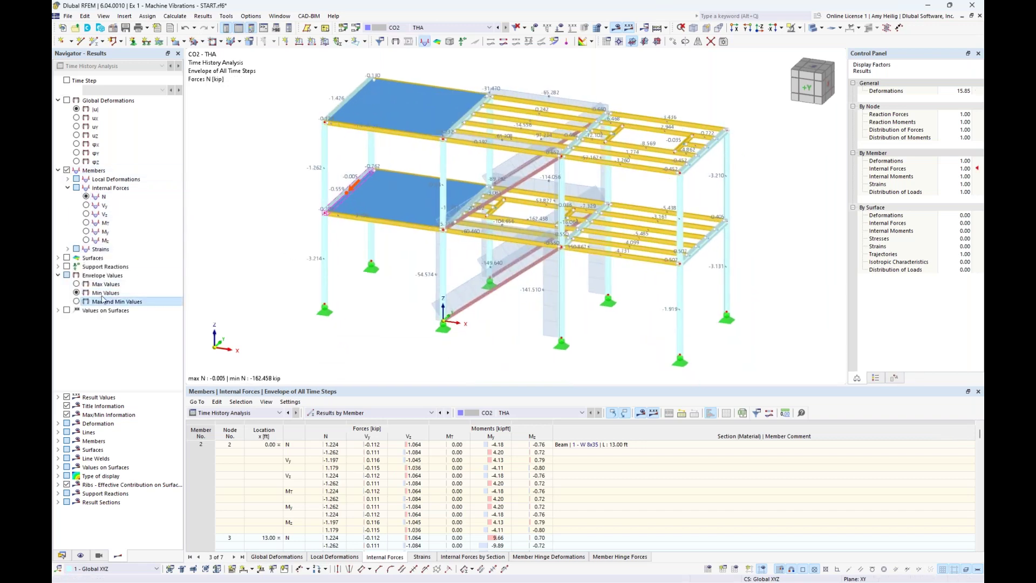
pyautogui.click(812, 28)
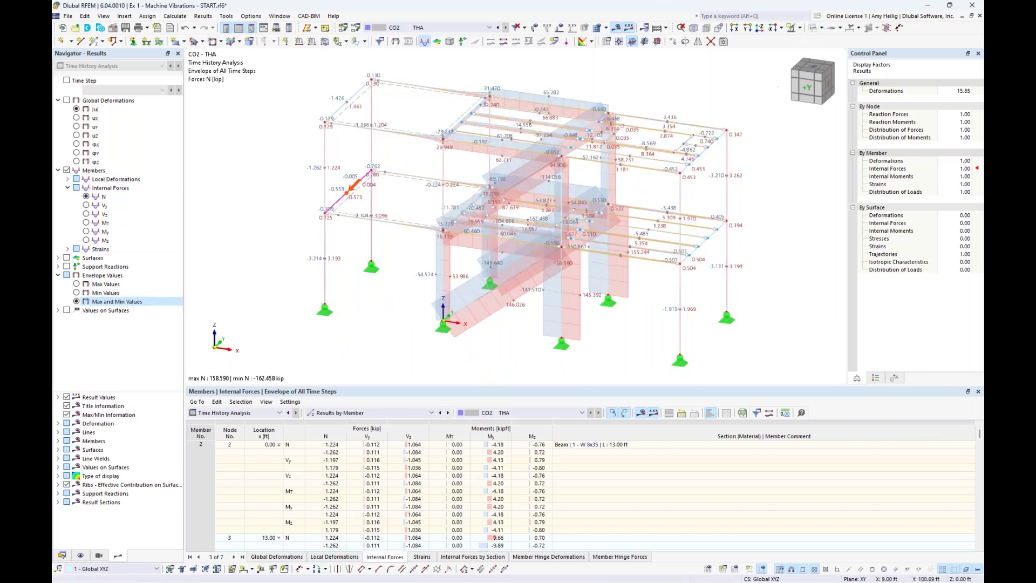
pyautogui.click(823, 28)
pyautogui.click(838, 52)
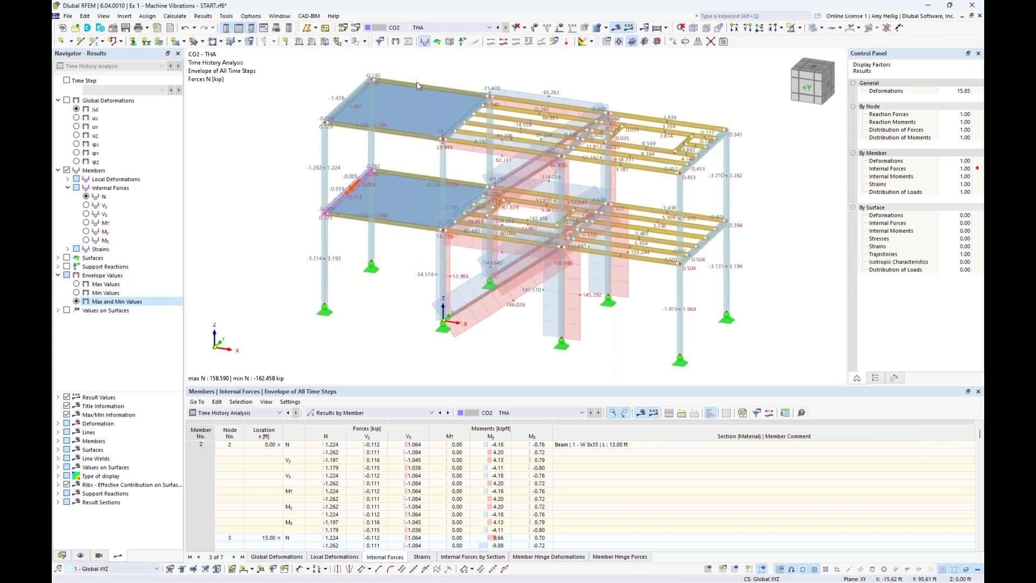
# Hide the member results and start a new calculation diagram from the model data tree.
pyautogui.click(59, 170)
pyautogui.click(67, 171)
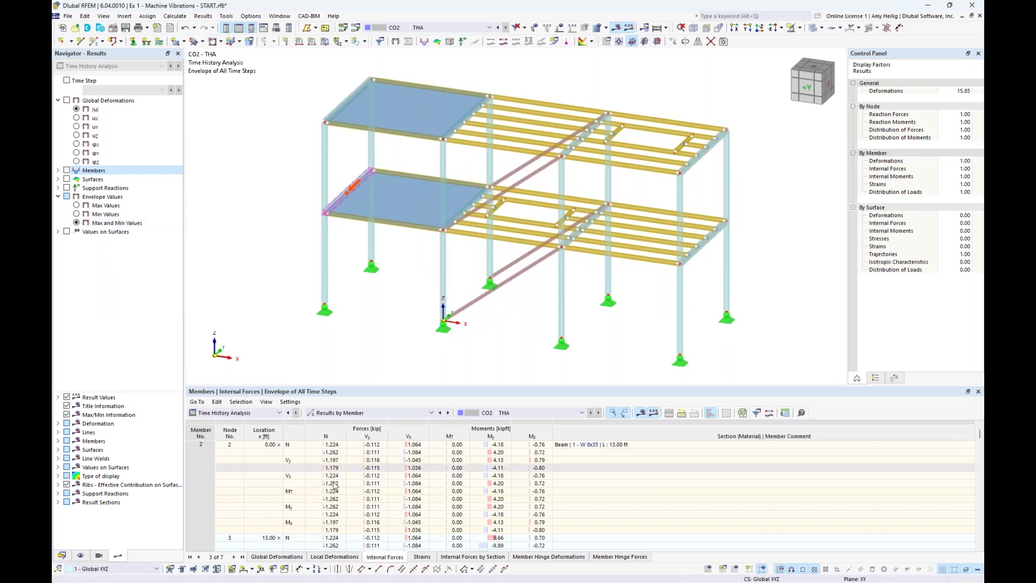
pyautogui.click(63, 556)
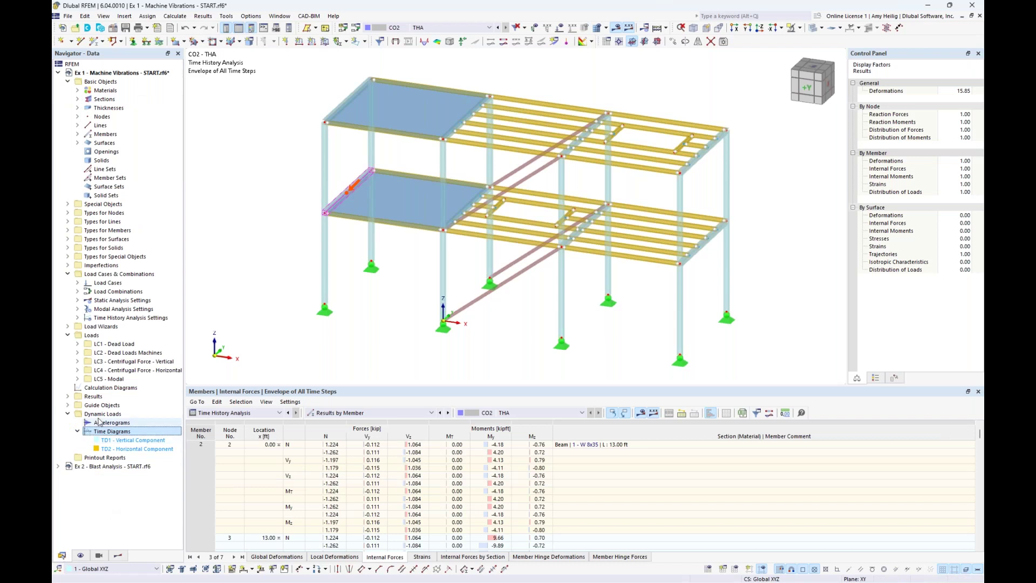
pyautogui.click(65, 336)
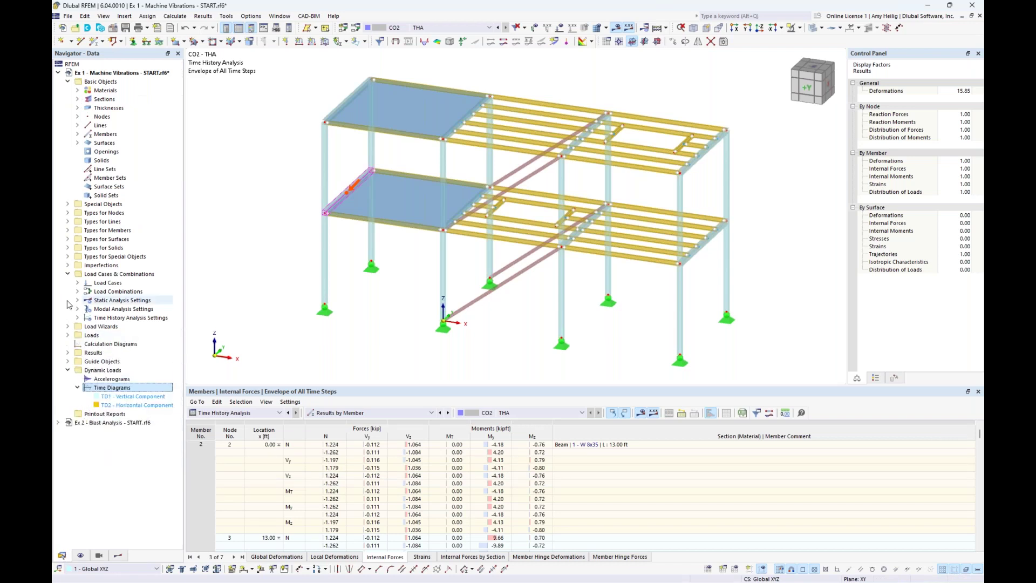
pyautogui.click(68, 274)
pyautogui.click(117, 300)
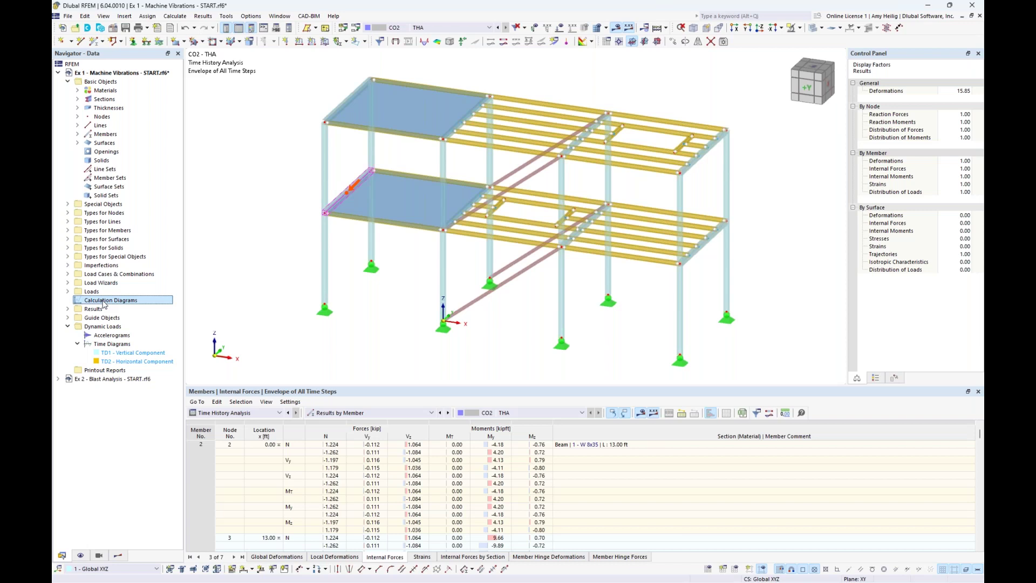
pyautogui.doubleClick(105, 304)
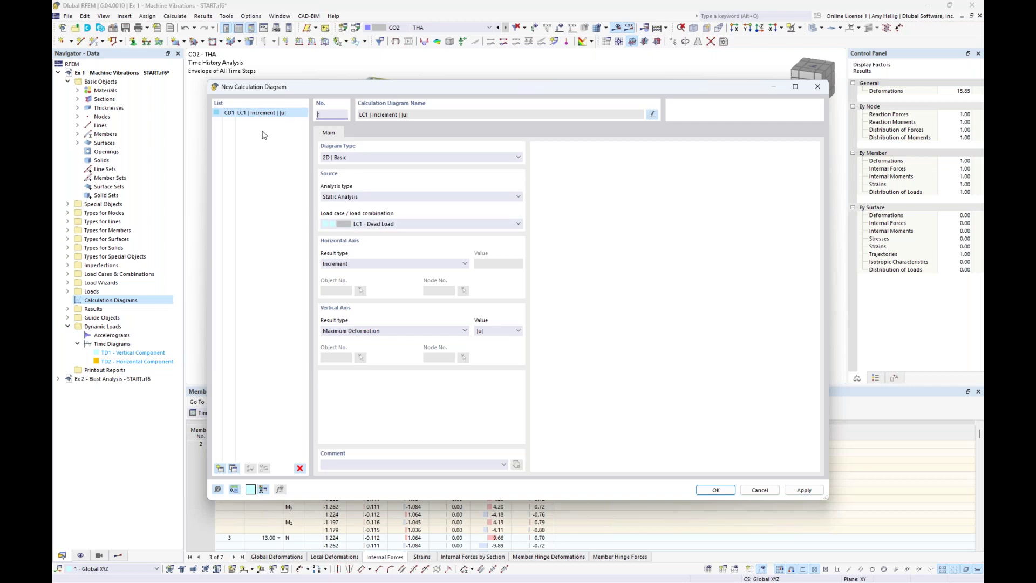
# Base the calculation diagram on the Time History Analysis and plot Nodes - Global Deformations on its vertical axis.
pyautogui.click(356, 197)
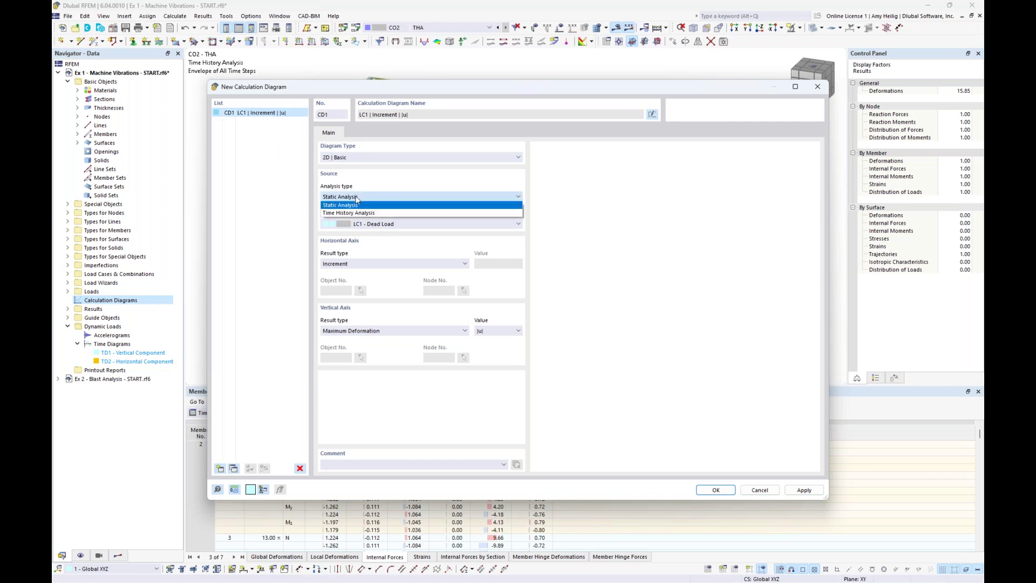
pyautogui.click(357, 213)
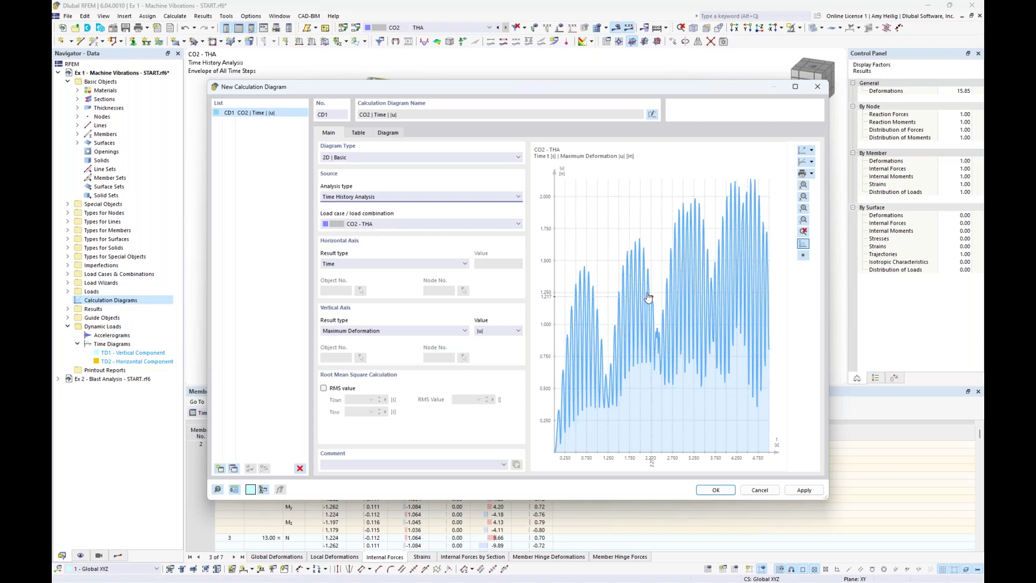
pyautogui.click(453, 331)
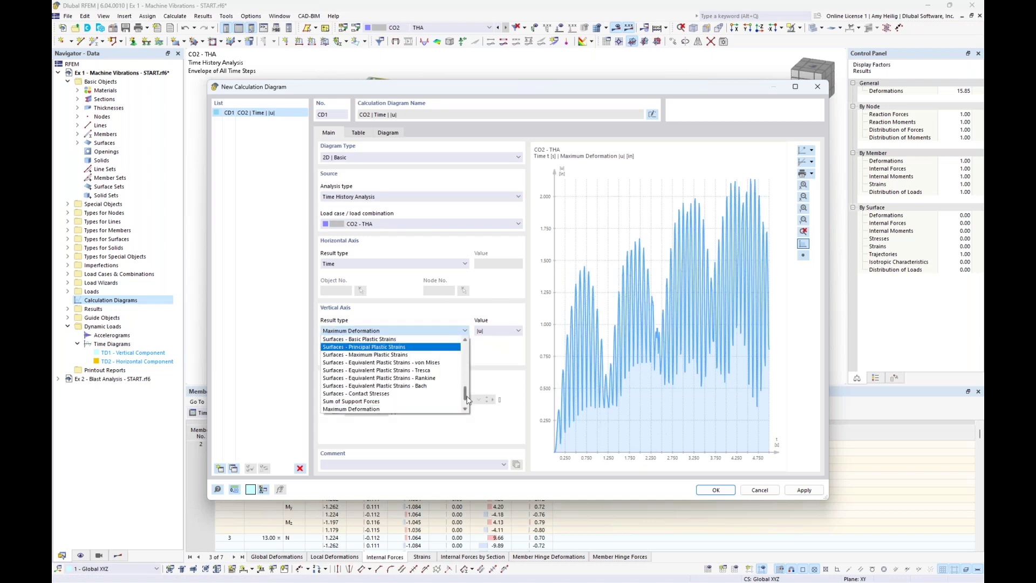
pyautogui.moveTo(466, 399); pyautogui.dragTo(468, 352)
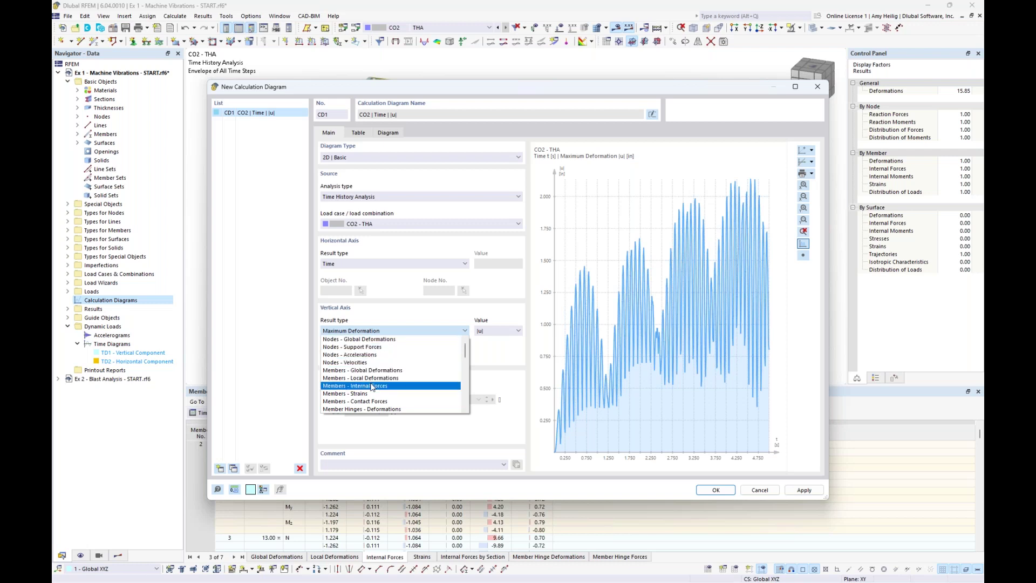
pyautogui.click(386, 339)
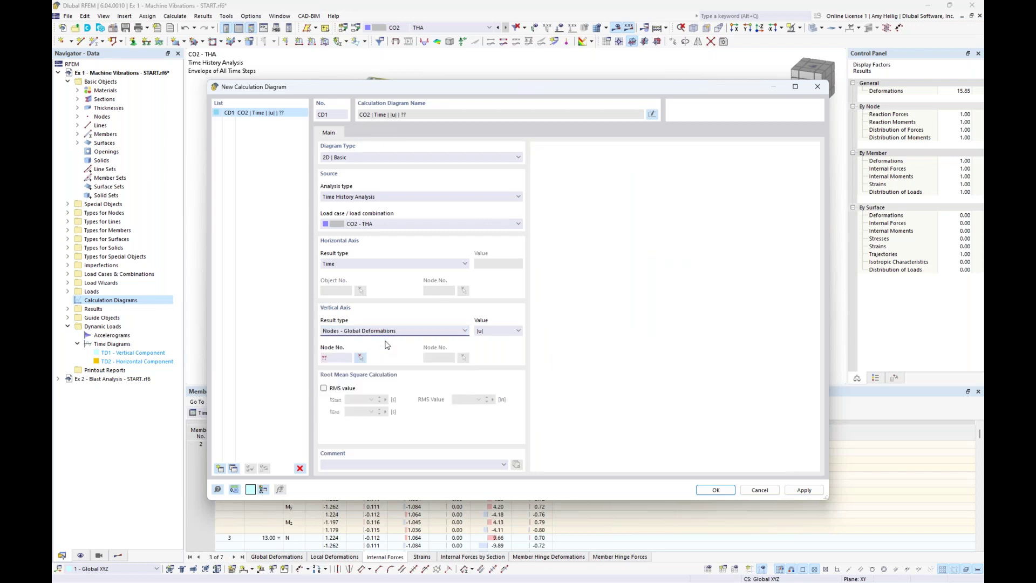
# Assign node 45, midway along the short upper-level beam, to the diagram and plot its uX deformation.
pyautogui.click(361, 358)
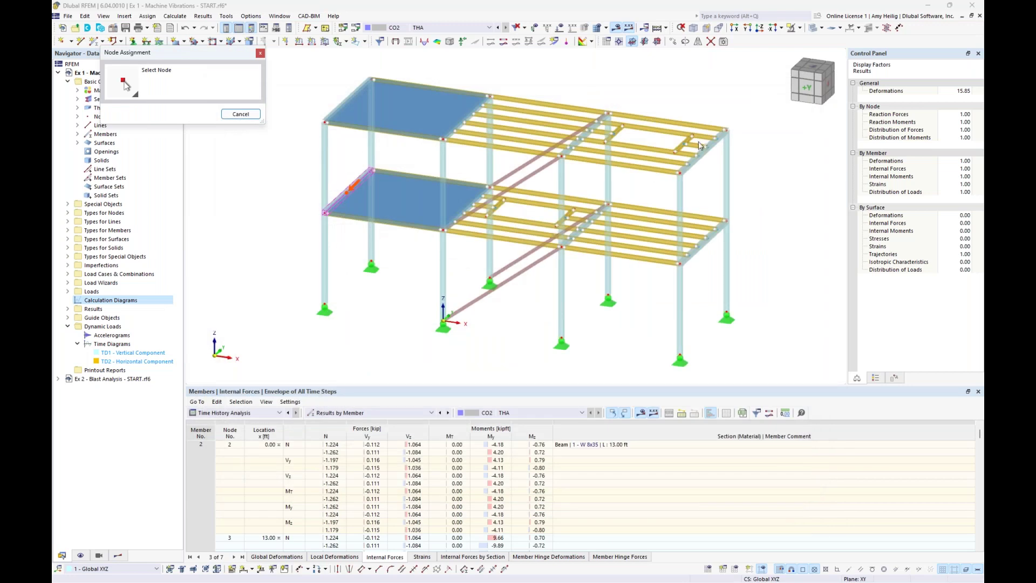
pyautogui.scroll(3, 698, 141)
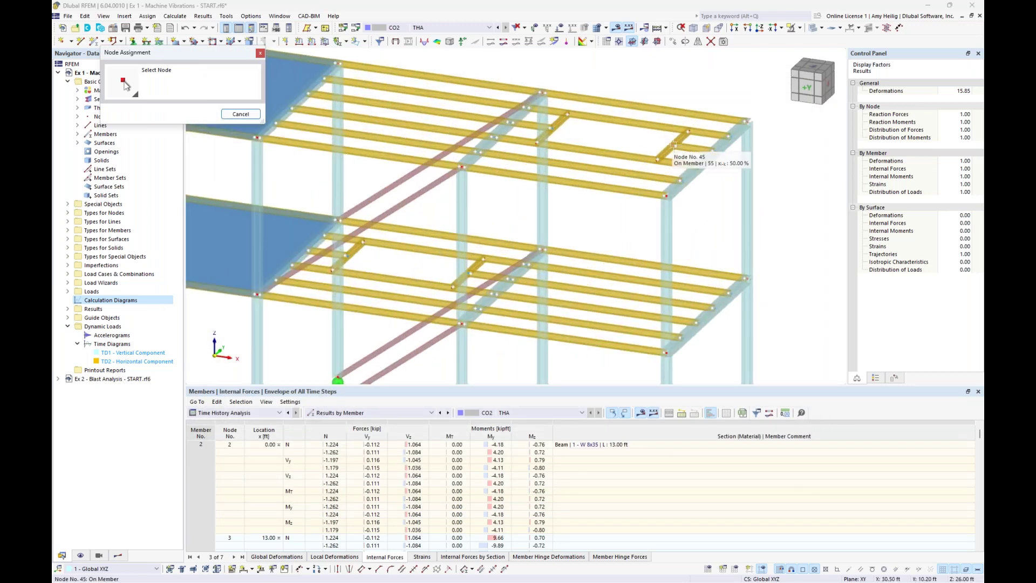
pyautogui.click(674, 145)
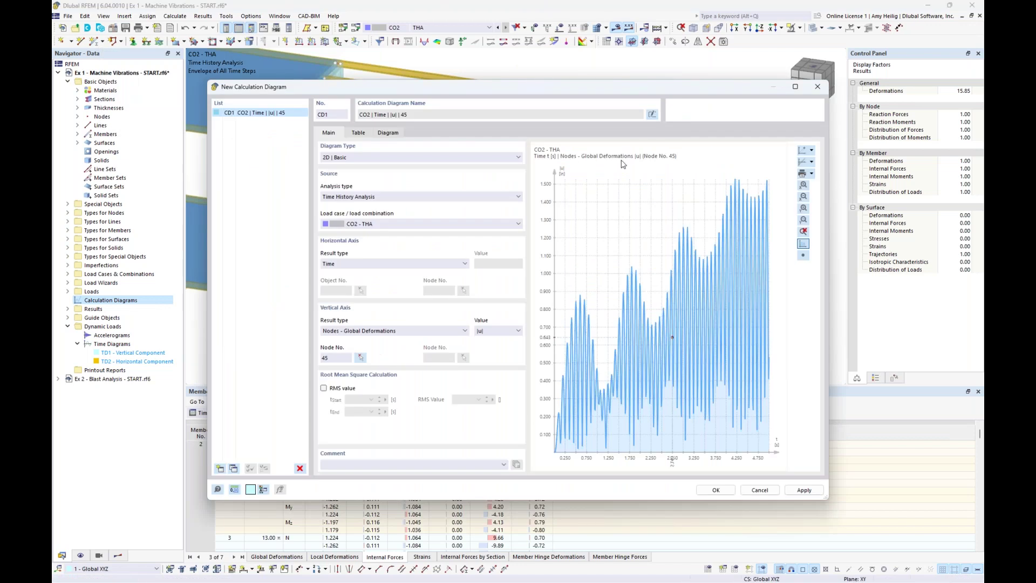
pyautogui.click(520, 332)
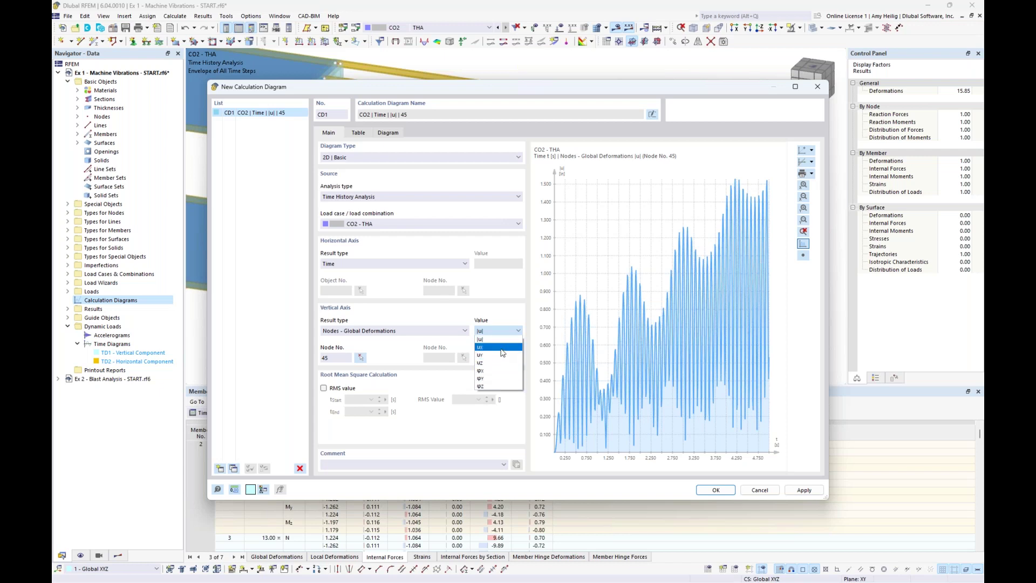
pyautogui.click(501, 348)
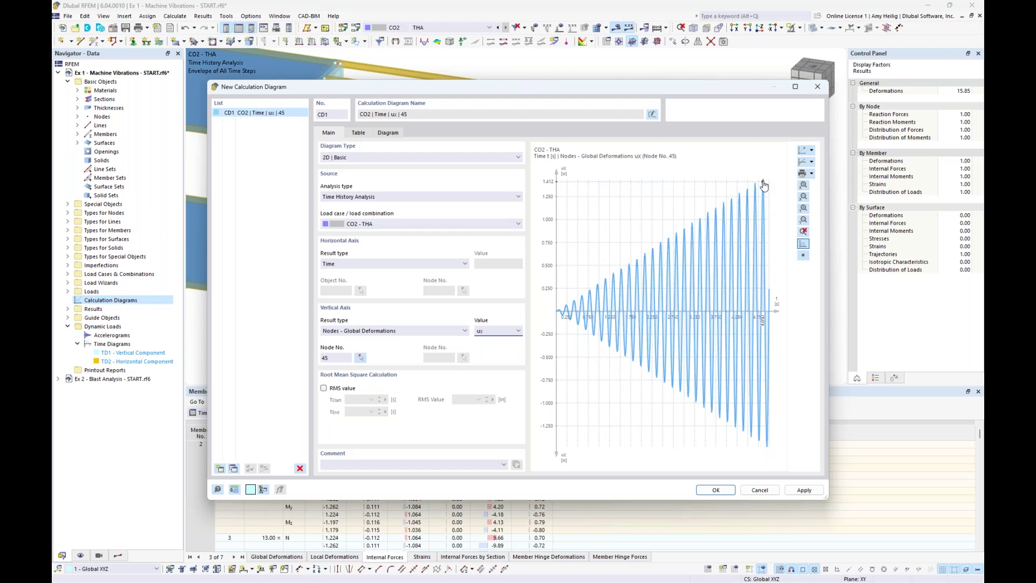
# Change the vertical axis to Nodes - Accelerations in the X-direction for node 45 and save the calculation diagram.
pyautogui.click(426, 330)
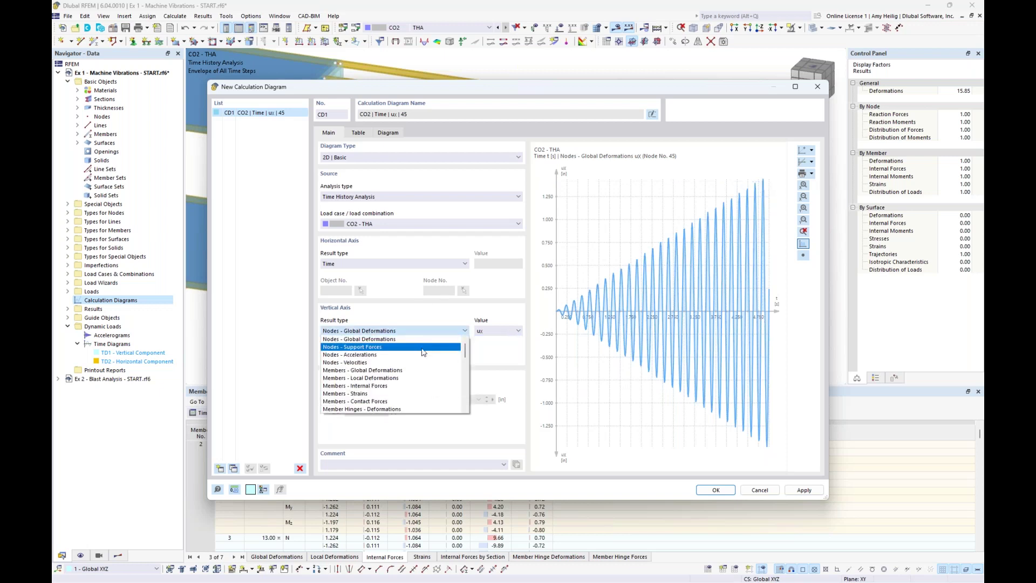
pyautogui.click(421, 355)
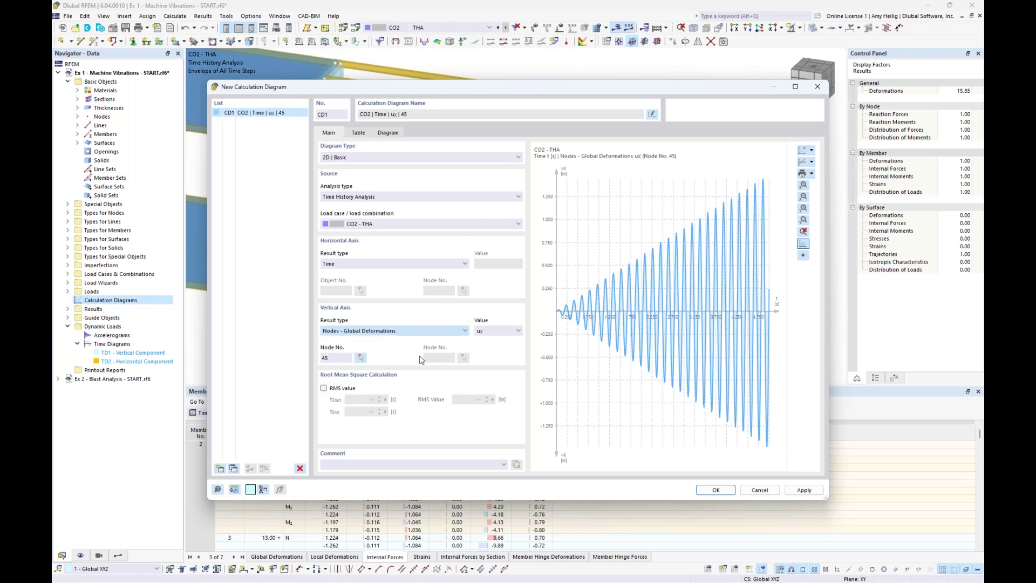
pyautogui.click(519, 330)
pyautogui.click(508, 347)
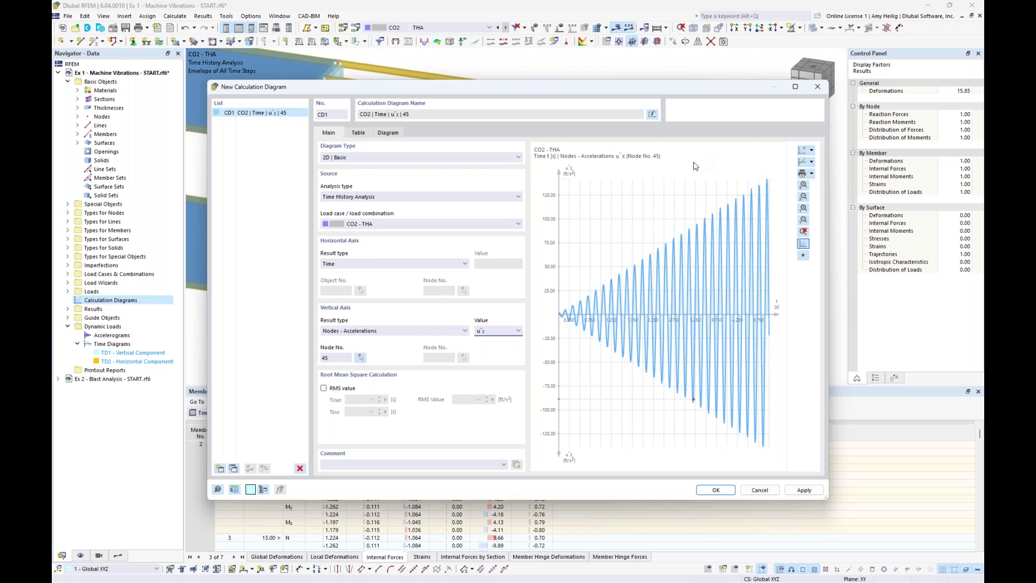
pyautogui.click(716, 490)
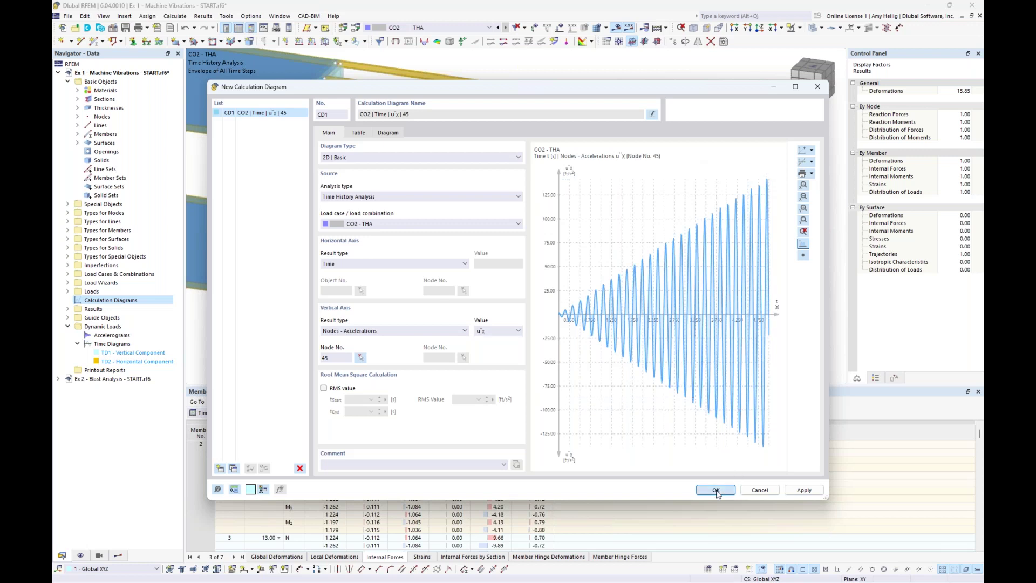
# Edit the time history settings of CO2 to use constant Lehr's damping with D = 0.02, accepting deletion of its results.
pyautogui.scroll(-3, 605, 279)
pyautogui.moveTo(610, 290); pyautogui.dragTo(634, 258, button='middle')
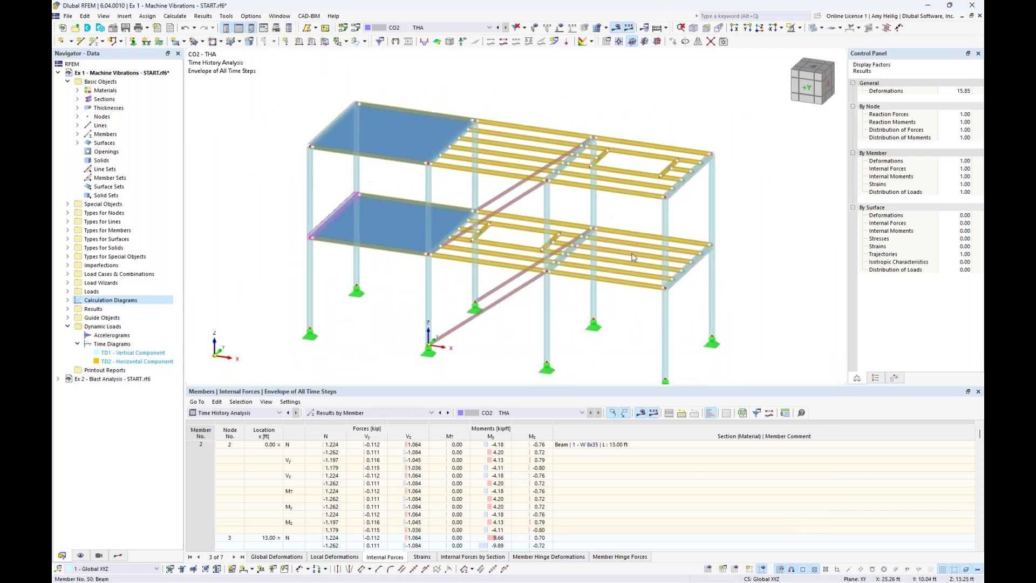
pyautogui.click(356, 28)
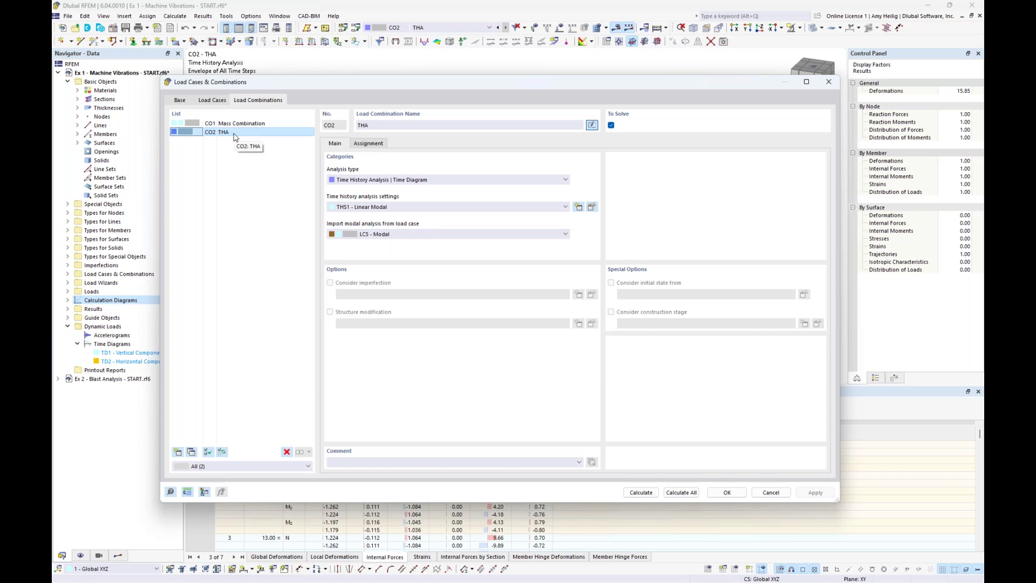
pyautogui.click(592, 208)
pyautogui.click(416, 163)
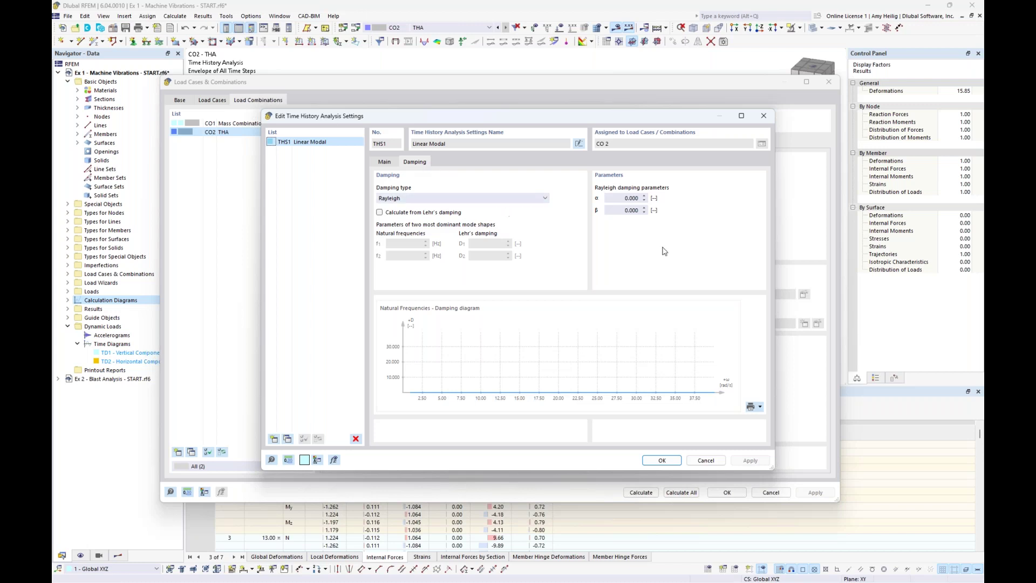
pyautogui.click(532, 200)
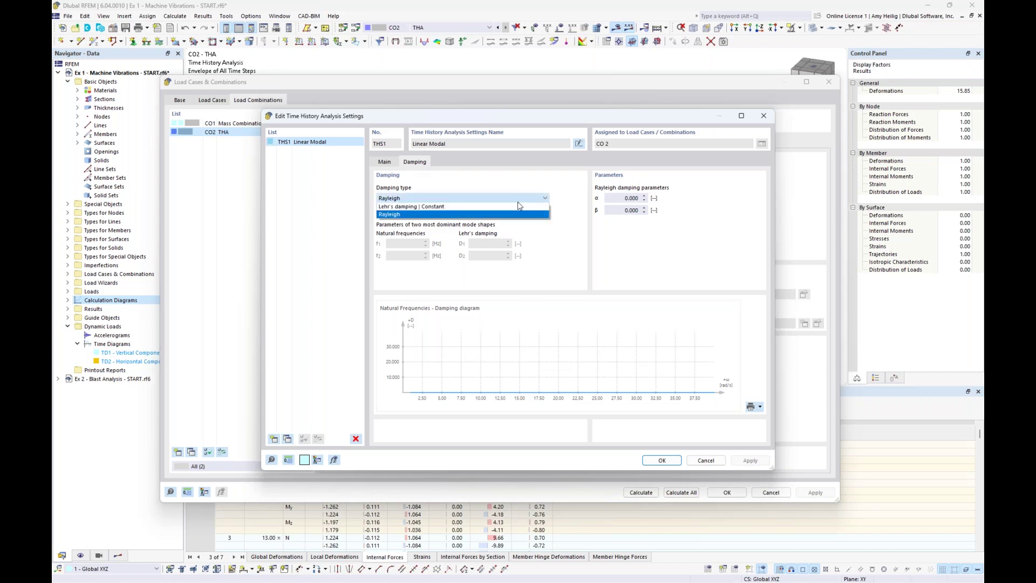
pyautogui.click(512, 207)
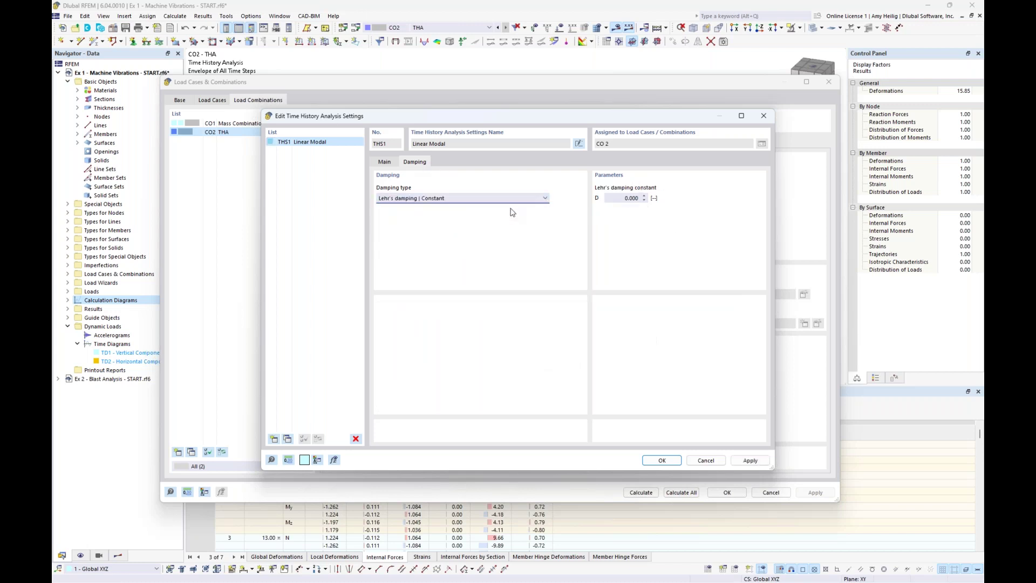
pyautogui.doubleClick(628, 198)
pyautogui.write('0.02')
pyautogui.click(662, 460)
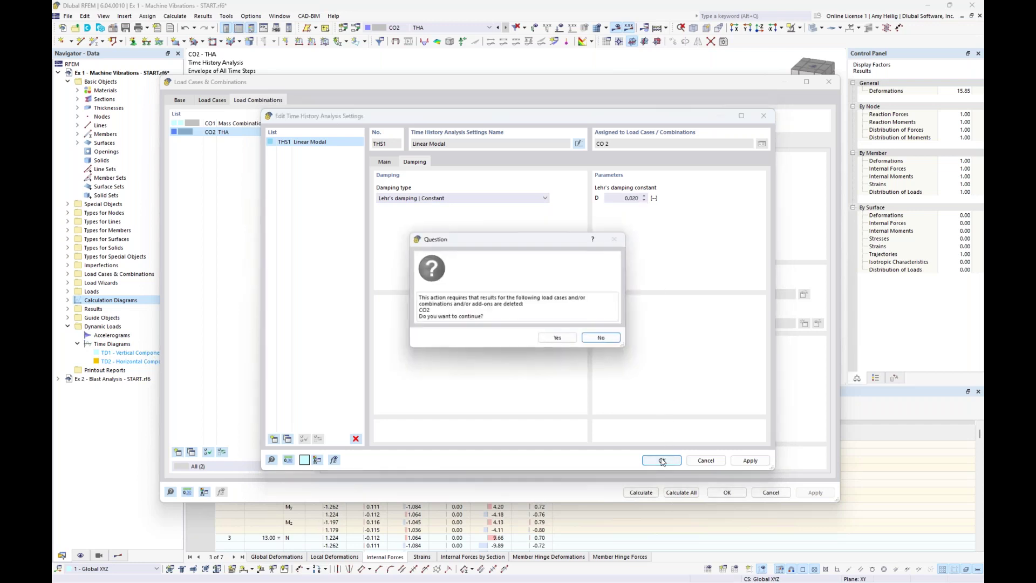
pyautogui.click(558, 338)
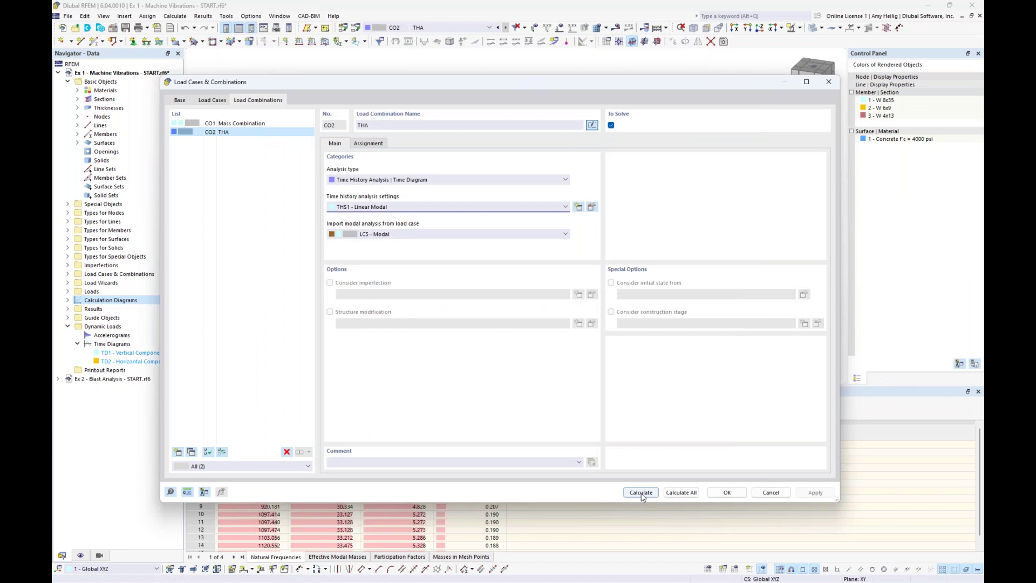
# Recalculate CO2 with the damping and review the X-acceleration diagram CD1 of node 45.
pyautogui.click(642, 492)
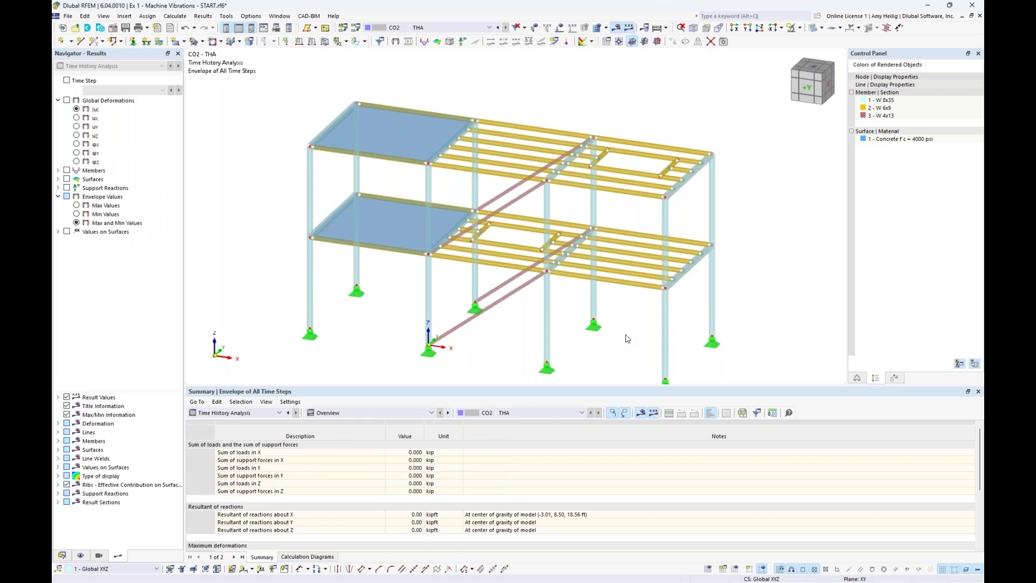
pyautogui.click(62, 556)
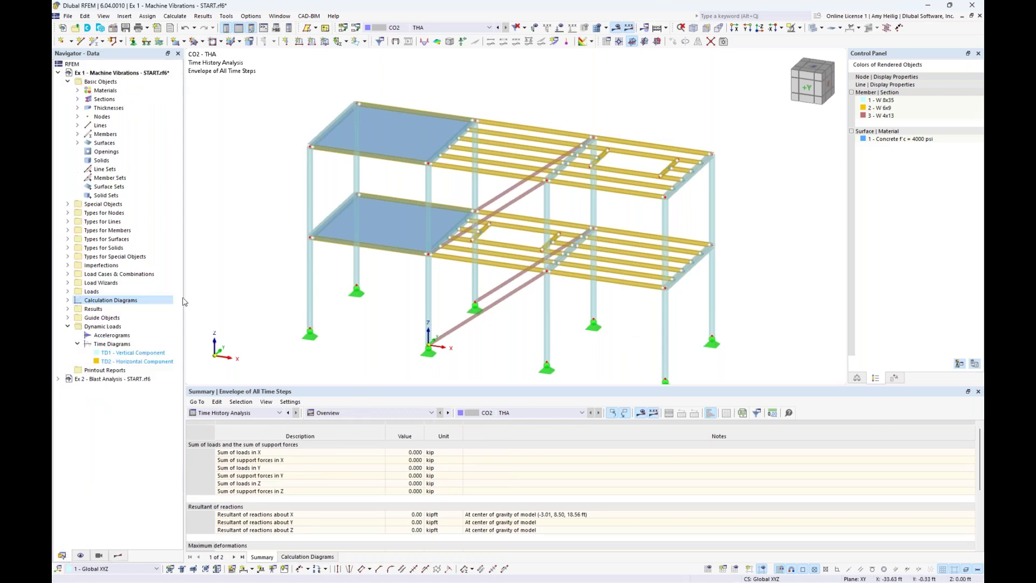
pyautogui.click(67, 300)
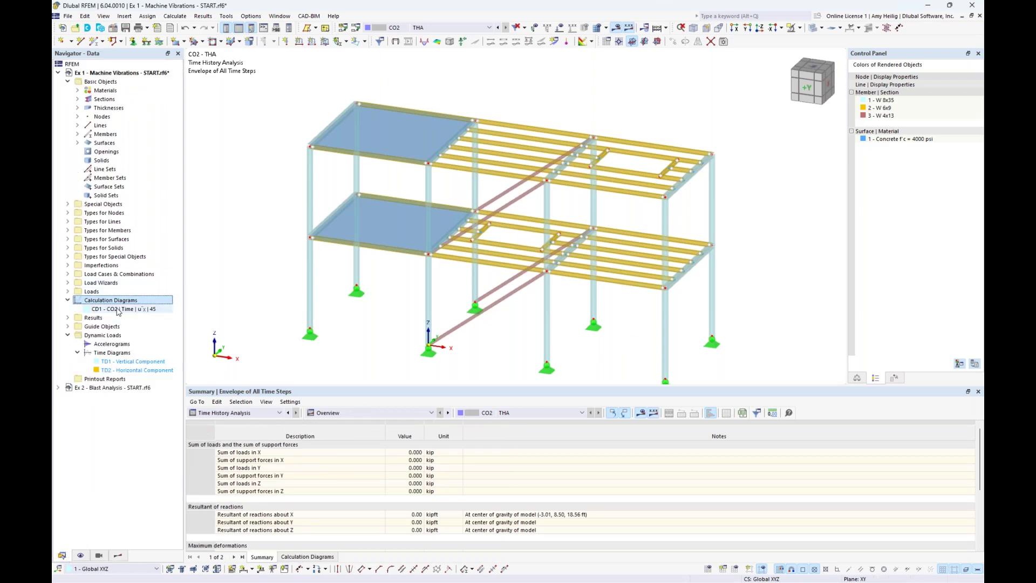
pyautogui.doubleClick(118, 309)
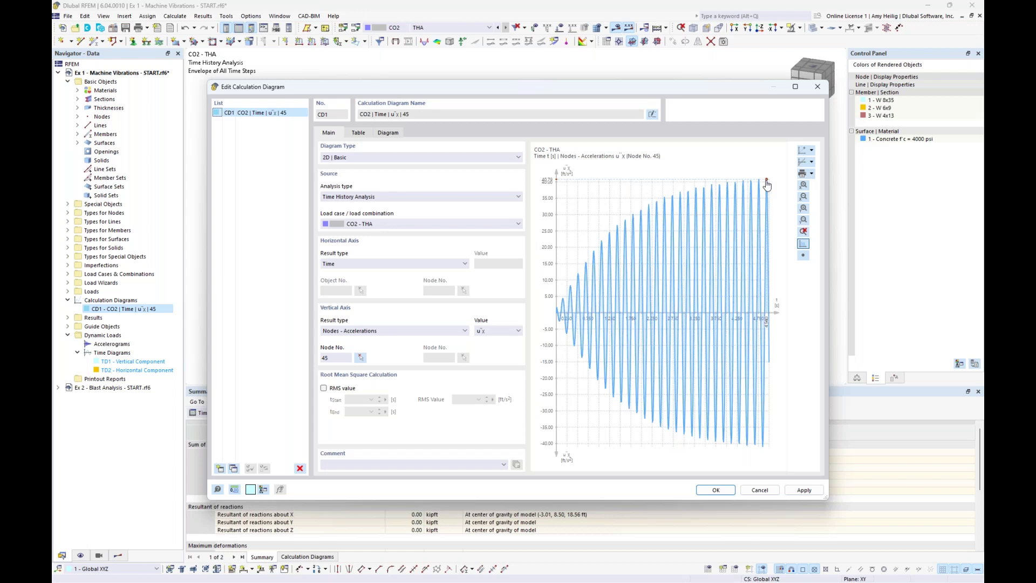
pyautogui.click(716, 490)
# Highlight in the model which members use the W 8x35, W 6x9 and W 4x13 sections.
pyautogui.moveTo(573, 296); pyautogui.dragTo(579, 258, button='middle')
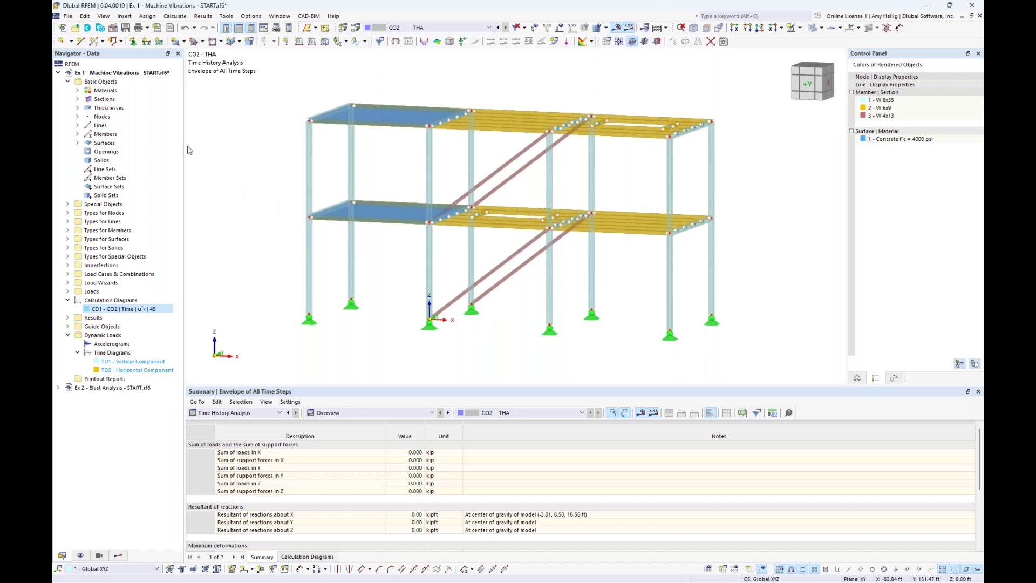
pyautogui.click(77, 99)
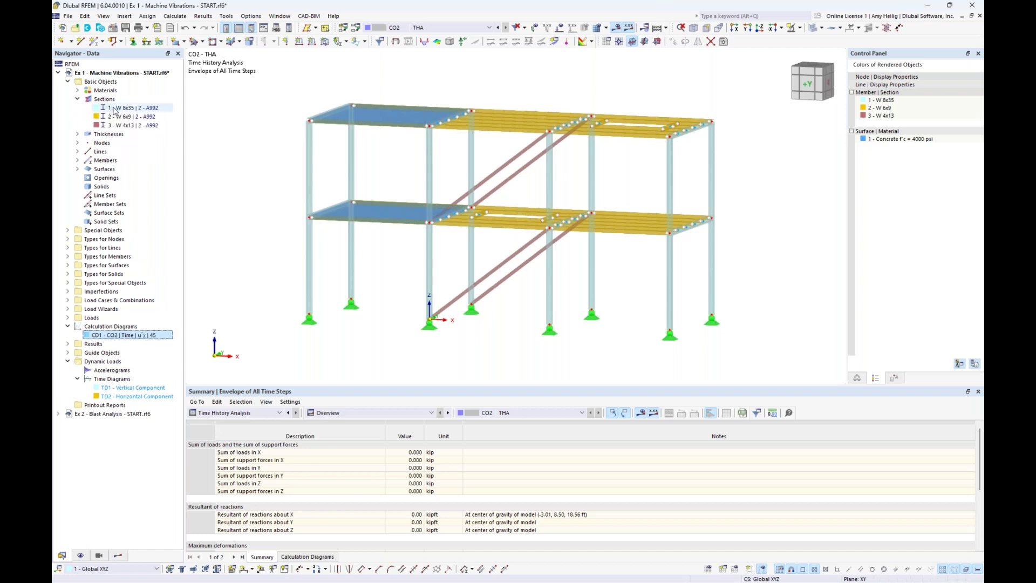
pyautogui.click(114, 108)
pyautogui.click(116, 117)
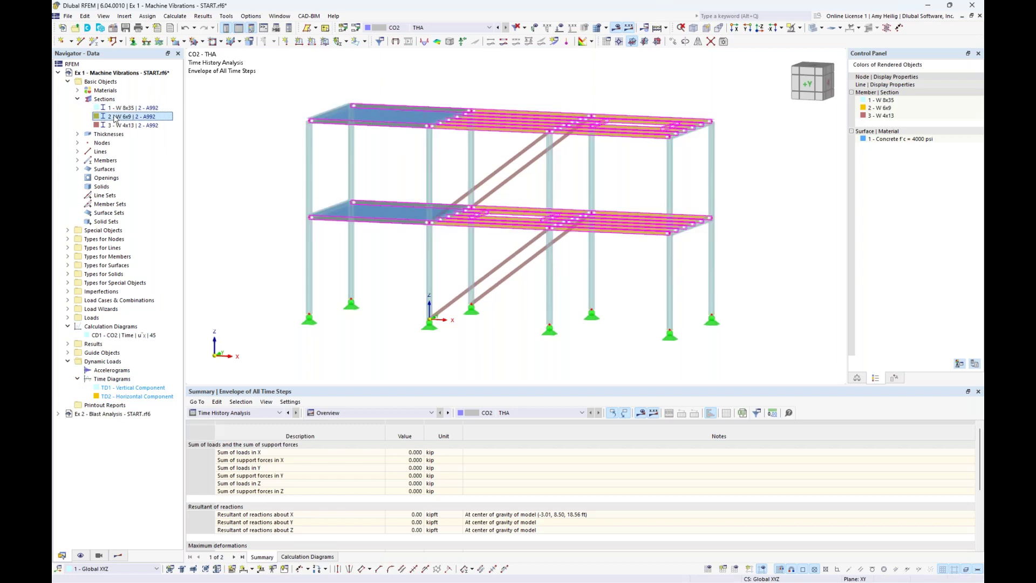
pyautogui.click(116, 125)
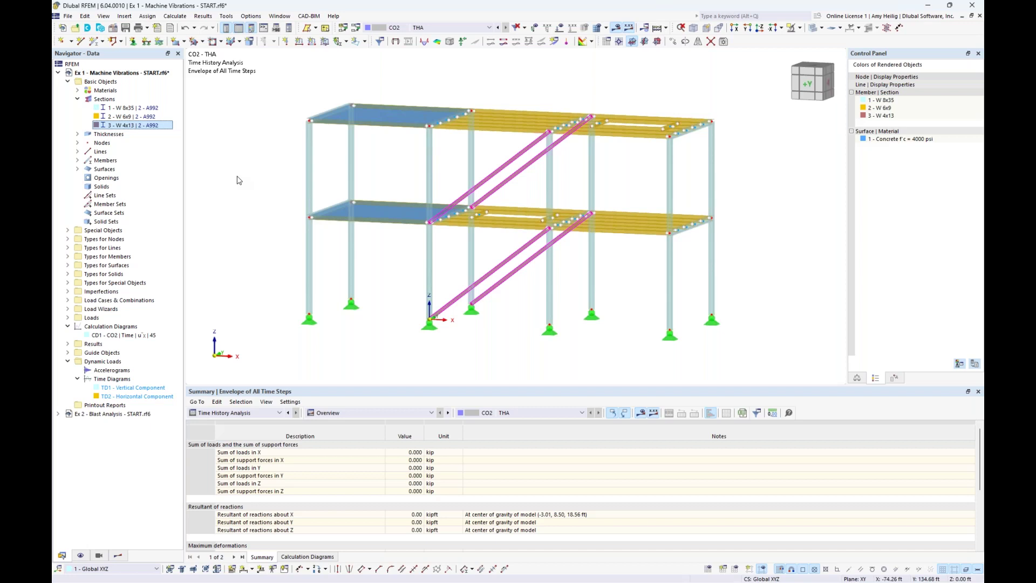
# Create a new structure modification that modifies the stiffness of sections and show its table of section factors.
pyautogui.click(67, 232)
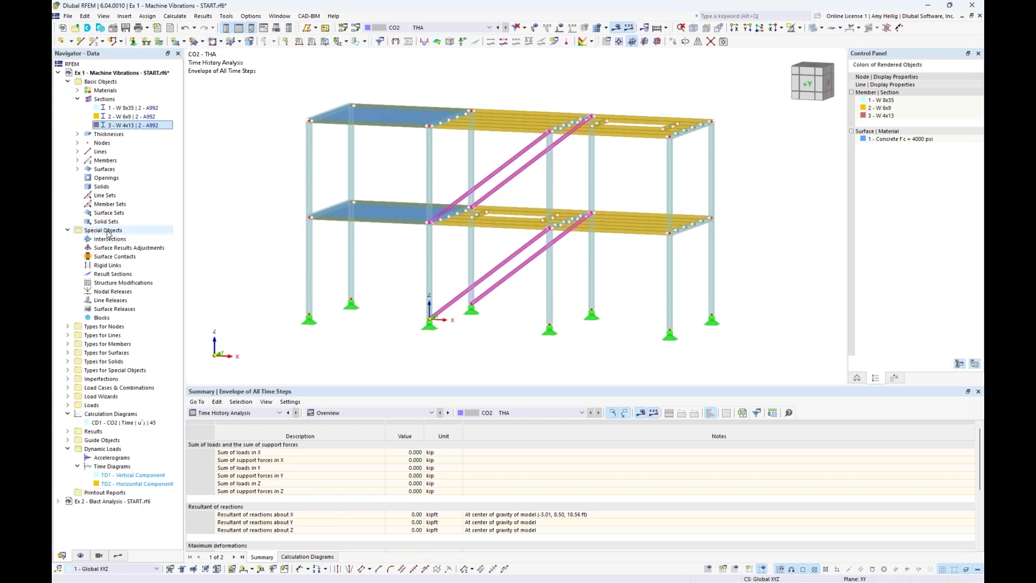
pyautogui.doubleClick(119, 282)
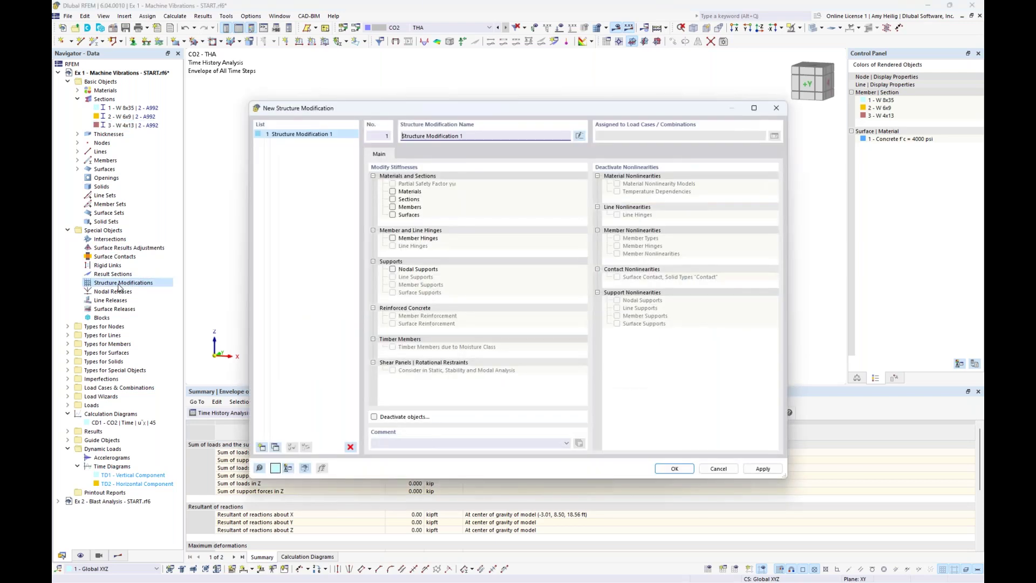
pyautogui.click(393, 199)
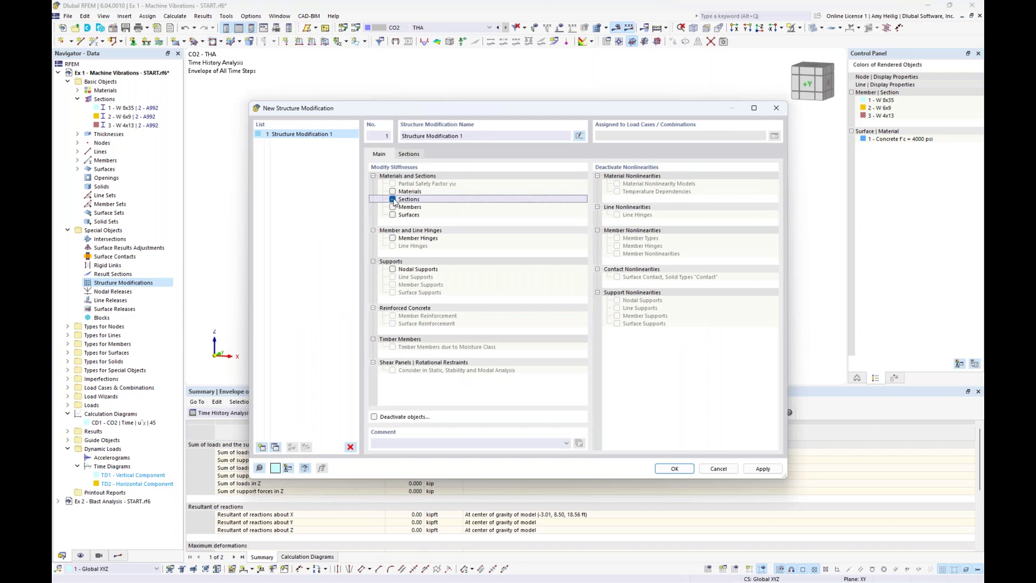
pyautogui.click(409, 154)
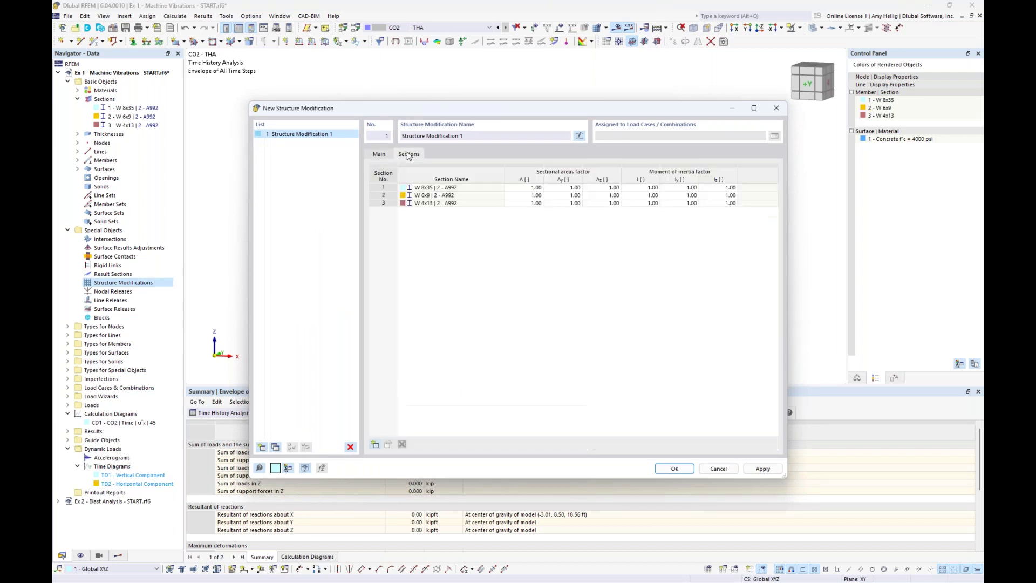
pyautogui.click(427, 204)
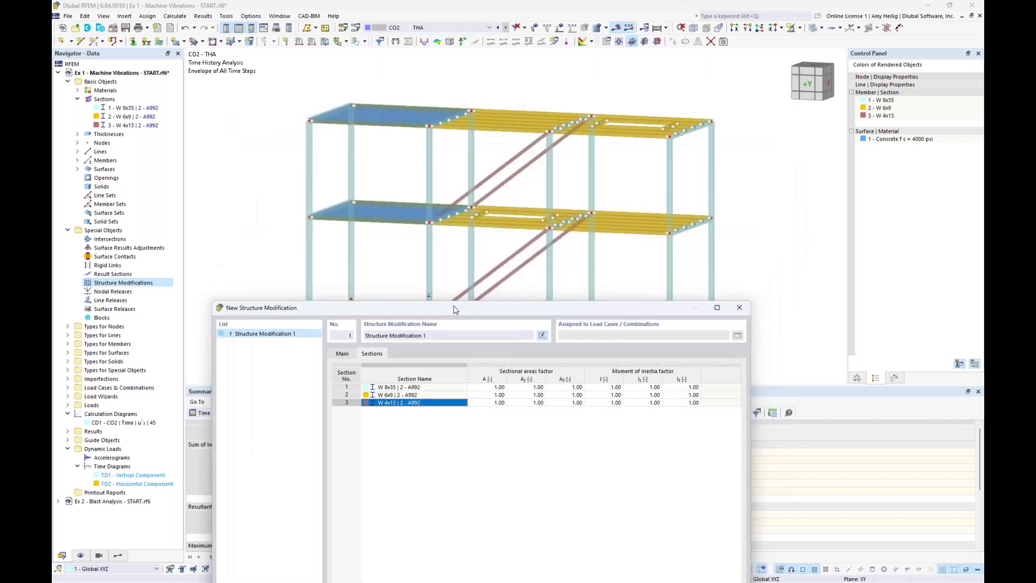
pyautogui.moveTo(505, 311); pyautogui.dragTo(513, 130)
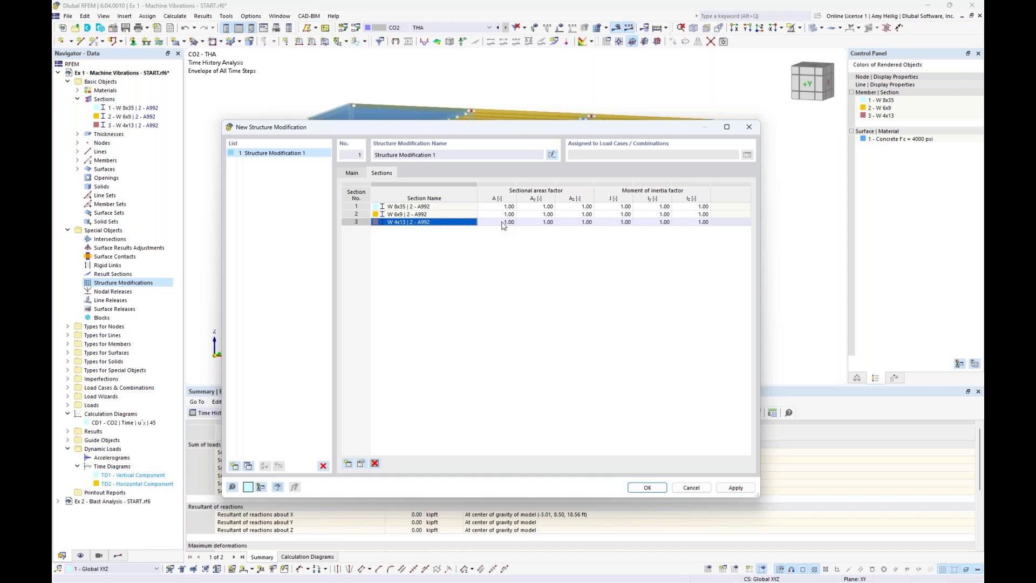
# Give the new structure modification the user-defined name "Double Stiffness".
pyautogui.doubleClick(502, 223)
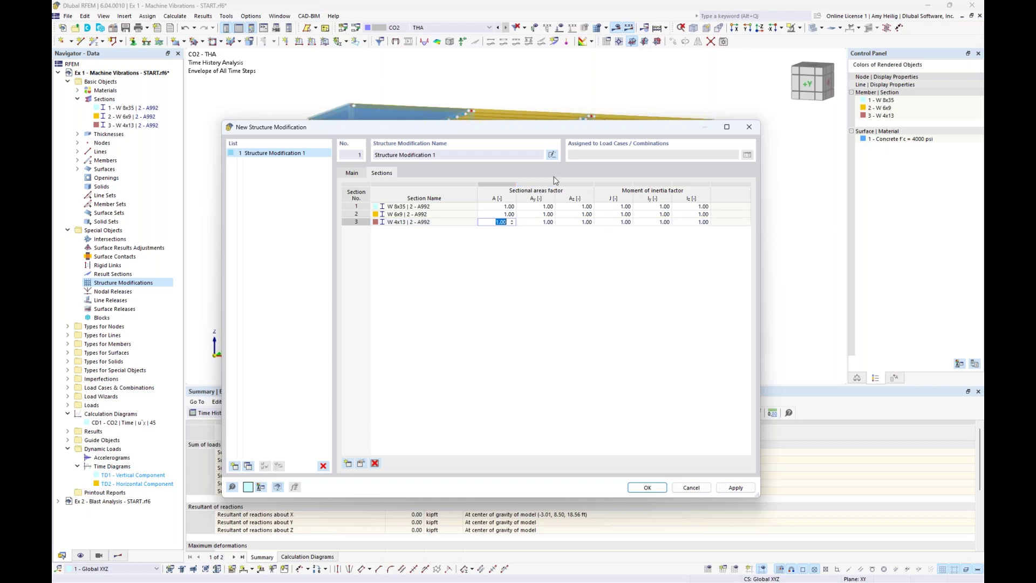
pyautogui.click(551, 157)
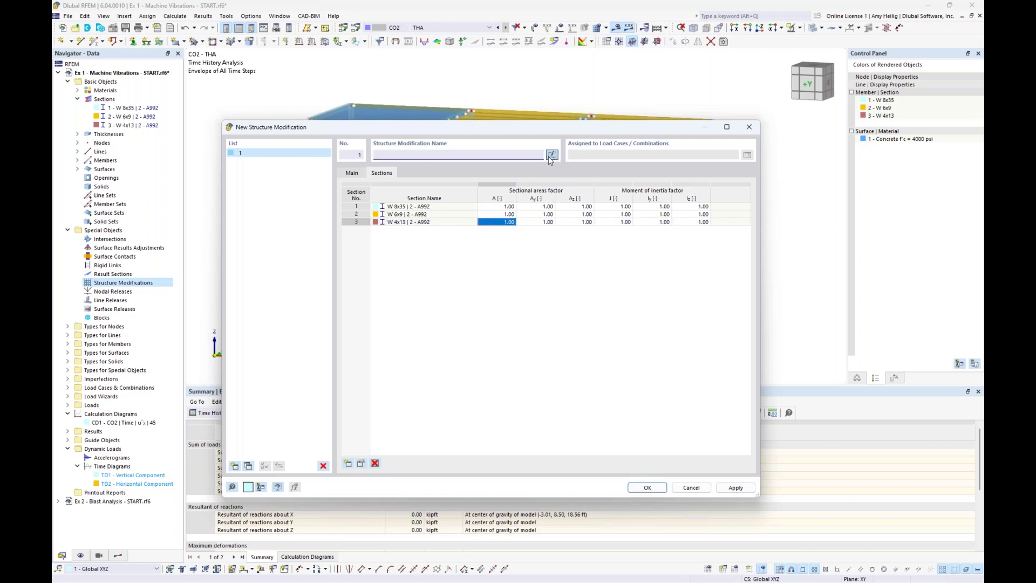
pyautogui.write('Double ST')
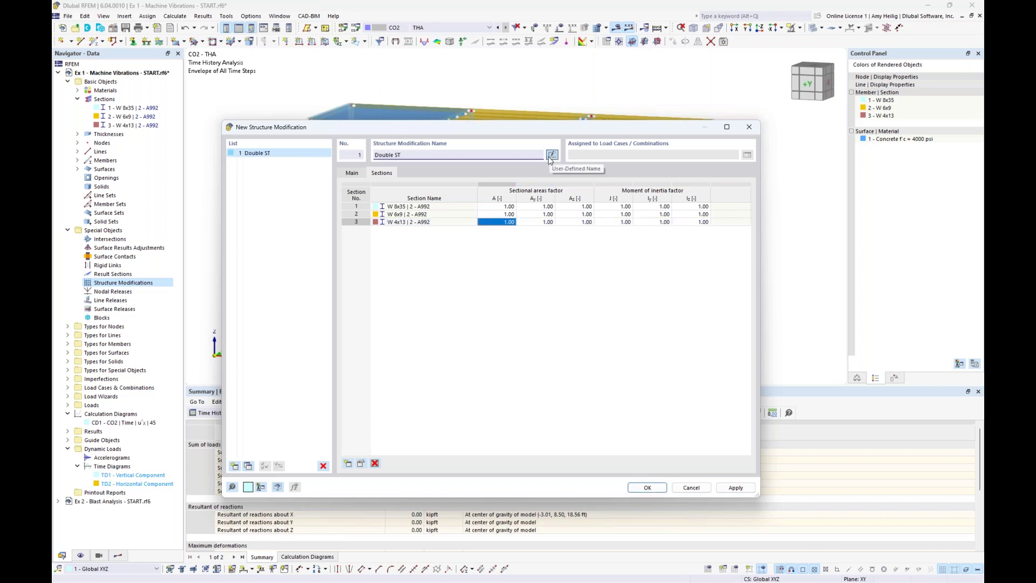
pyautogui.write('iffness')
# Set the three sectional area factors A, Ay and Az of the W 4x13 section to 2.0.
pyautogui.click(496, 224)
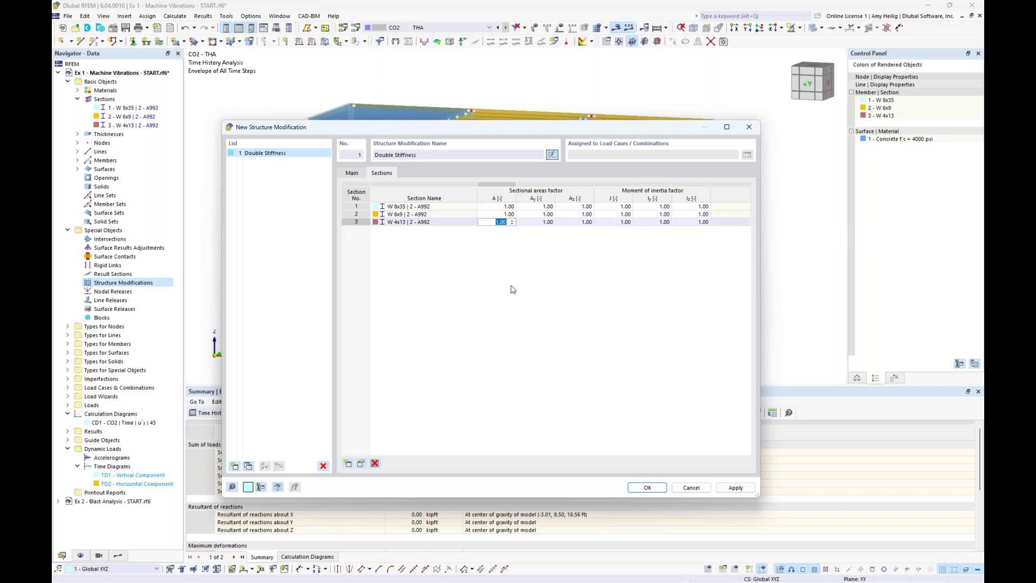
pyautogui.write('2.0')
pyautogui.press('Tab')
pyautogui.write('2.0')
pyautogui.press('Tab')
pyautogui.write('2.0')
pyautogui.press('Tab')
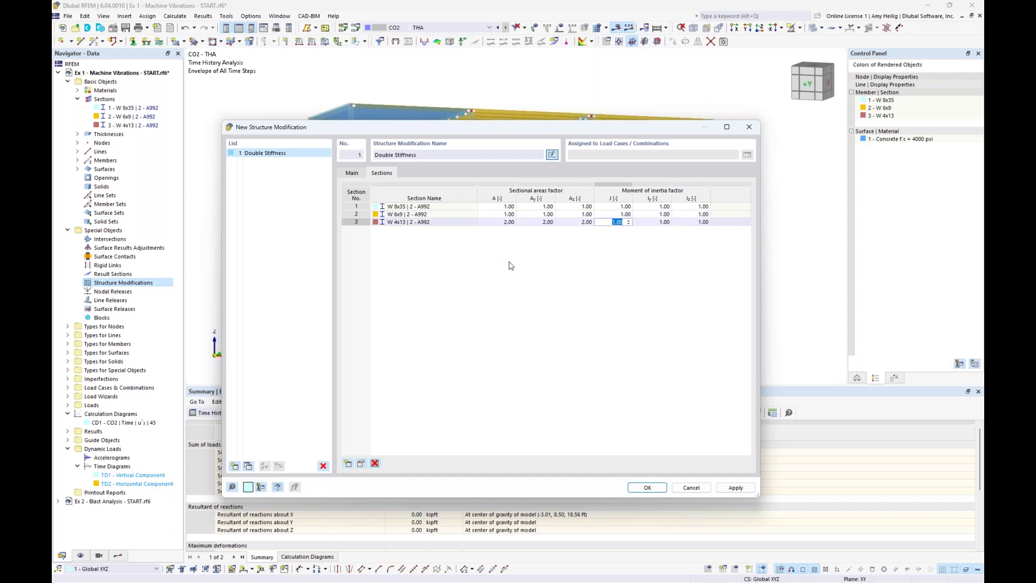
# Copy the Double Stiffness structure modification and rename the copy "Half Stiffness".
pyautogui.click(249, 466)
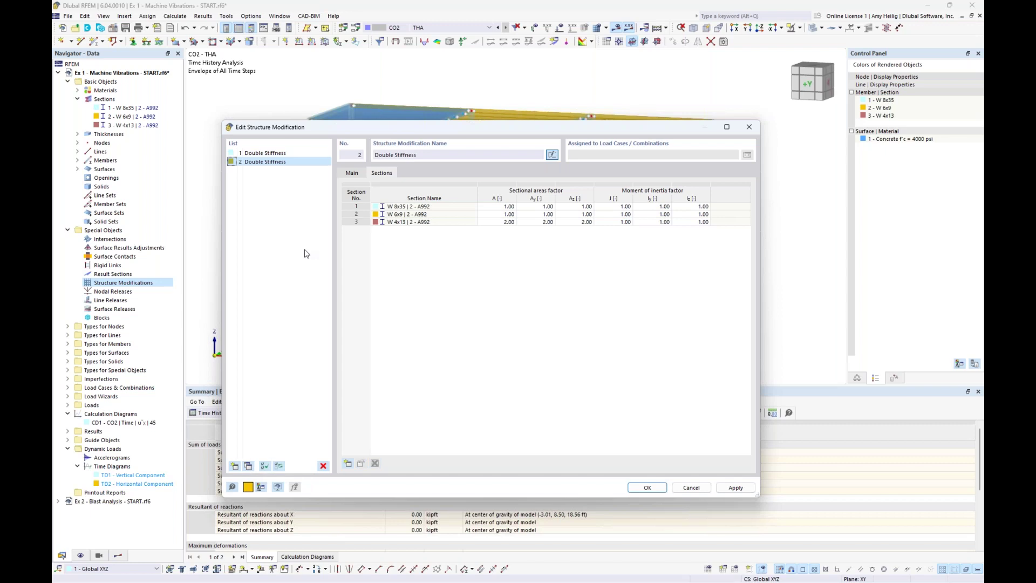
pyautogui.doubleClick(384, 155)
pyautogui.write('Half')
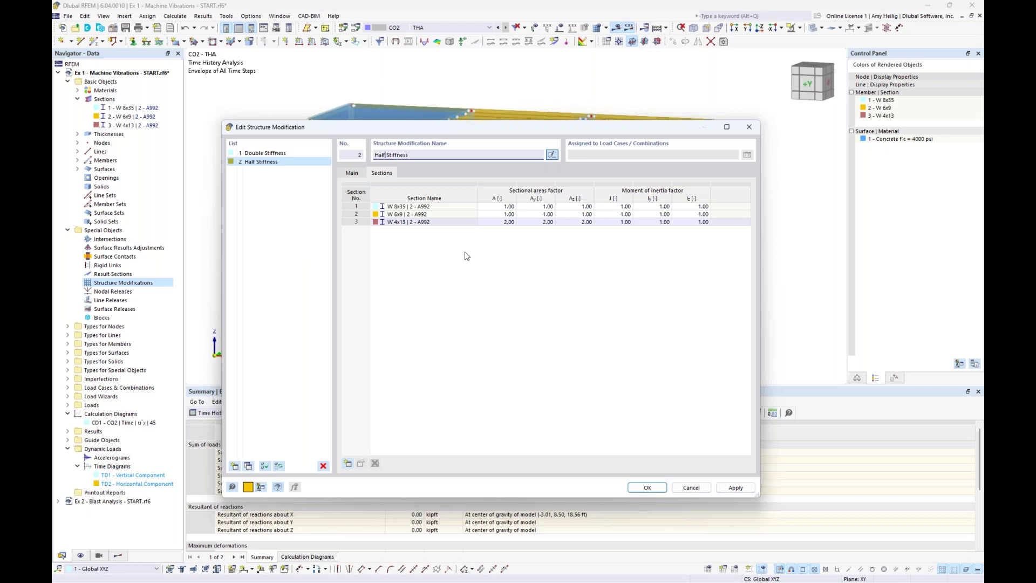
# Set the W 4x13 sectional area factors A, Ay and Az to 0.5 in Half Stiffness and save both structure modifications.
pyautogui.click(501, 223)
pyautogui.write('0.5')
pyautogui.press('Tab')
pyautogui.write('0.5')
pyautogui.press('Tab')
pyautogui.write('0.5')
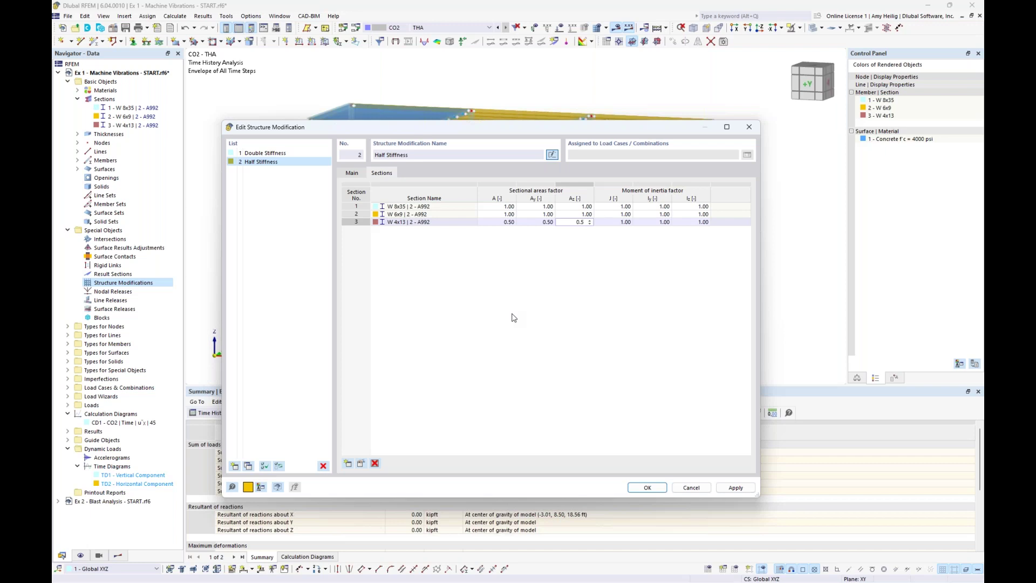
pyautogui.click(539, 214)
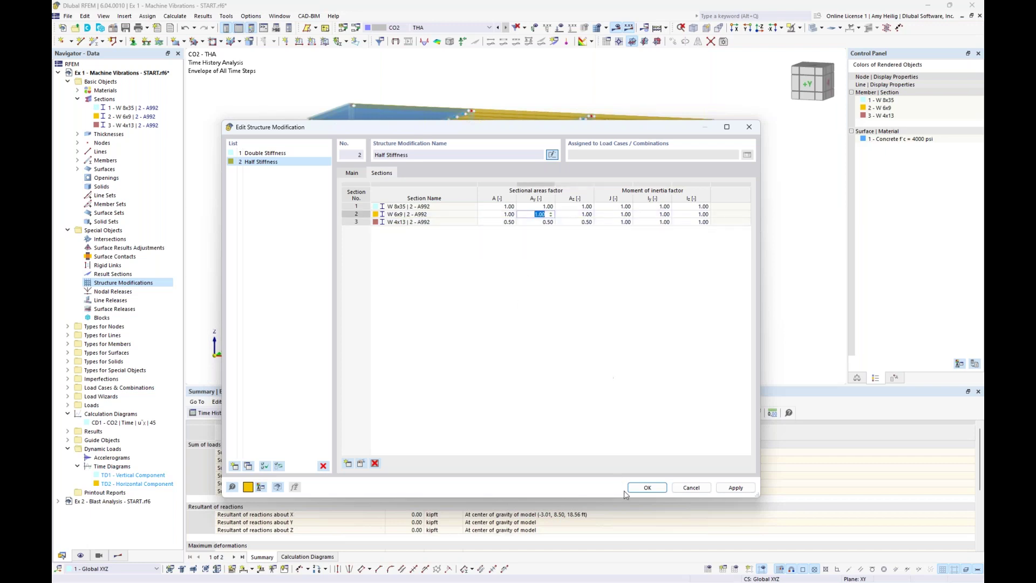
pyautogui.click(644, 487)
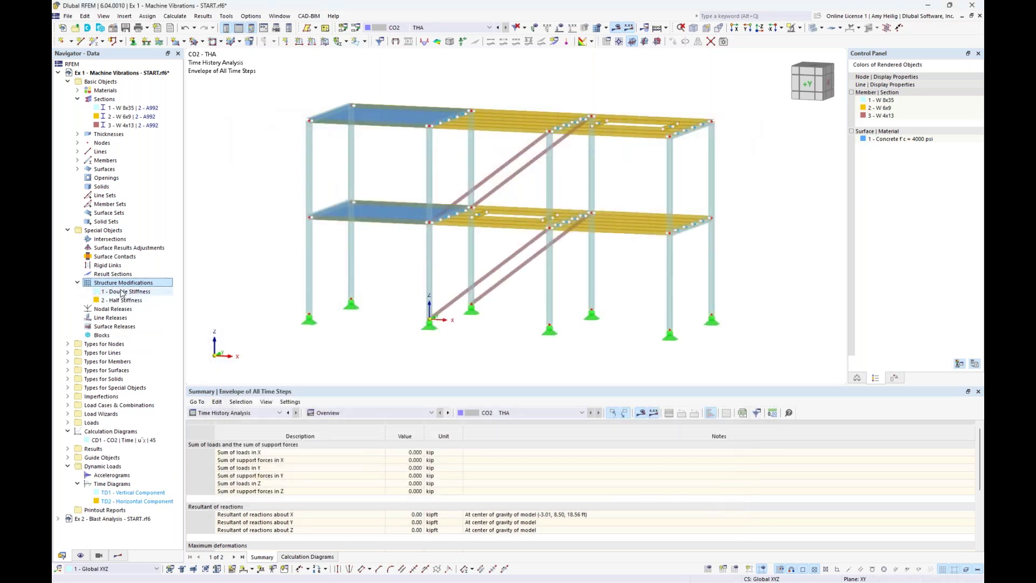
# Copy modal load case LC5 as "Modal - Double" and assign it the structure modification 1 - Double Stiffness.
pyautogui.click(357, 28)
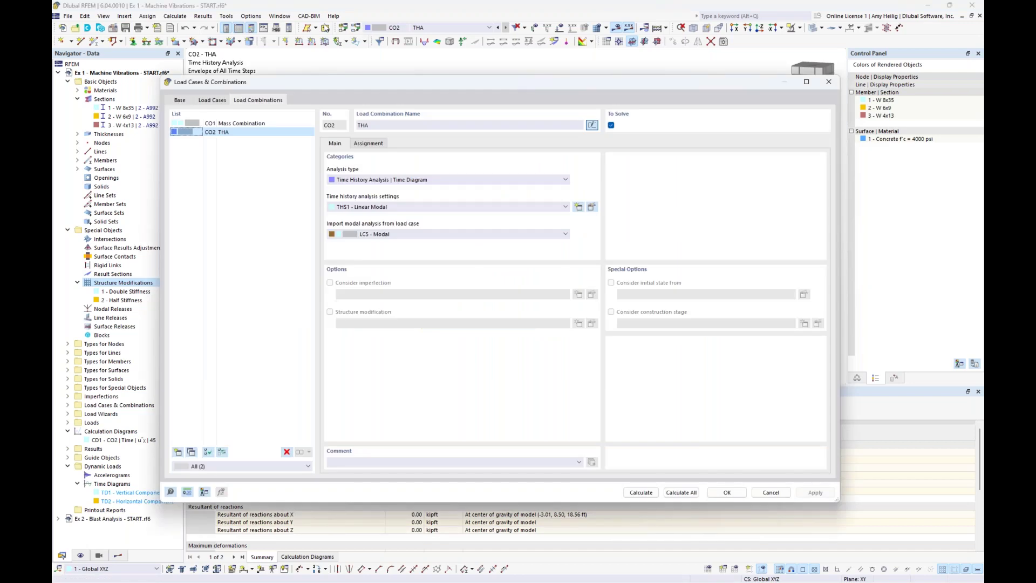
pyautogui.click(211, 101)
pyautogui.click(227, 159)
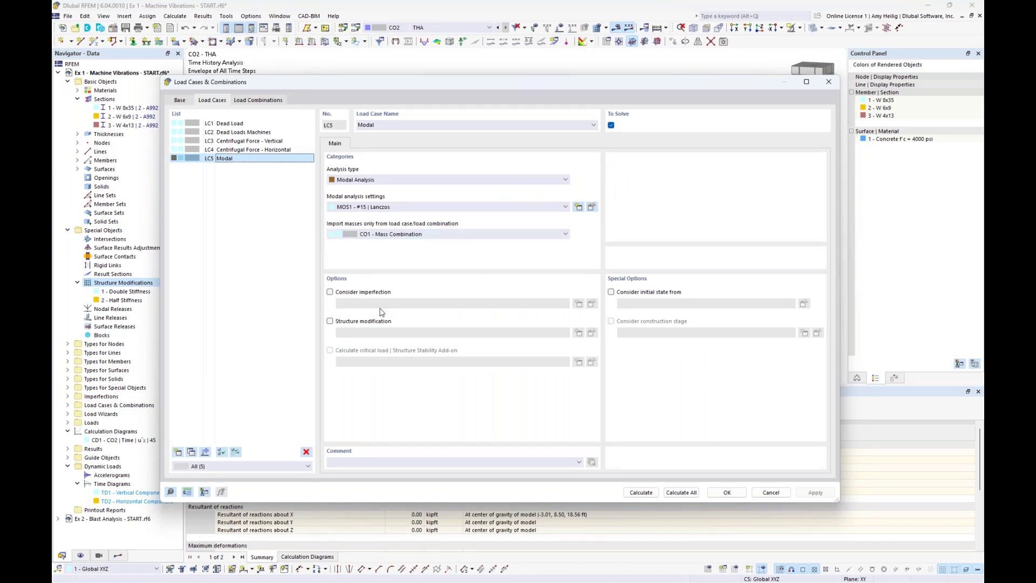
pyautogui.click(191, 452)
pyautogui.click(433, 125)
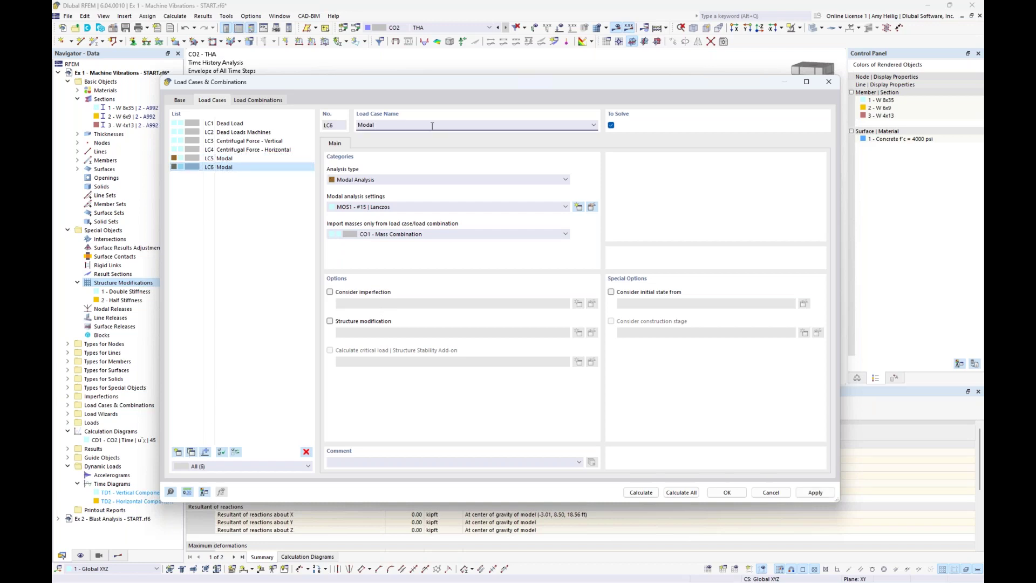
pyautogui.write('- Double')
pyautogui.click(329, 323)
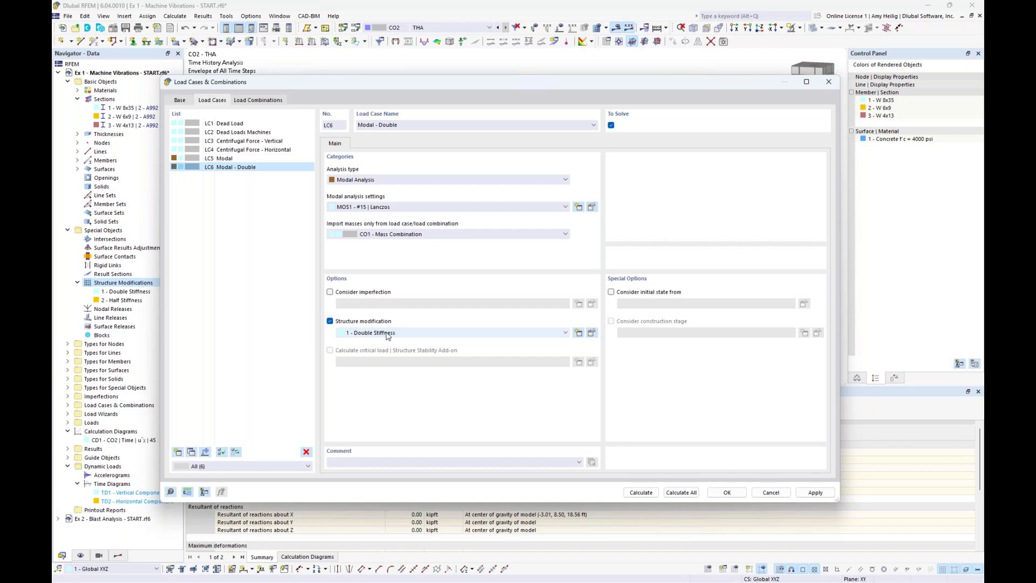
pyautogui.moveTo(494, 85); pyautogui.dragTo(480, 331)
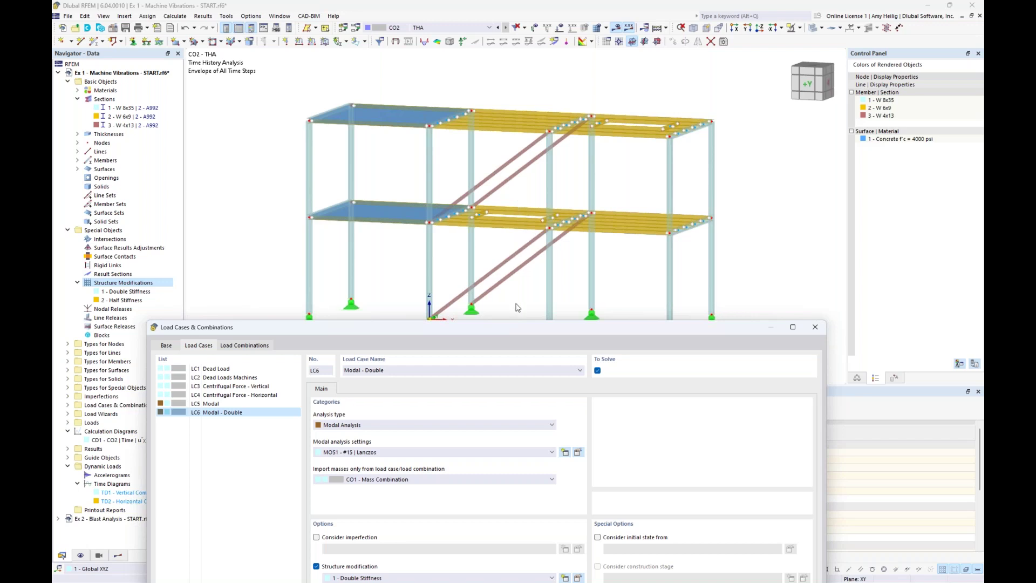
pyautogui.moveTo(515, 327); pyautogui.dragTo(552, 81)
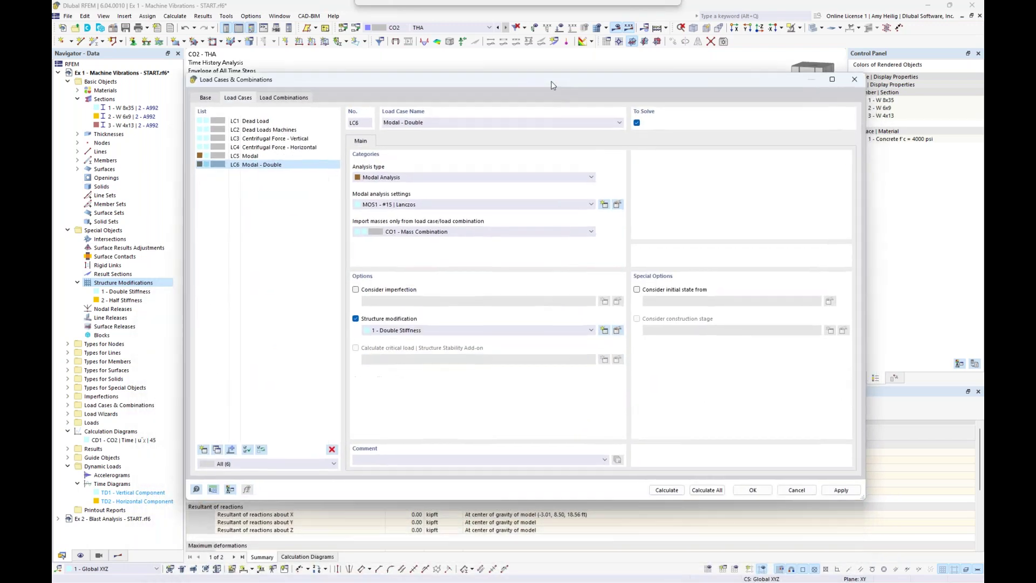
# Copy the Modal - Double load case as "Modal - Half" and assign it the structure modification 2 - Half Stiffness.
pyautogui.click(216, 449)
pyautogui.doubleClick(414, 123)
pyautogui.write('Half')
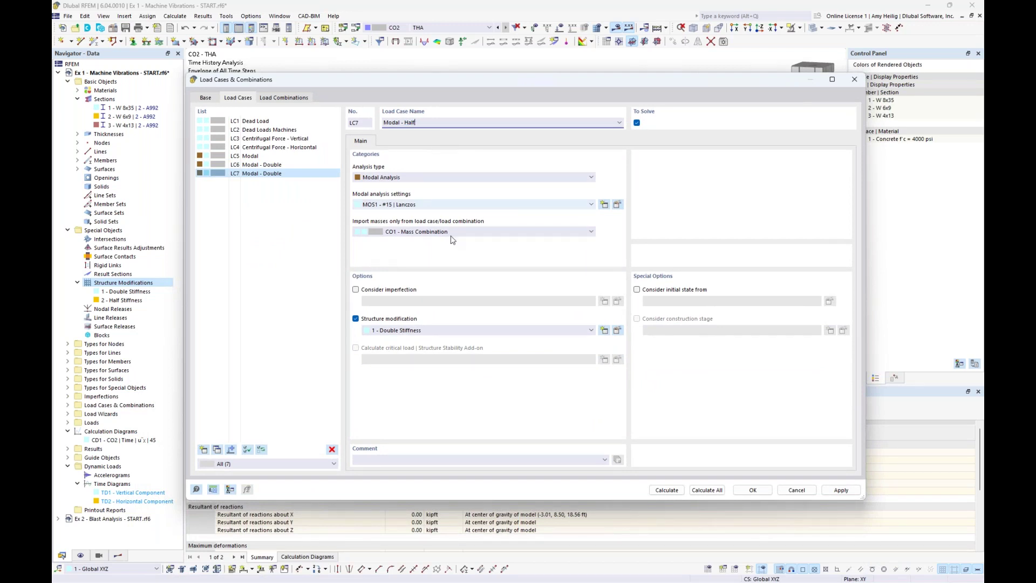
pyautogui.click(425, 332)
pyautogui.click(418, 347)
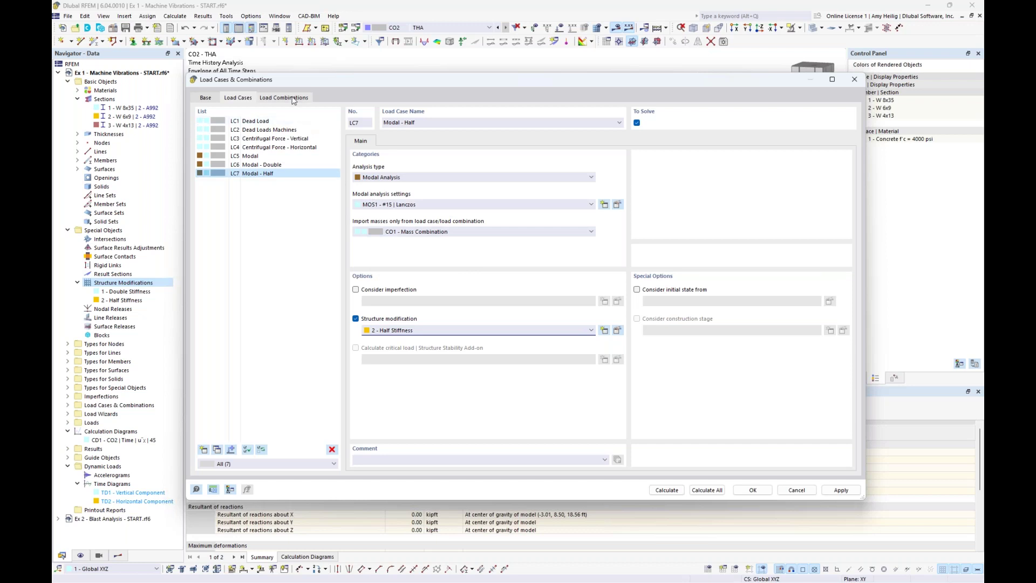
# Copy load combination CO2 as "THA - Double", import its modal analysis from LC6 - Modal - Double, and check its load case assignment.
pyautogui.click(292, 98)
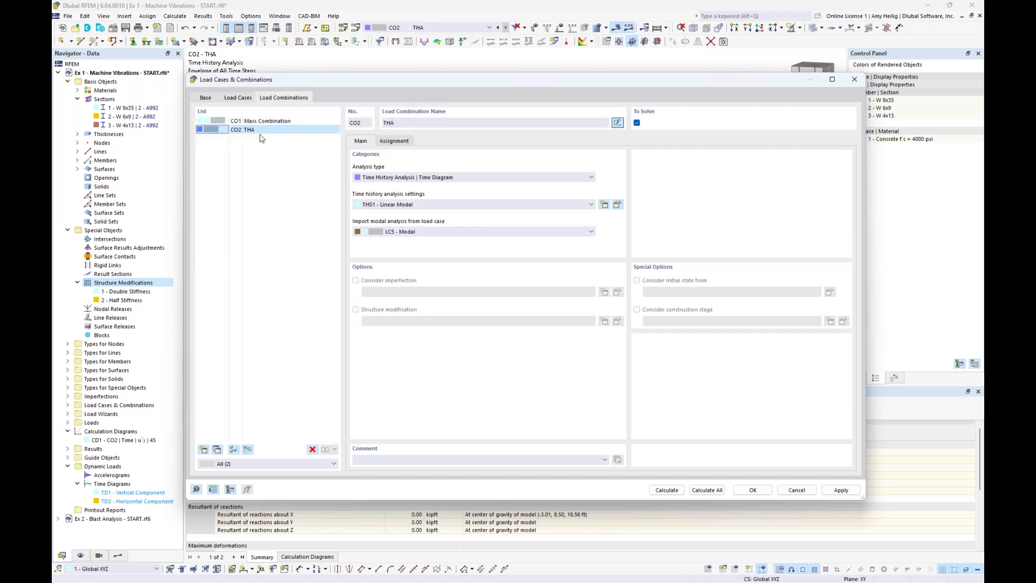
pyautogui.click(218, 449)
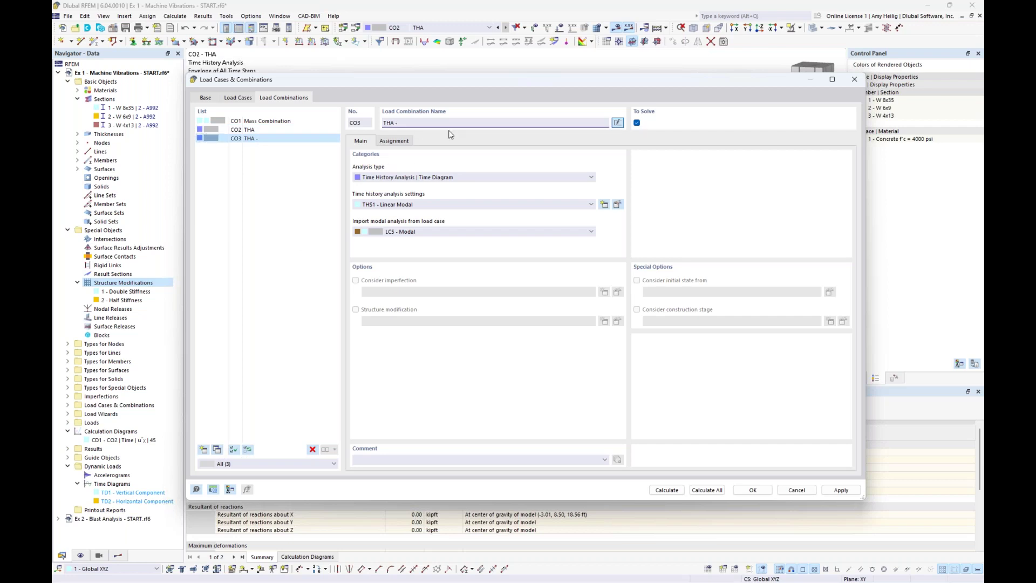
pyautogui.write('- Double')
pyautogui.click(420, 233)
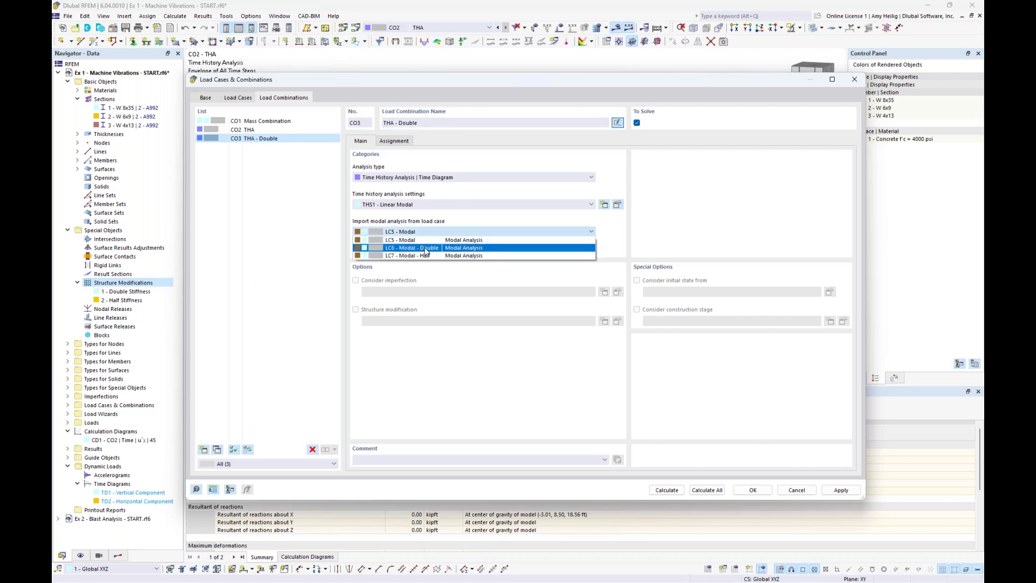
pyautogui.click(427, 249)
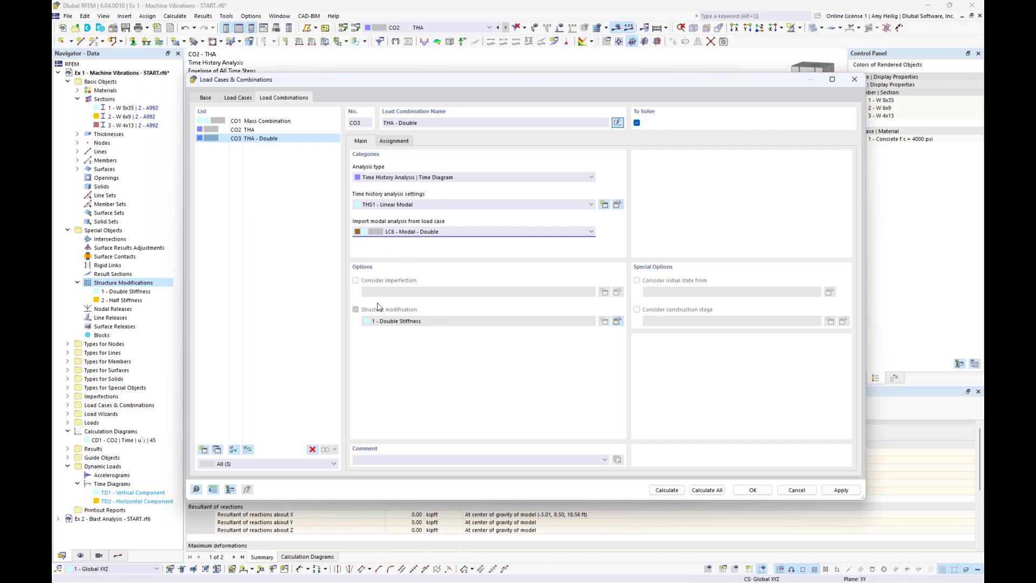
pyautogui.click(399, 142)
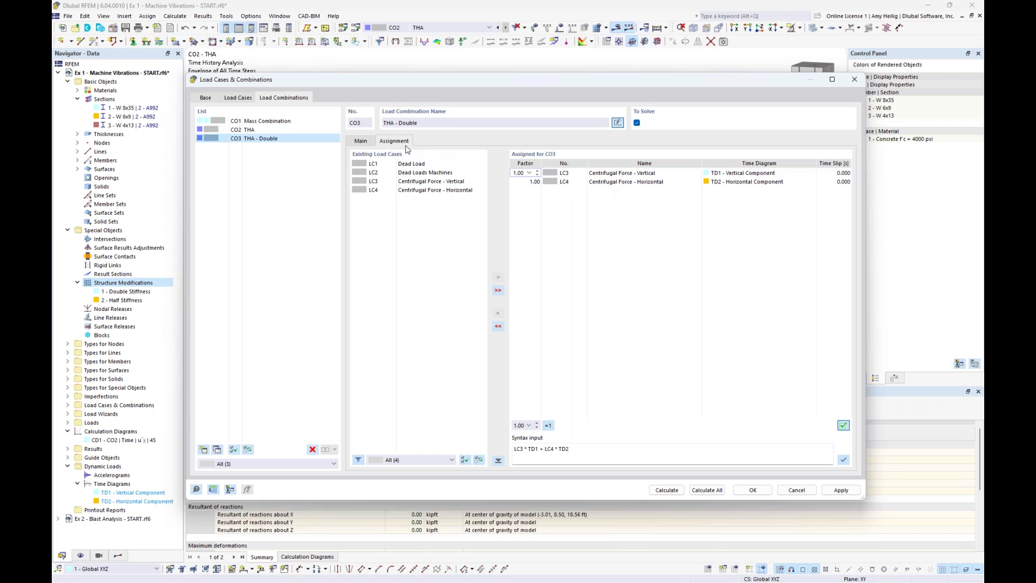
pyautogui.click(363, 142)
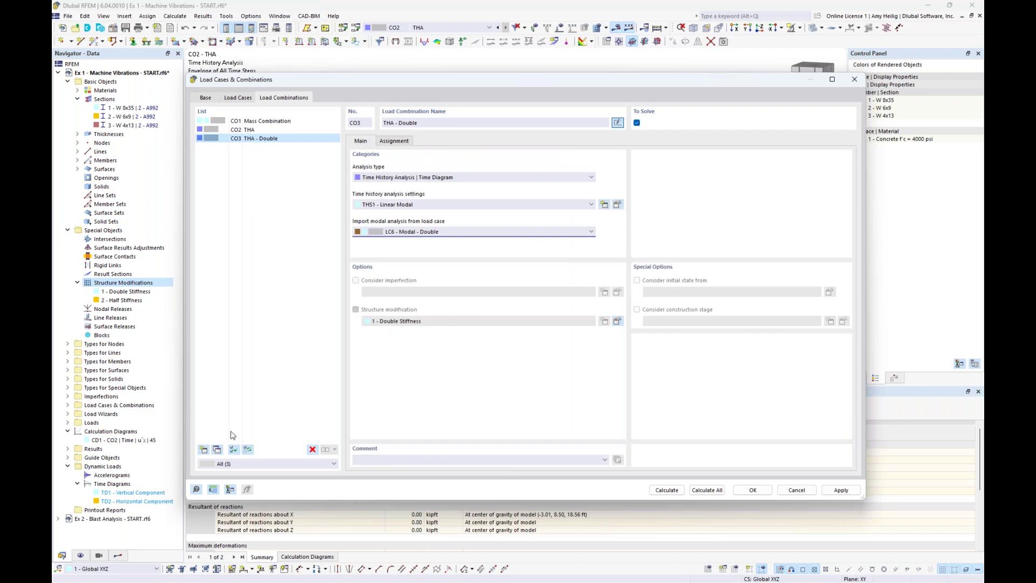
# Copy the THA - Double combination as "THA - Half" and import its modal analysis from LC7 - Modal - Half.
pyautogui.click(217, 449)
pyautogui.doubleClick(408, 123)
pyautogui.write('Half')
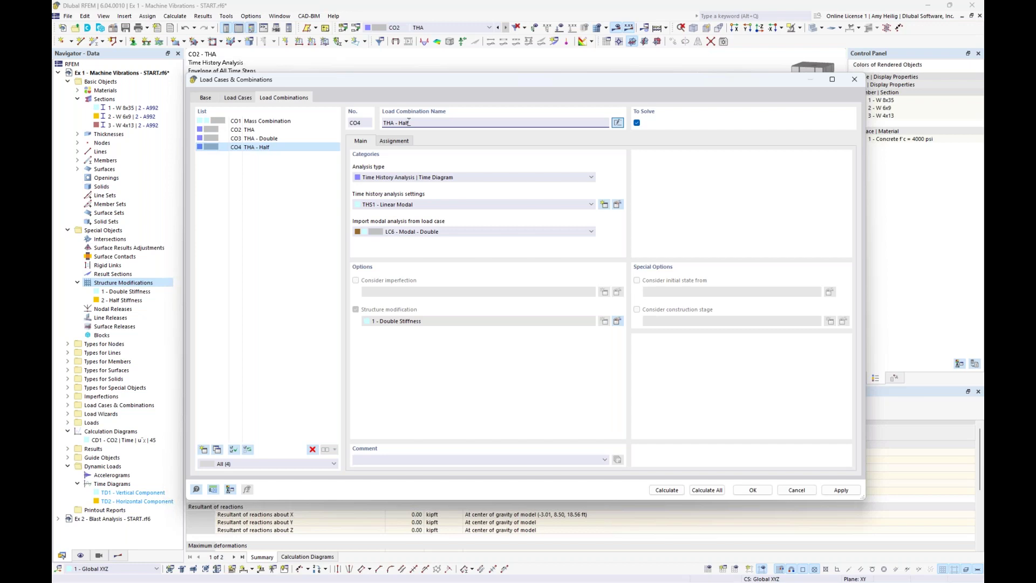
pyautogui.click(439, 232)
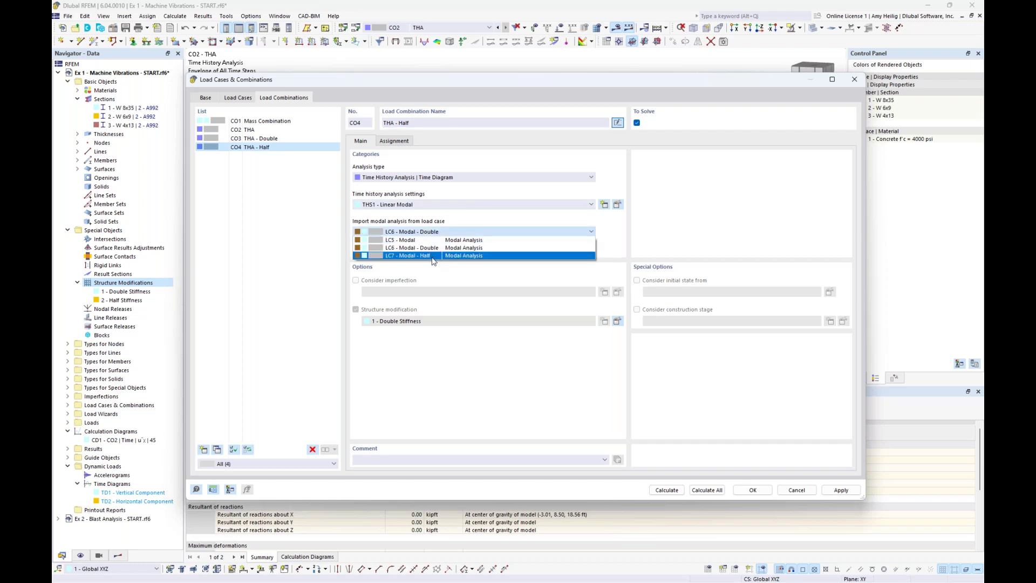
pyautogui.click(431, 256)
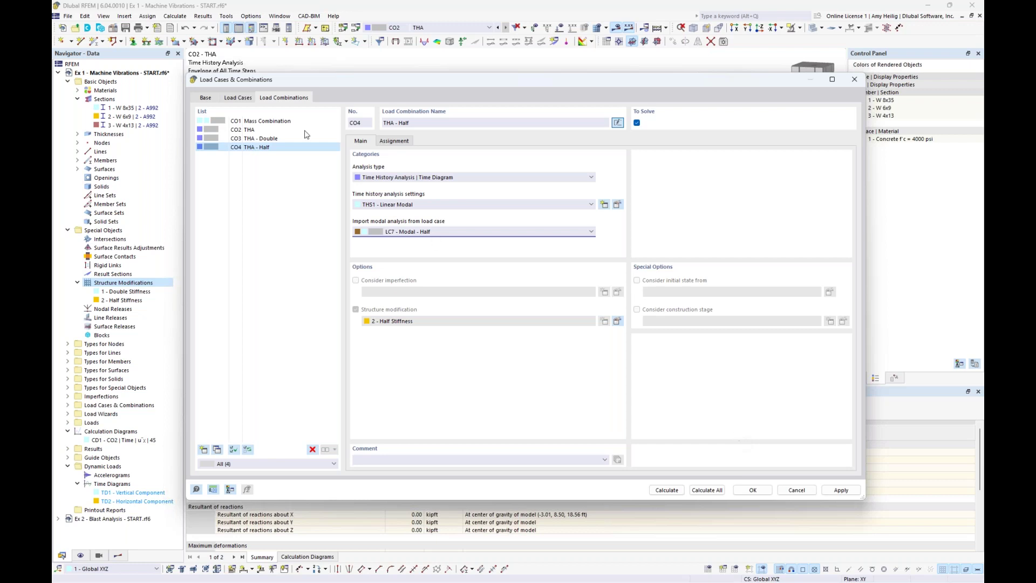
# Select load combination CO3 THA - Double and calculate all load cases and combinations.
pyautogui.click(279, 140)
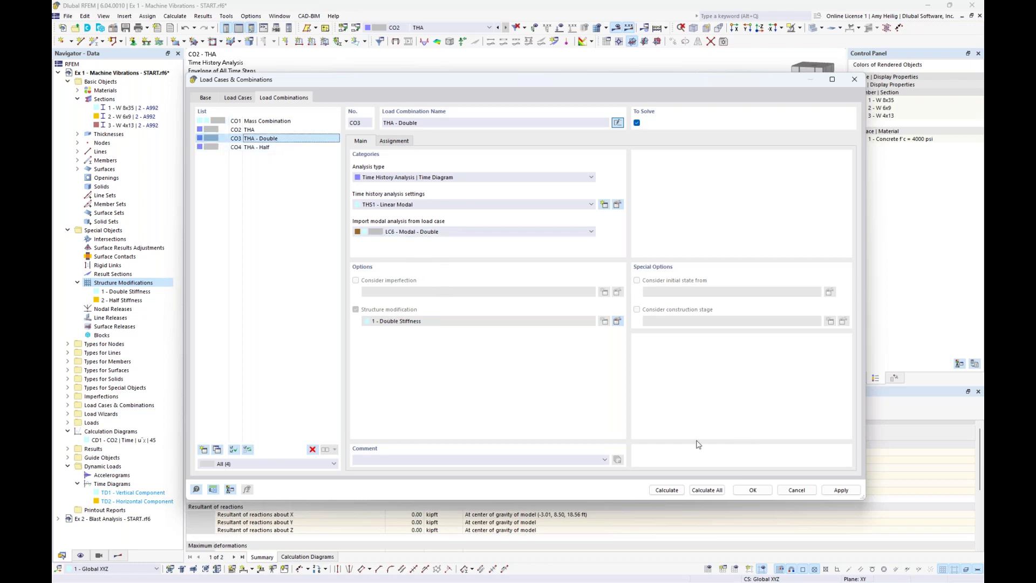
pyautogui.click(707, 490)
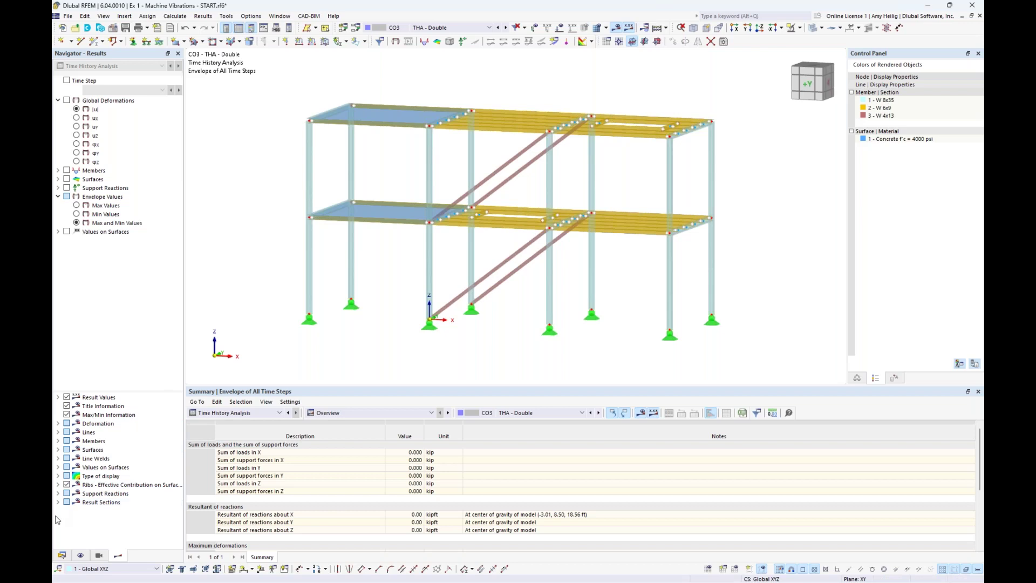
# Copy the node 45 acceleration calculation diagram CD1 and set the copy's load combination to CO3 - THA - Double.
pyautogui.click(62, 555)
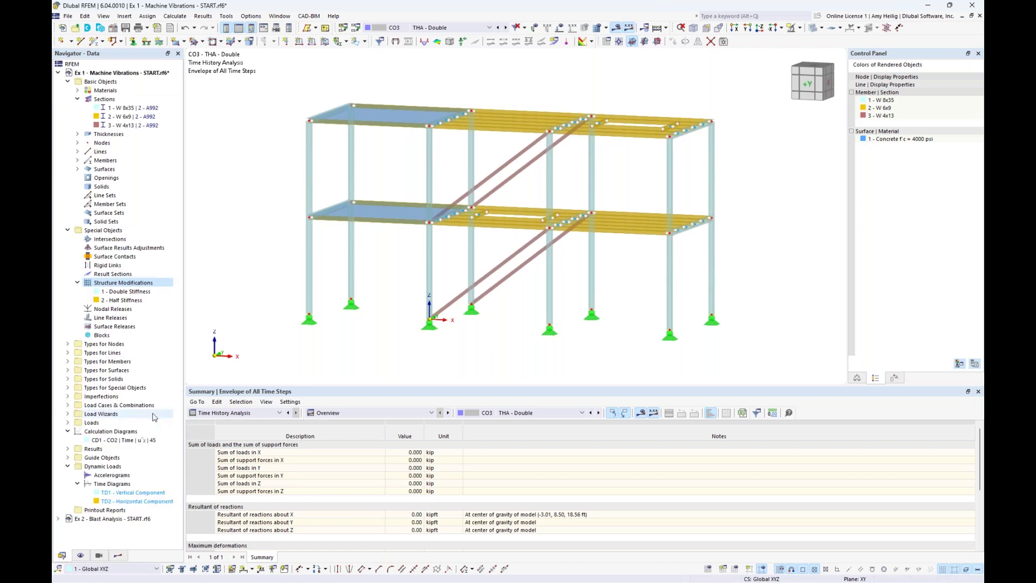
pyautogui.doubleClick(126, 441)
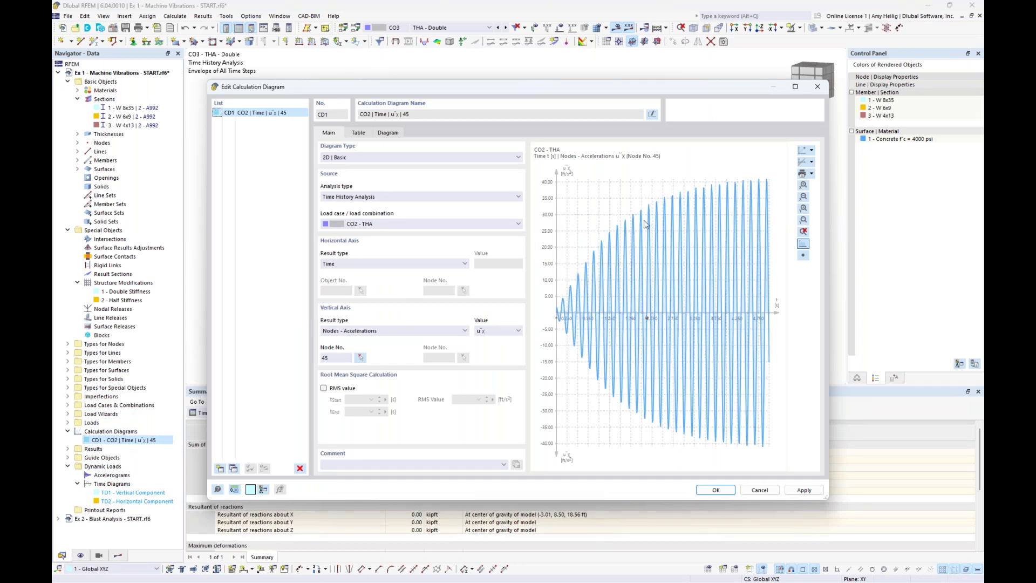
pyautogui.click(451, 224)
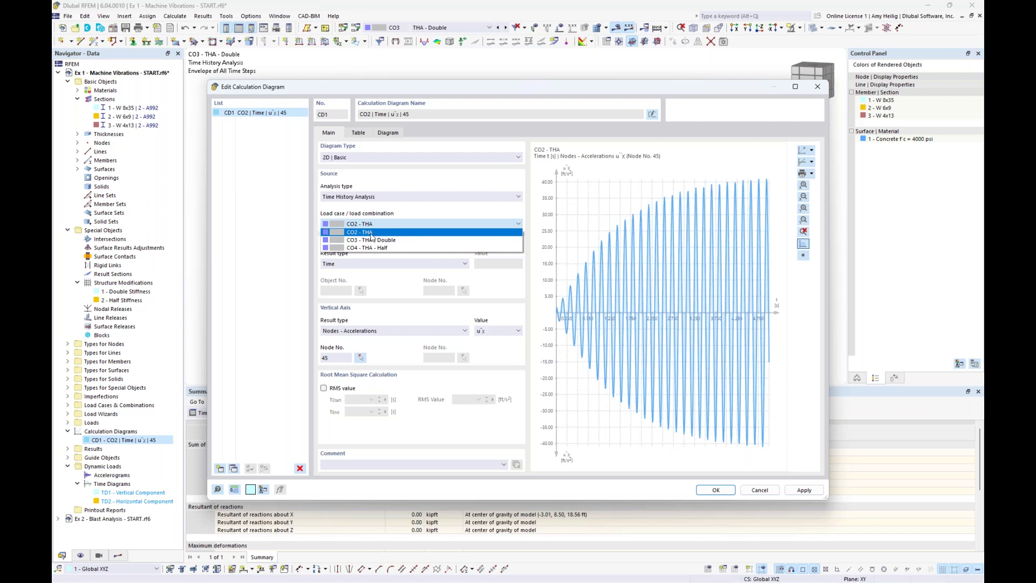
pyautogui.click(459, 186)
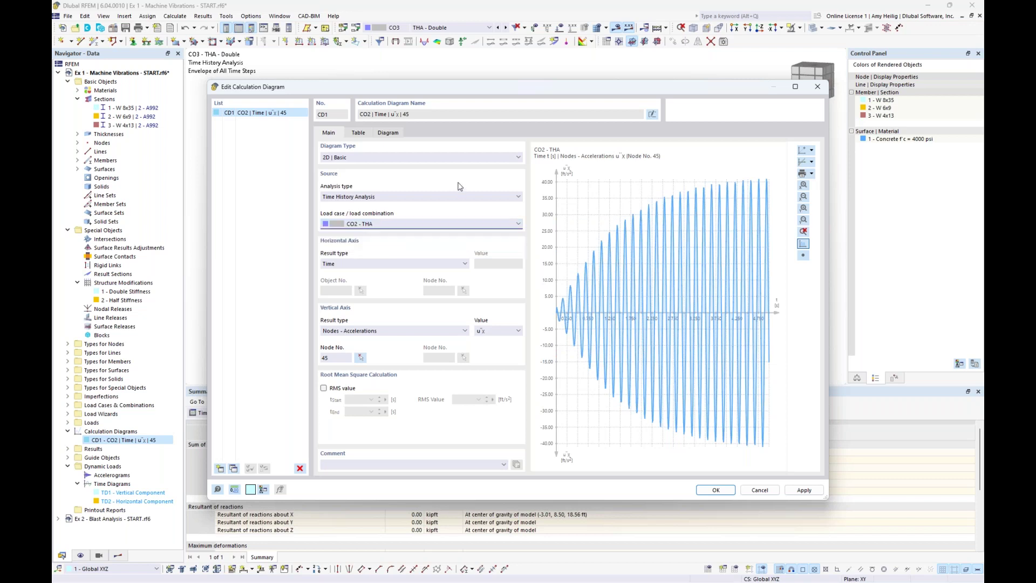
pyautogui.click(233, 467)
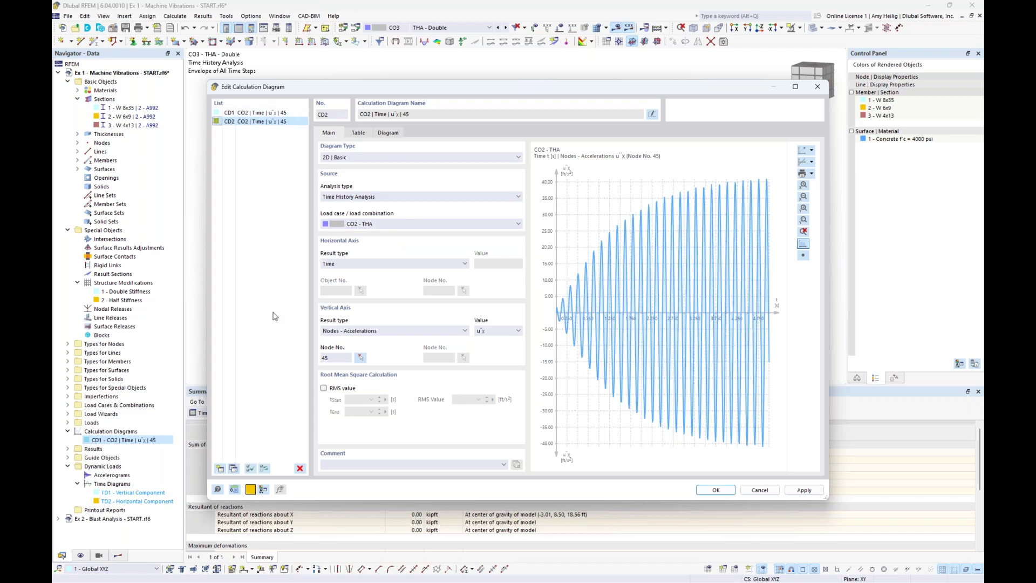
pyautogui.click(387, 224)
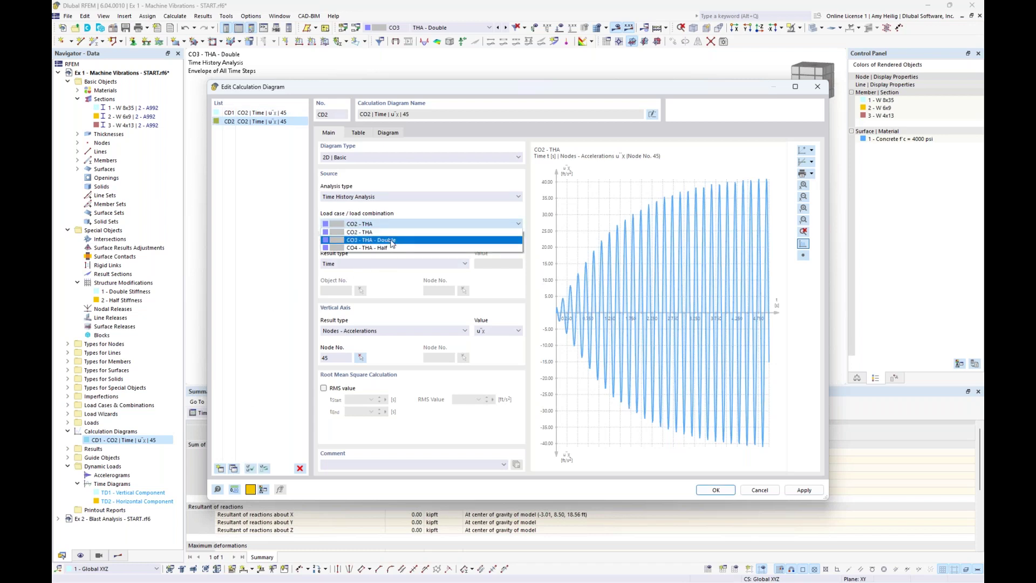
pyautogui.click(392, 240)
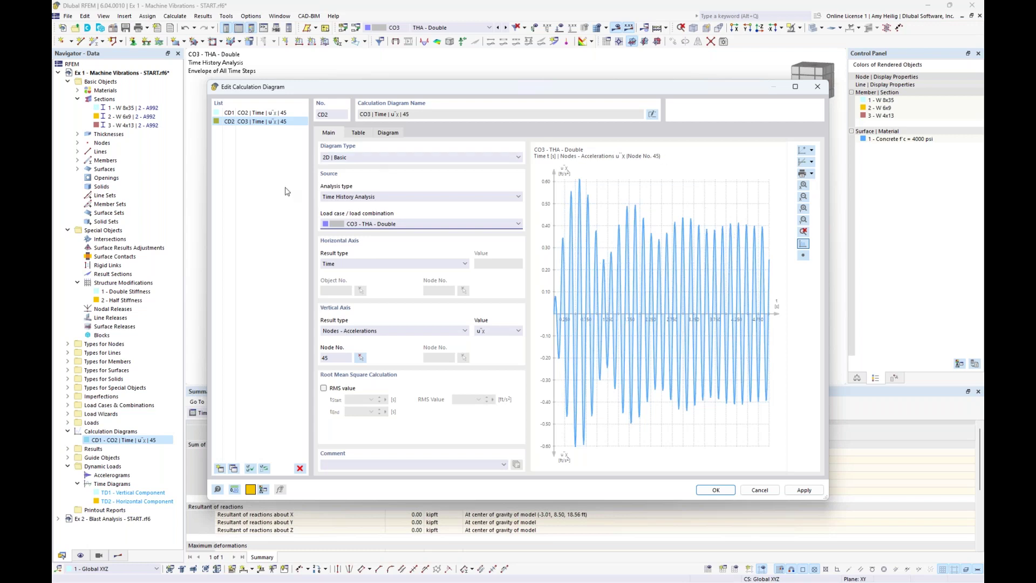
# Copy diagram CD2, set the new diagram's load combination to CO4 - THA - Half, and save the calculation diagrams.
pyautogui.click(235, 469)
pyautogui.click(385, 225)
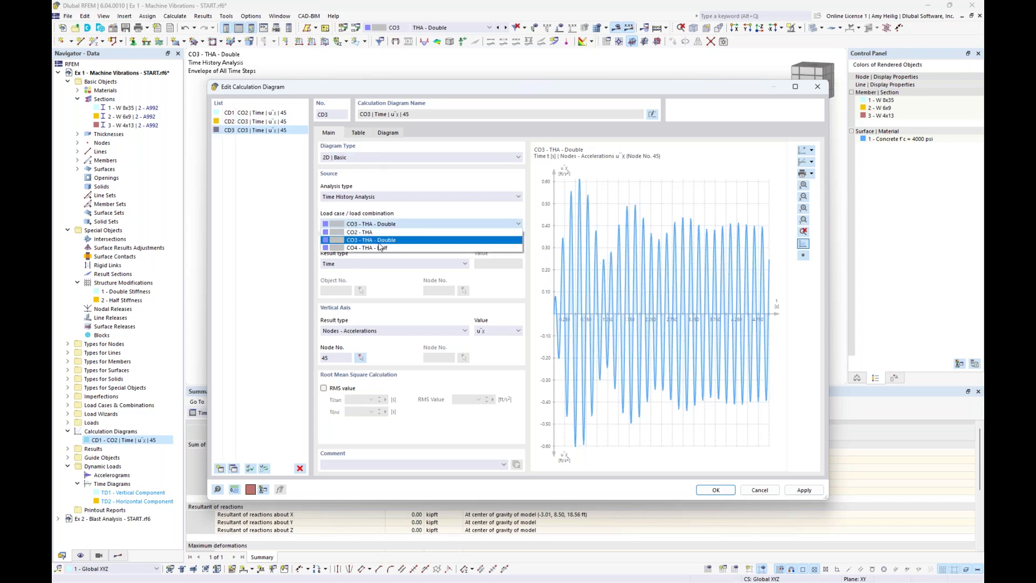
pyautogui.click(380, 247)
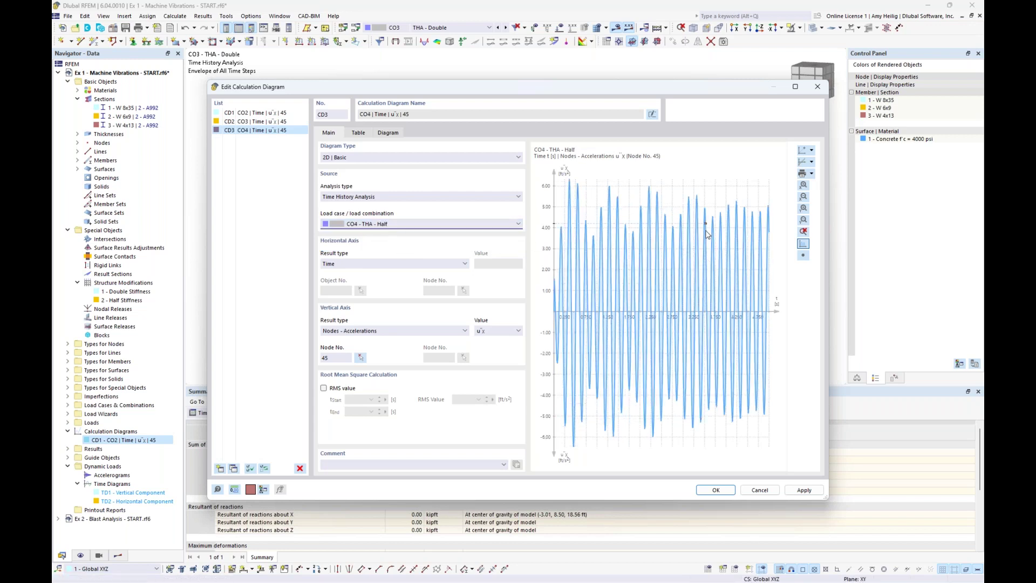
pyautogui.moveTo(698, 85); pyautogui.dragTo(677, 332)
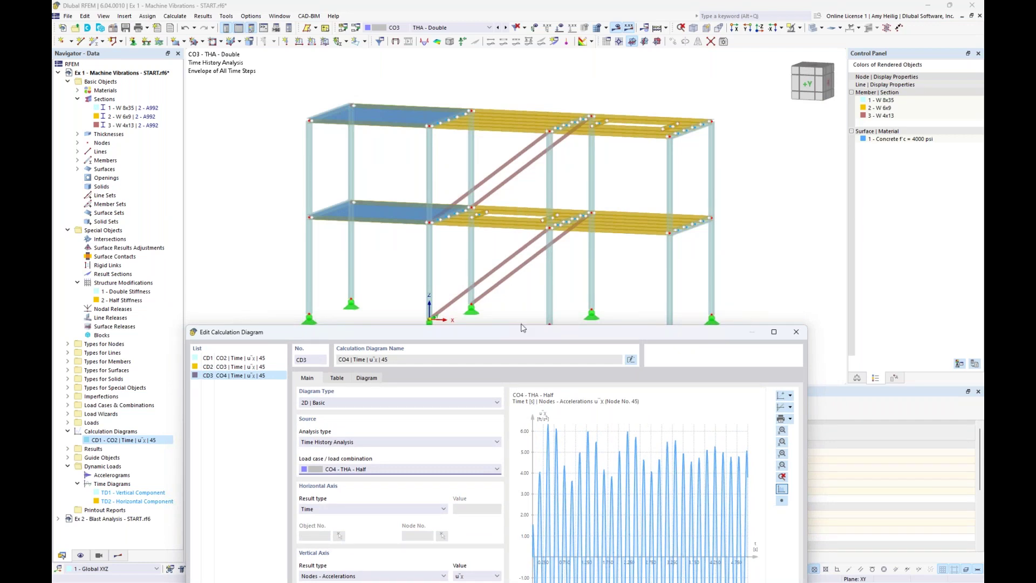
pyautogui.moveTo(519, 334); pyautogui.dragTo(547, 110)
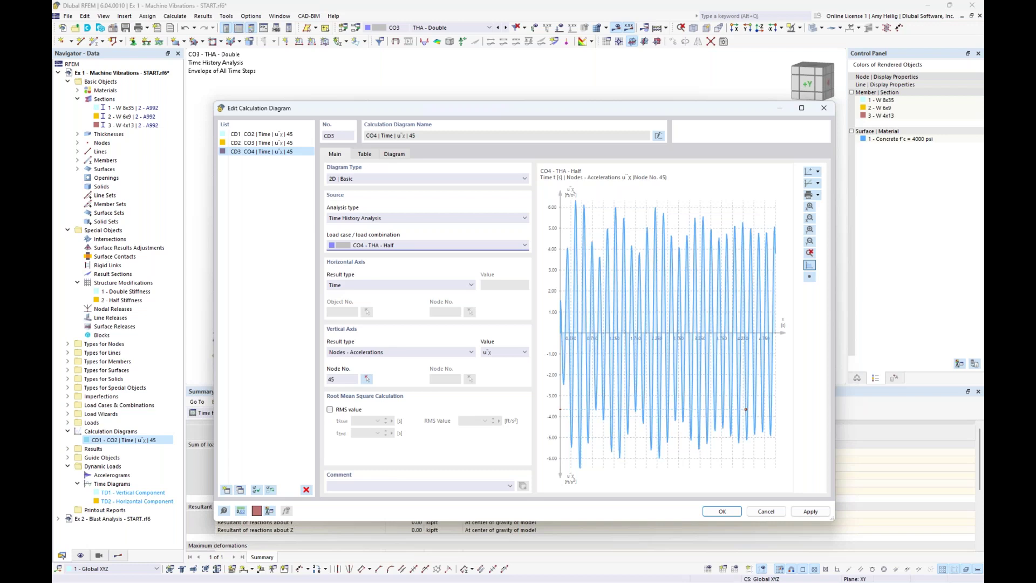
pyautogui.click(723, 511)
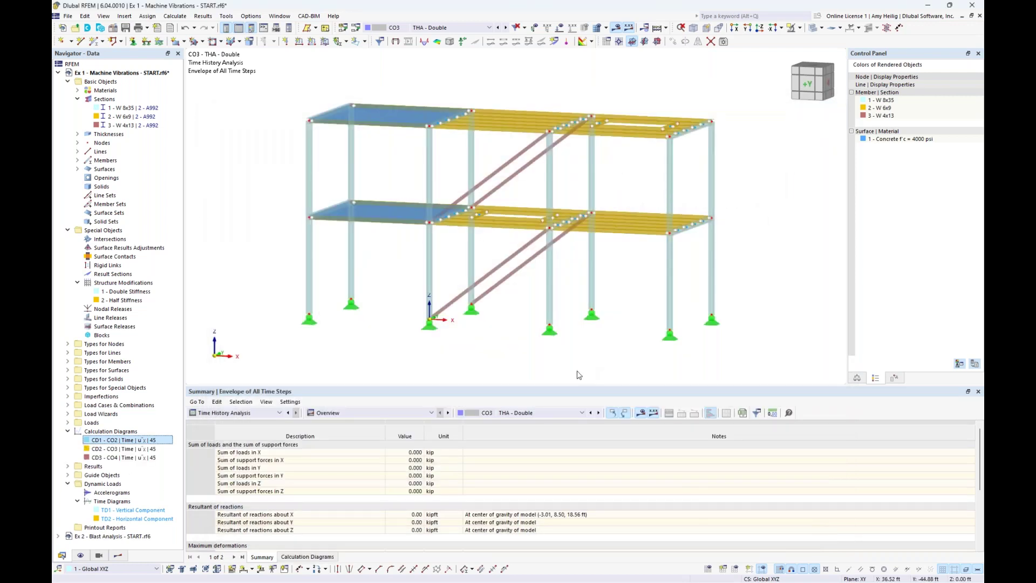
# Highlight the braces that use section 3 - W 4x13 in the model, and clear the selection.
pyautogui.click(130, 126)
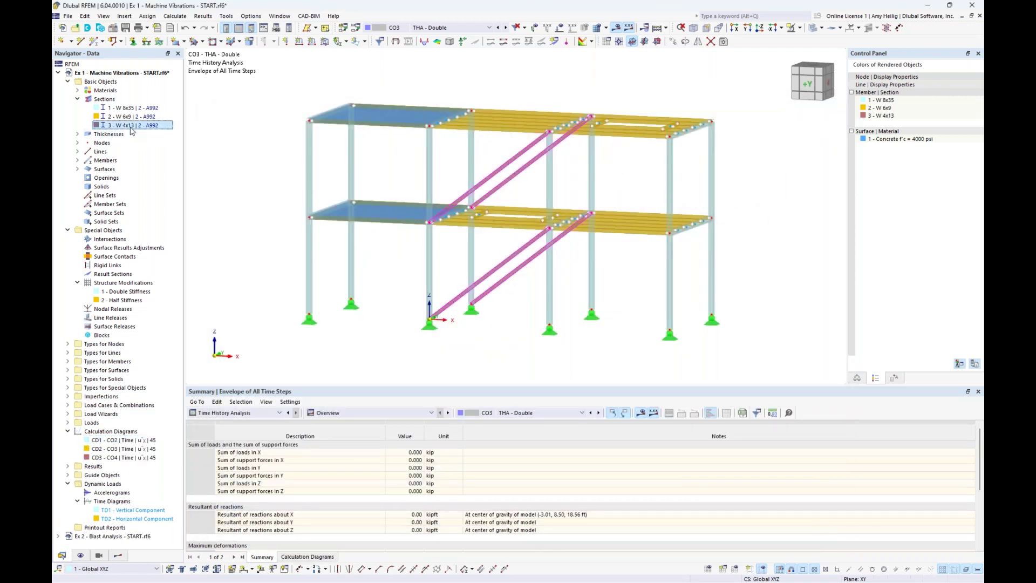
pyautogui.moveTo(506, 280)
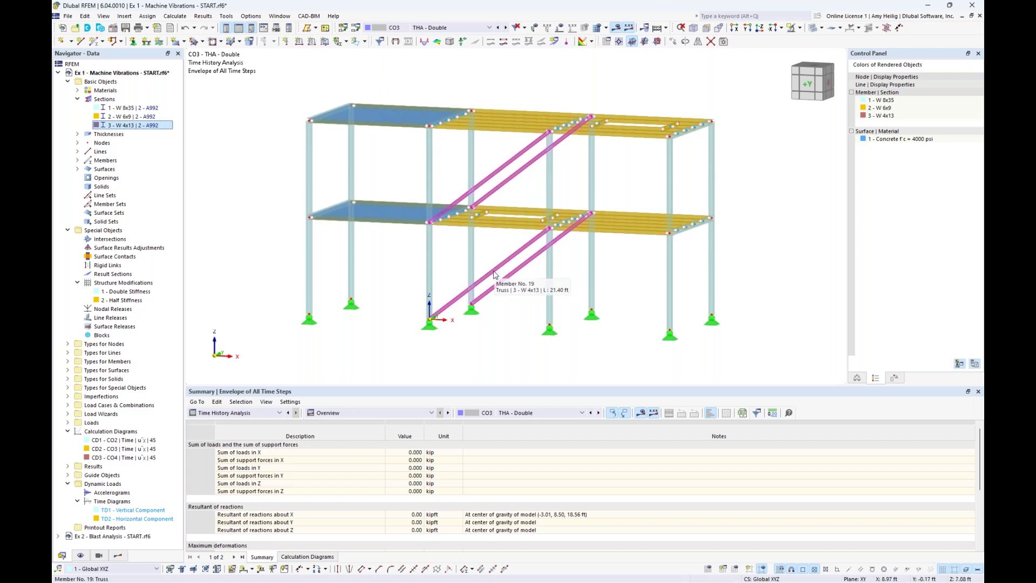
pyautogui.click(499, 245)
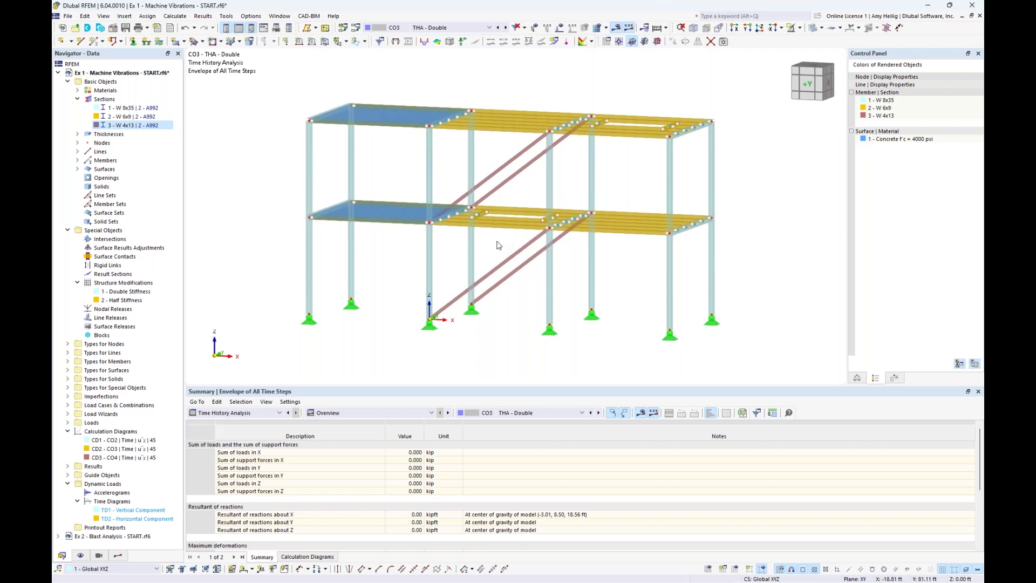
# Switch to the PowerPoint slide show and advance to the Example 2: Blast Analysis slide.
pyautogui.press('super+Tab')
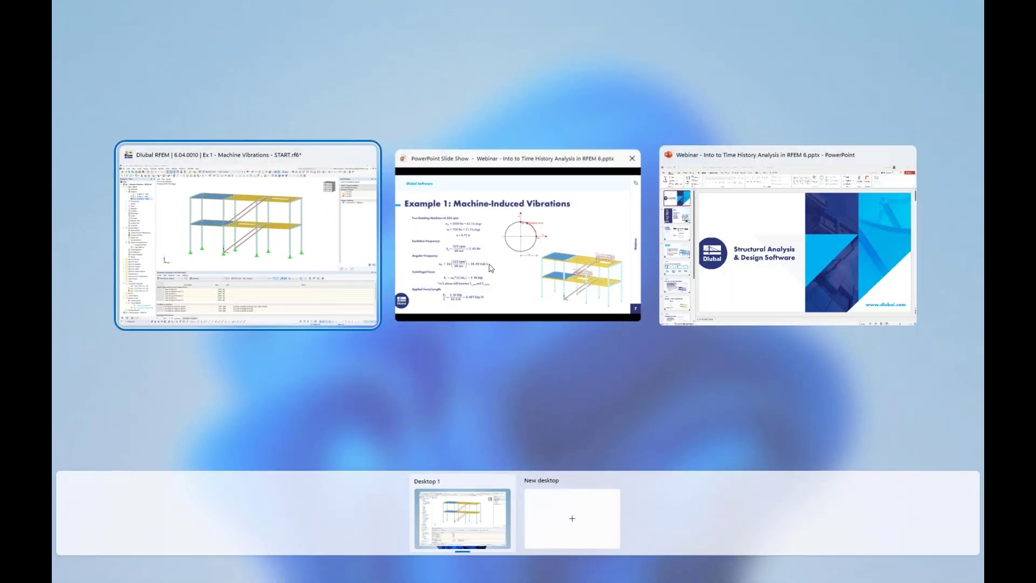
pyautogui.click(491, 268)
pyautogui.press('Right')
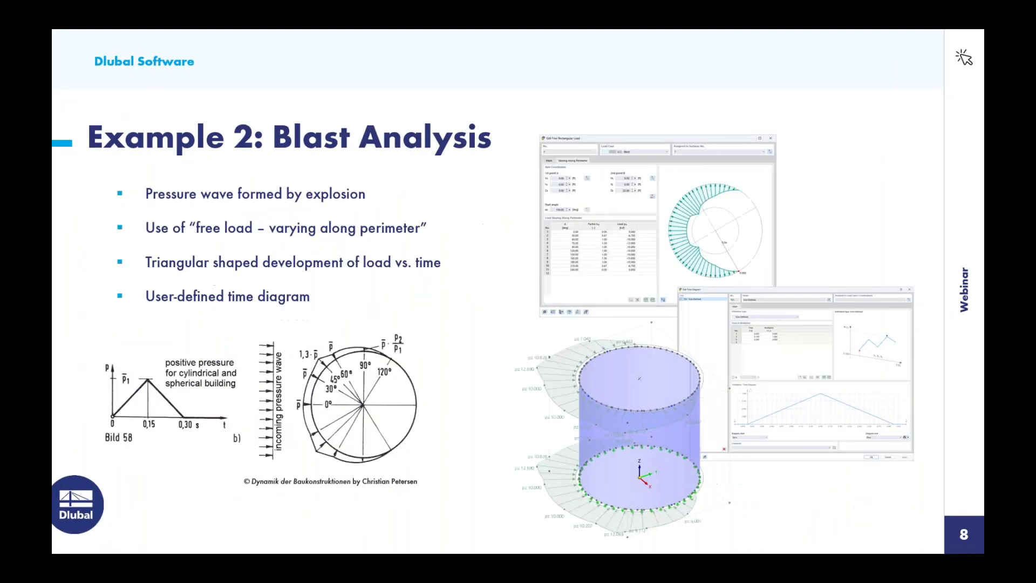
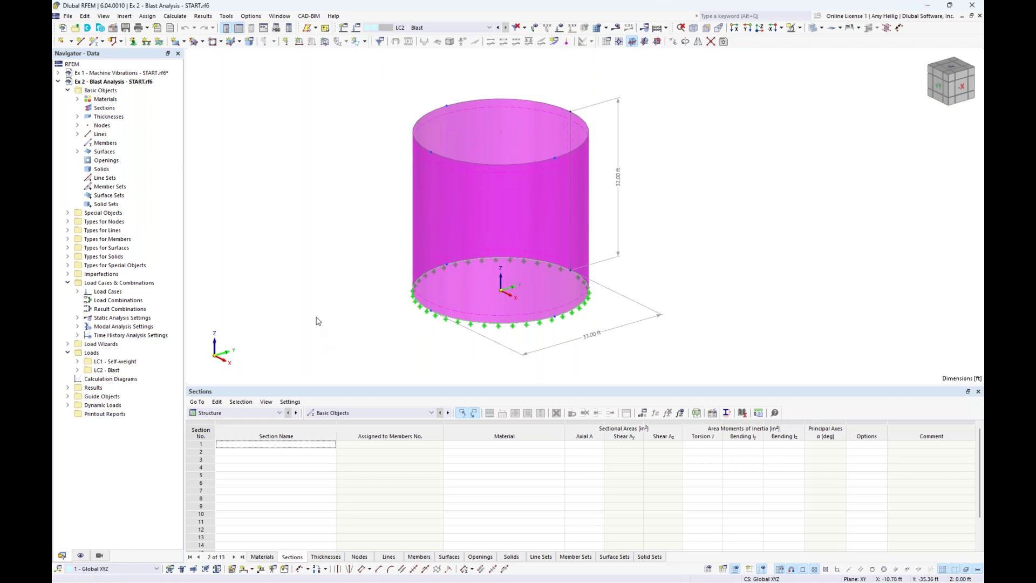
# Review load cases LC1 Self-weight and LC2 Blast on the cylindrical tank with load display turned on.
pyautogui.click(352, 176)
pyautogui.click(452, 28)
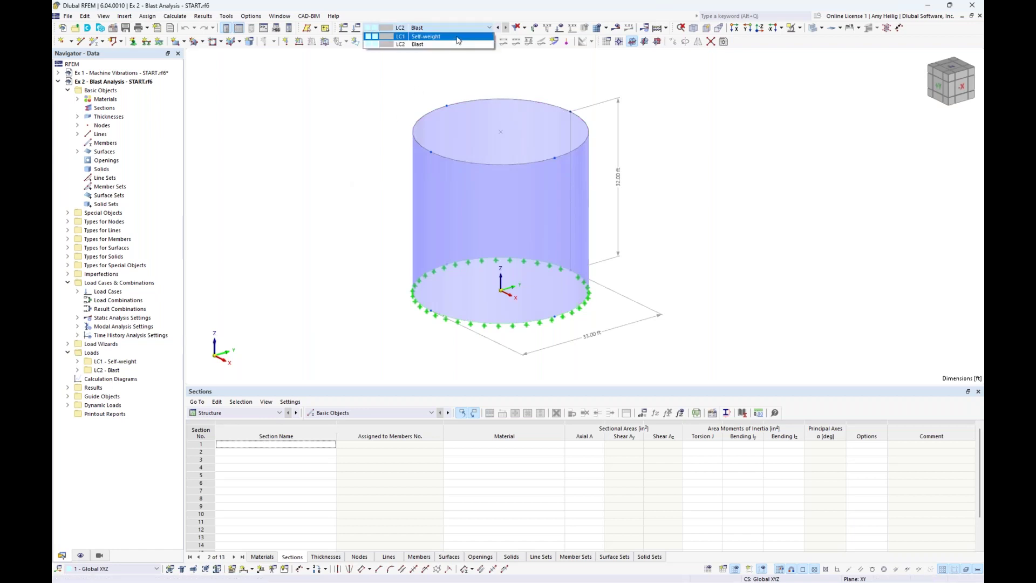
pyautogui.click(456, 37)
pyautogui.click(559, 33)
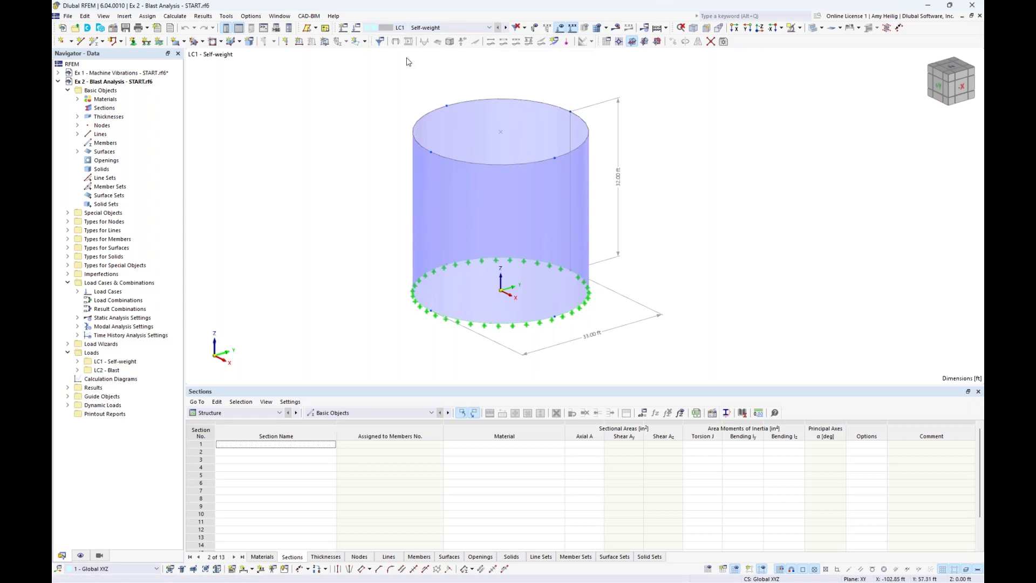
pyautogui.click(506, 27)
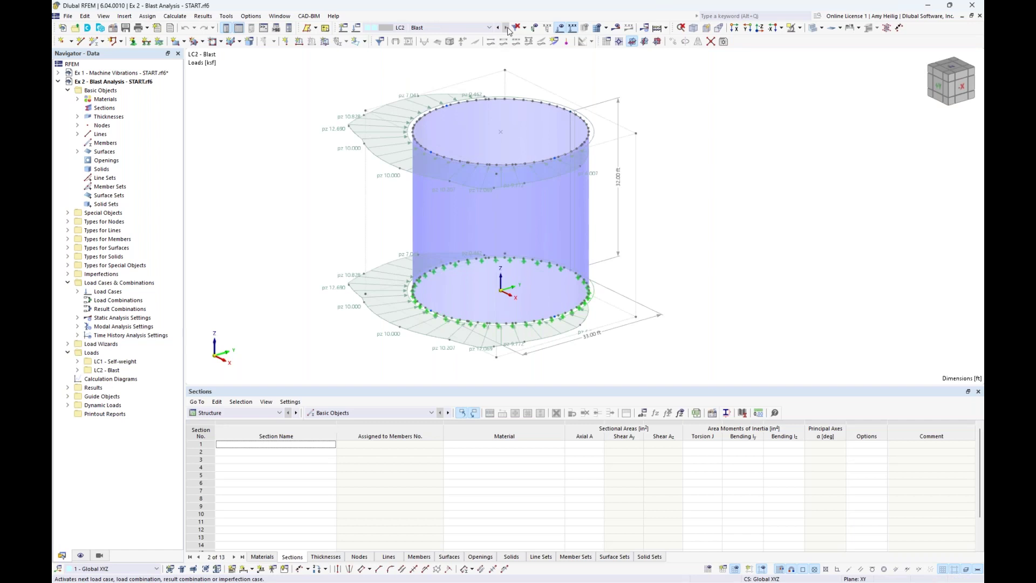
pyautogui.moveTo(677, 163); pyautogui.dragTo(702, 166, button='middle')
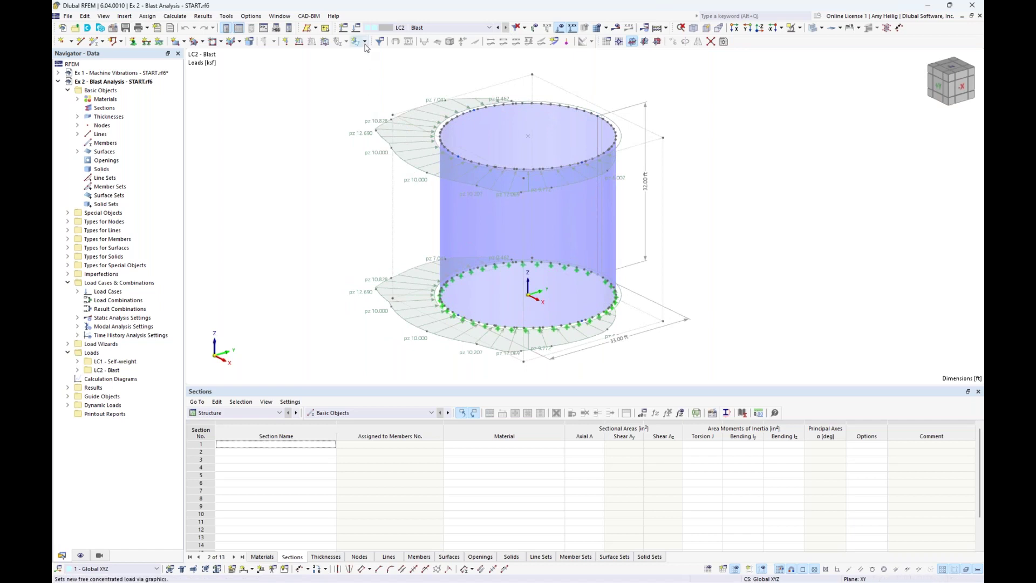
# Open the blast load case's existing free rectangular load and examine its distribution options, location and load magnitude.
pyautogui.click(365, 42)
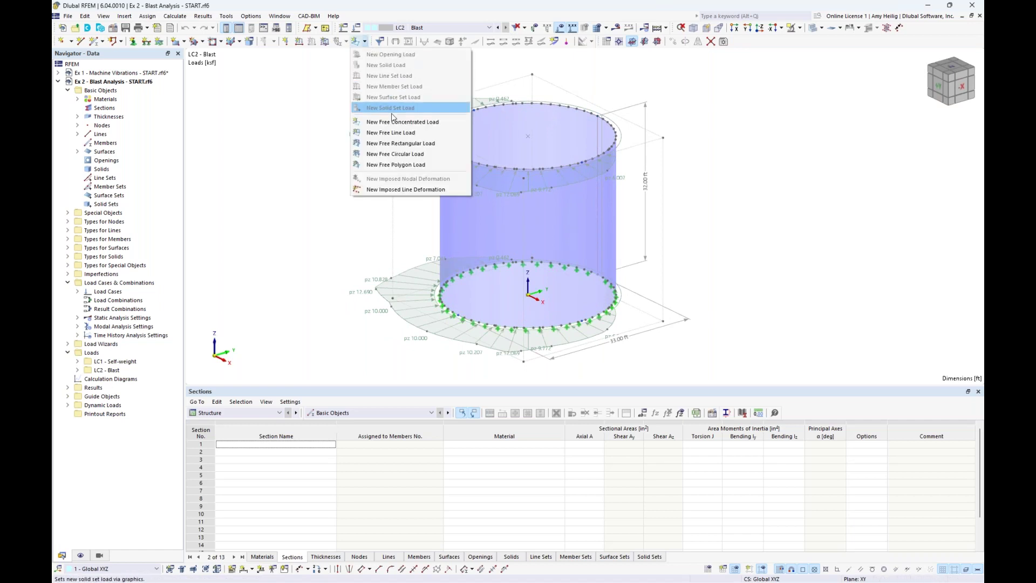
pyautogui.click(396, 144)
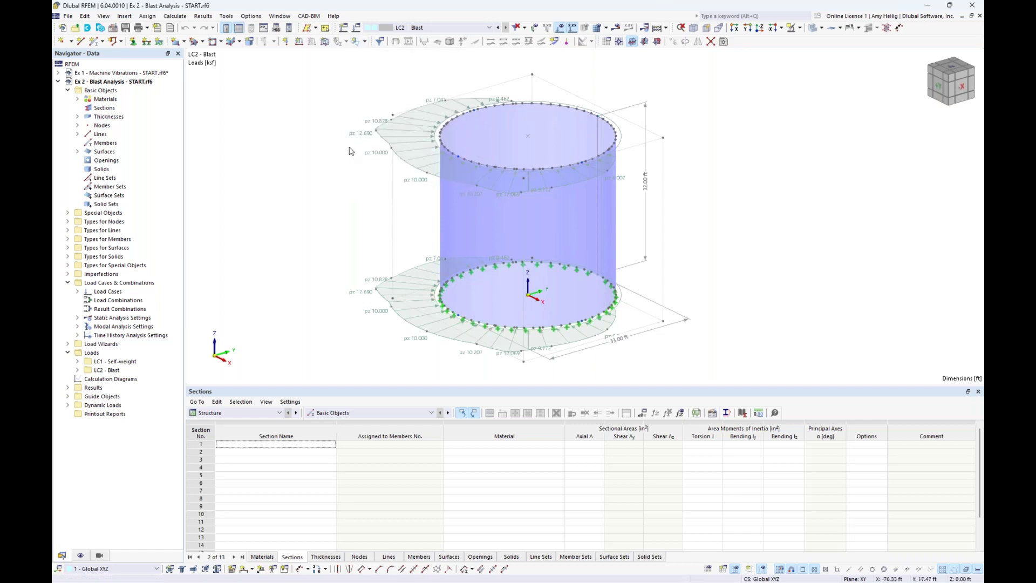
pyautogui.doubleClick(392, 130)
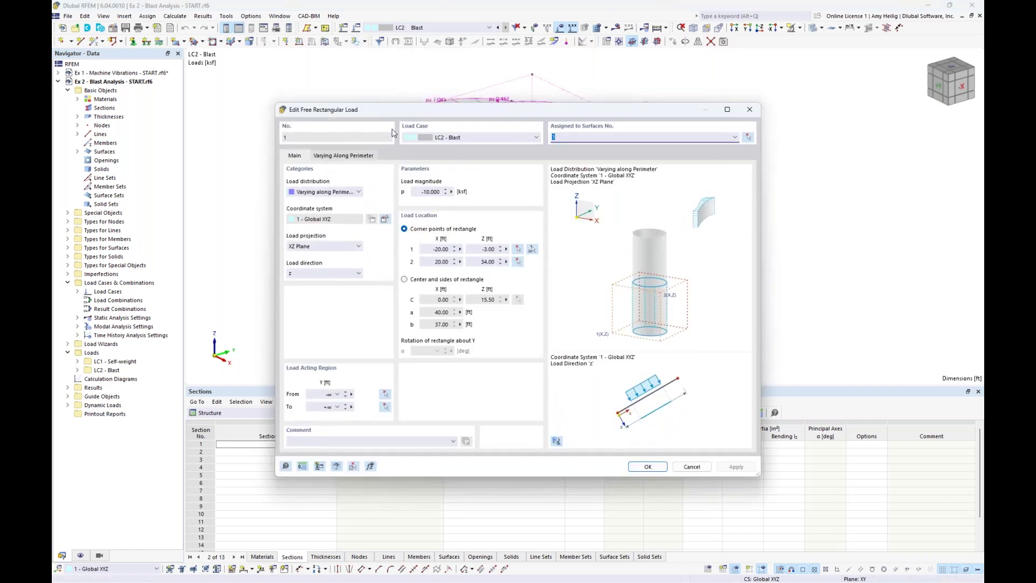
pyautogui.click(328, 193)
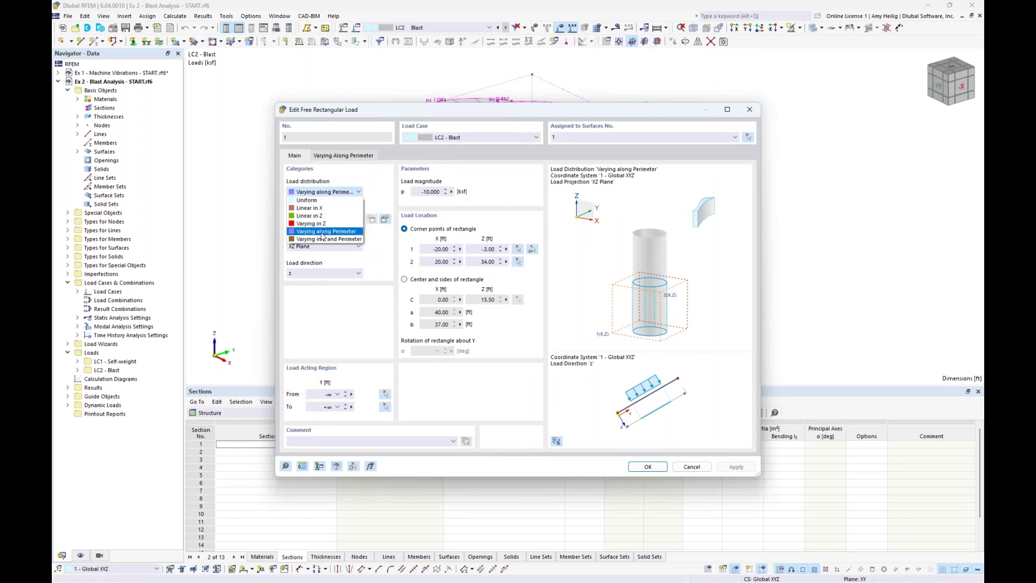
pyautogui.click(385, 199)
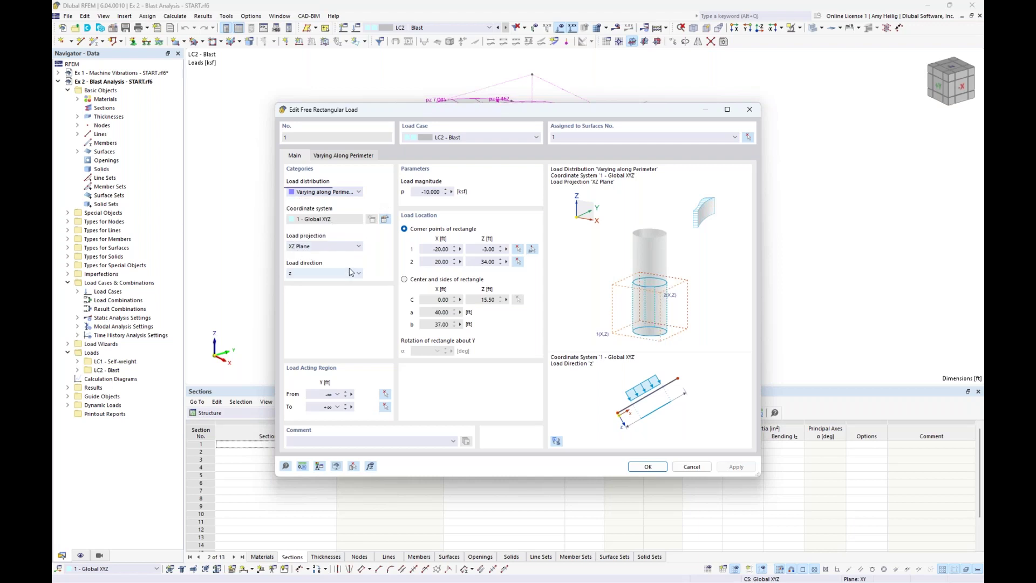
pyautogui.moveTo(470, 110); pyautogui.dragTo(448, 268)
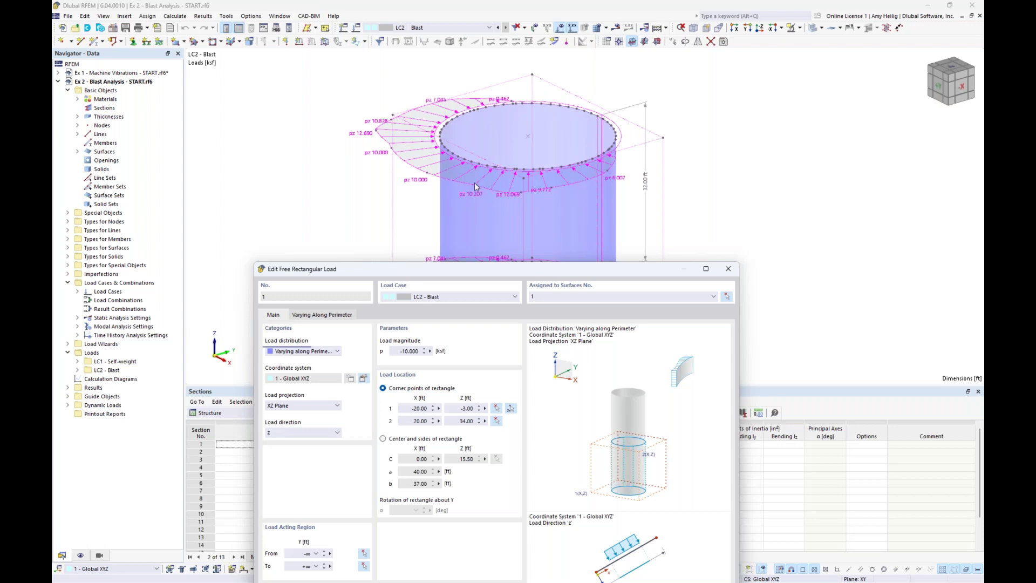
pyautogui.moveTo(418, 270); pyautogui.dragTo(423, 103)
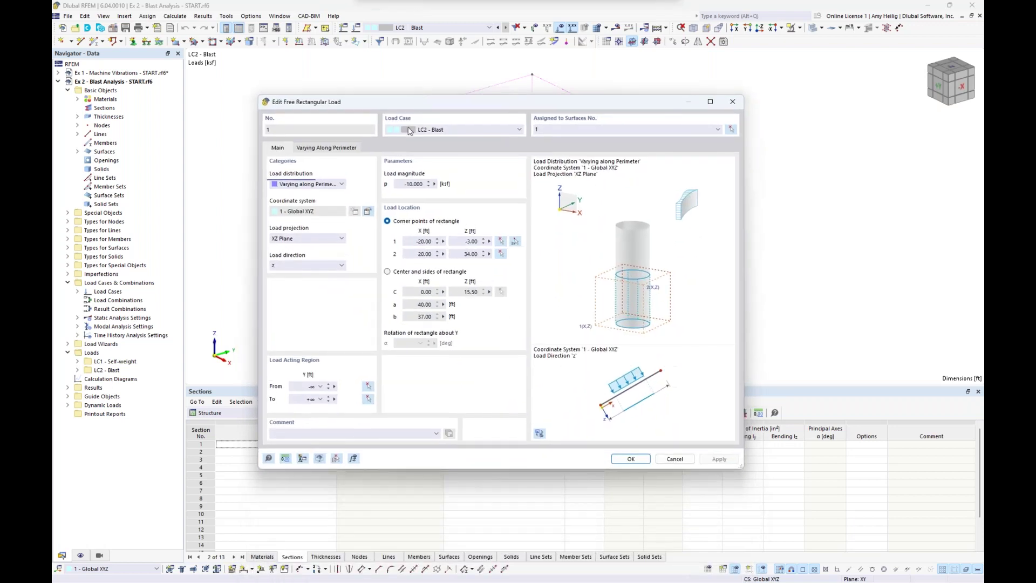
pyautogui.click(402, 184)
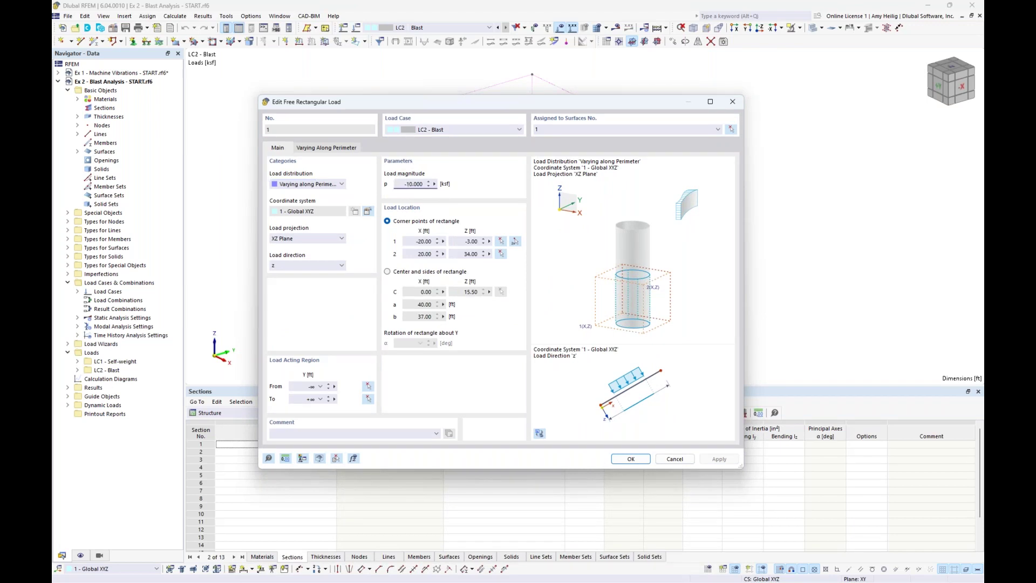
# Examine the blast load's variation along the perimeter, comparing its angles and factors with the base load magnitude.
pyautogui.click(322, 149)
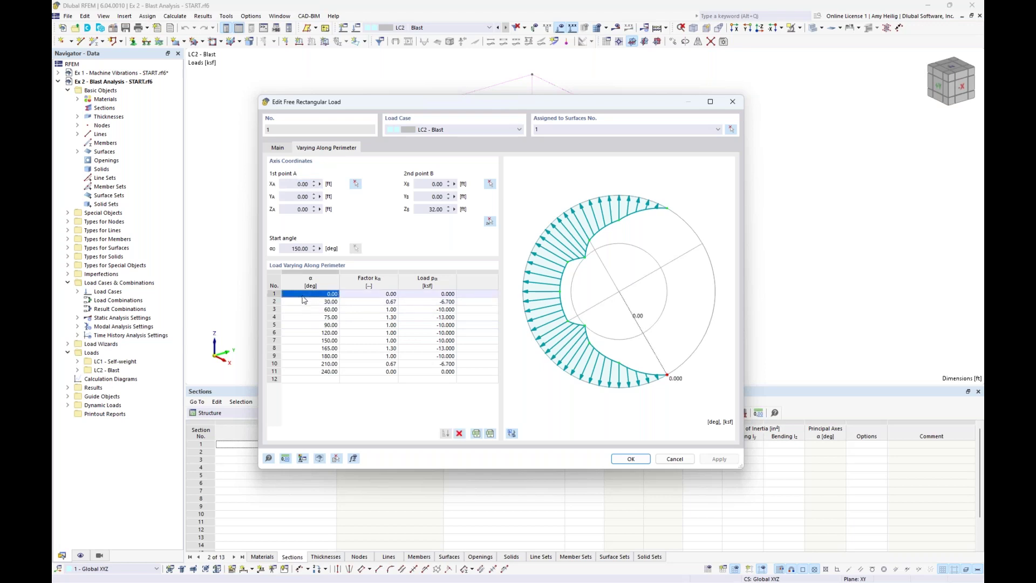
pyautogui.click(305, 302)
pyautogui.click(306, 310)
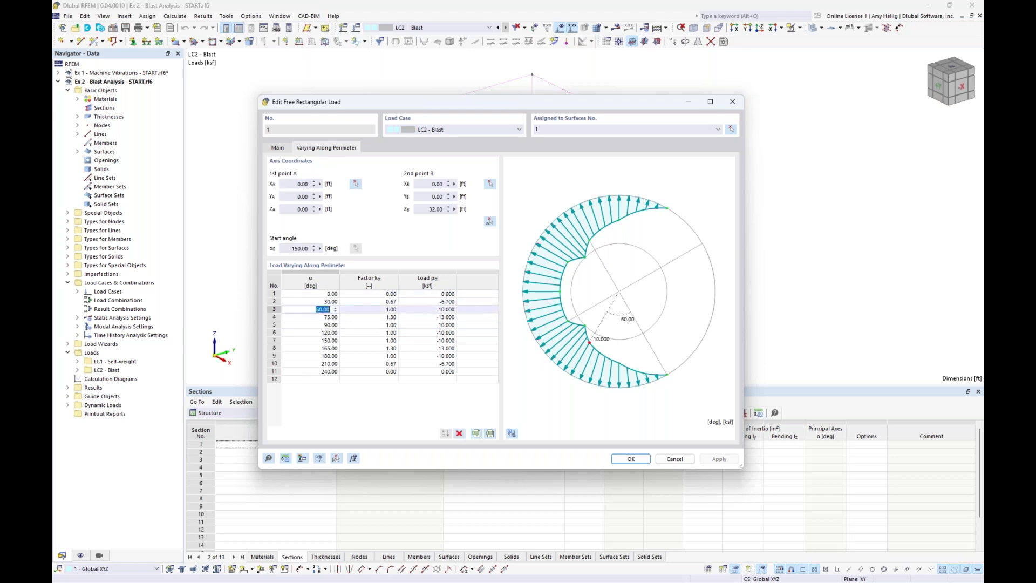
pyautogui.click(376, 302)
pyautogui.click(376, 310)
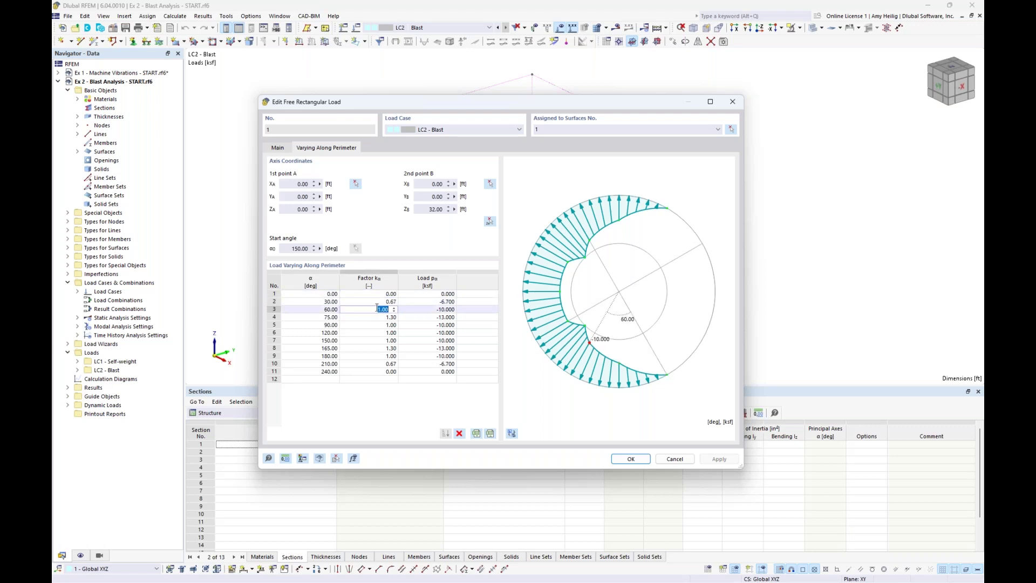
pyautogui.click(281, 148)
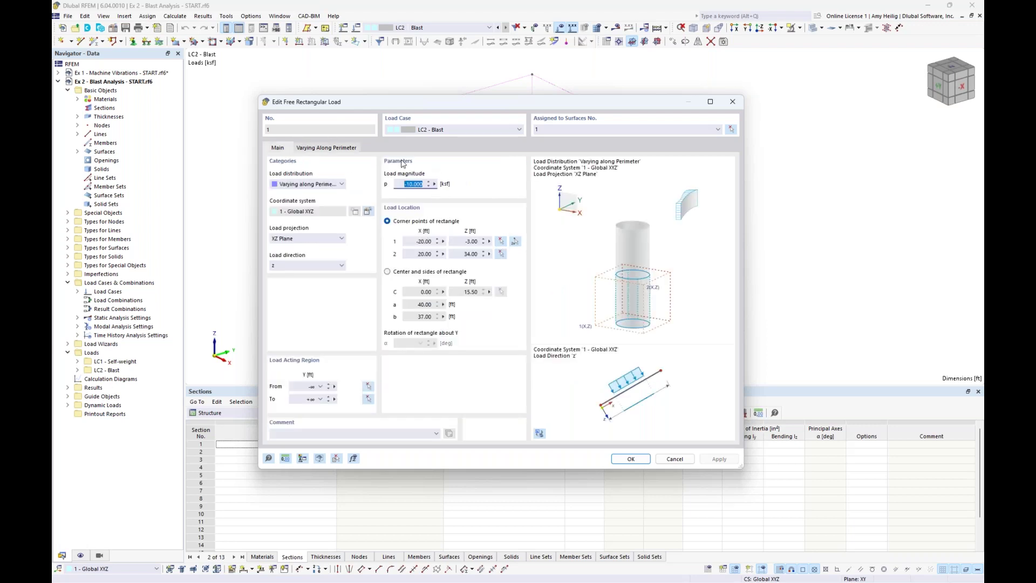
pyautogui.click(340, 148)
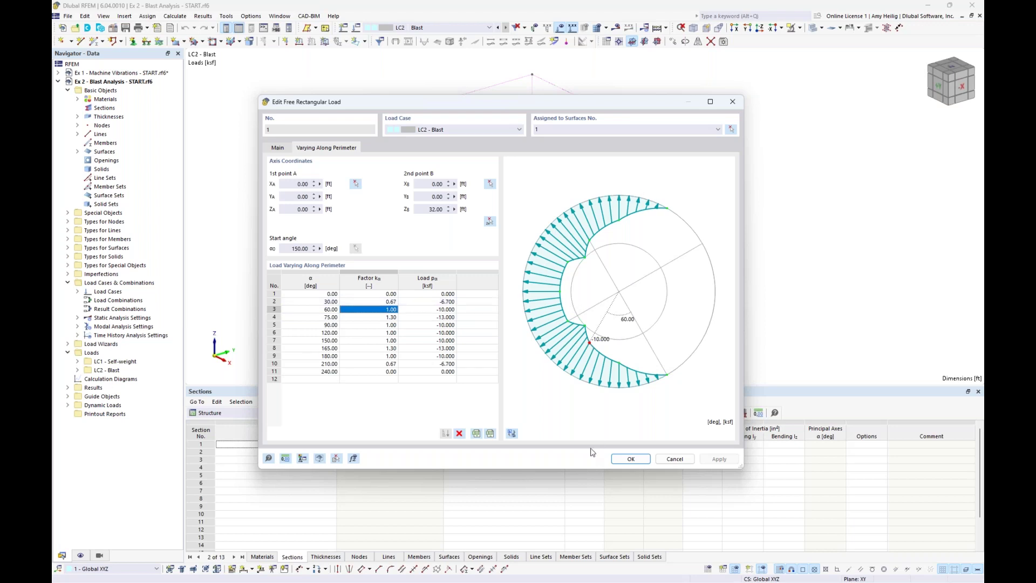
# Close the blast load definition and start a new time diagram with the User-Defined definition type.
pyautogui.click(622, 460)
pyautogui.click(743, 276)
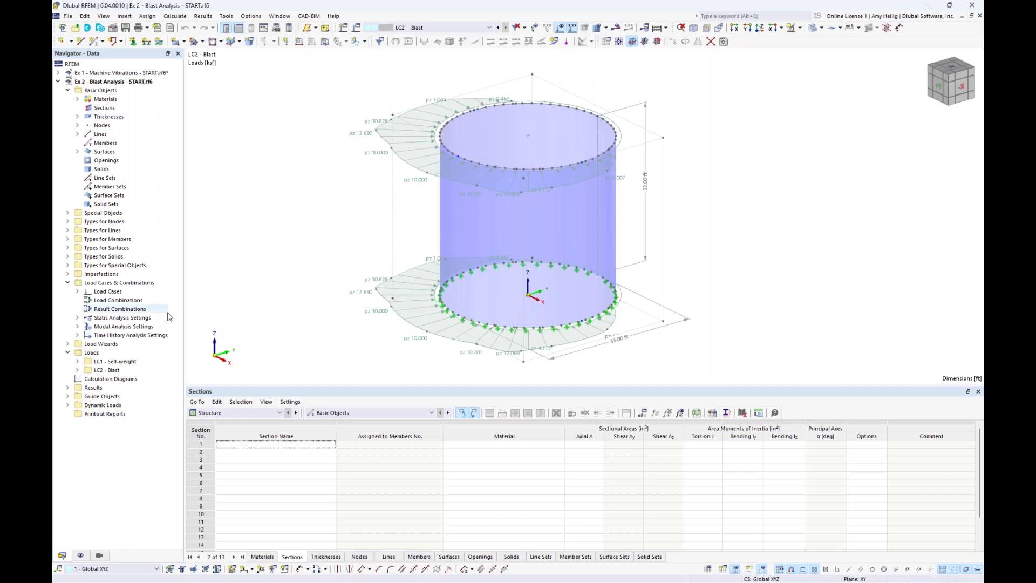
pyautogui.click(67, 405)
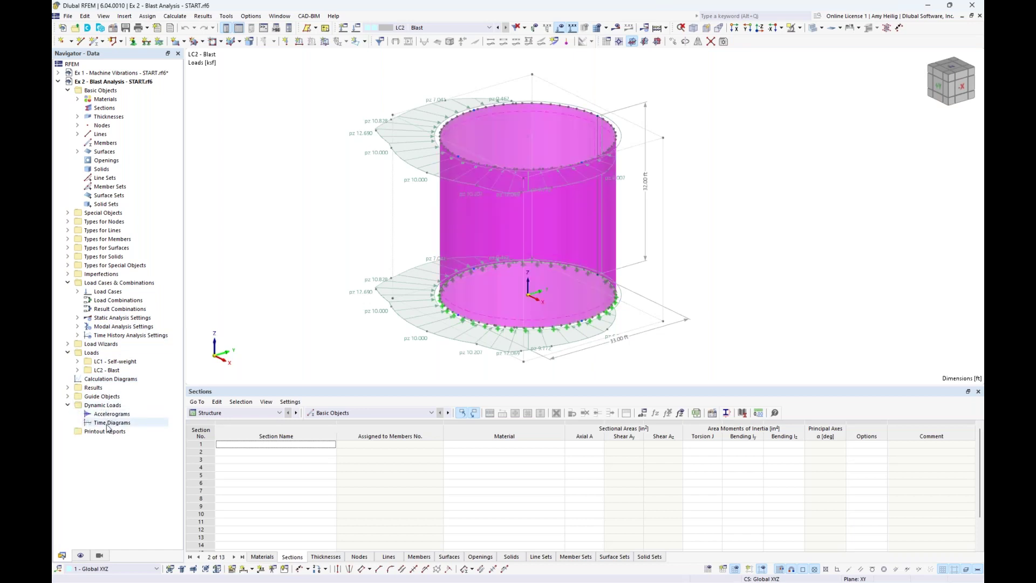
pyautogui.doubleClick(111, 423)
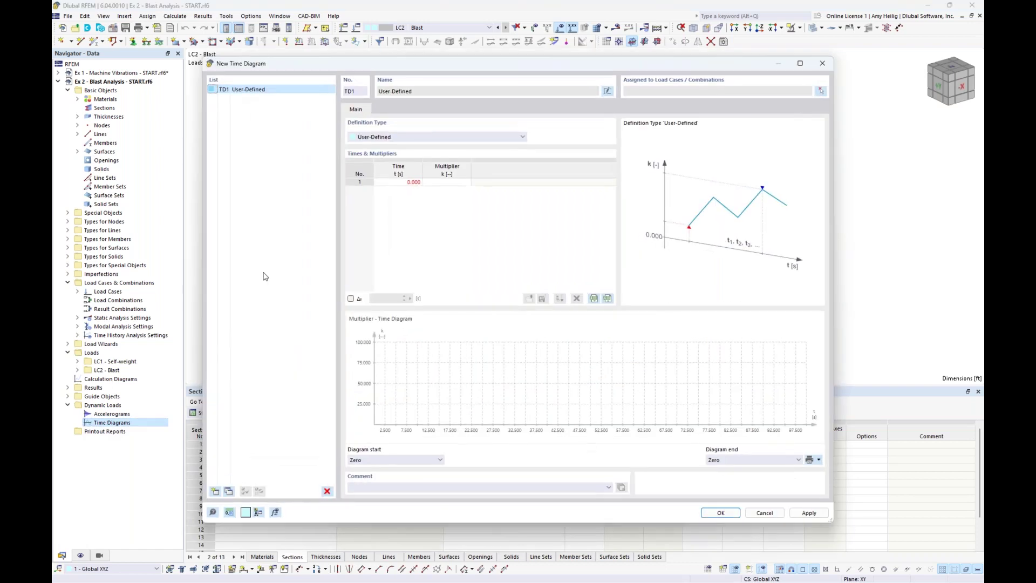
pyautogui.click(415, 137)
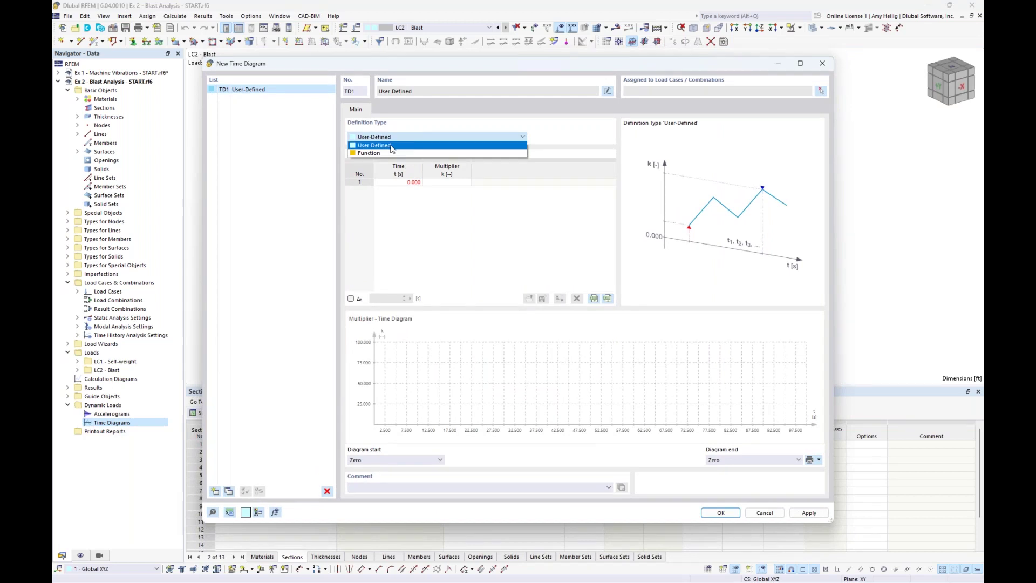
pyautogui.click(443, 114)
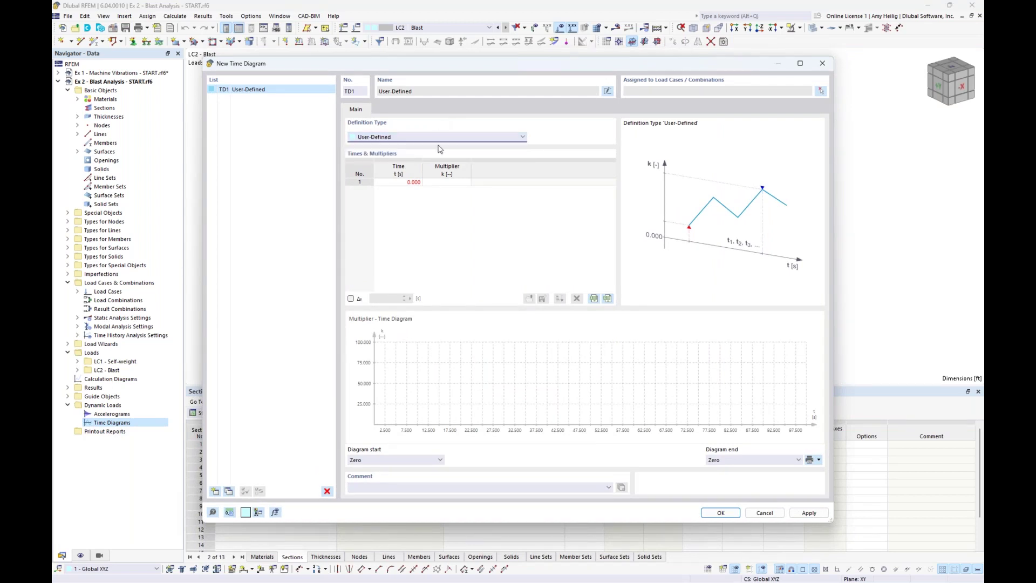
# Define the time diagram's multipliers as 0 at 0 s, 1 at 0.15 s and 0 at 0.3 s, and save it.
pyautogui.click(446, 183)
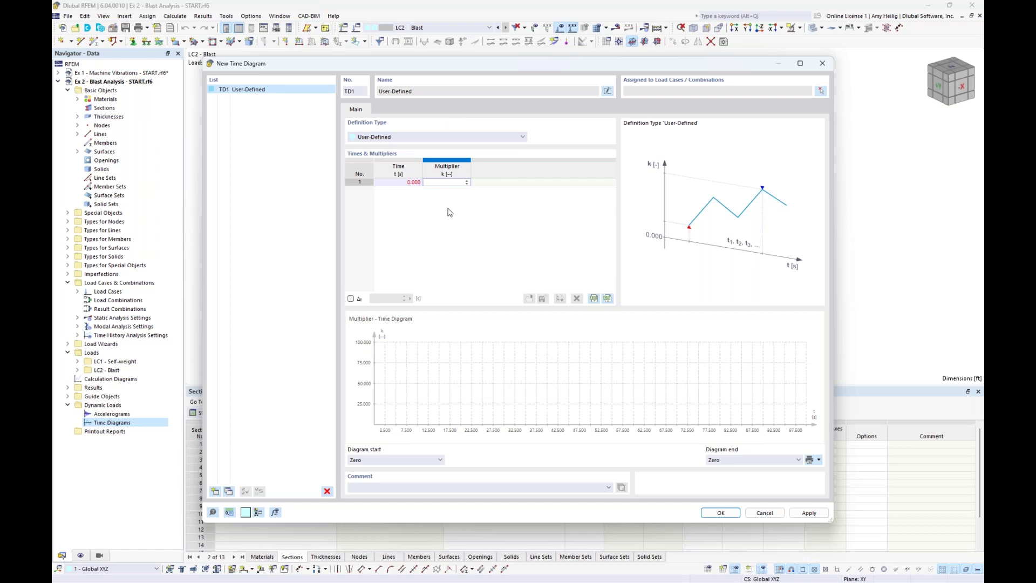
pyautogui.press('Return')
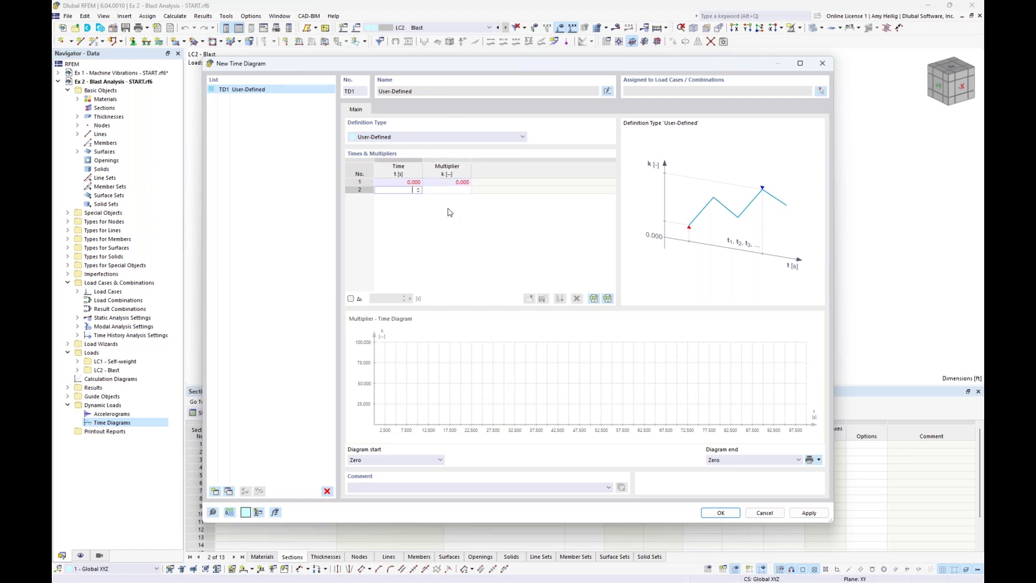
pyautogui.write('0.15')
pyautogui.press('Return')
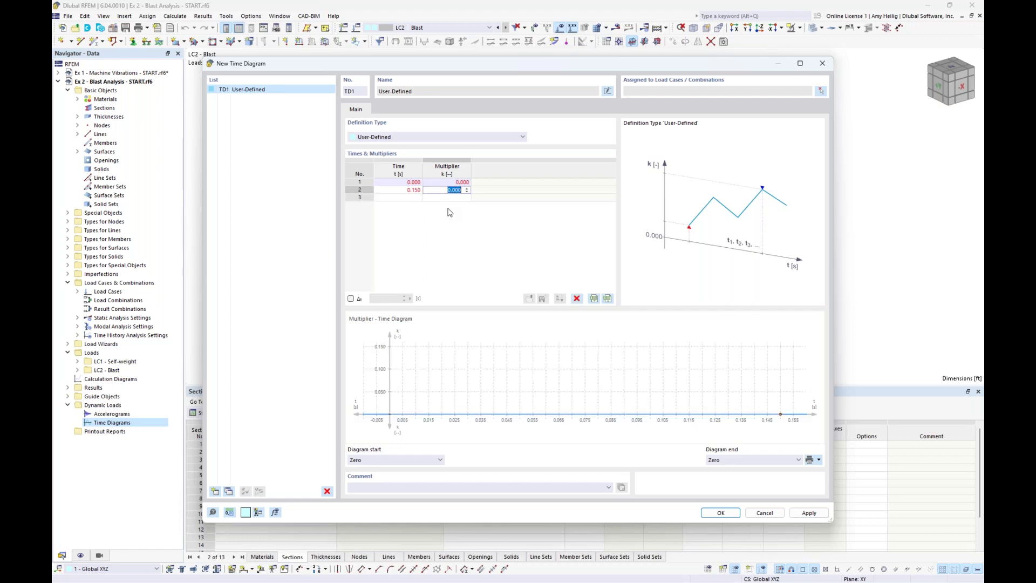
pyautogui.write('1')
pyautogui.press('Return')
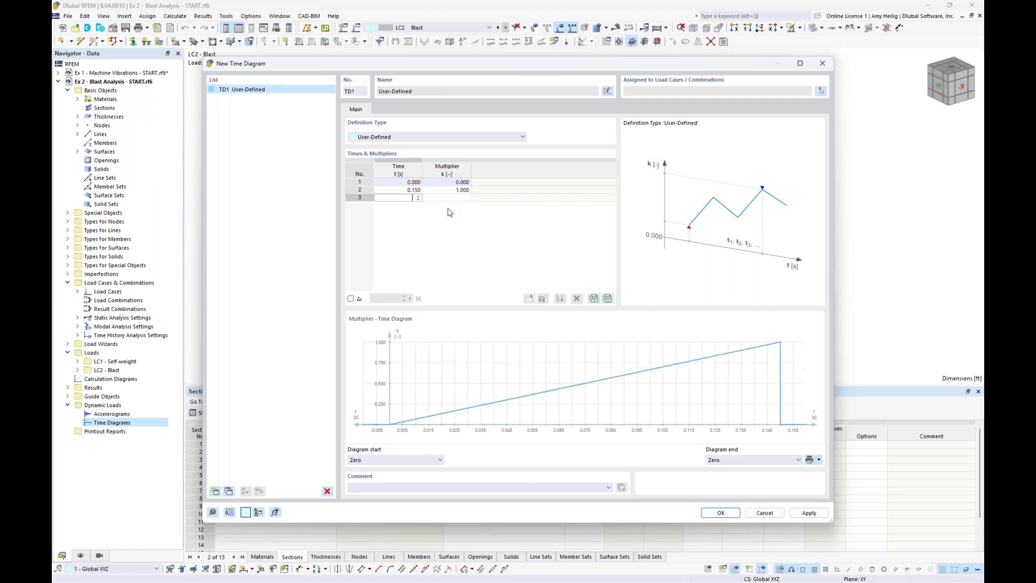
pyautogui.write('0.3')
pyautogui.press('Return')
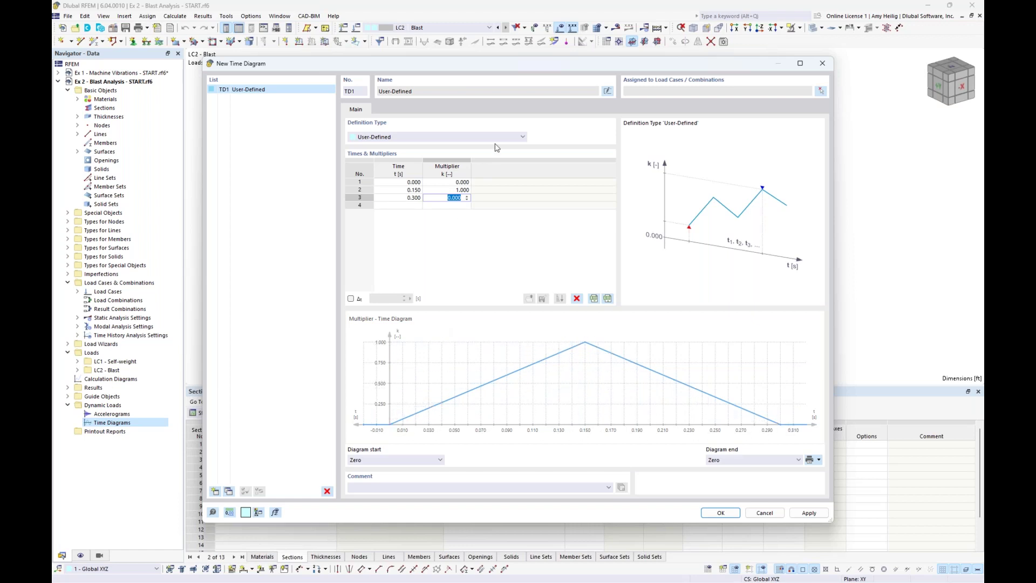
pyautogui.moveTo(493, 66)
pyautogui.mouseDown()
pyautogui.moveTo(493, 343)
pyautogui.moveTo(484, 54)
pyautogui.mouseUp()
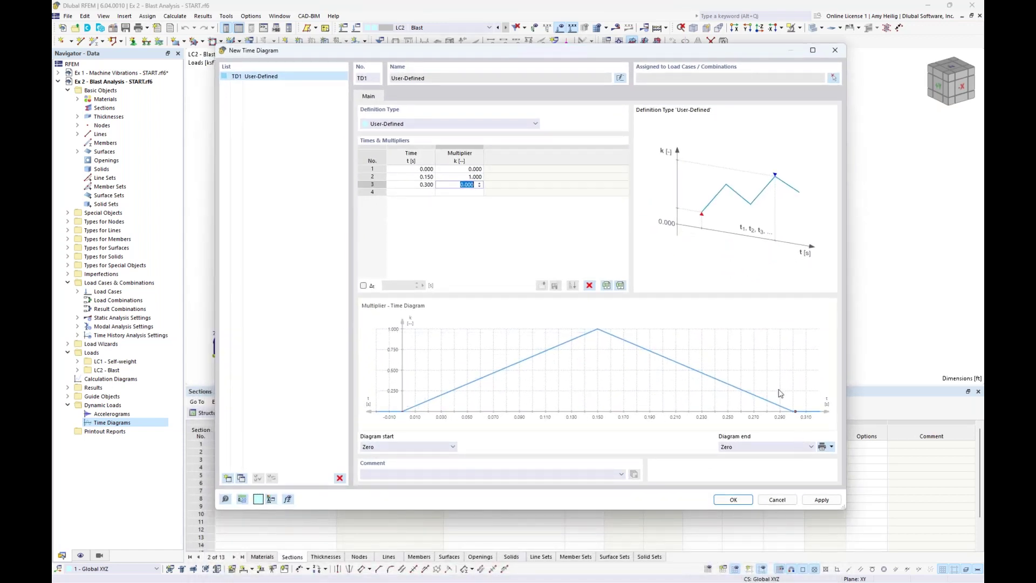
pyautogui.click(546, 229)
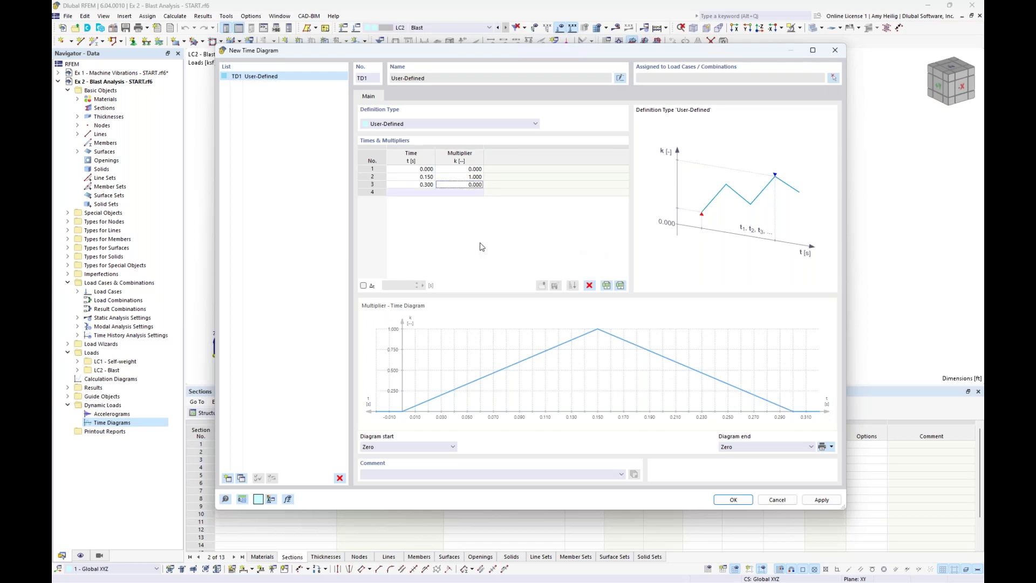
pyautogui.click(733, 500)
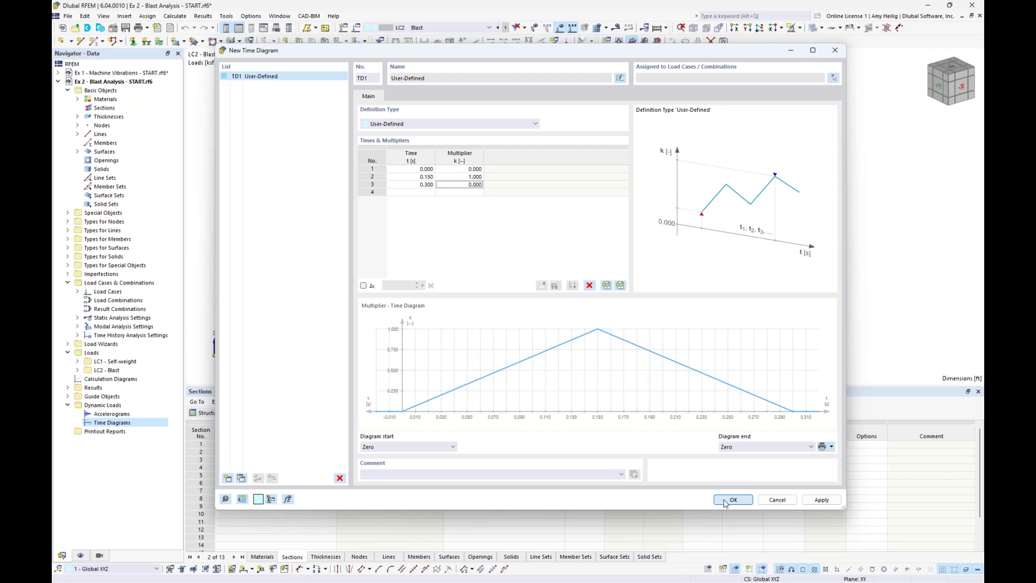
pyautogui.click(77, 422)
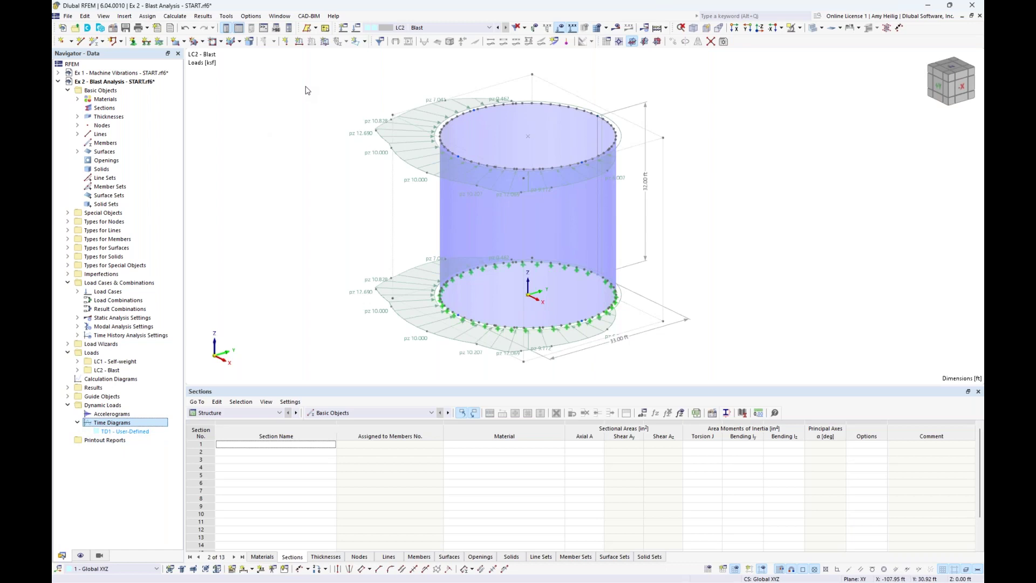
# Create a load combination named Blast THA with the analysis type Time History Analysis | Time Diagram.
pyautogui.click(356, 30)
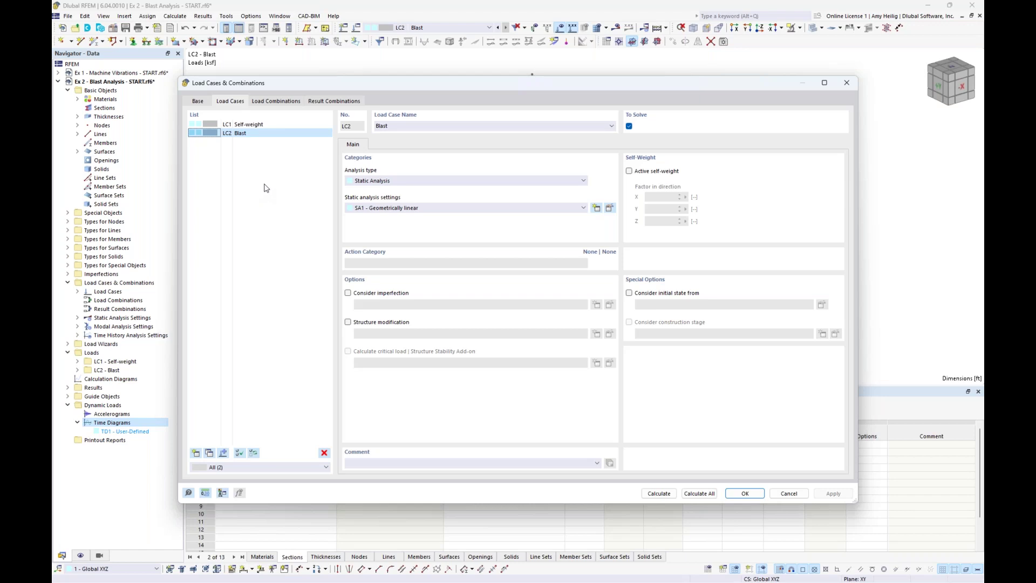
pyautogui.click(293, 102)
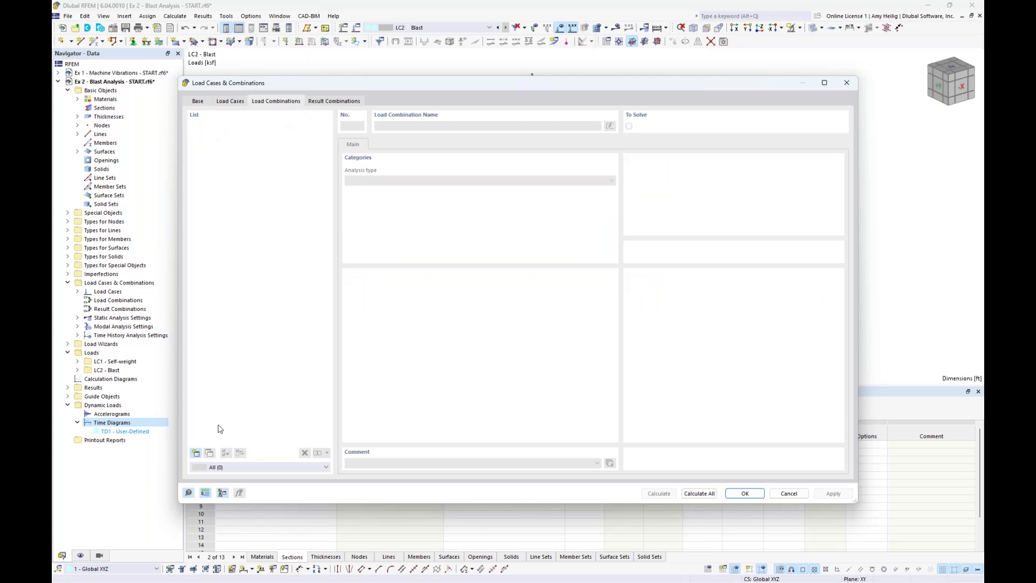
pyautogui.click(196, 453)
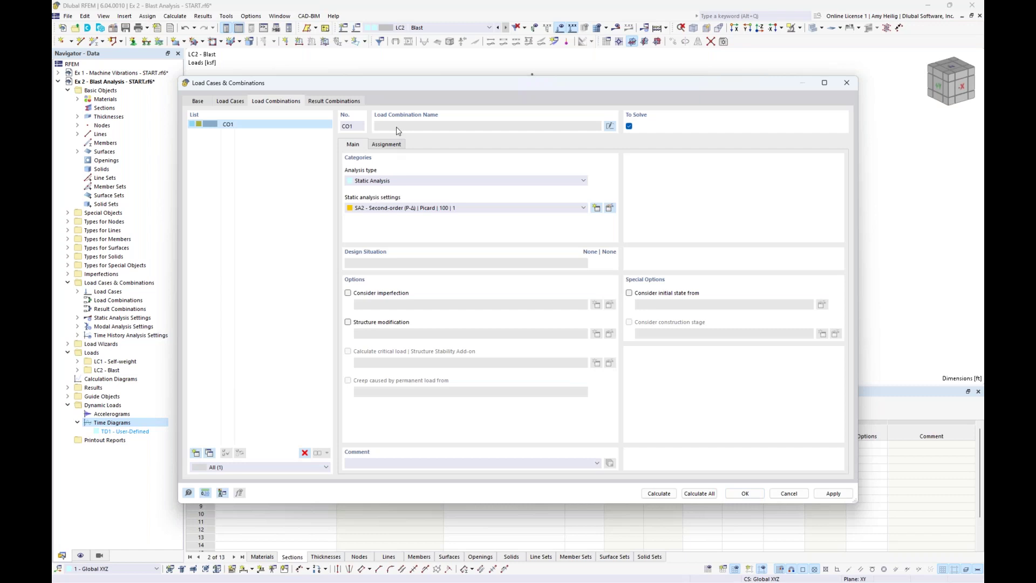
pyautogui.click(608, 128)
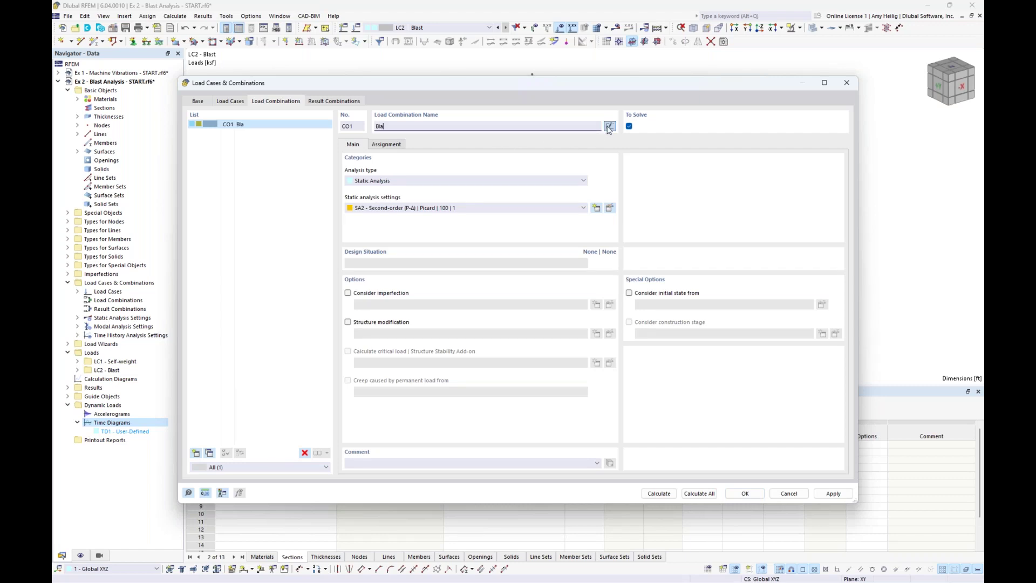
pyautogui.write('THA')
pyautogui.click(428, 181)
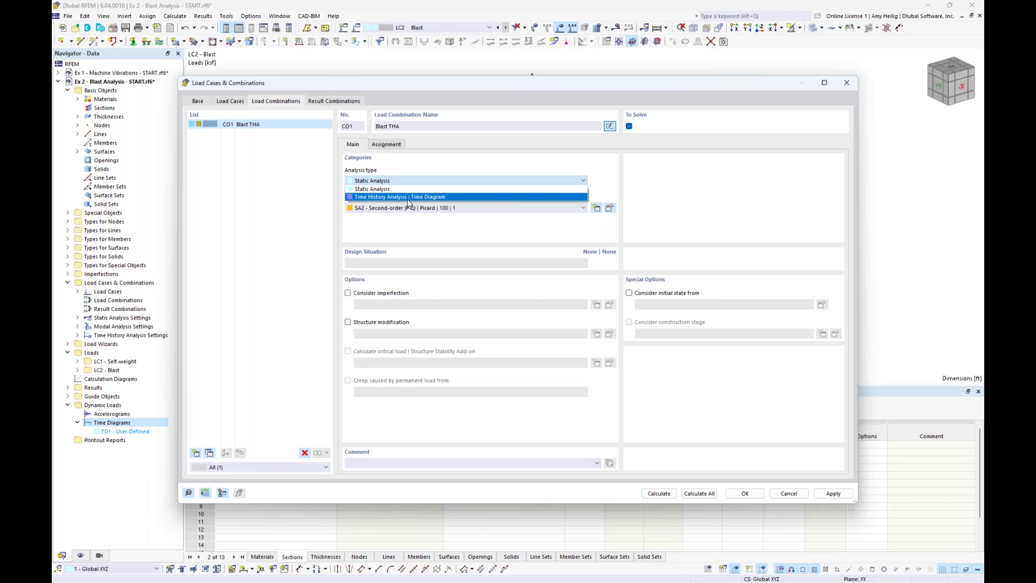
pyautogui.click(409, 197)
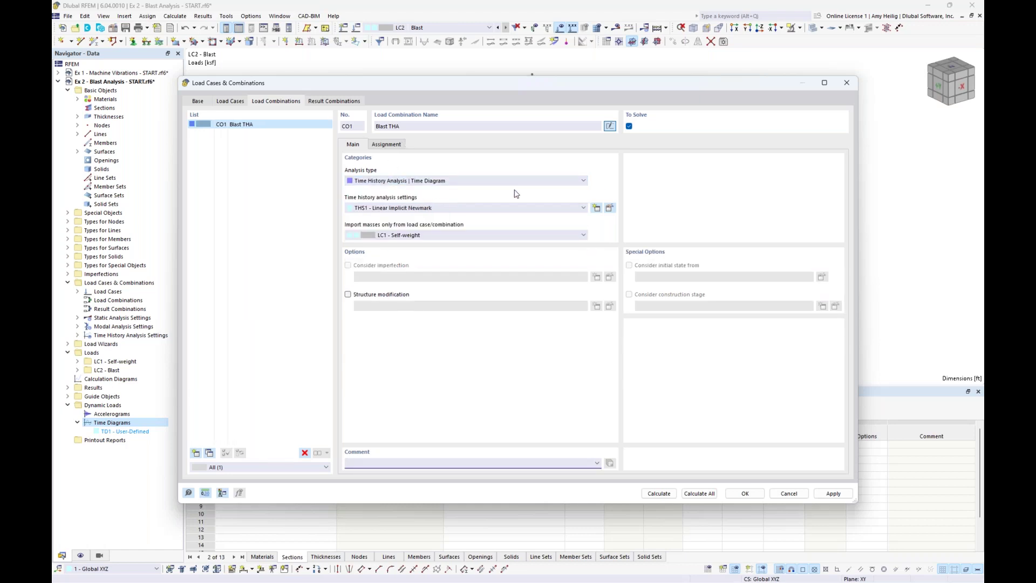
# In the combination's time history settings, keep Linear Implicit Newmark, set the maximum time to 1 s and split saved time steps by 10.
pyautogui.click(610, 209)
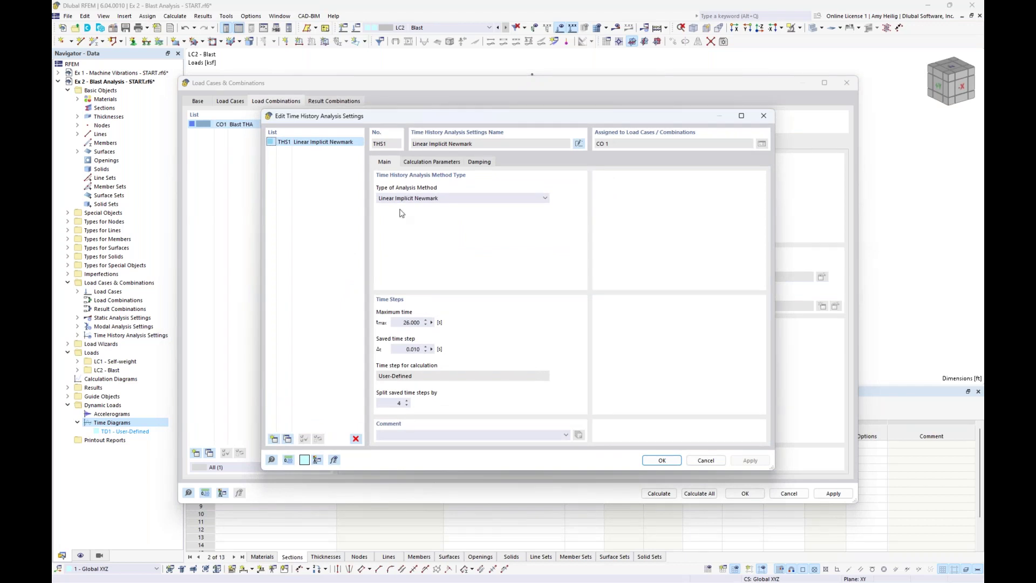
pyautogui.click(420, 200)
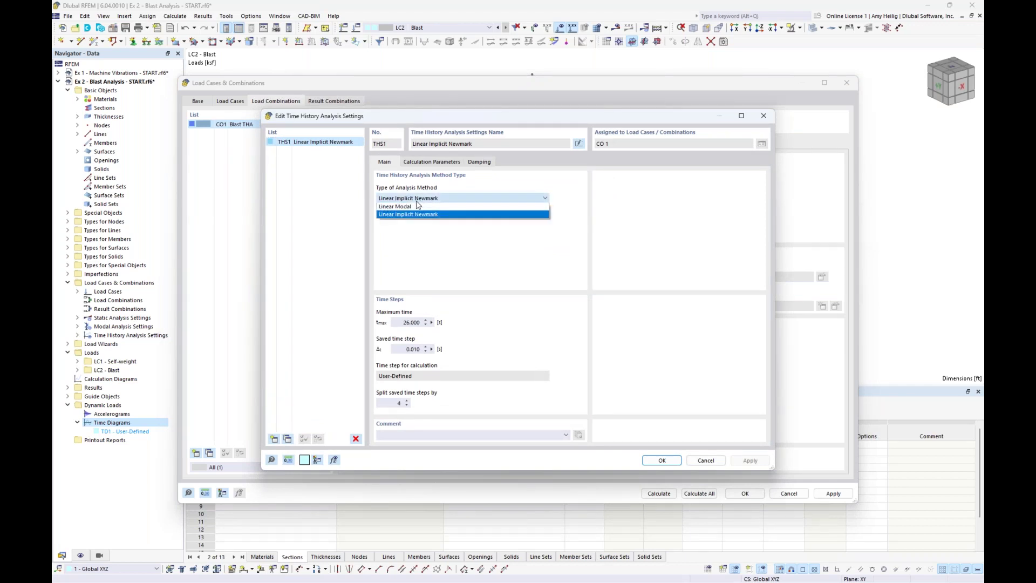
pyautogui.click(443, 232)
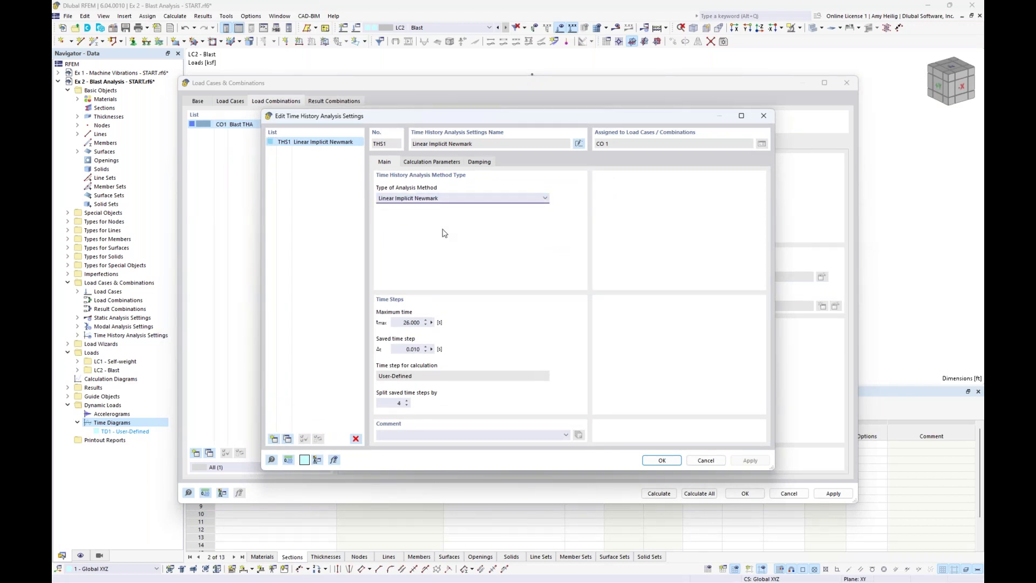
pyautogui.doubleClick(412, 322)
pyautogui.write('1')
pyautogui.click(384, 402)
pyautogui.write('10')
# Set the mass matrix type to Consistent, review the Rayleigh damping parameters and accept the time history settings.
pyautogui.click(432, 163)
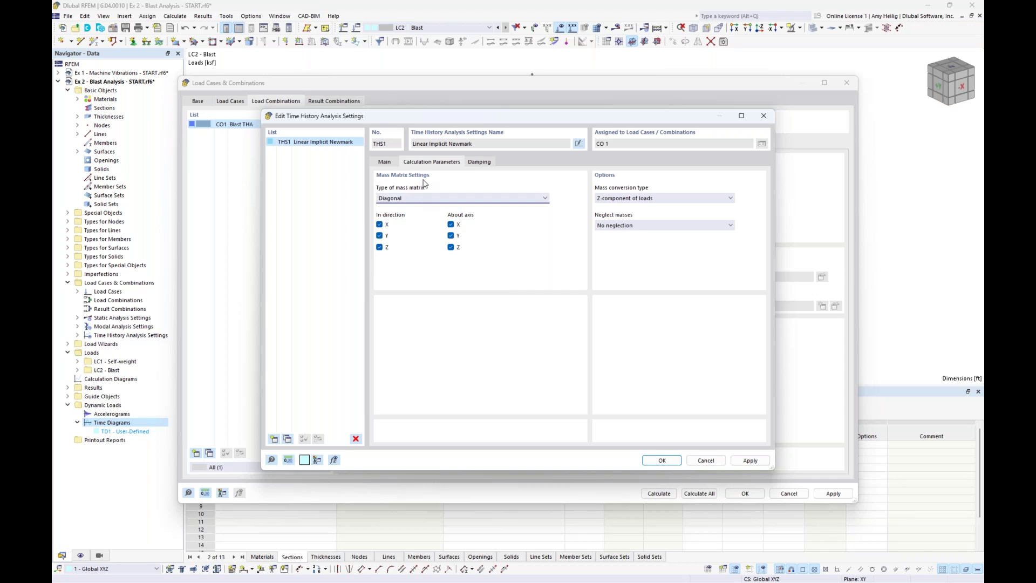
pyautogui.click(425, 199)
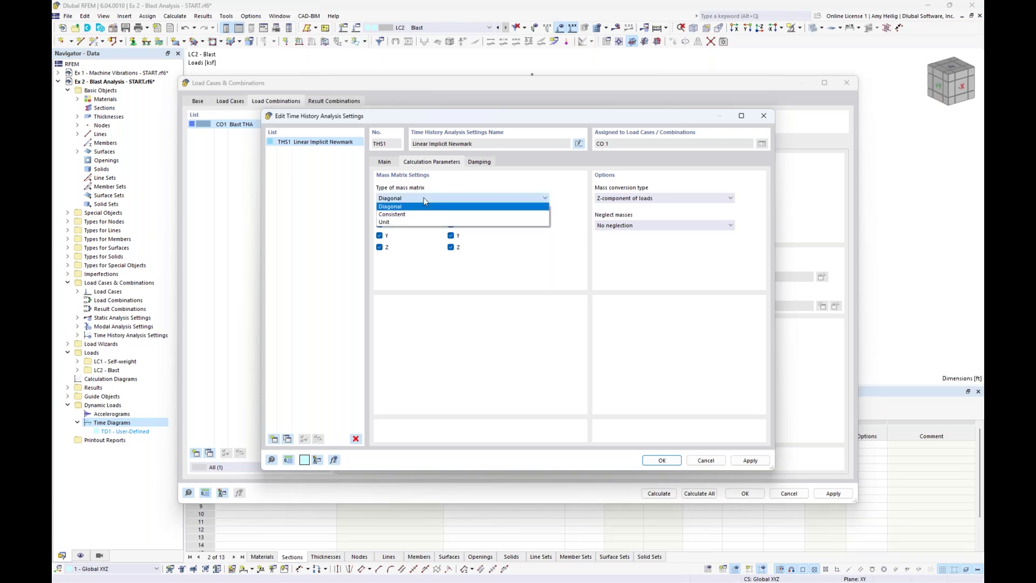
pyautogui.click(414, 215)
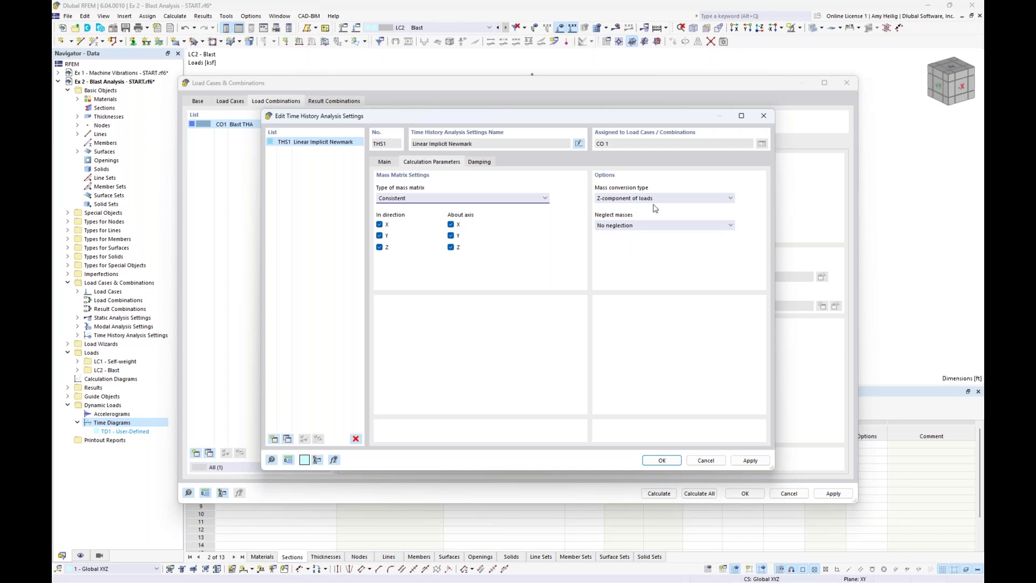
pyautogui.click(488, 165)
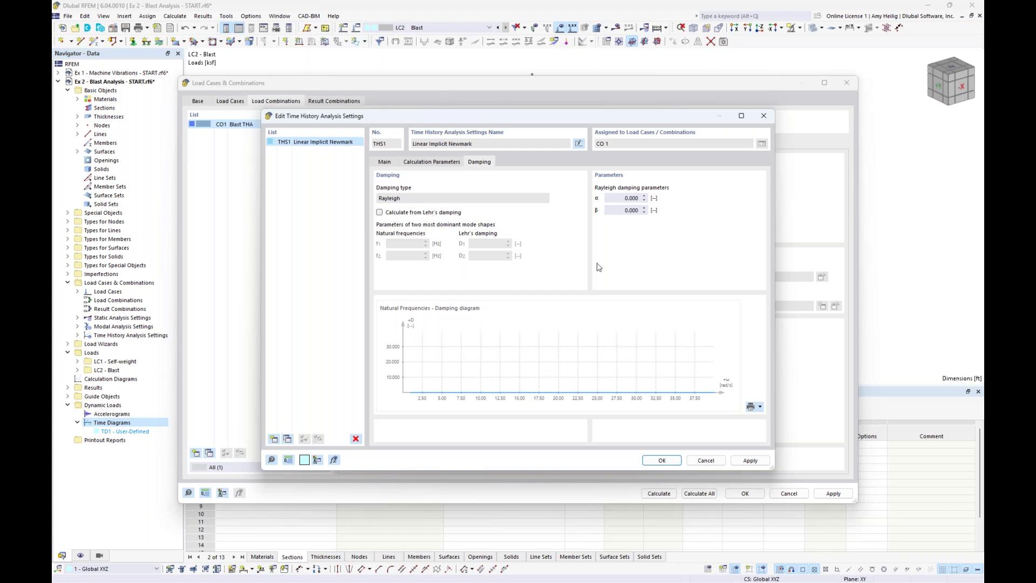
pyautogui.click(662, 461)
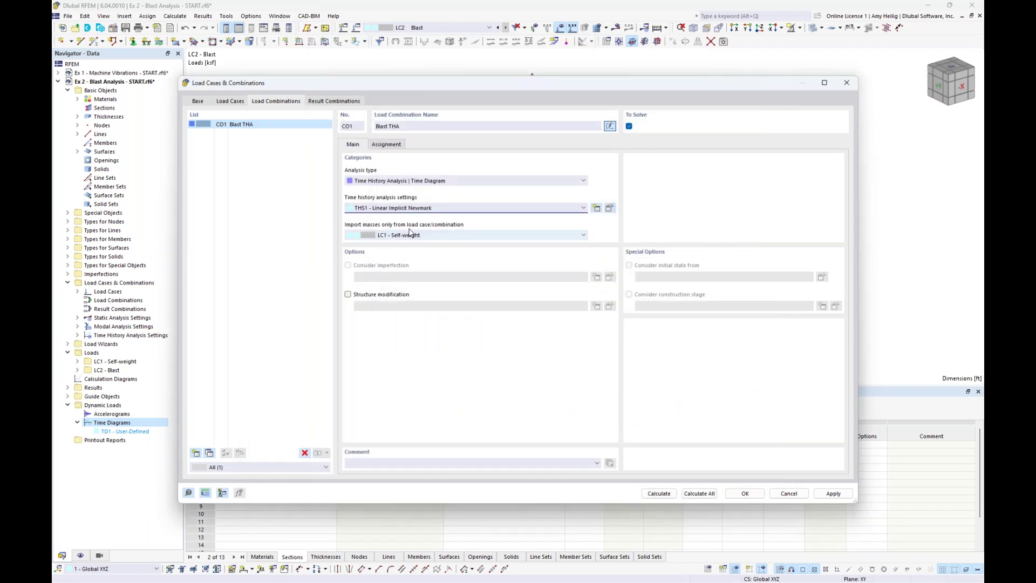
# Keep LC1 - Self-weight as the load case for importing masses and assign LC2 Blast to the Blast THA combination.
pyautogui.click(461, 236)
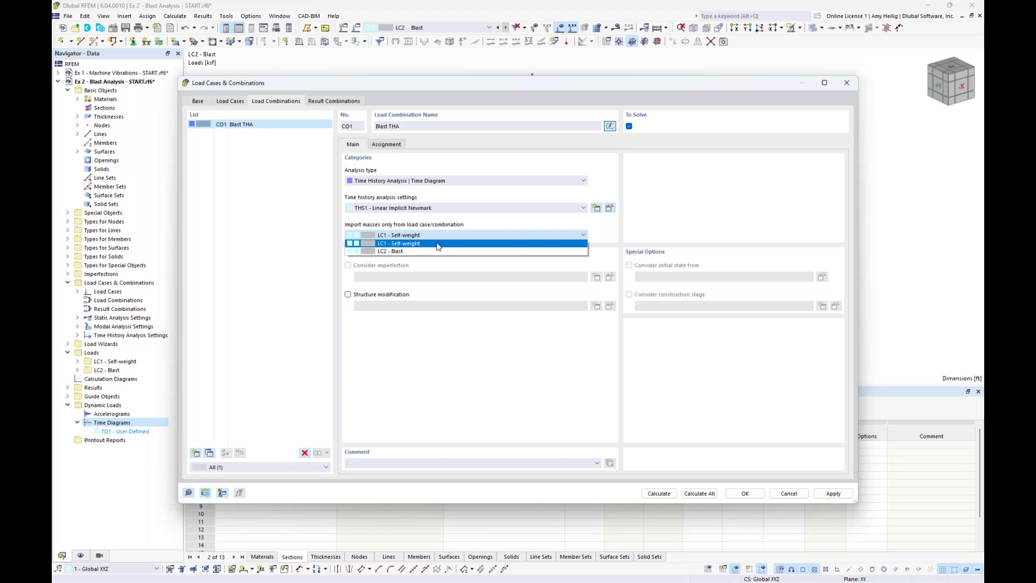
pyautogui.click(437, 247)
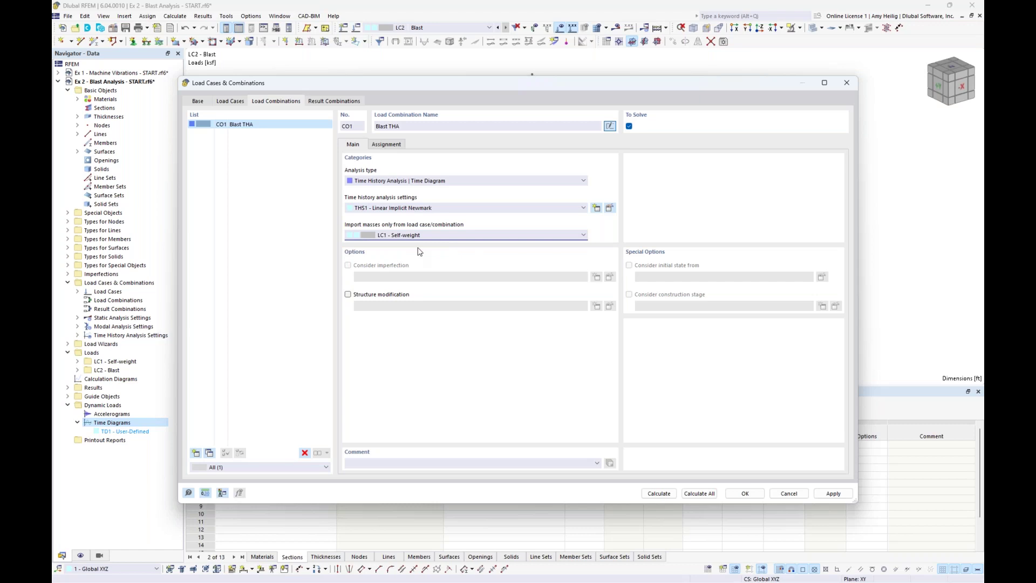
pyautogui.click(388, 146)
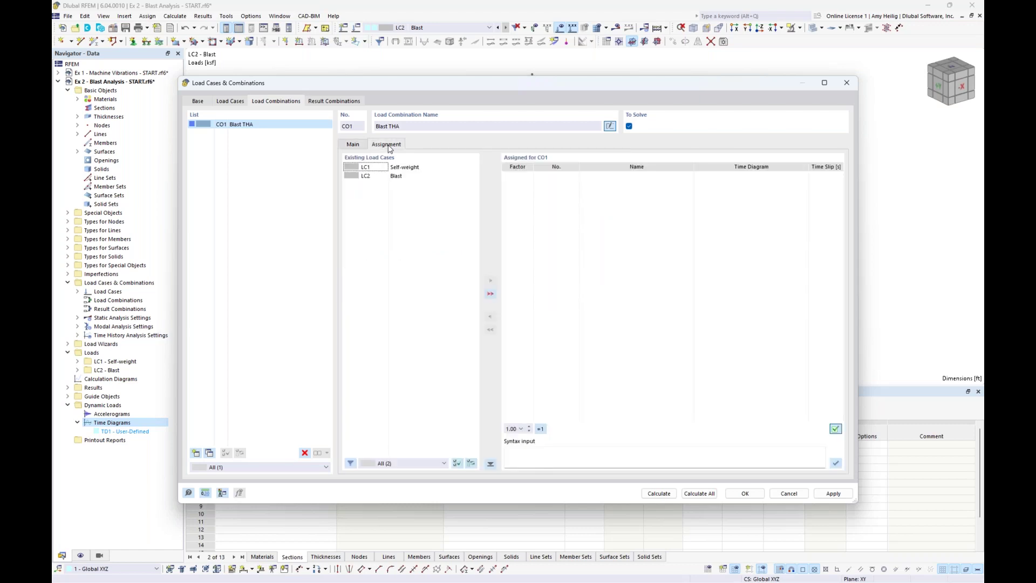
pyautogui.click(393, 176)
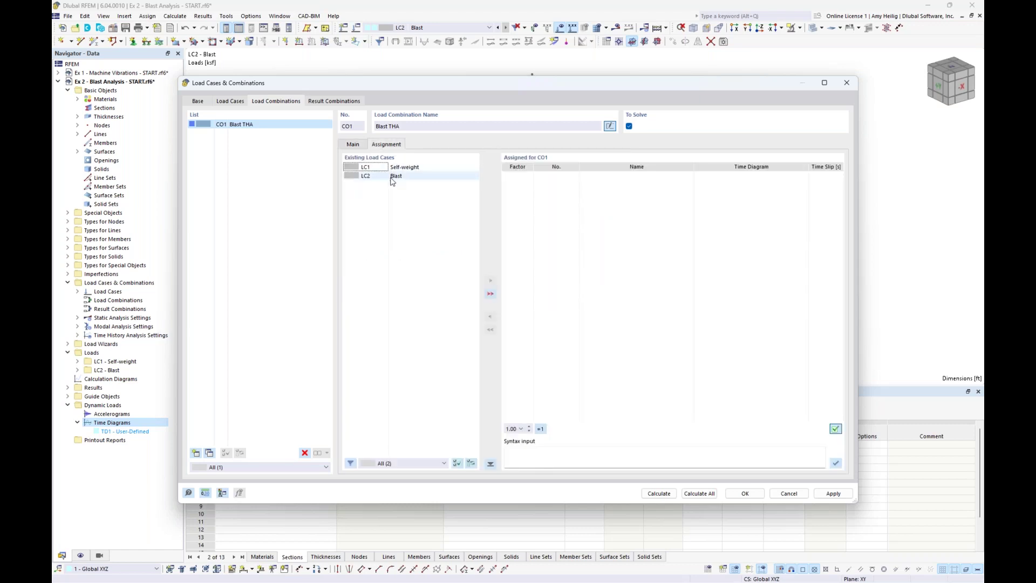
pyautogui.doubleClick(393, 176)
# Link the assigned Blast load case to time diagram TD1 - User-Defined and calculate the combination.
pyautogui.moveTo(468, 90); pyautogui.dragTo(454, 325)
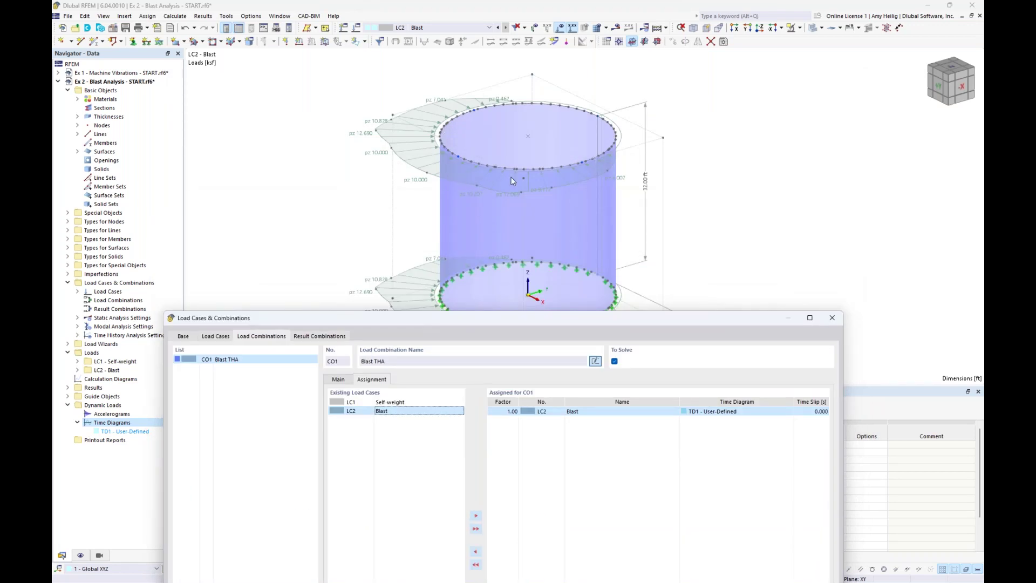
pyautogui.moveTo(577, 317); pyautogui.dragTo(592, 81)
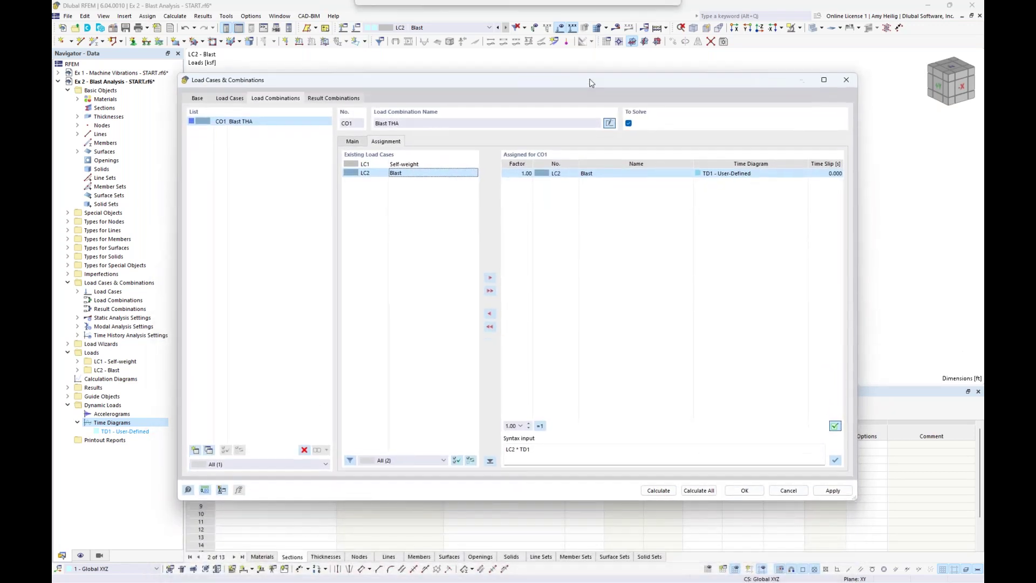
pyautogui.click(754, 176)
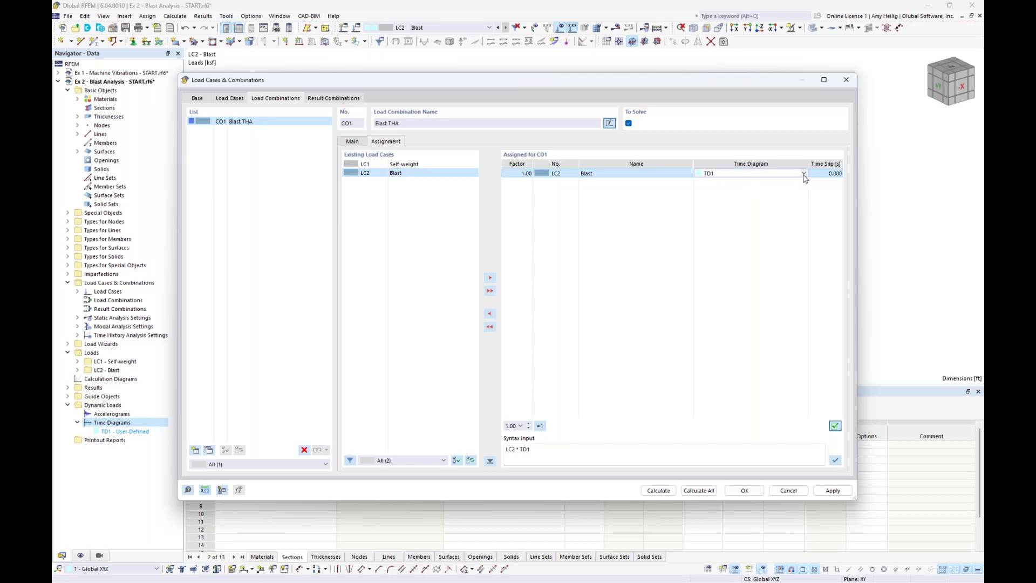
pyautogui.click(804, 174)
pyautogui.click(735, 180)
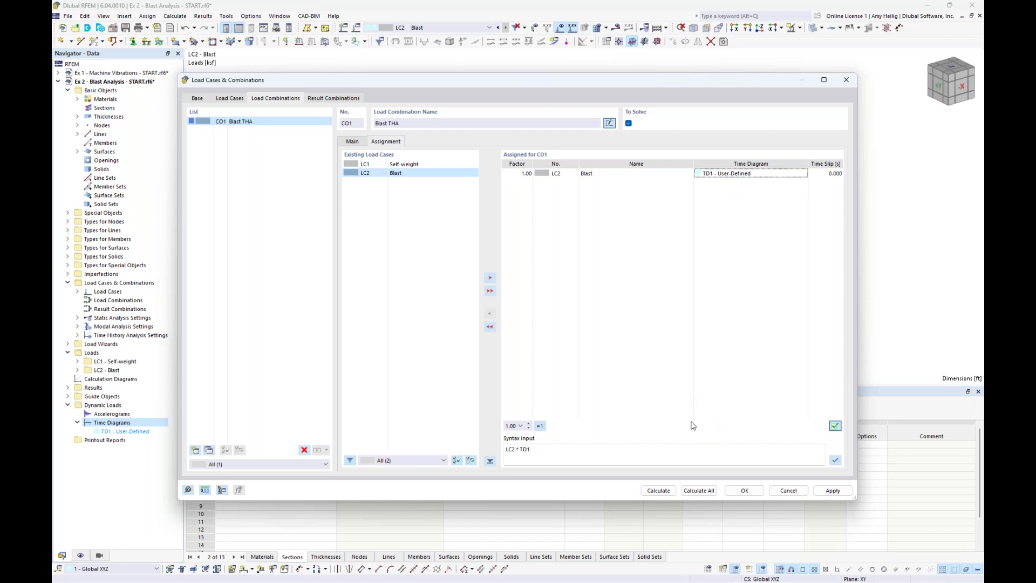
pyautogui.click(659, 490)
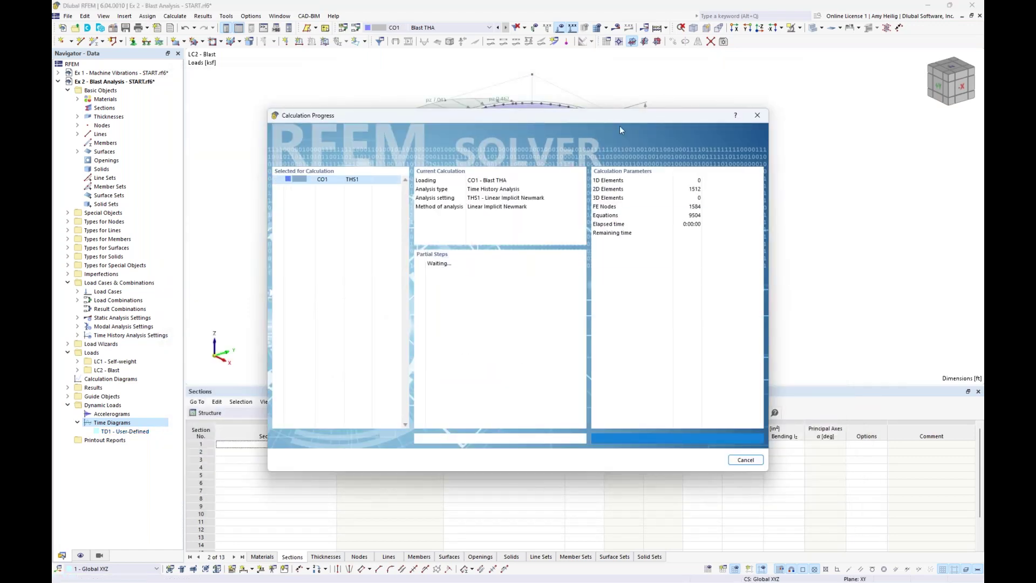
pyautogui.moveTo(599, 118)
pyautogui.mouseDown()
pyautogui.moveTo(621, 249)
pyautogui.moveTo(601, 104)
pyautogui.mouseUp()
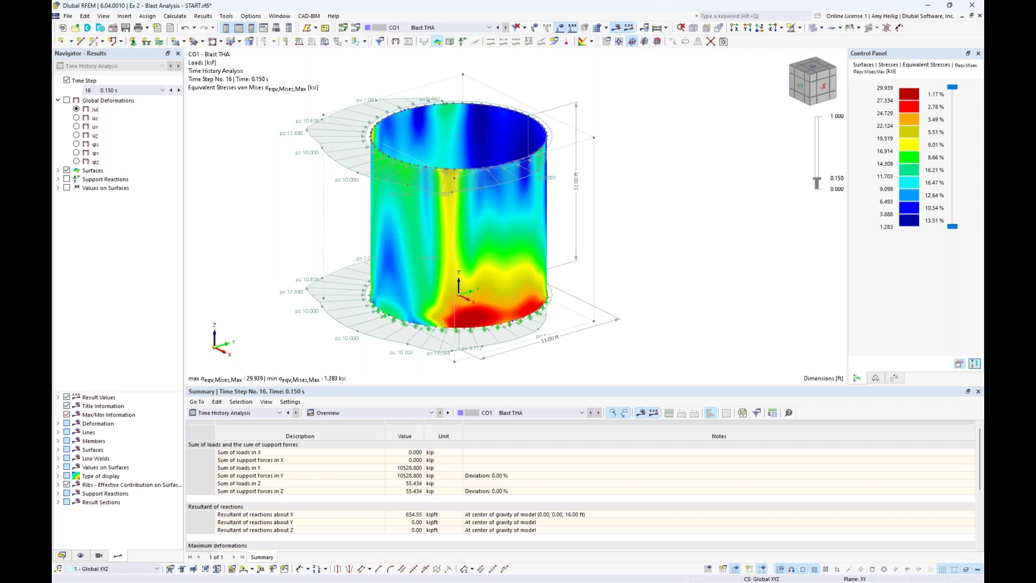
# Hide the loads on the tank and display the global deformations |u| instead of the surface stresses.
pyautogui.moveTo(640, 143); pyautogui.dragTo(696, 130, button='middle')
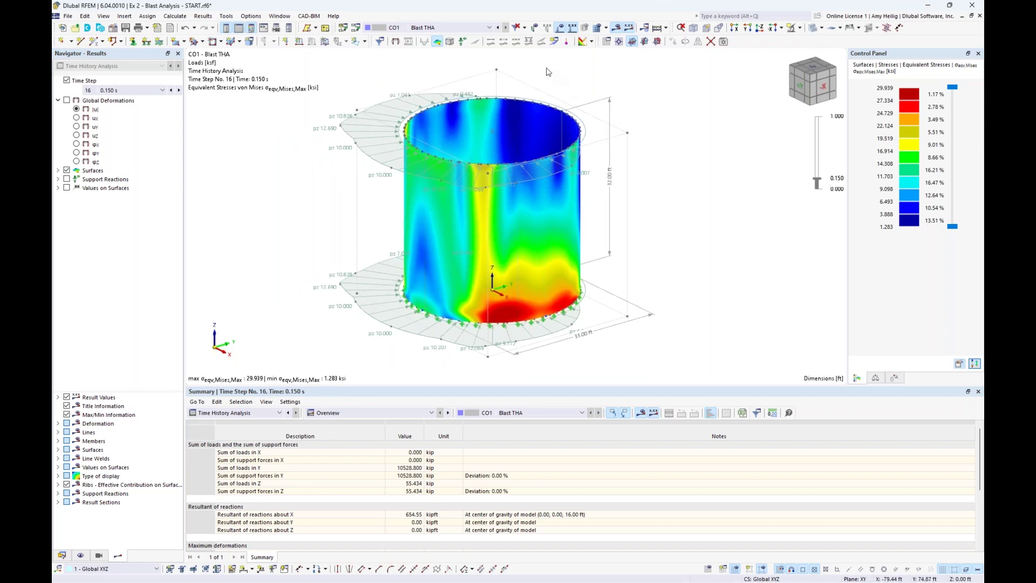
pyautogui.click(560, 27)
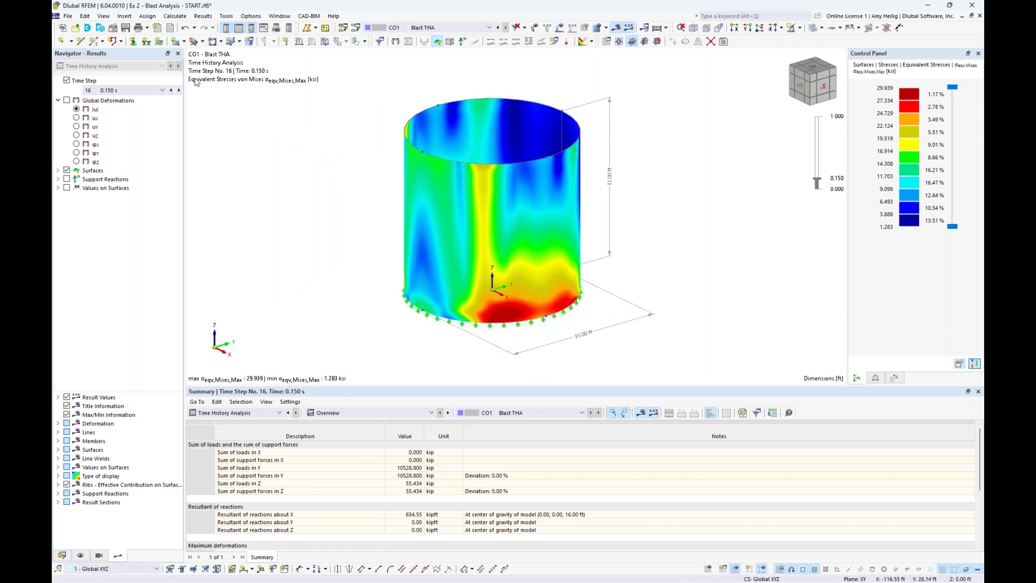
pyautogui.click(67, 101)
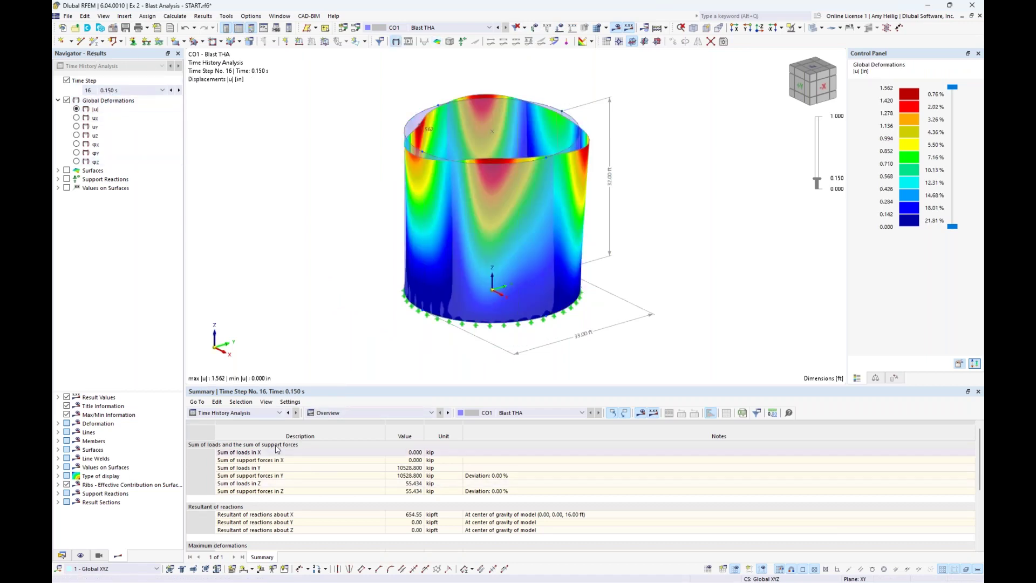
pyautogui.click(812, 30)
# View the tank's deformations at time step 1 (0.000 s) and at time step 16 (0.150 s).
pyautogui.click(154, 90)
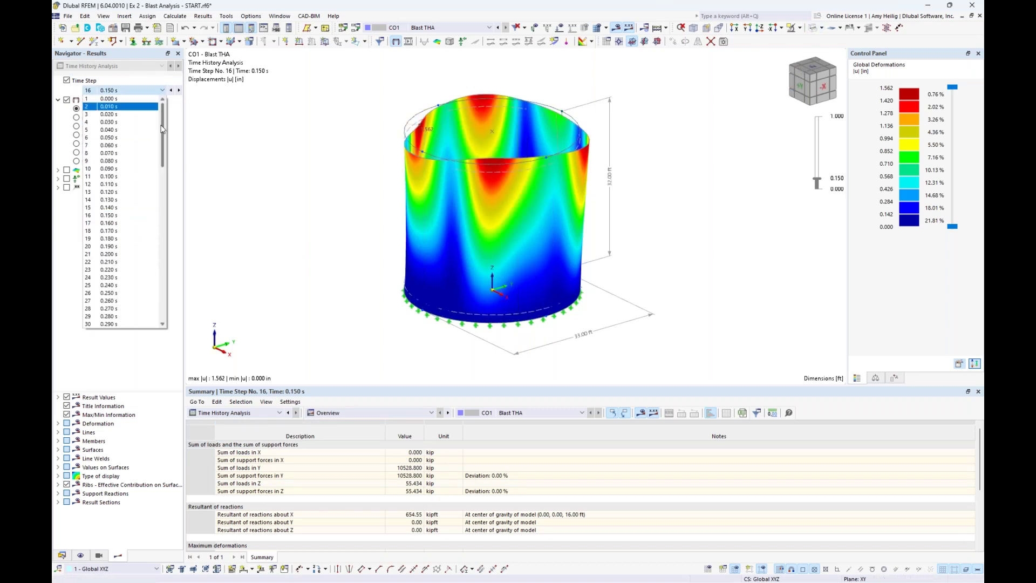
pyautogui.click(143, 99)
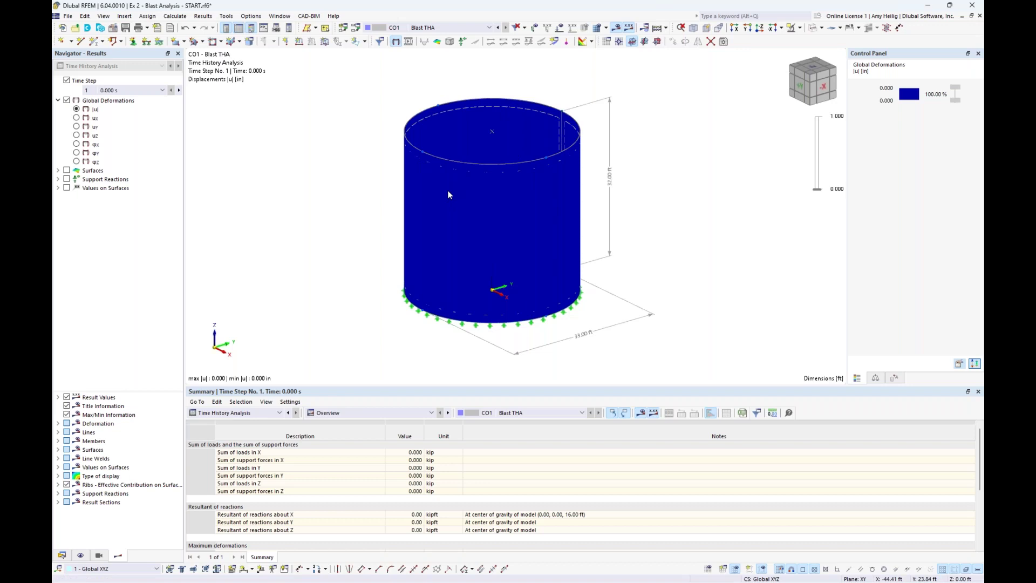
pyautogui.click(163, 90)
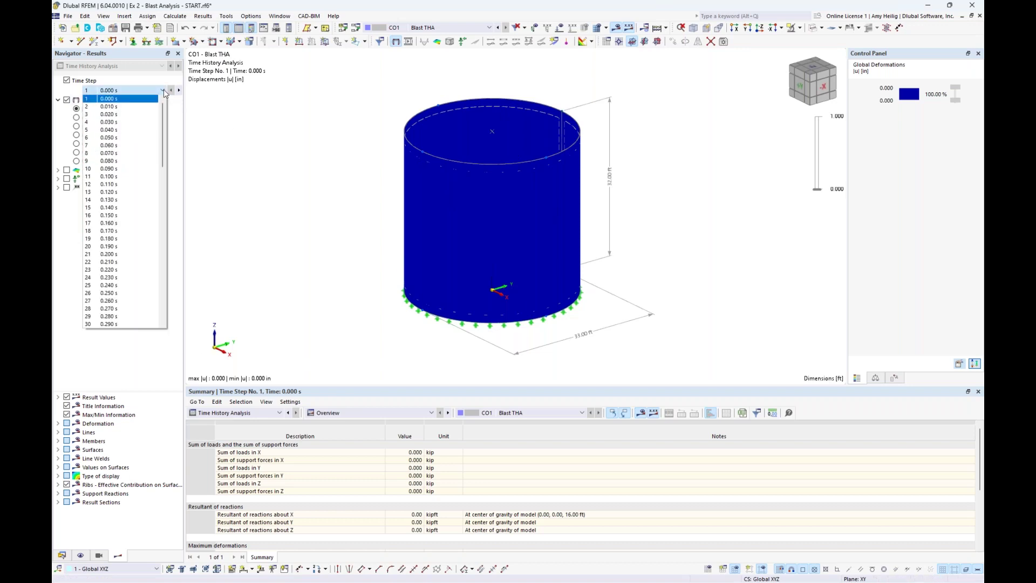
pyautogui.click(130, 216)
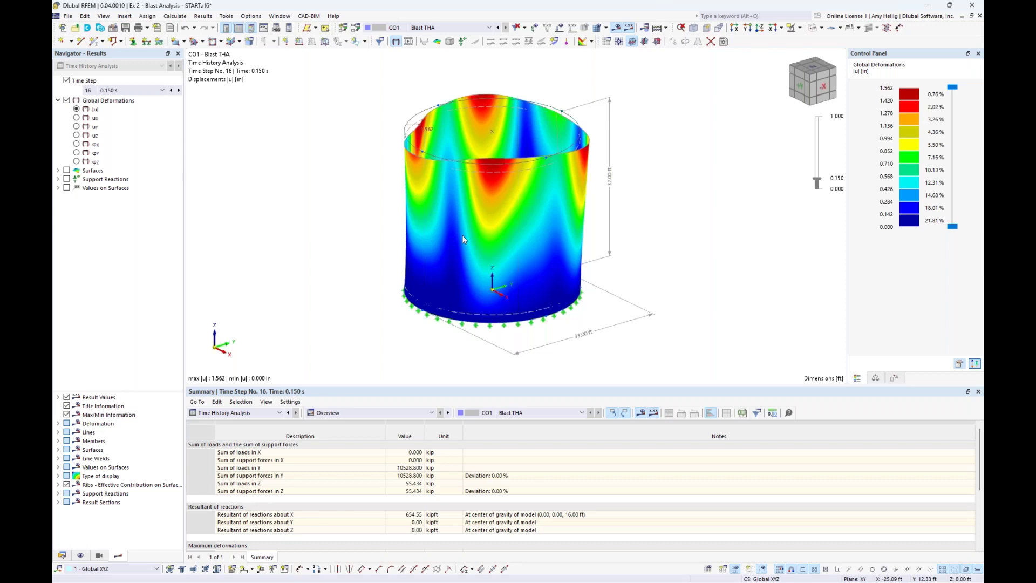
# Advance the deformation results one time step at a time up to step 32 at 0.310 s.
pyautogui.click(180, 90)
pyautogui.click(179, 90)
pyautogui.click(179, 90)
pyautogui.click(180, 90)
pyautogui.click(179, 90)
pyautogui.click(179, 90)
pyautogui.click(179, 90)
pyautogui.click(179, 91)
pyautogui.click(180, 90)
pyautogui.click(179, 90)
pyautogui.click(180, 90)
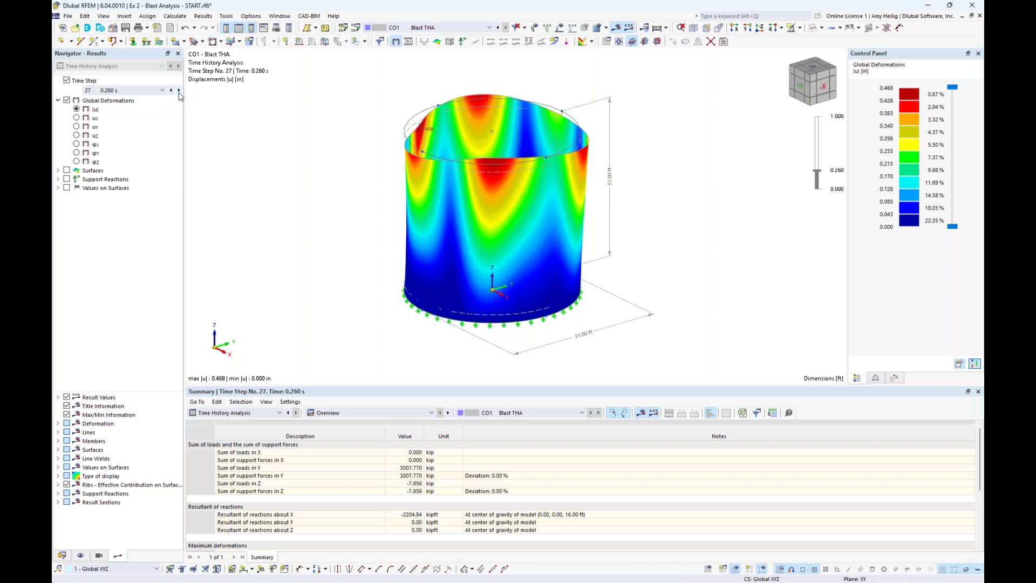
pyautogui.click(180, 90)
pyautogui.click(179, 91)
pyautogui.click(179, 90)
pyautogui.click(179, 90)
pyautogui.click(179, 90)
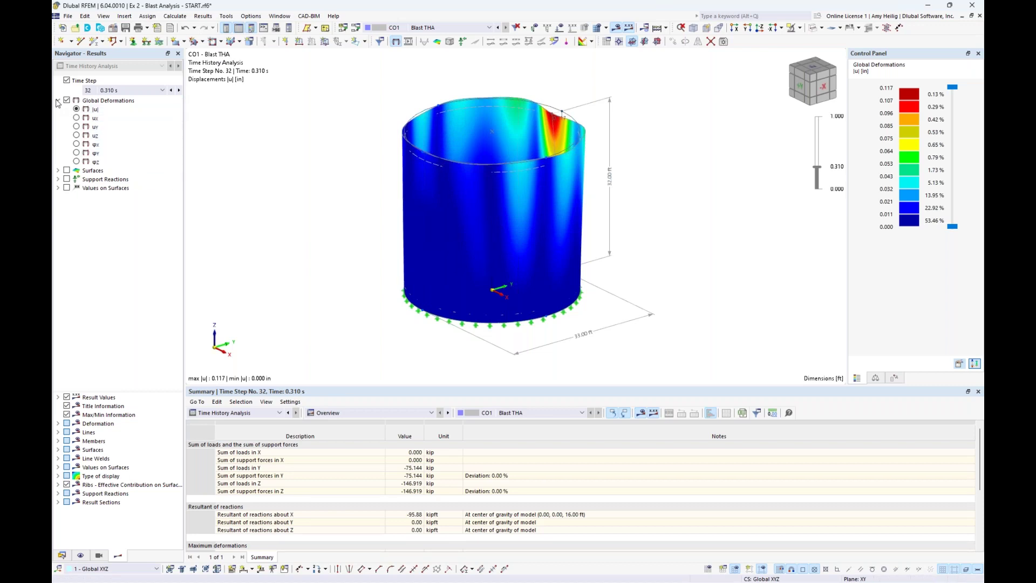
# Return the results to time step 16 at 0.150 s and display the maximum von Mises equivalent stresses on the surfaces.
pyautogui.click(161, 90)
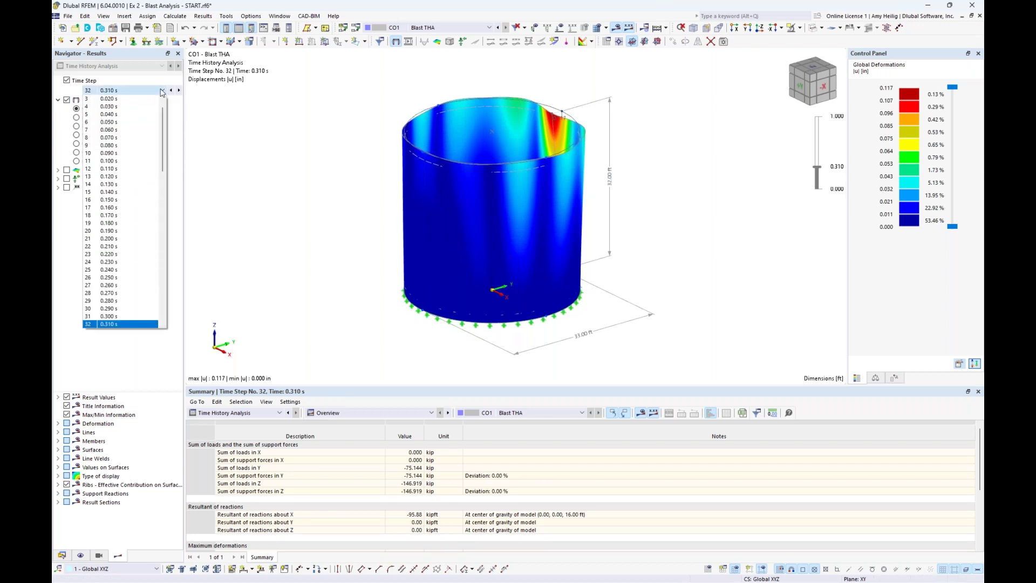
pyautogui.click(124, 199)
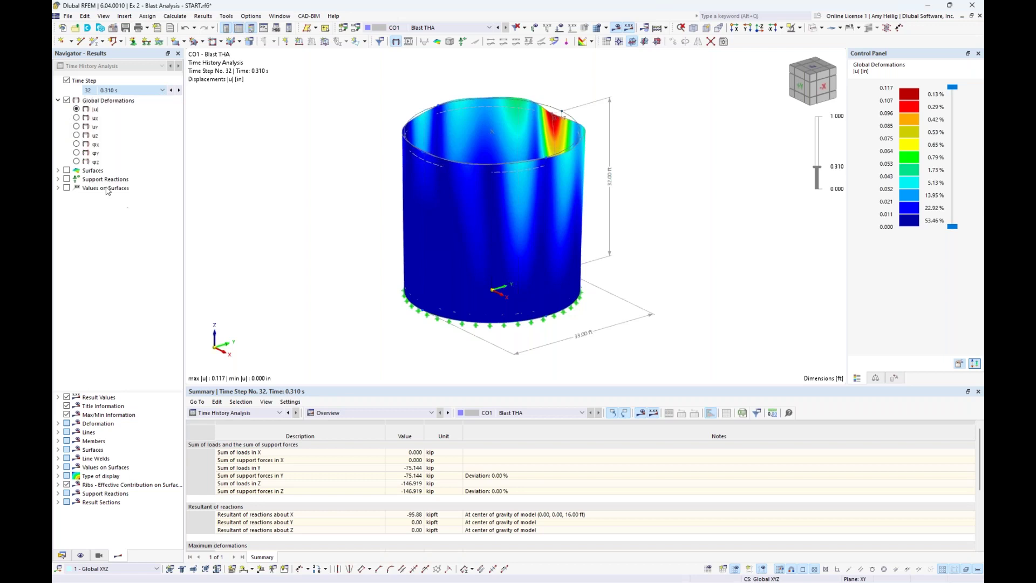
pyautogui.click(58, 101)
pyautogui.click(58, 109)
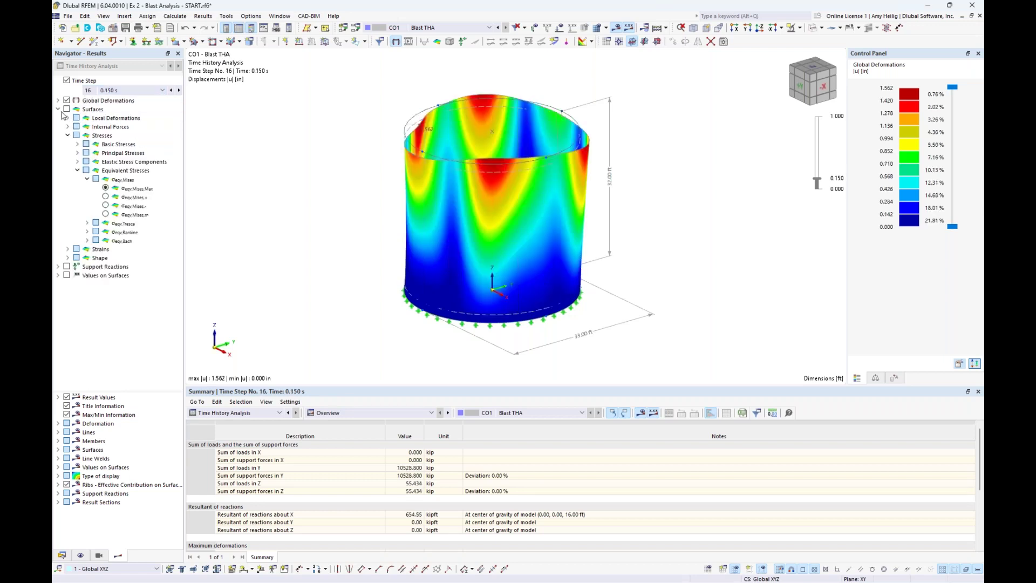
pyautogui.click(66, 109)
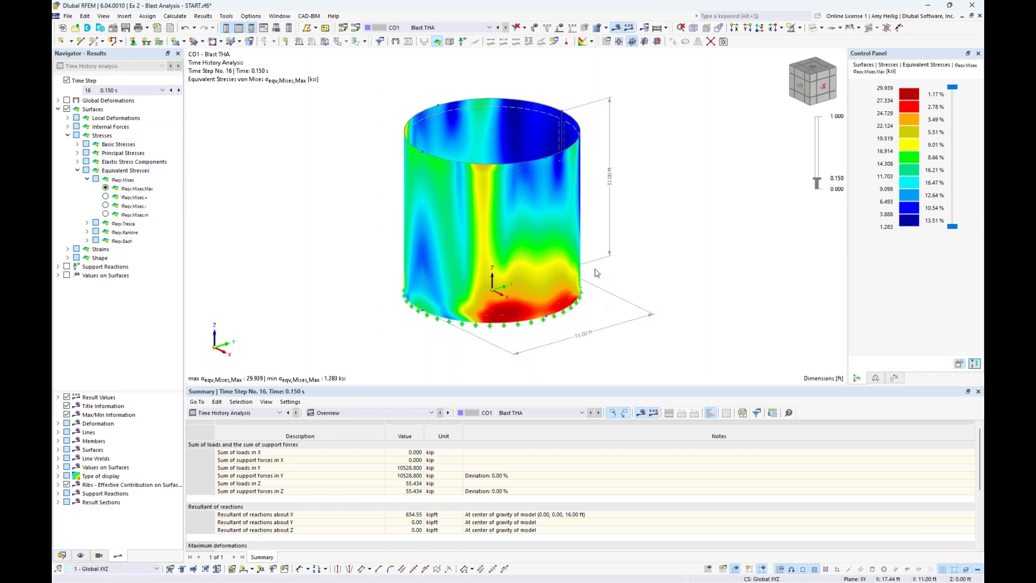
# Switch off the single time step and show the Max Values of the envelope of all time steps.
pyautogui.click(58, 110)
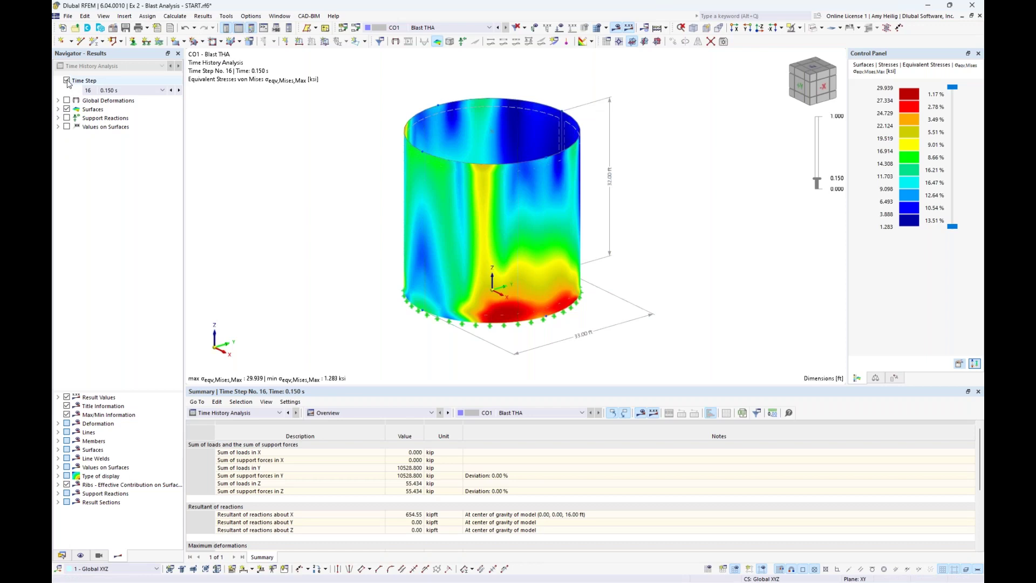
pyautogui.click(58, 109)
pyautogui.click(66, 80)
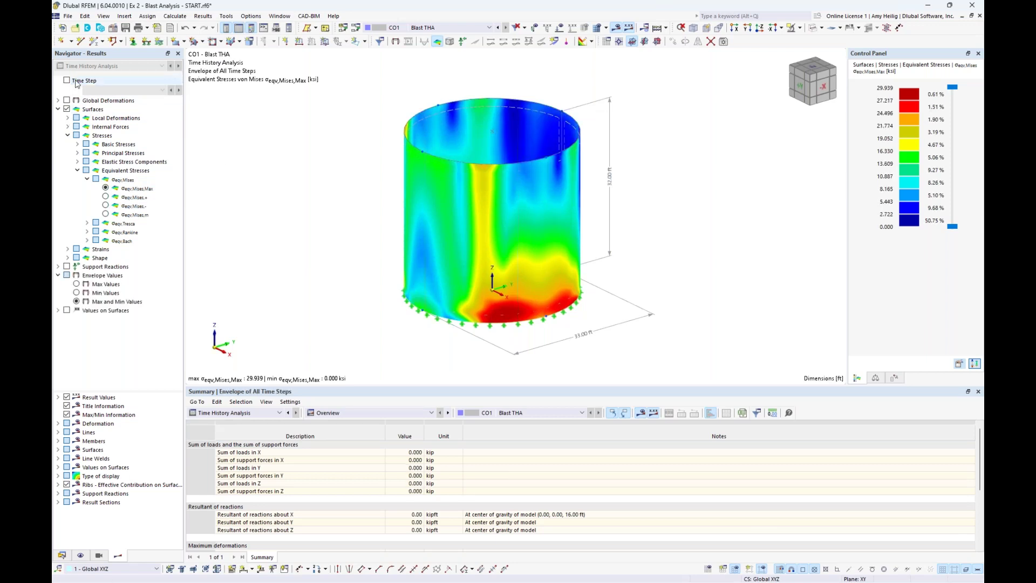
pyautogui.click(77, 284)
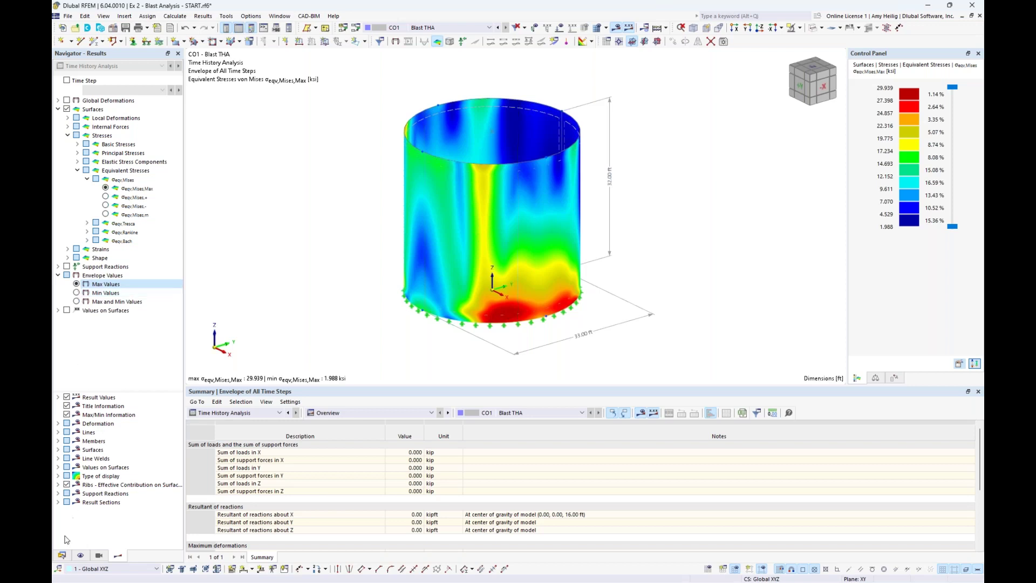
# Start a new calculation diagram and set its analysis type to Time History Analysis.
pyautogui.click(62, 556)
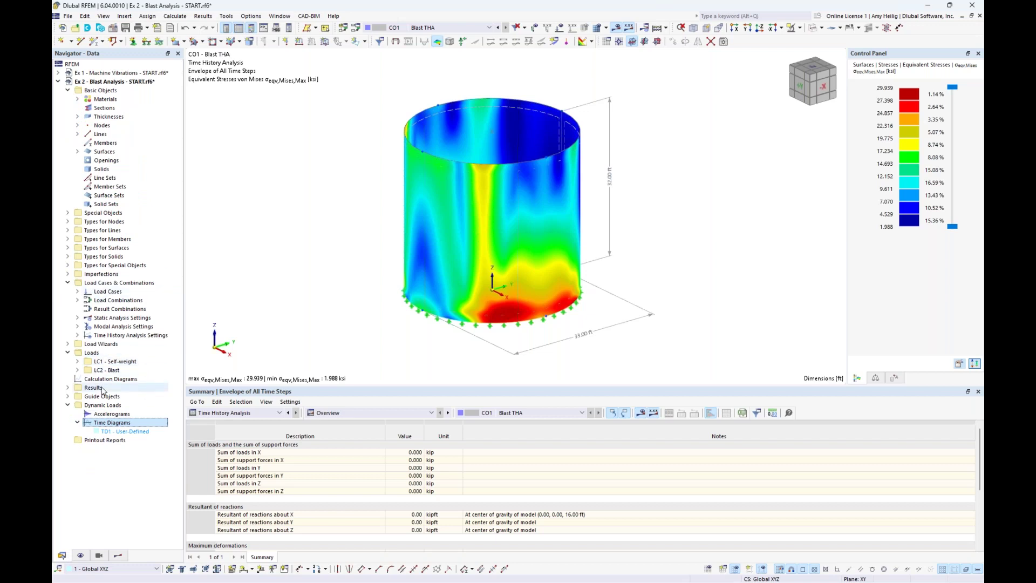
pyautogui.click(68, 352)
pyautogui.click(67, 283)
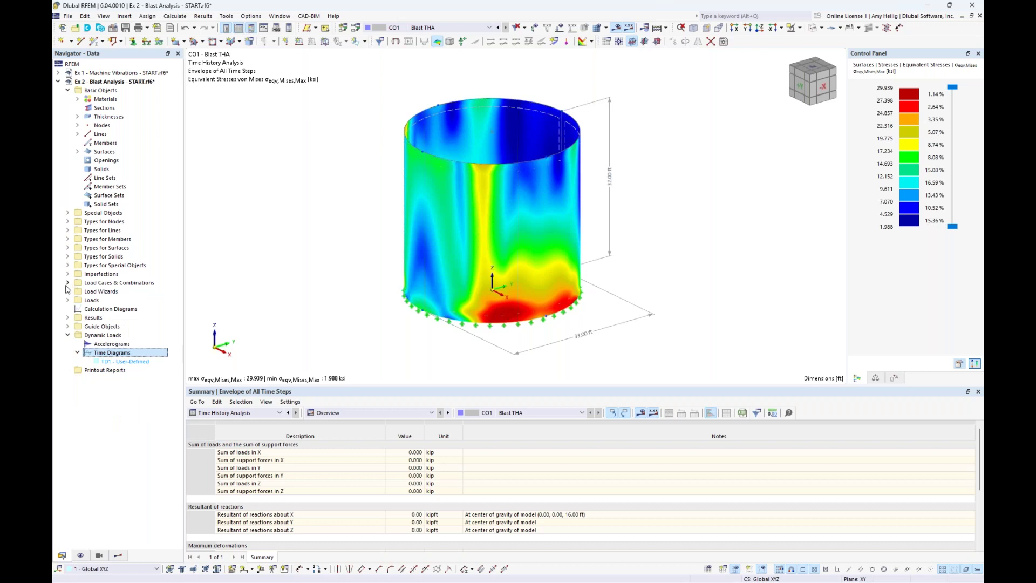
pyautogui.doubleClick(110, 308)
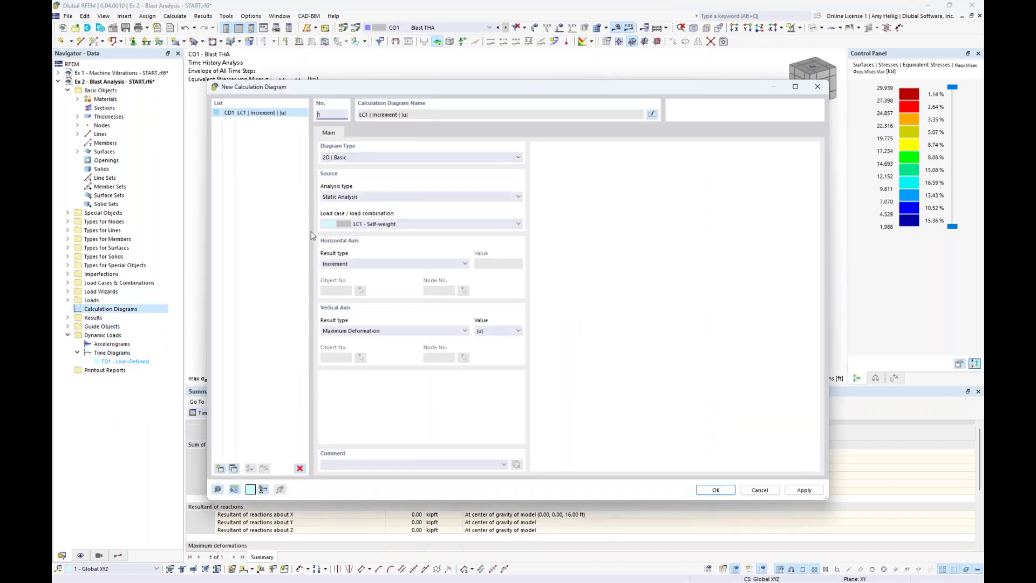
pyautogui.click(351, 198)
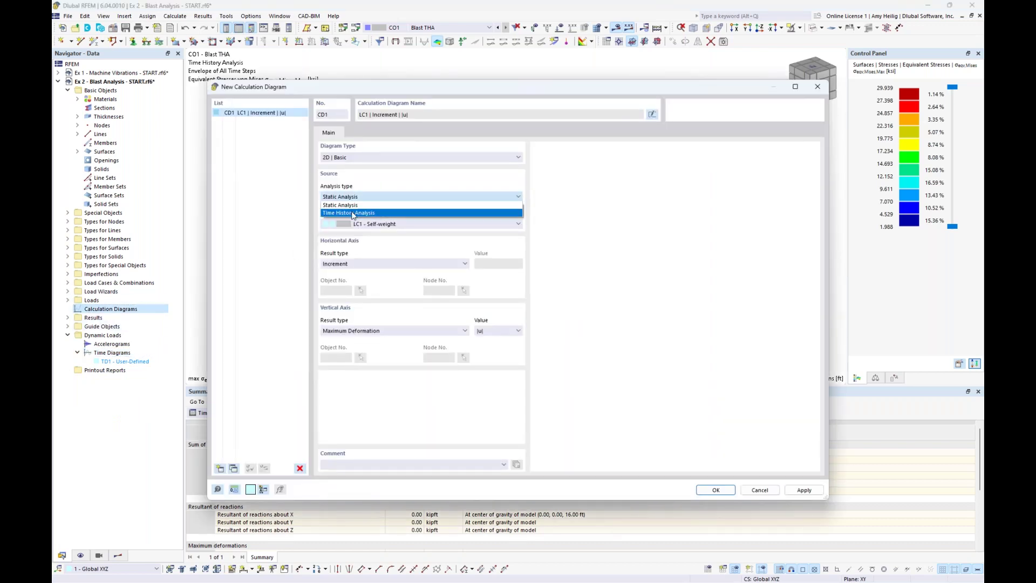
pyautogui.click(351, 213)
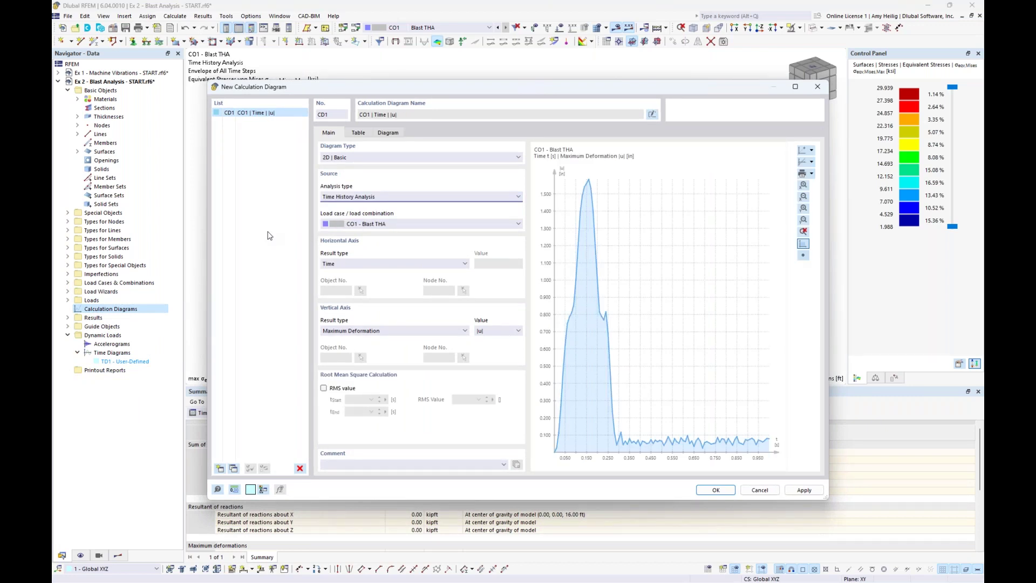
# Keep CO1 - Blast THA as the diagram's source and Maximum Deformation |u| as the vertical axis result.
pyautogui.click(378, 223)
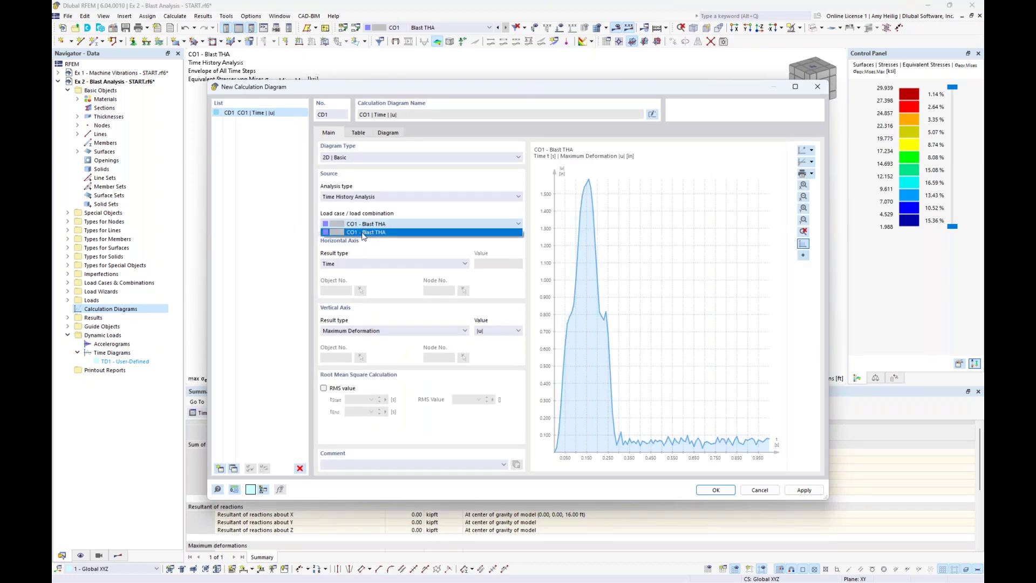
pyautogui.click(376, 246)
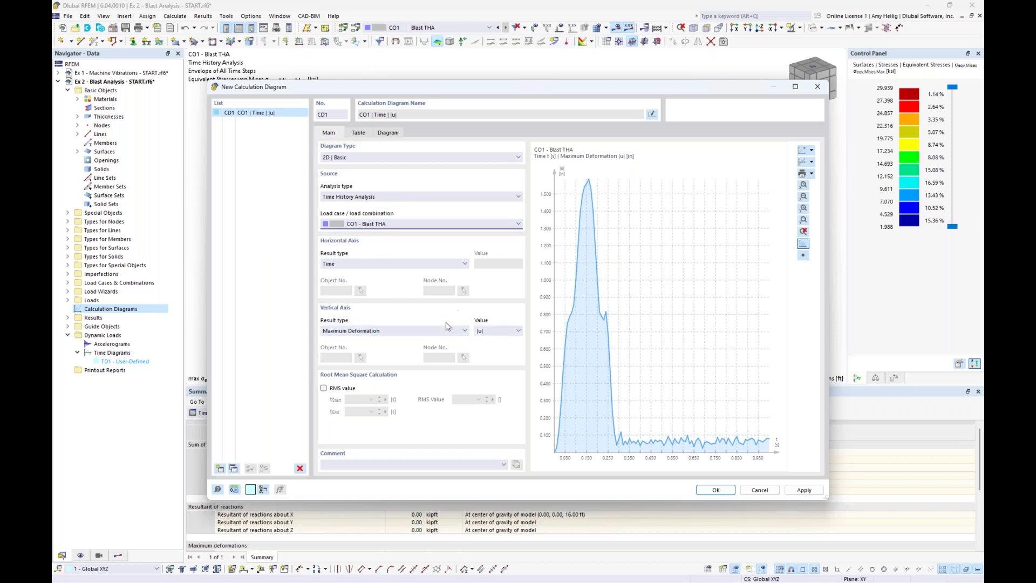
pyautogui.click(454, 334)
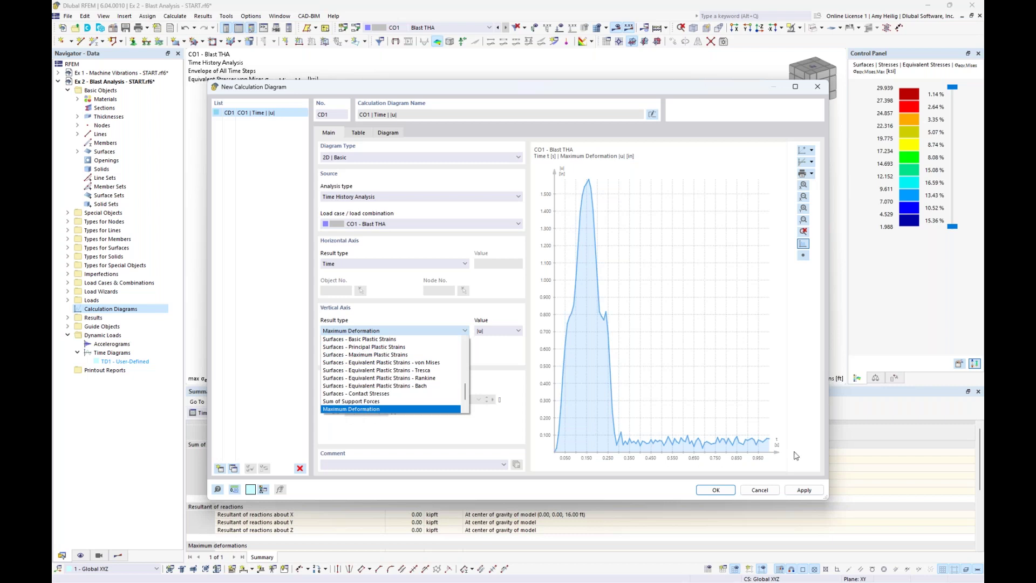
pyautogui.click(510, 421)
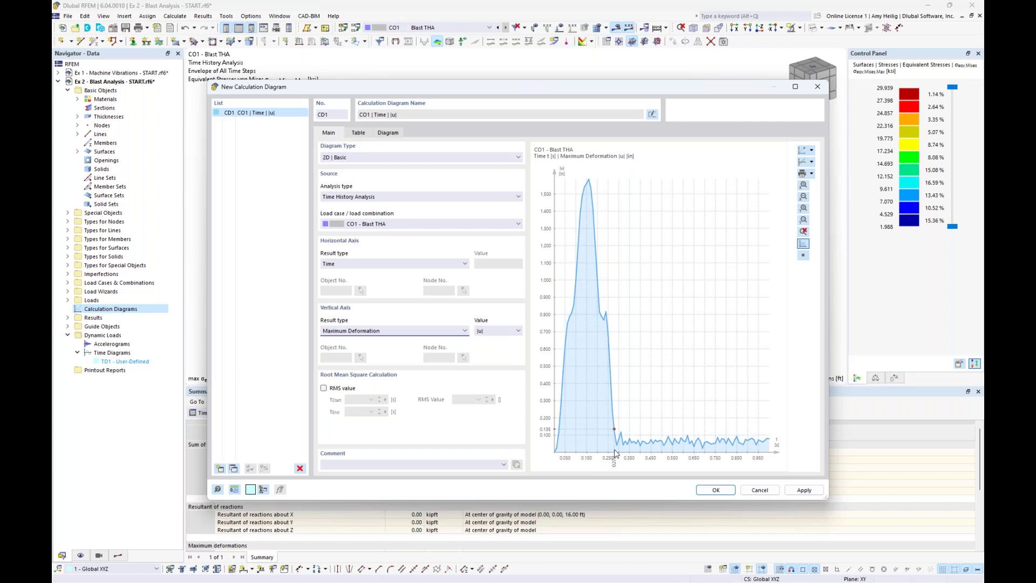
pyautogui.click(368, 330)
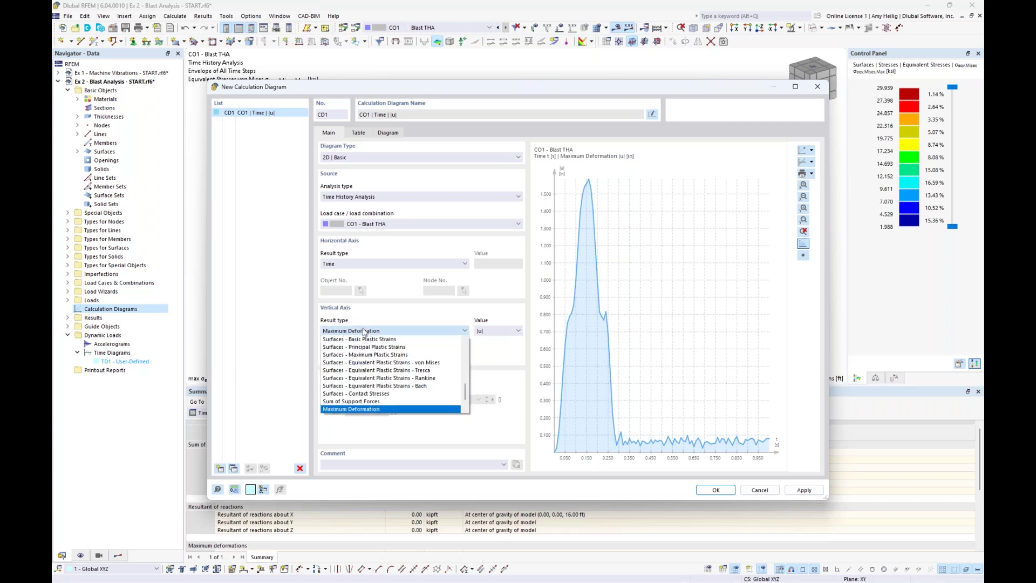
pyautogui.moveTo(466, 393); pyautogui.dragTo(471, 340)
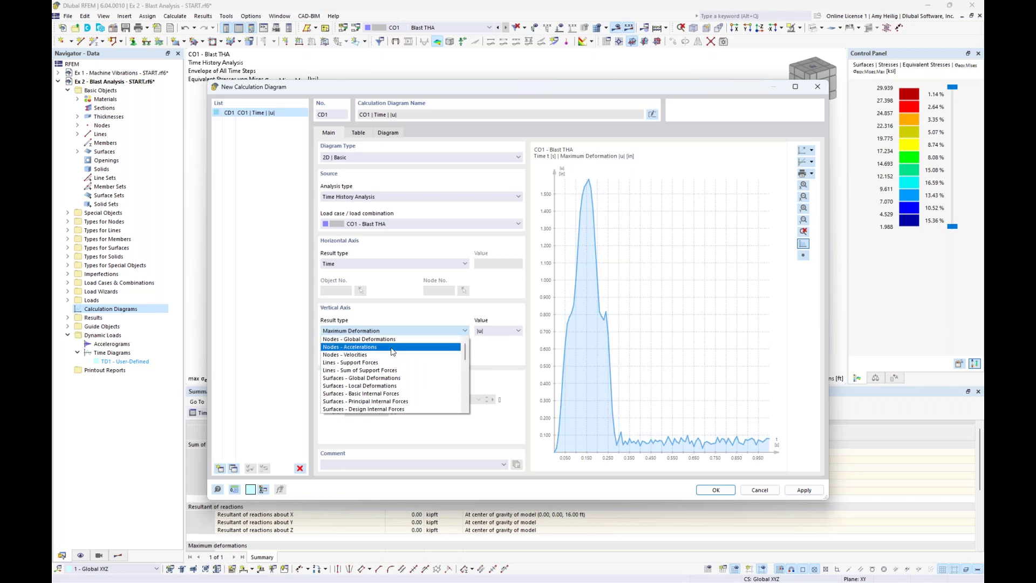
pyautogui.scroll(-1, 393, 351)
pyautogui.scroll(-1, 392, 352)
pyautogui.click(400, 303)
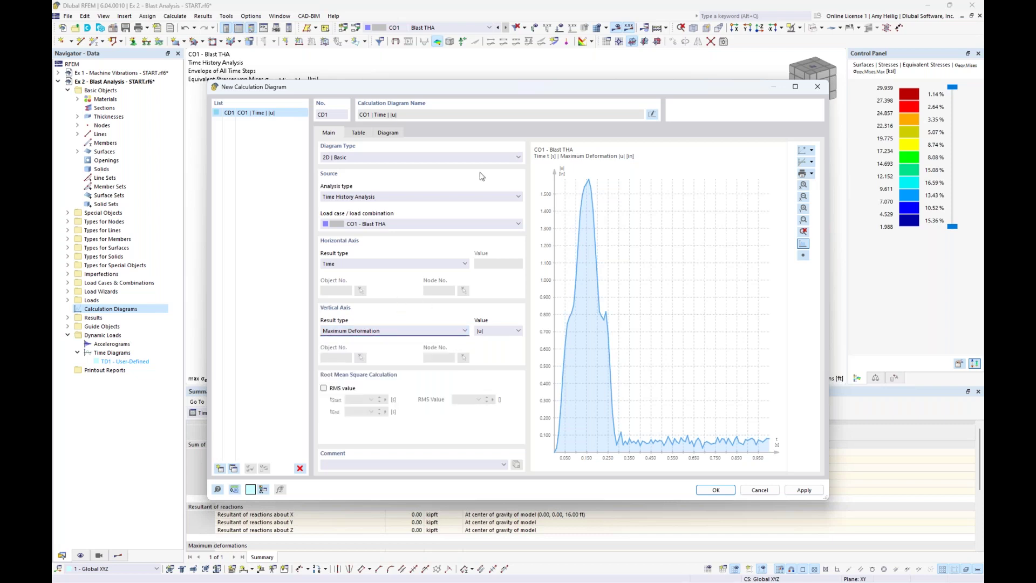
# Duplicate the maximum deformation diagram and set the copy's vertical axis result to Surfaces - Equivalent Total Strains - von Mises.
pyautogui.click(233, 468)
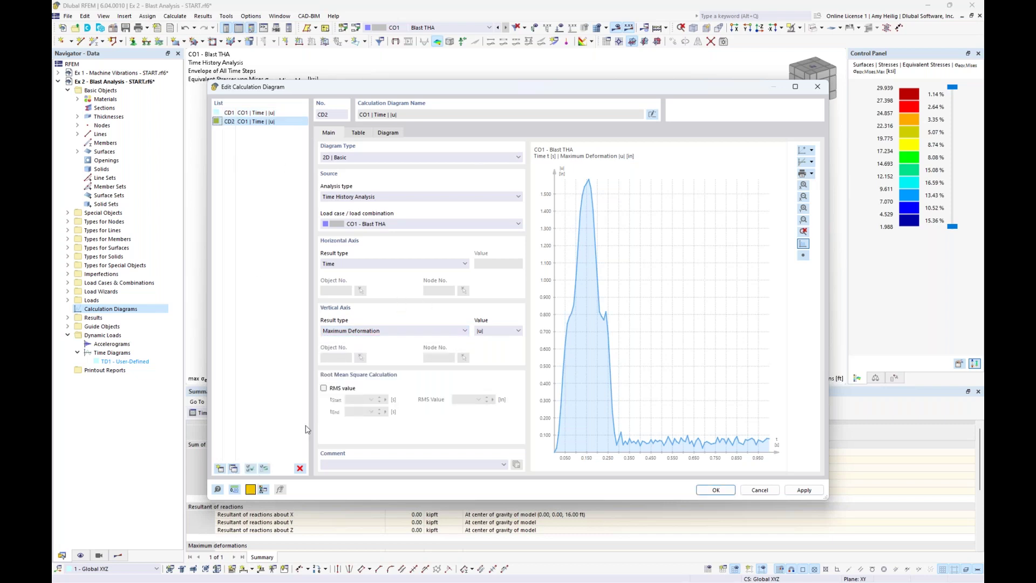
pyautogui.click(385, 331)
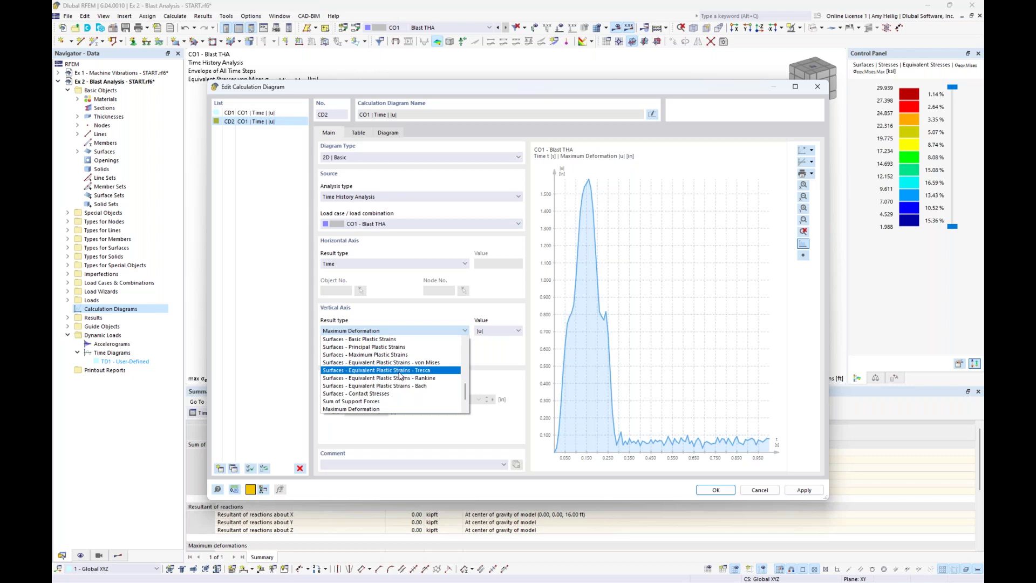
pyautogui.scroll(3, 400, 376)
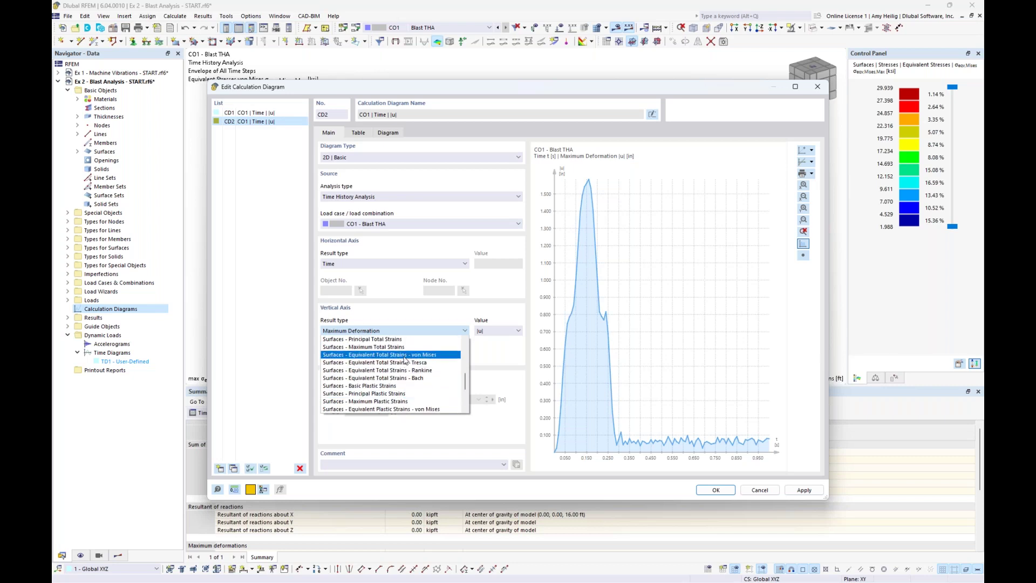
pyautogui.click(405, 355)
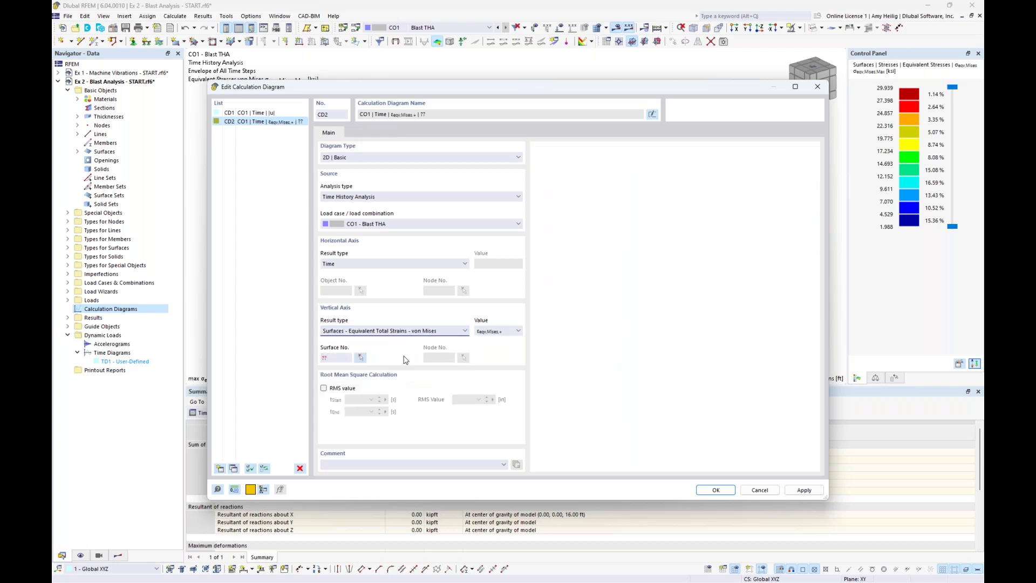
pyautogui.click(518, 330)
pyautogui.click(506, 340)
# Assign surface 1 and node 5 at the tank's base to the second diagram's vertical axis.
pyautogui.click(360, 359)
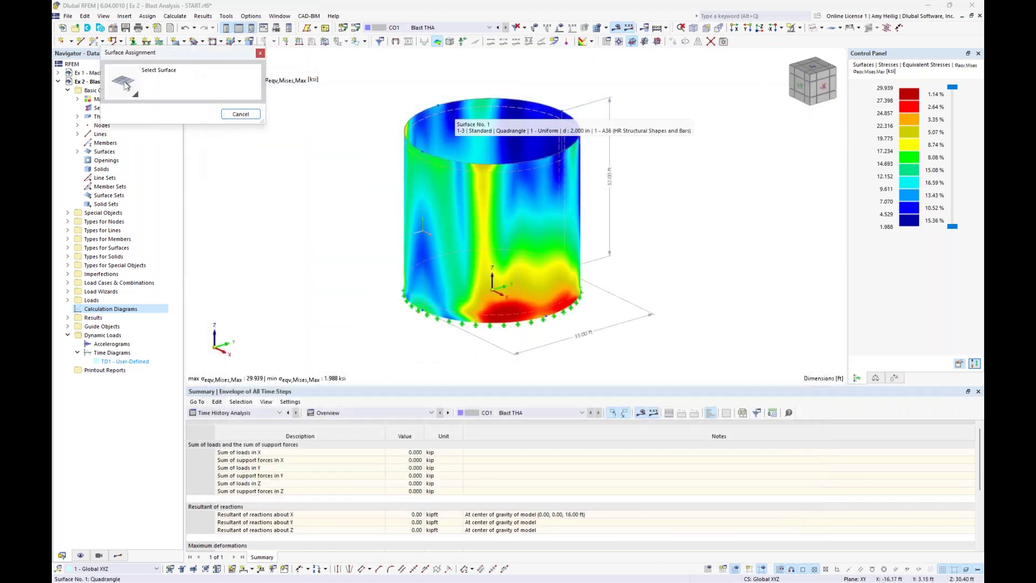
pyautogui.click(455, 121)
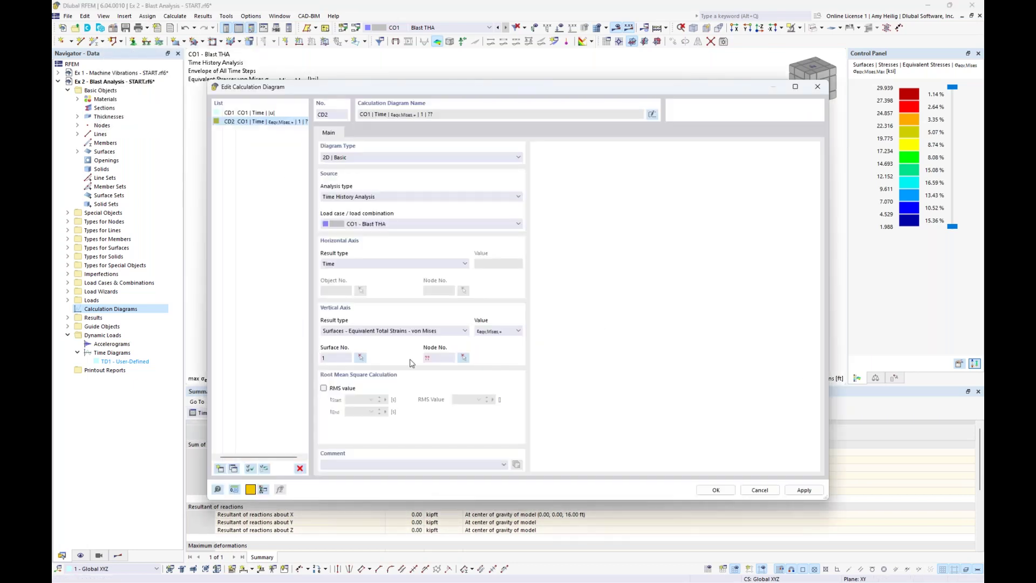
pyautogui.click(463, 358)
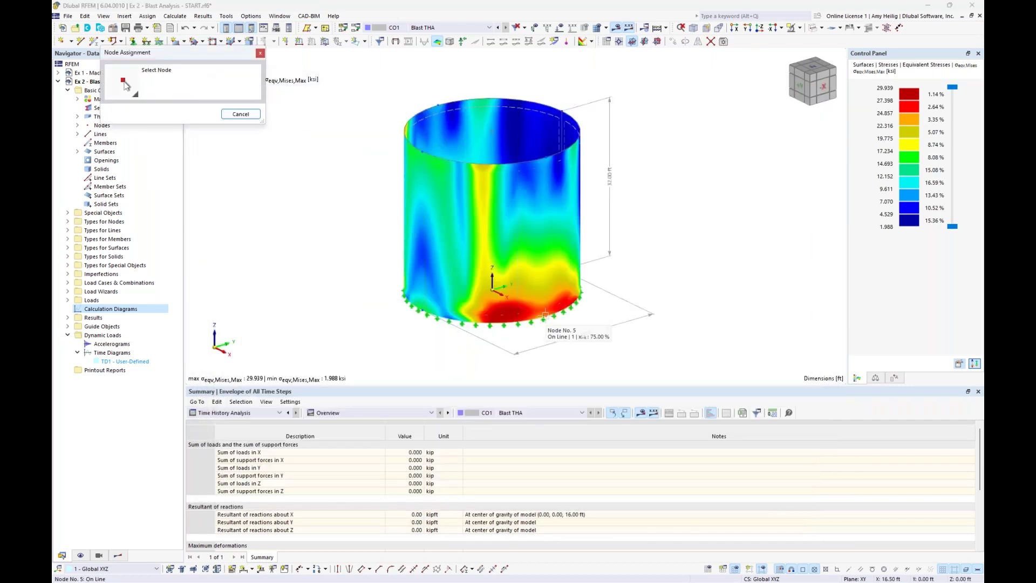
pyautogui.click(545, 316)
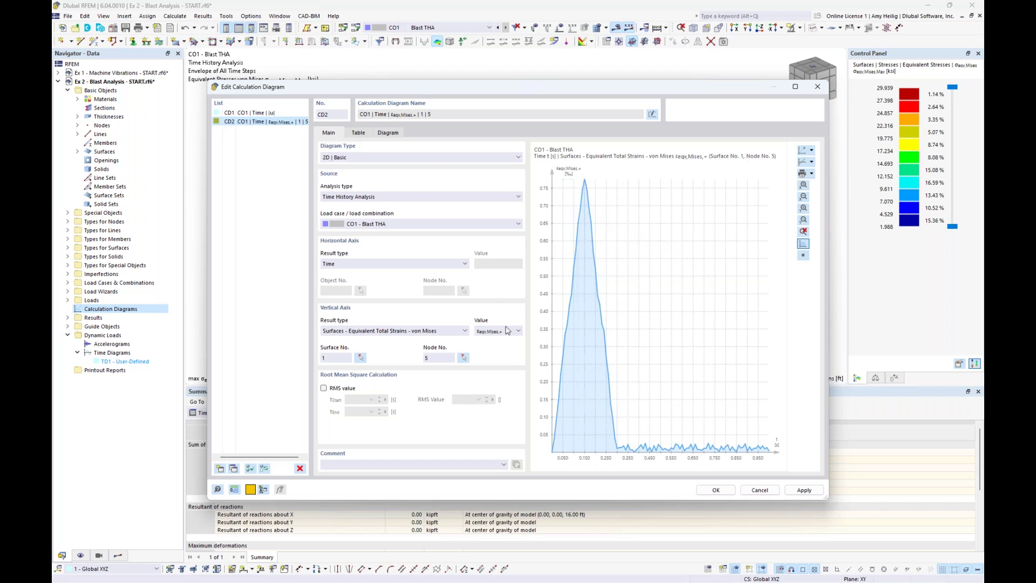
# Change the second diagram's vertical axis result to Surfaces - Equivalent Stresses - von Mises and accept the calculation diagrams.
pyautogui.click(432, 330)
pyautogui.moveTo(467, 385); pyautogui.dragTo(471, 373)
pyautogui.click(440, 363)
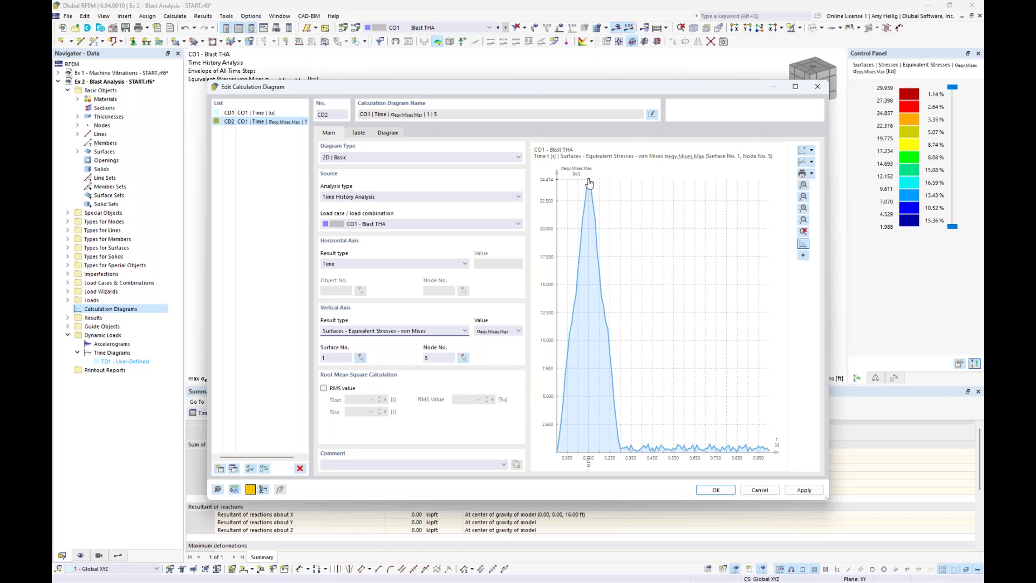
pyautogui.click(709, 490)
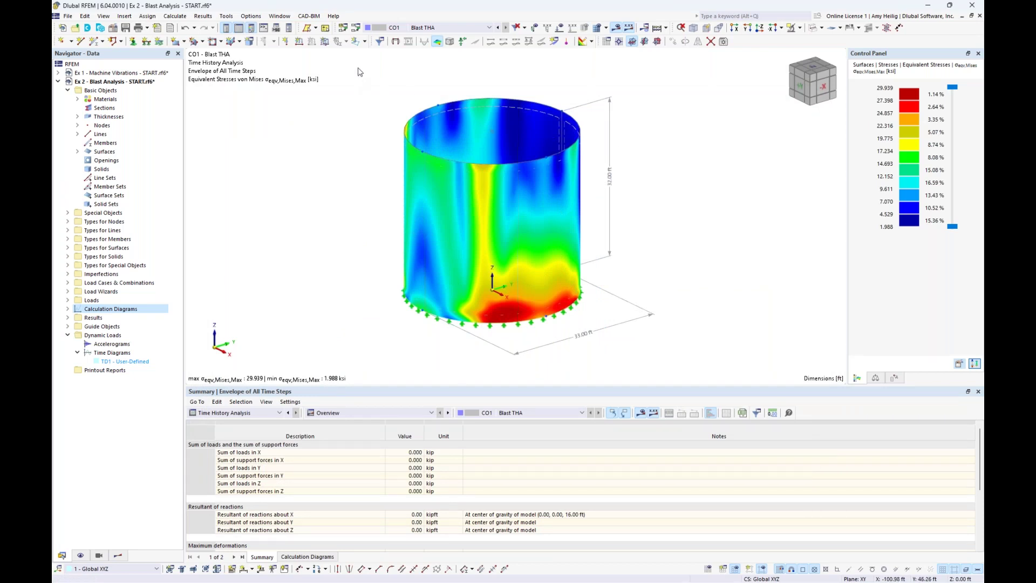
# Open the base settings of the load cases and combinations and review the standard groups for the combination wizard.
pyautogui.click(356, 28)
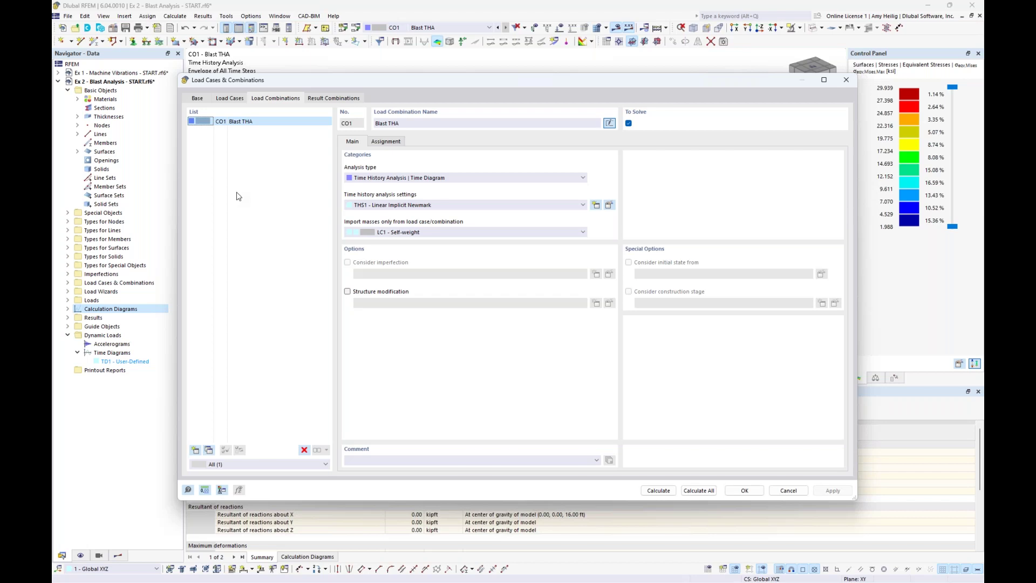
pyautogui.click(201, 99)
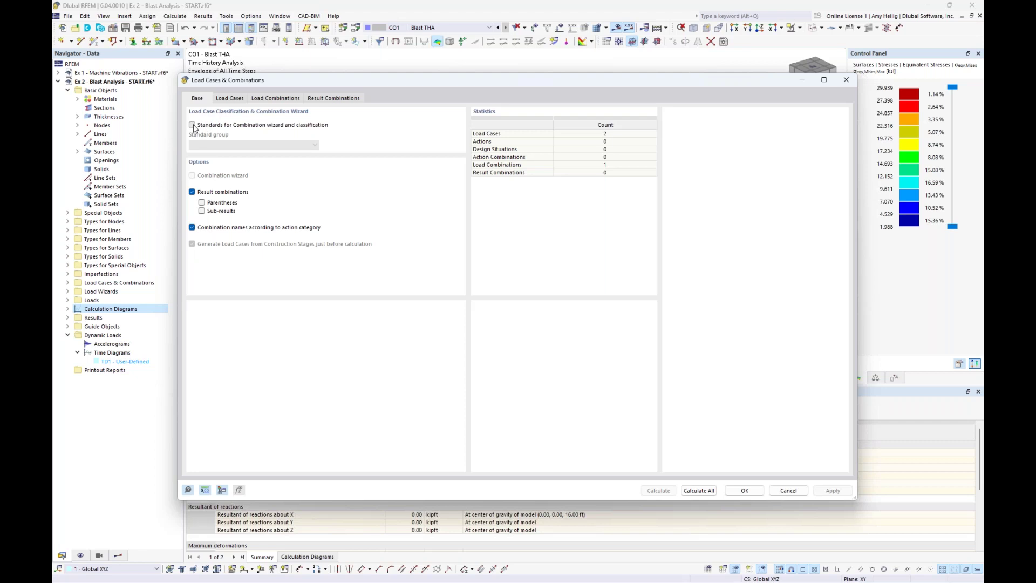
pyautogui.click(192, 125)
pyautogui.click(253, 145)
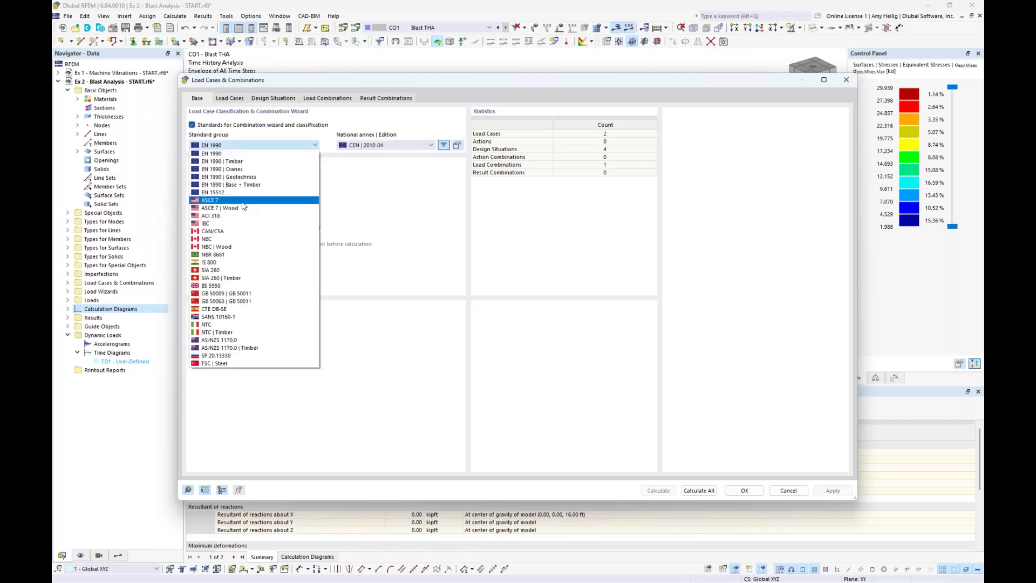
pyautogui.click(373, 202)
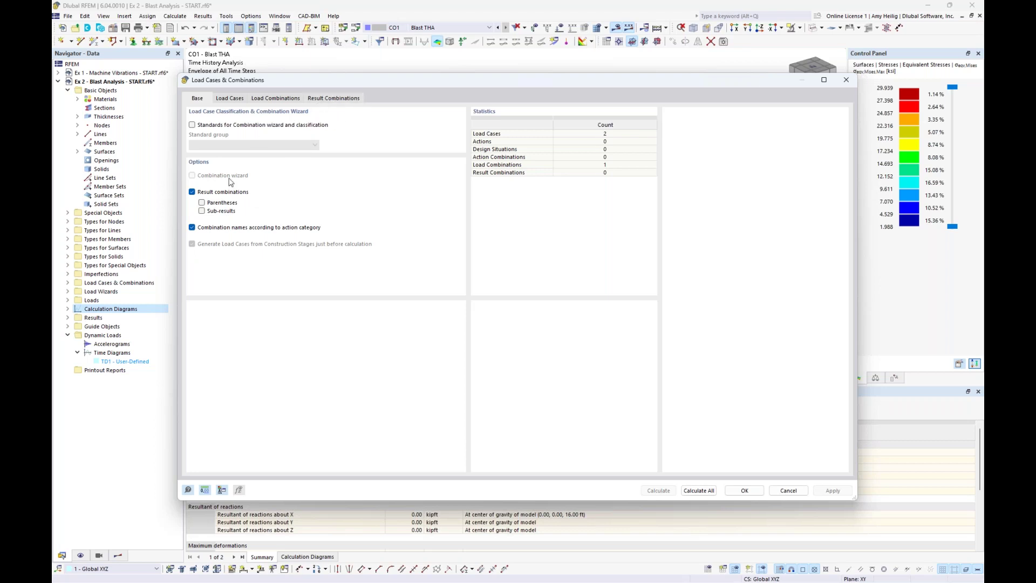
# Enable sub-results for result combinations and add a new result combination.
pyautogui.click(202, 212)
pyautogui.click(343, 99)
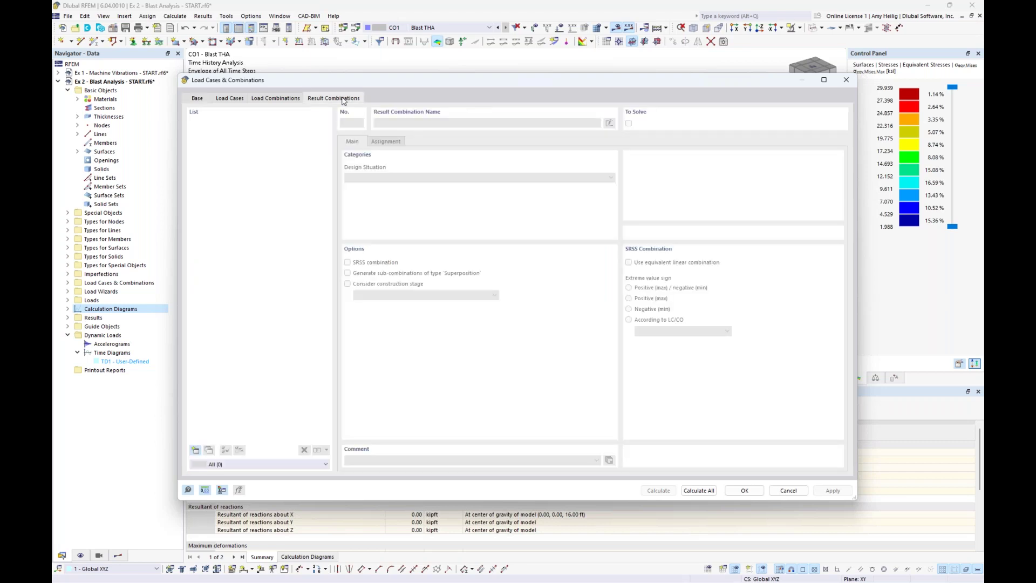
pyautogui.click(195, 450)
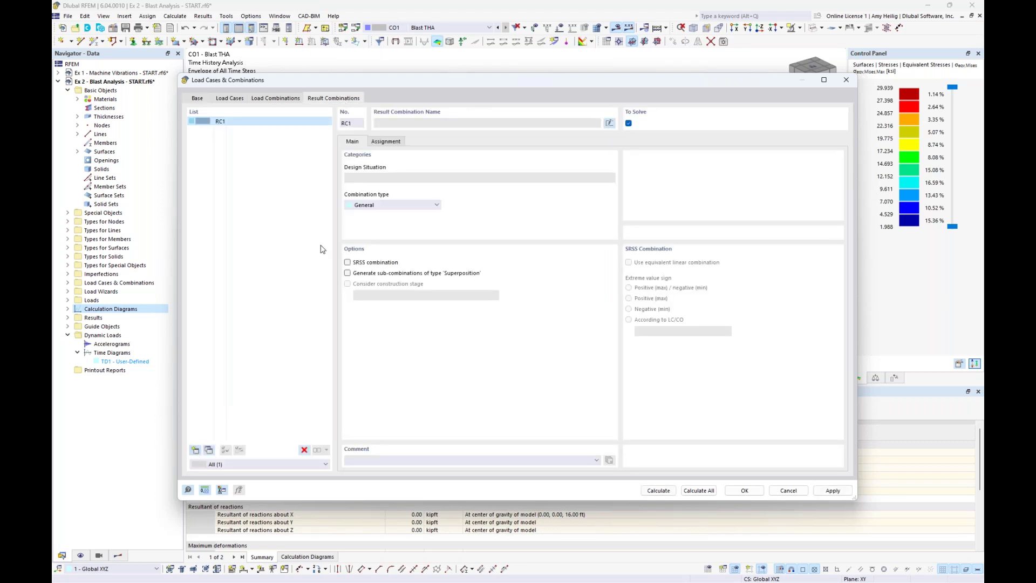
# Assign LC1 Self-weight and CO1 Blast THA to the new result combination.
pyautogui.click(391, 143)
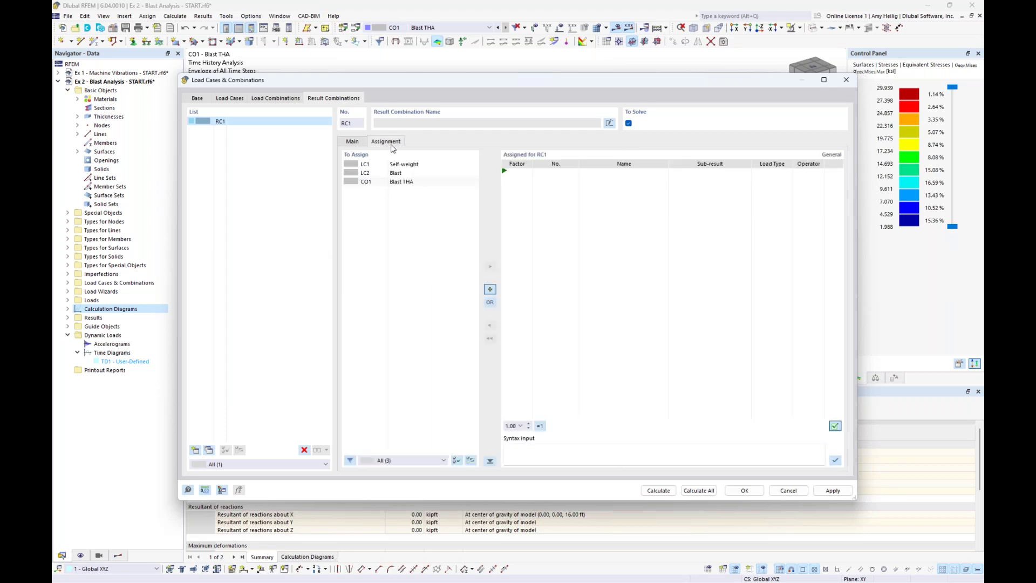
pyautogui.doubleClick(419, 166)
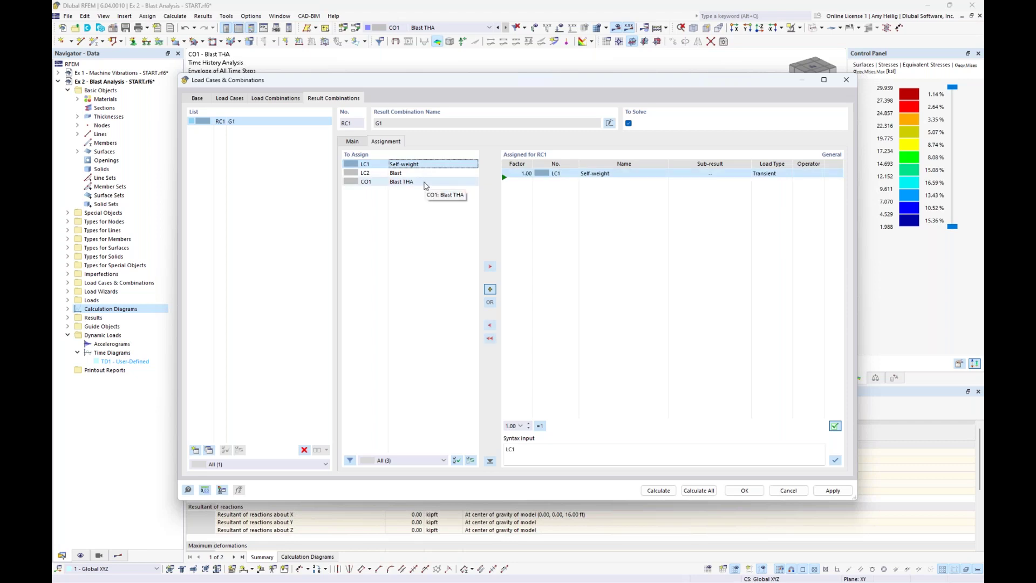
pyautogui.doubleClick(425, 184)
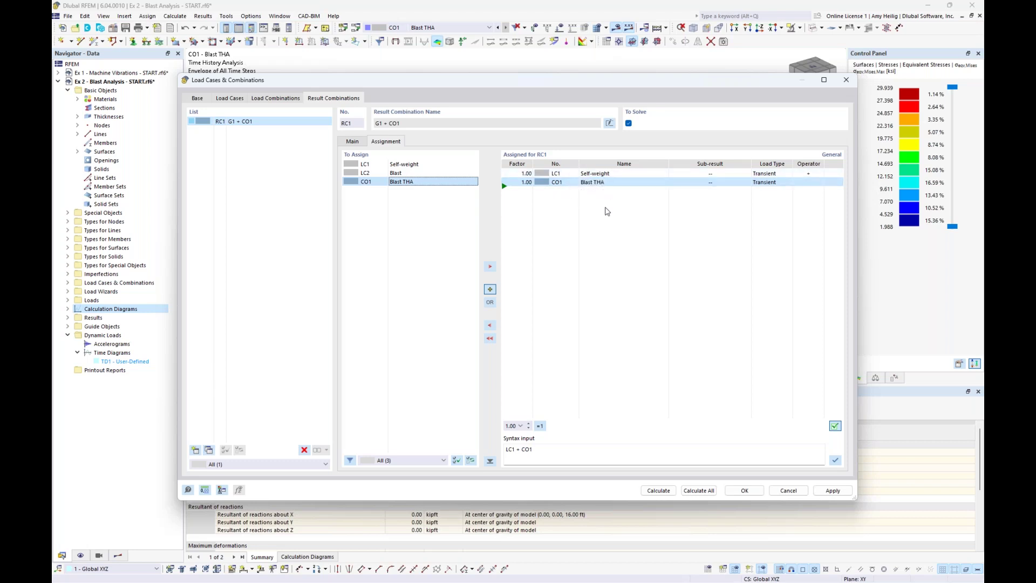
# Set the load type of both LC1 and CO1 in the result combination to Permanent.
pyautogui.click(778, 176)
pyautogui.click(789, 173)
pyautogui.click(783, 190)
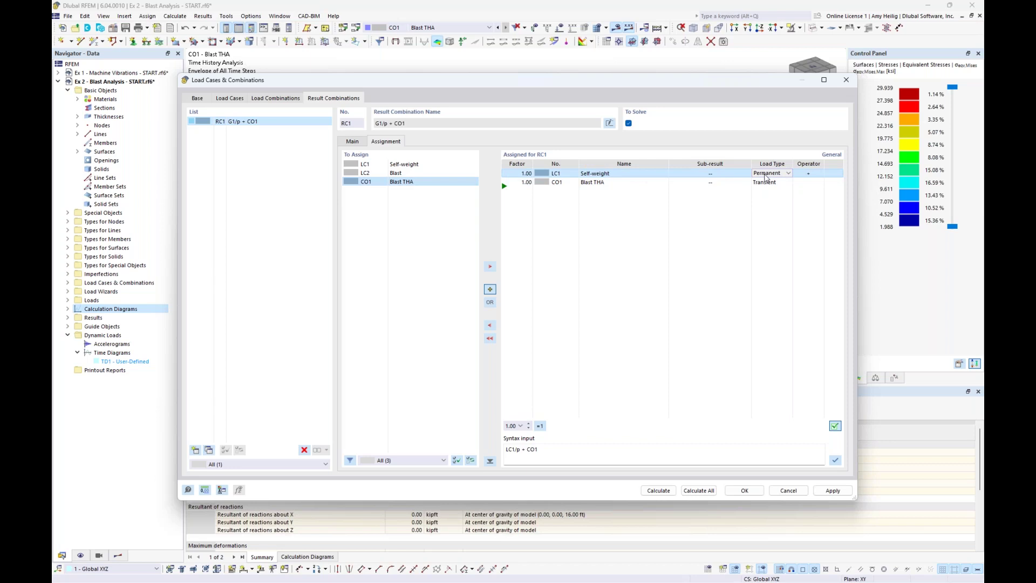
pyautogui.click(779, 184)
pyautogui.click(788, 182)
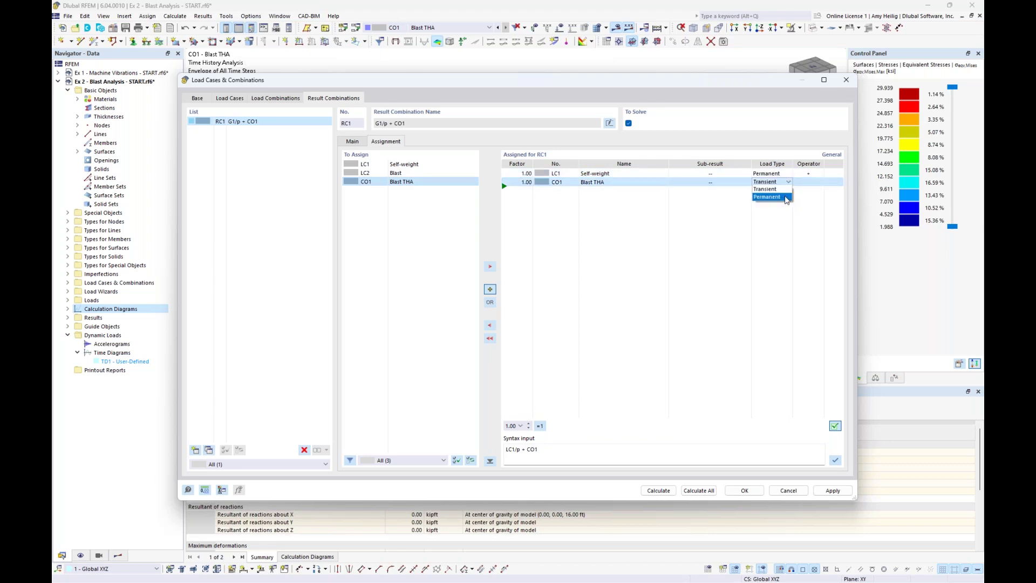
pyautogui.click(784, 197)
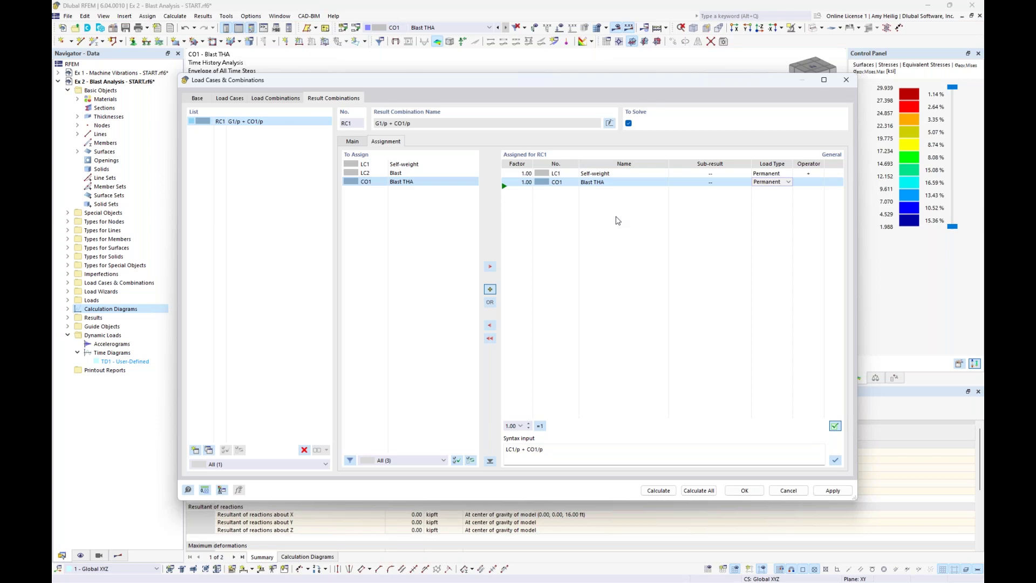
# Set the sub-result of CO1 in the result combination to time step 16.
pyautogui.click(719, 184)
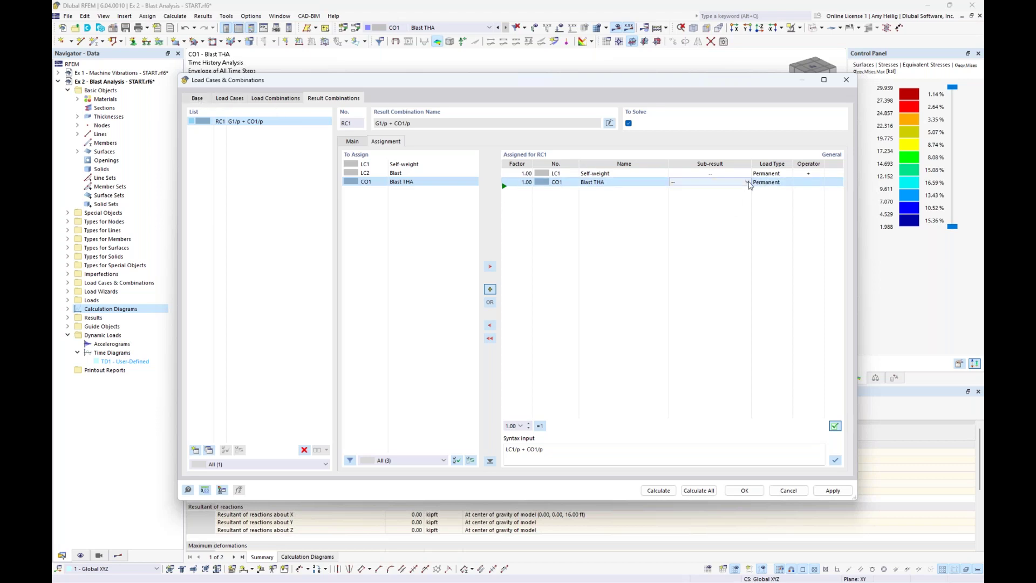
pyautogui.click(748, 183)
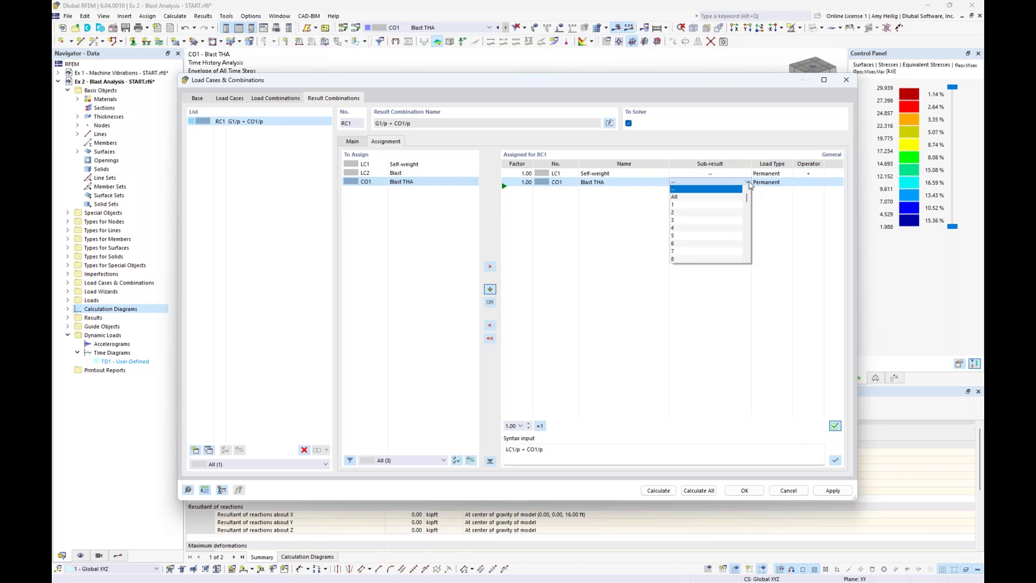
pyautogui.scroll(-2, 731, 232)
pyautogui.scroll(-2, 731, 232)
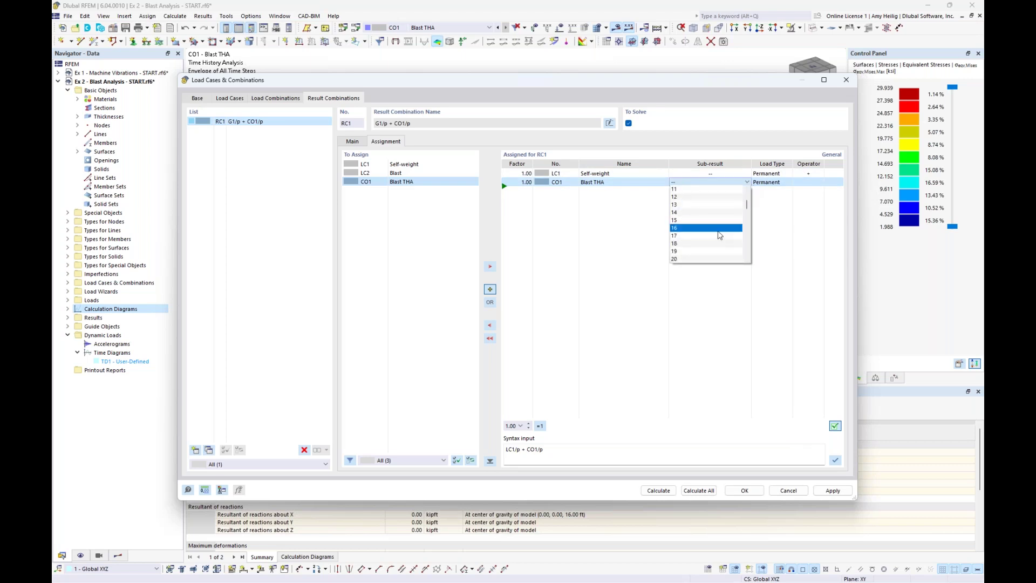
pyautogui.click(720, 235)
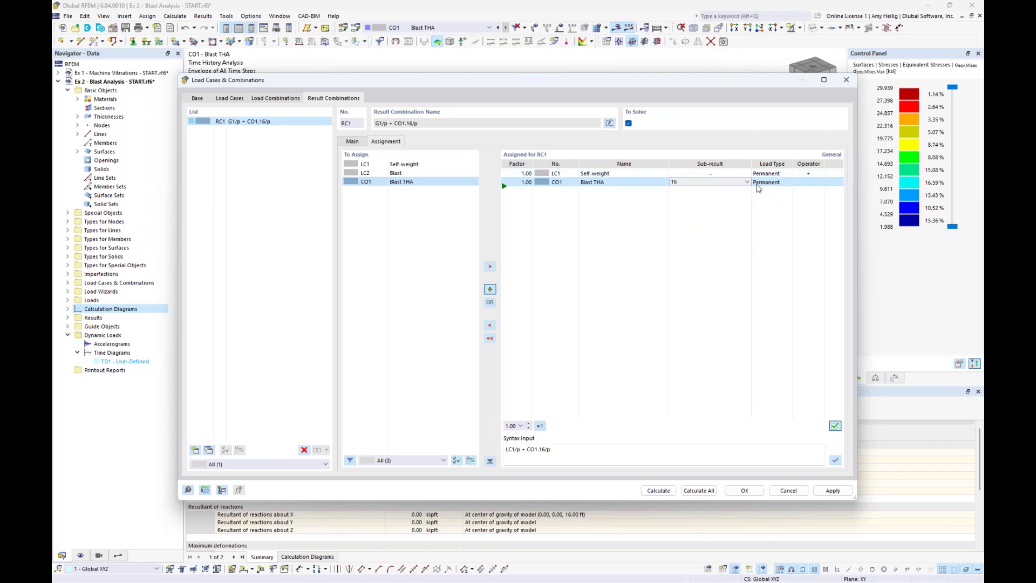
# Set the sub-result of CO1 in the result combination to All and accept the combination settings.
pyautogui.click(746, 181)
pyautogui.moveTo(747, 201); pyautogui.dragTo(747, 195)
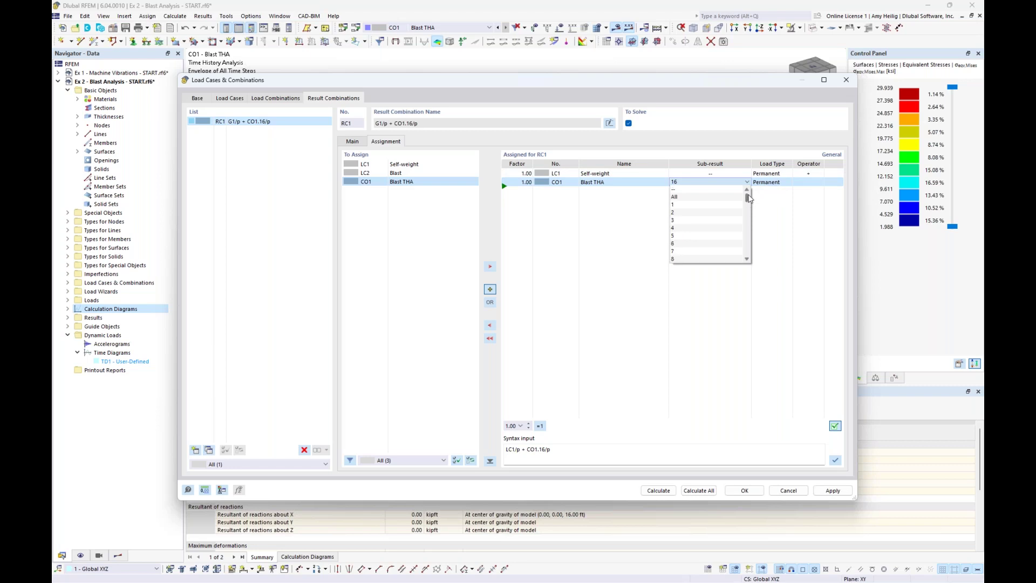
pyautogui.click(738, 198)
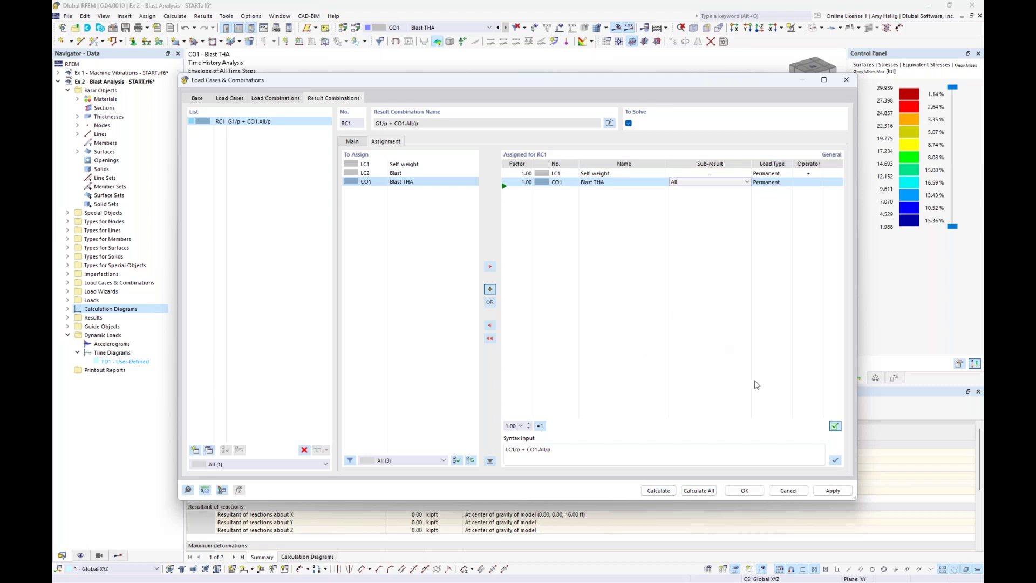
pyautogui.click(746, 490)
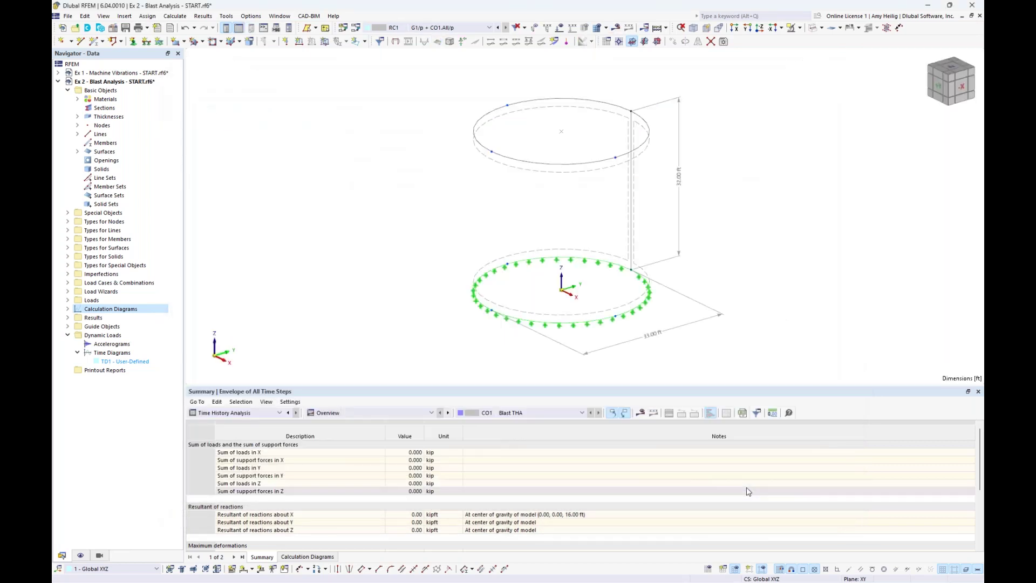
# Switch to the webinar presentation with the Example 2: Blast Analysis slide.
pyautogui.press('super+Tab')
pyautogui.click(470, 270)
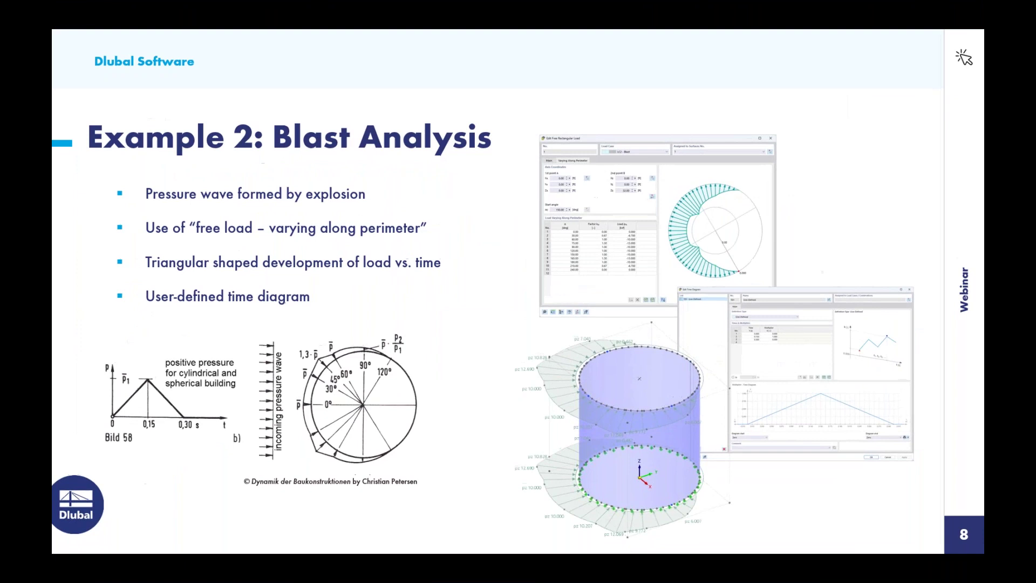